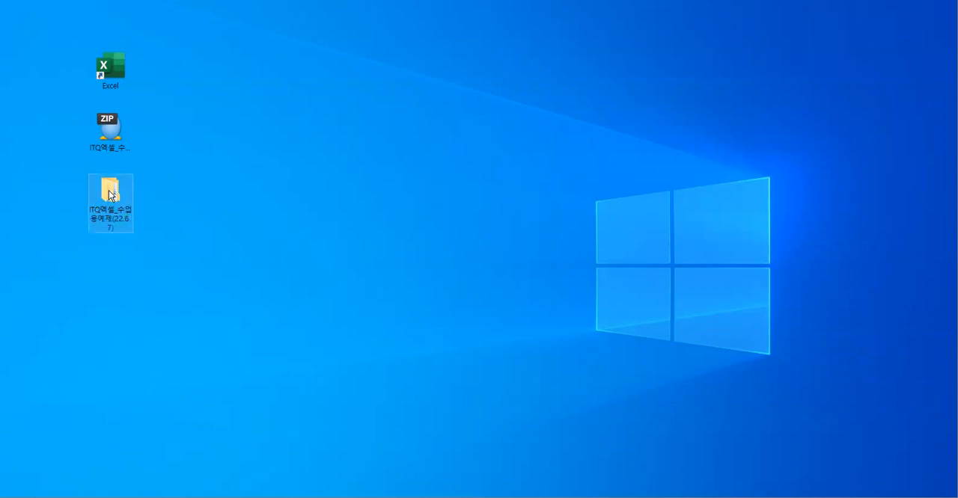
- Open the ITQ엑셀_수업용예제(22.6.7) folder and its 제1작업-표서식 작성 및 값계산(240) subfolder
{"action": "double_click", "coordinate": [109, 196]}
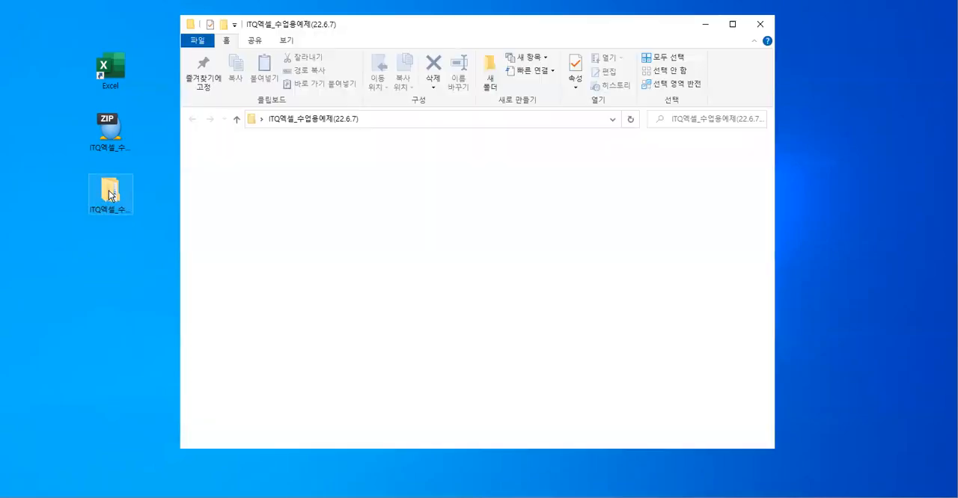
{"action": "left_click", "coordinate": [398, 177]}
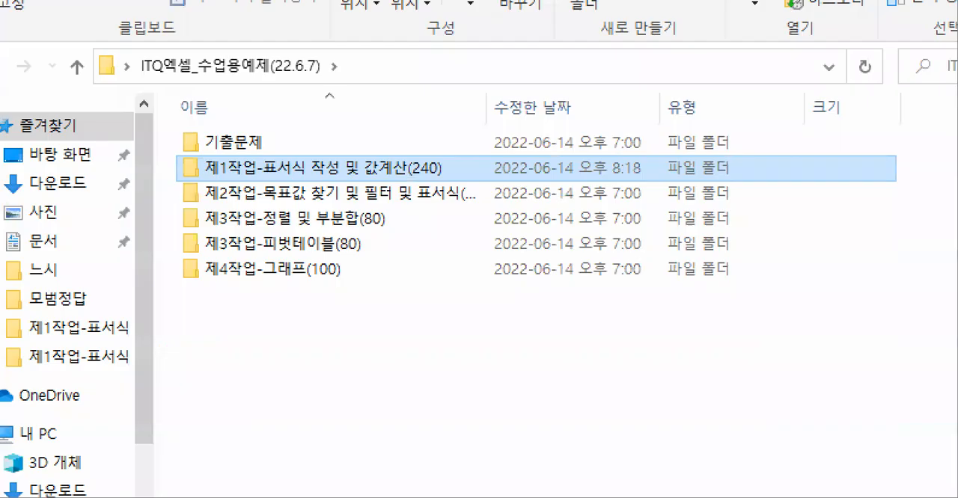
{"action": "left_click_drag", "start_coordinate": [357, 142], "coordinate": [410, 187]}
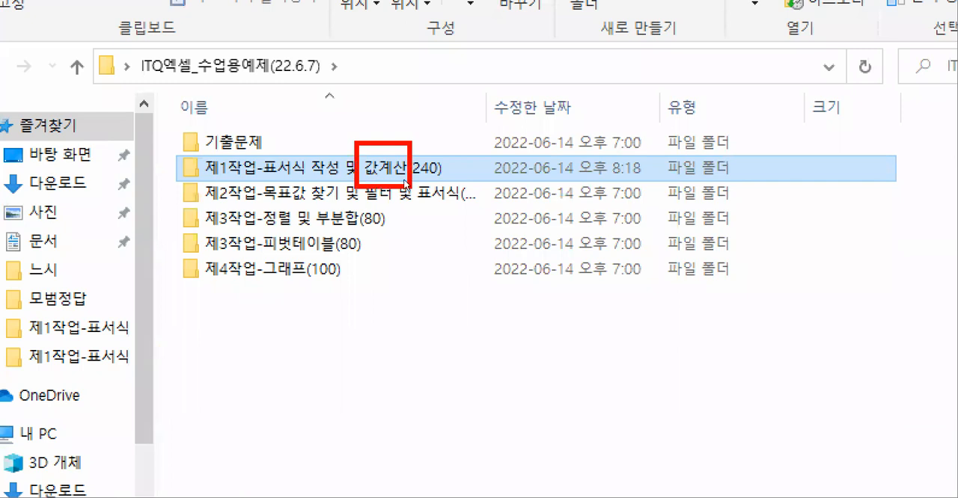
{"action": "key", "text": "Escape"}
{"action": "double_click", "coordinate": [388, 174]}
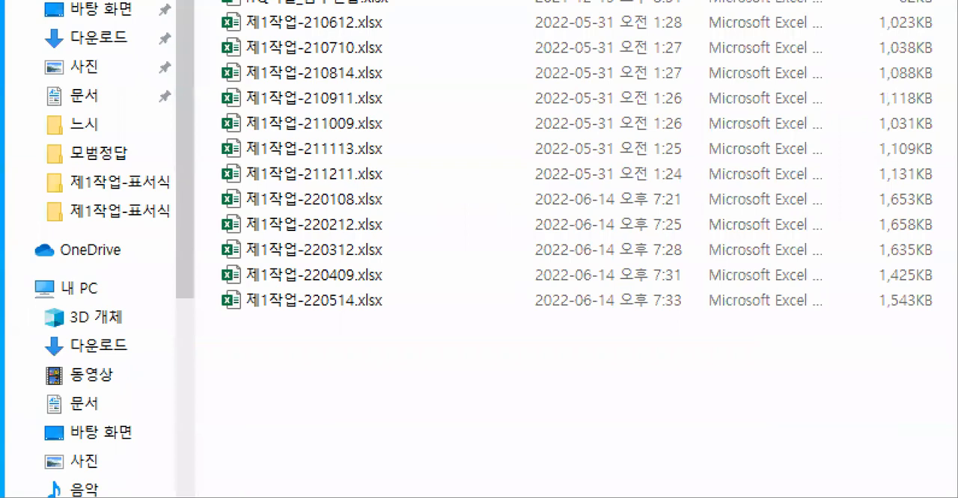
- Open the workbook 제1작업-220108.xlsx from the practice files
{"action": "left_click", "coordinate": [329, 315]}
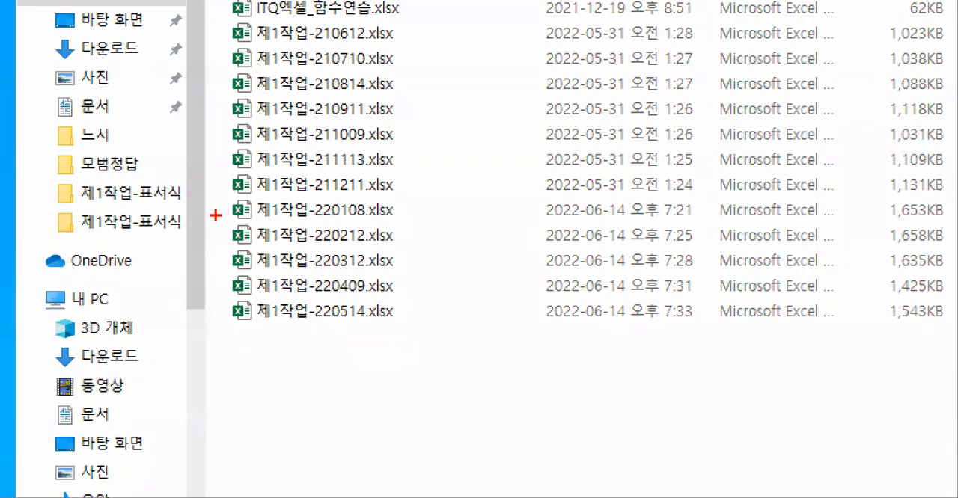
{"action": "mouse_move", "coordinate": [205, 205]}
{"action": "left_mouse_down"}
{"action": "mouse_move", "coordinate": [337, 301]}
{"action": "mouse_move", "coordinate": [401, 337]}
{"action": "mouse_move", "coordinate": [403, 326]}
{"action": "left_mouse_up"}
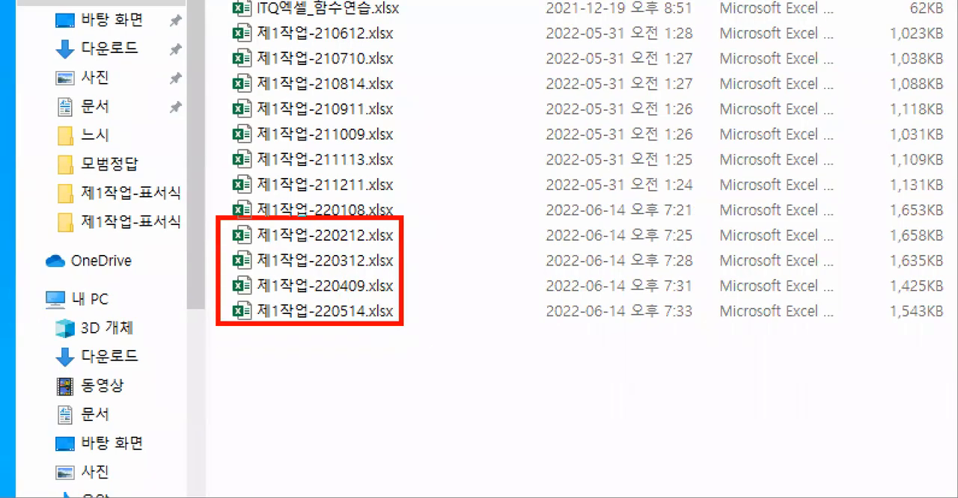
{"action": "mouse_move", "coordinate": [217, 202]}
{"action": "left_mouse_down"}
{"action": "mouse_move", "coordinate": [347, 322]}
{"action": "mouse_move", "coordinate": [404, 334]}
{"action": "mouse_move", "coordinate": [402, 326]}
{"action": "left_mouse_up"}
{"action": "left_click_drag", "start_coordinate": [340, 215], "coordinate": [356, 290]}
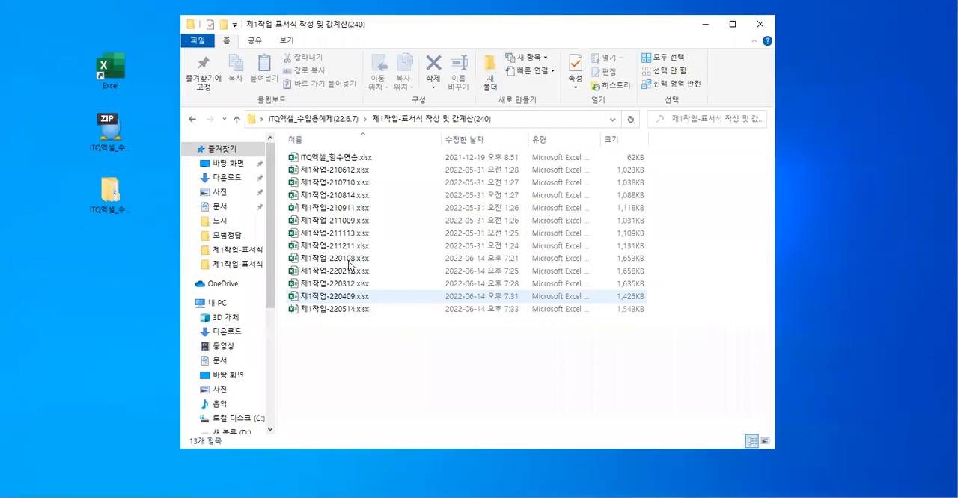
{"action": "left_click", "coordinate": [352, 219]}
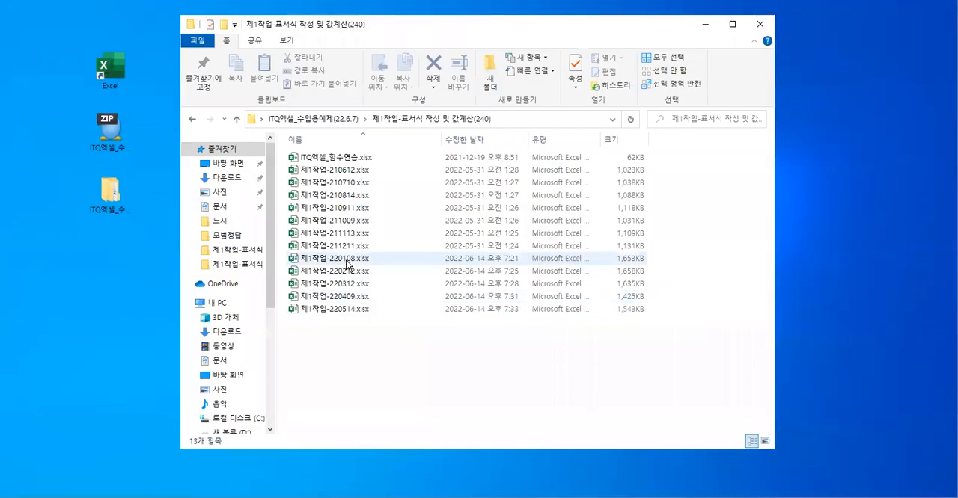
{"action": "double_click", "coordinate": [347, 263]}
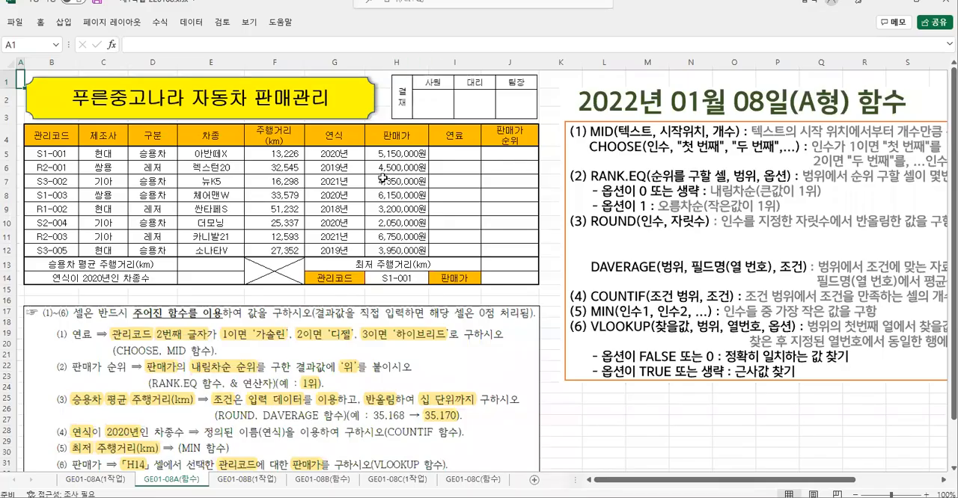
- Examine task (1) for the 연료 column, the 관리코드 values and the MID syntax notes, with cell I5 selected
{"action": "left_click", "coordinate": [451, 152]}
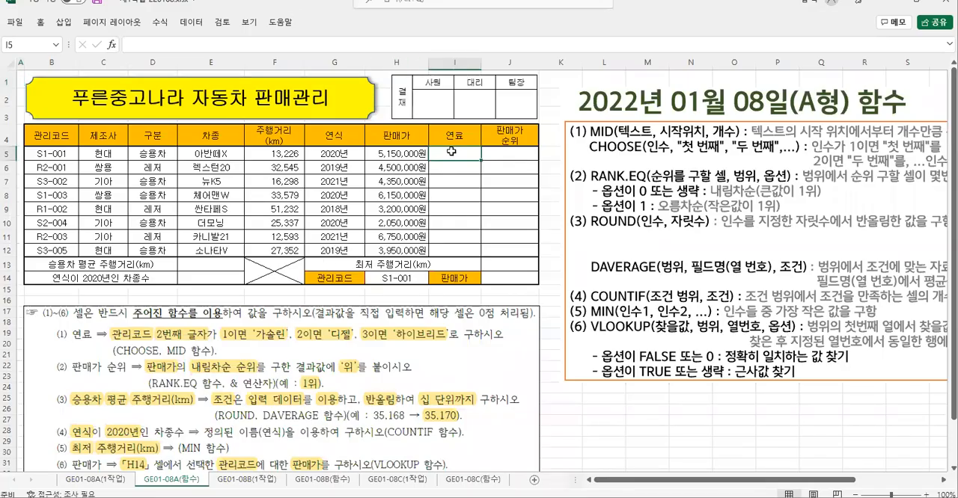
{"action": "left_click", "coordinate": [25, 76]}
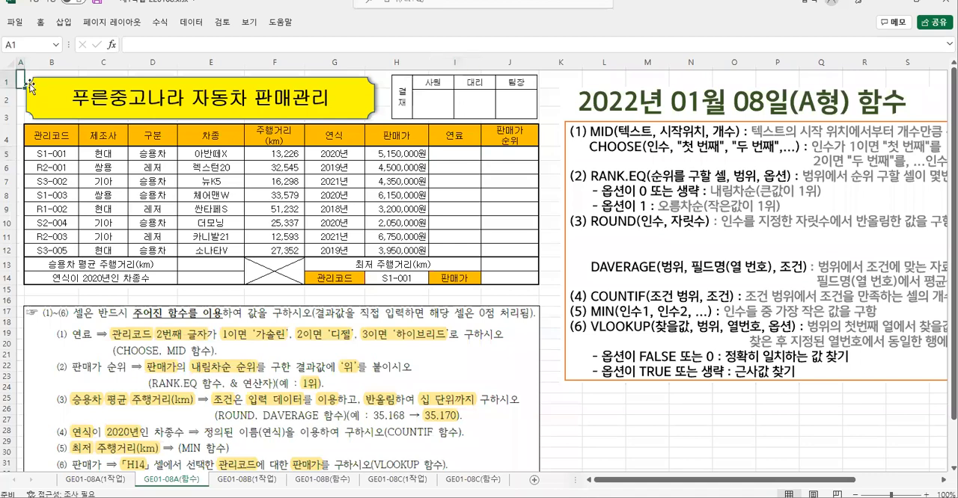
{"action": "scroll", "coordinate": [608, 308], "scroll_direction": "up", "scroll_amount": 2}
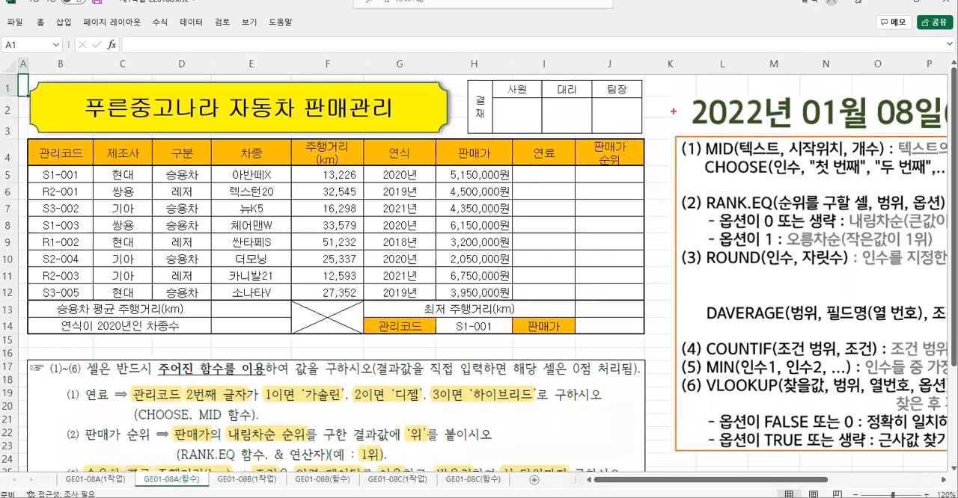
{"action": "mouse_move", "coordinate": [667, 86]}
{"action": "left_mouse_down"}
{"action": "mouse_move", "coordinate": [875, 318]}
{"action": "mouse_move", "coordinate": [944, 459]}
{"action": "left_mouse_up"}
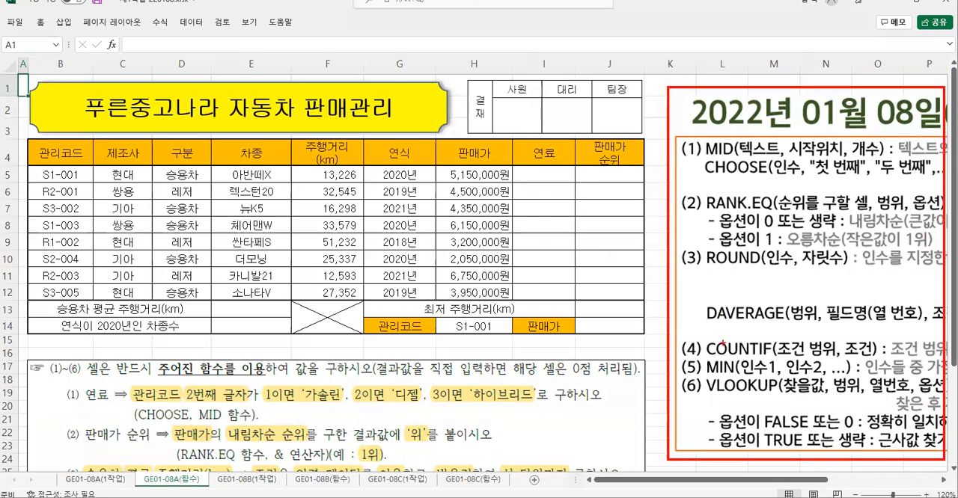
{"action": "key", "text": "Escape"}
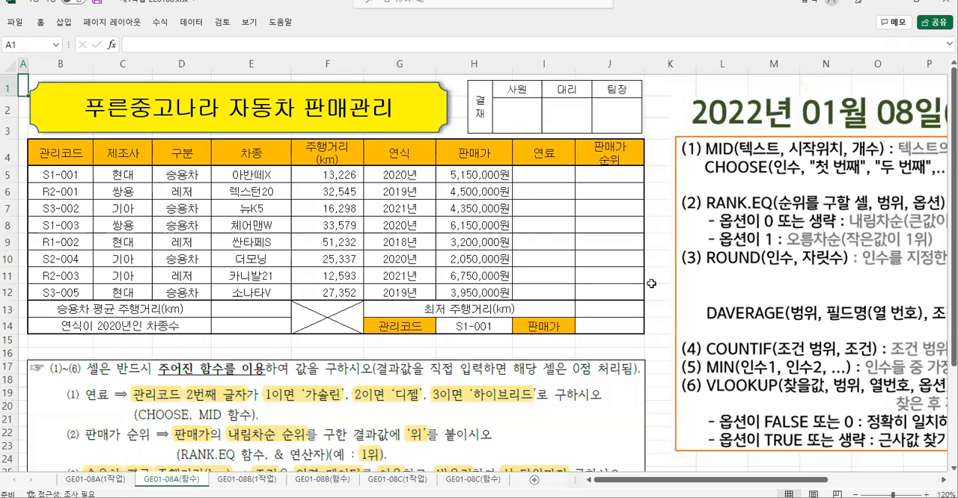
{"action": "left_click", "coordinate": [546, 172]}
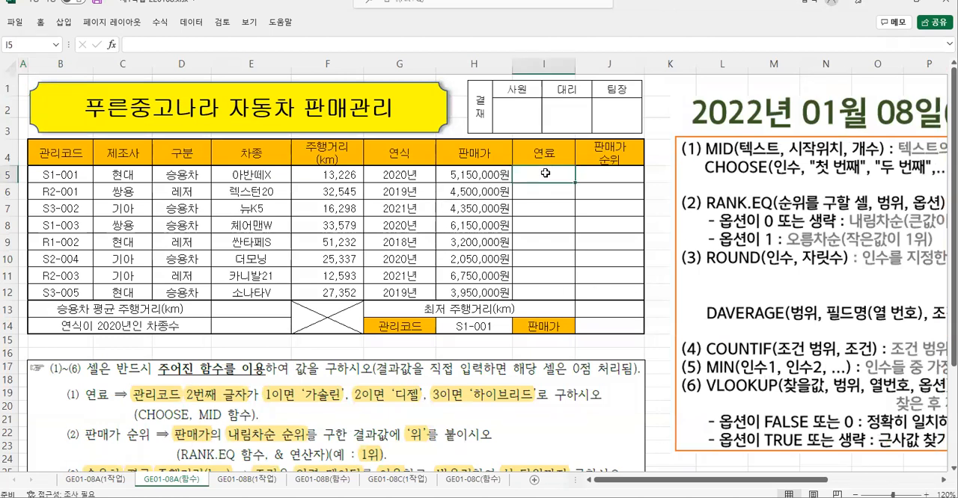
{"action": "key", "text": "ctrl+2"}
{"action": "mouse_move", "coordinate": [57, 375]}
{"action": "left_mouse_down"}
{"action": "mouse_move", "coordinate": [75, 397]}
{"action": "mouse_move", "coordinate": [613, 425]}
{"action": "left_mouse_up"}
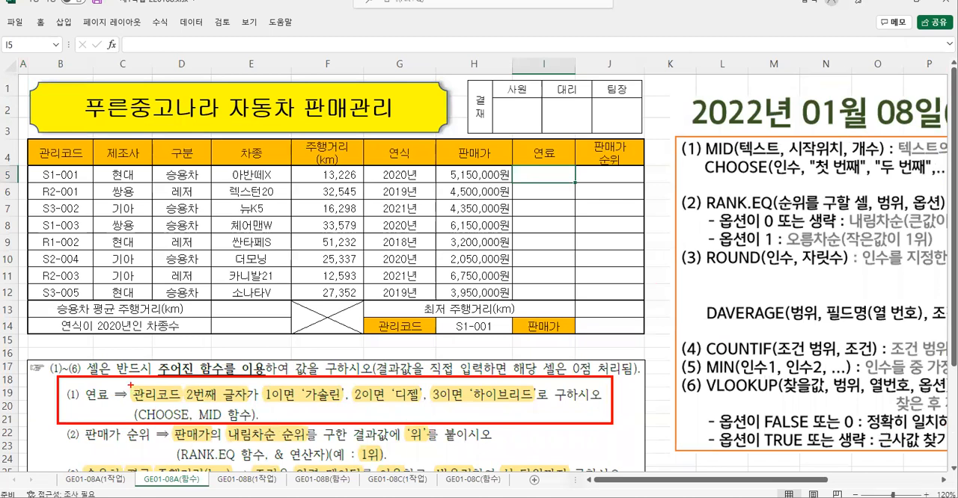
{"action": "mouse_move", "coordinate": [130, 384]}
{"action": "left_mouse_down"}
{"action": "mouse_move", "coordinate": [173, 405]}
{"action": "mouse_move", "coordinate": [249, 404]}
{"action": "left_mouse_up"}
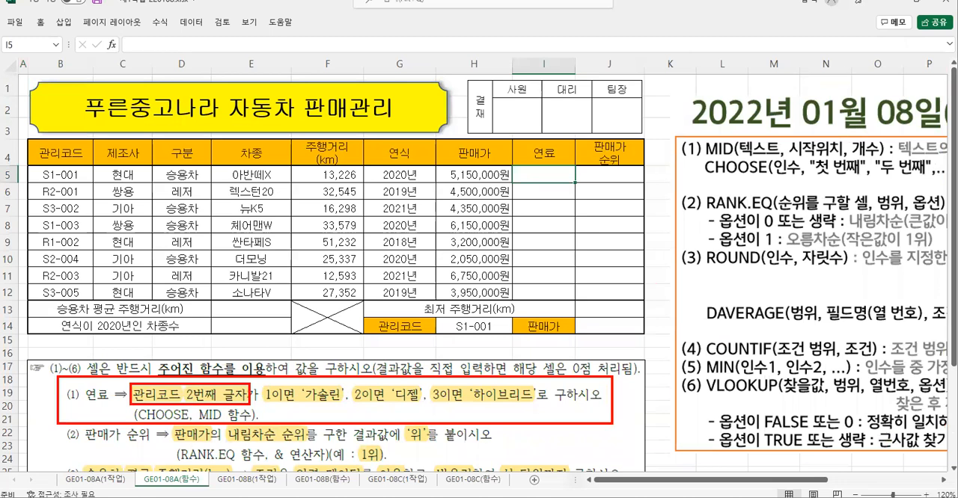
{"action": "mouse_move", "coordinate": [29, 166]}
{"action": "left_mouse_down"}
{"action": "mouse_move", "coordinate": [54, 184]}
{"action": "mouse_move", "coordinate": [92, 183]}
{"action": "left_mouse_up"}
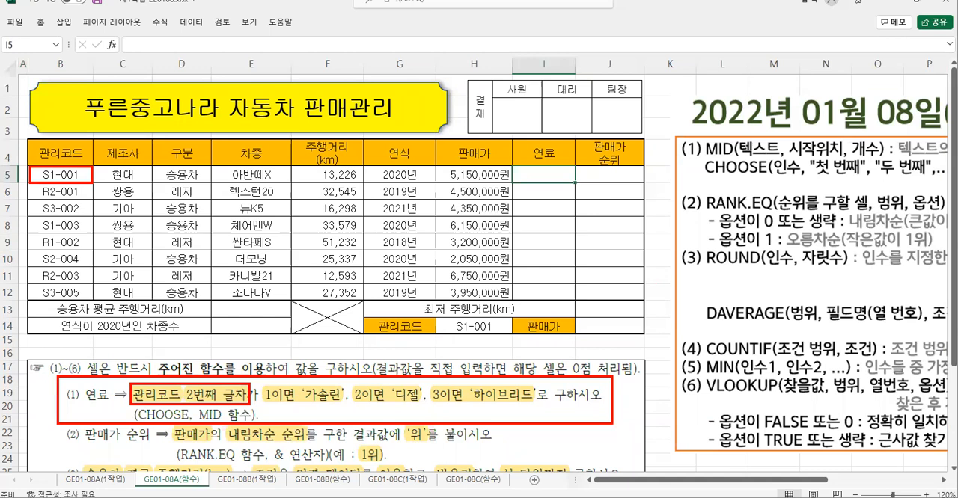
{"action": "mouse_move", "coordinate": [697, 137]}
{"action": "left_mouse_down"}
{"action": "mouse_move", "coordinate": [775, 163]}
{"action": "mouse_move", "coordinate": [888, 160]}
{"action": "left_mouse_up"}
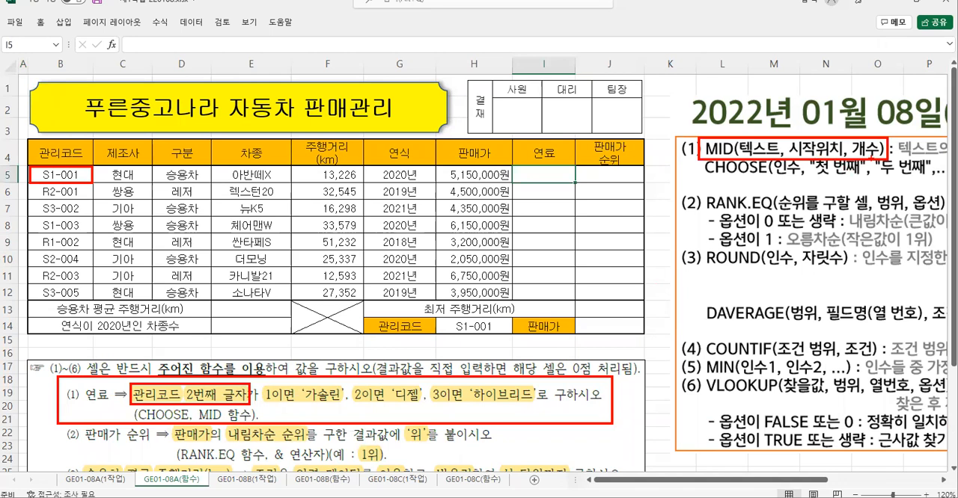
{"action": "key", "text": "Escape"}
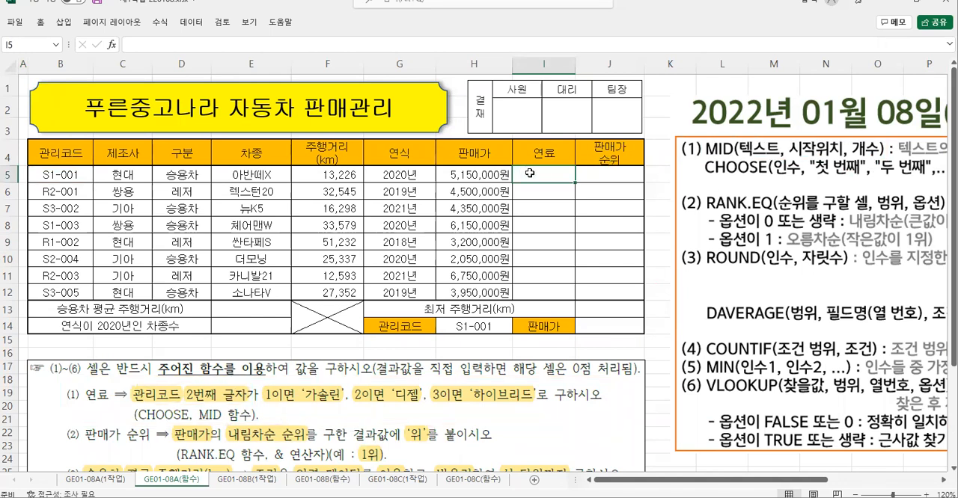
- Start a MID function in cell I5 through the function arguments dialog, with B5 as the Text argument
{"action": "type", "text": "=m"}
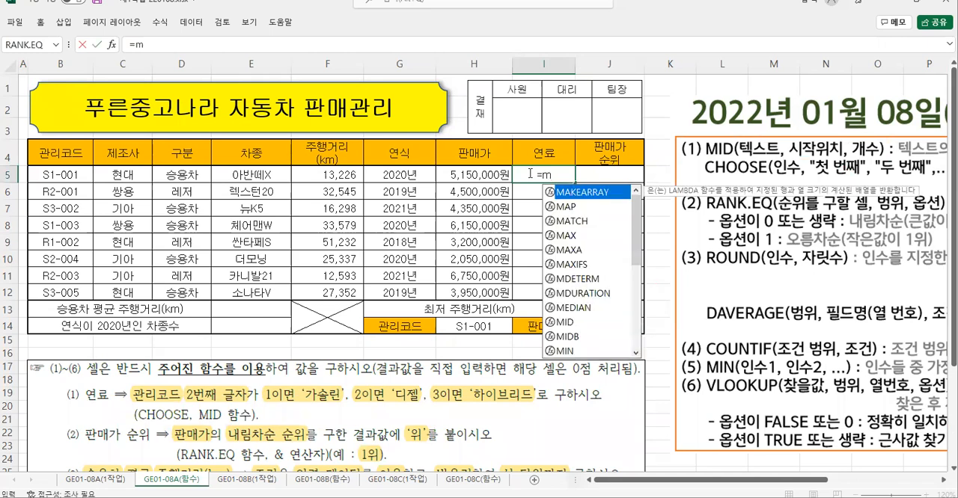
{"action": "double_click", "coordinate": [564, 322]}
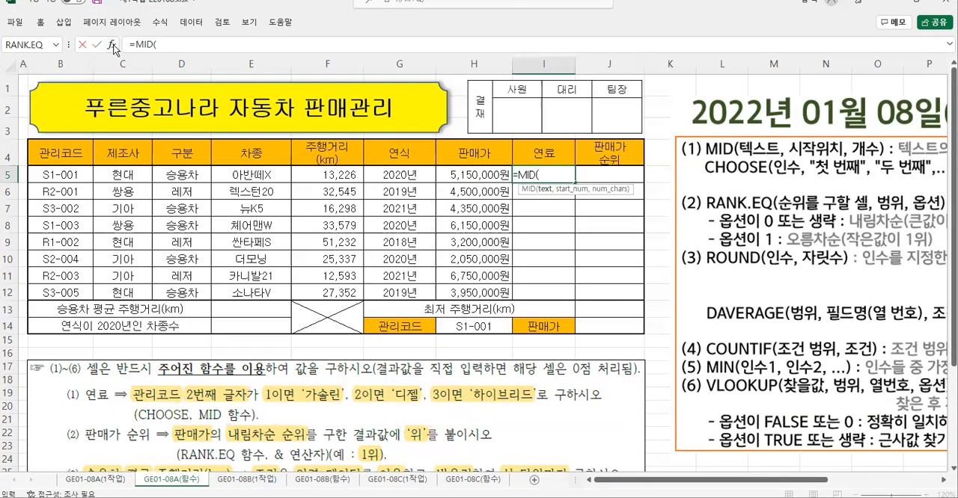
{"action": "left_click", "coordinate": [120, 51]}
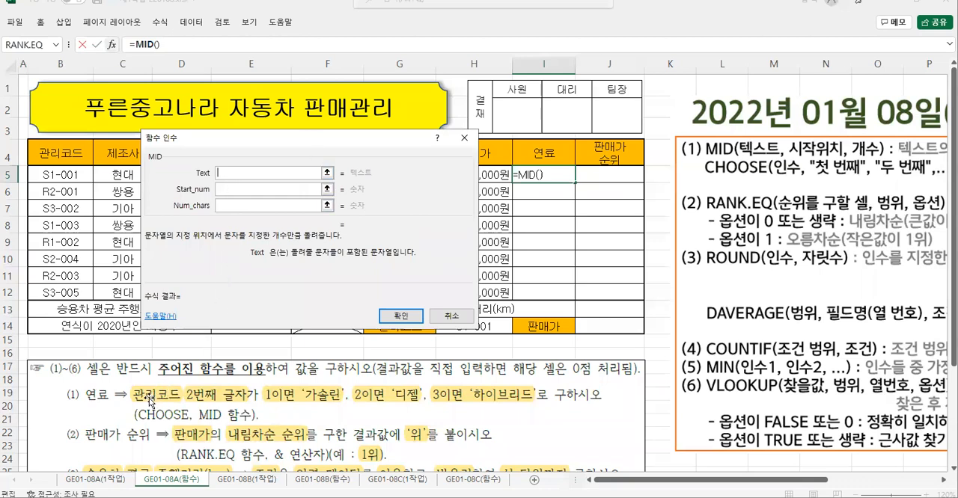
{"action": "left_click", "coordinate": [48, 175]}
{"action": "left_click", "coordinate": [232, 189]}
{"action": "left_click", "coordinate": [233, 190]}
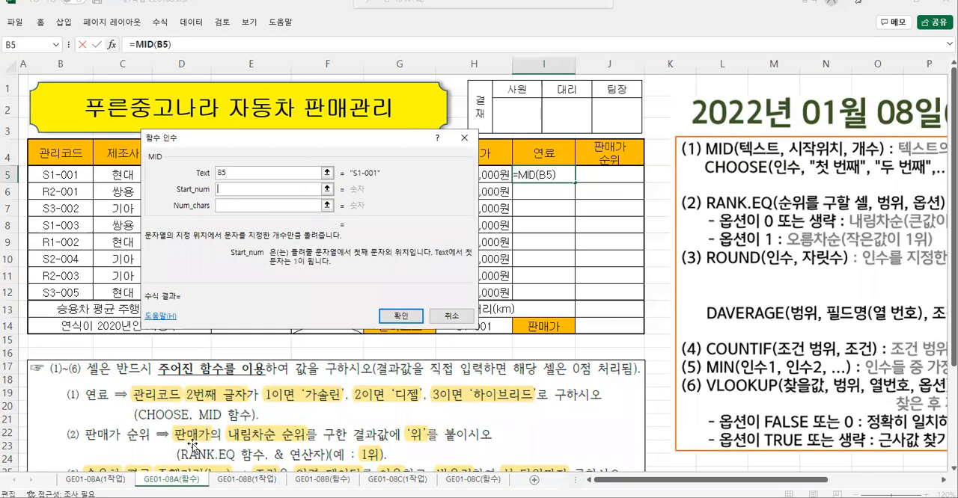
- Set the MID function's Start_num to 2 and Num_chars to 1
{"action": "left_click_drag", "start_coordinate": [182, 380], "coordinate": [256, 408]}
{"action": "key", "text": "Escape"}
{"action": "type", "text": "2"}
{"action": "left_click", "coordinate": [223, 205]}
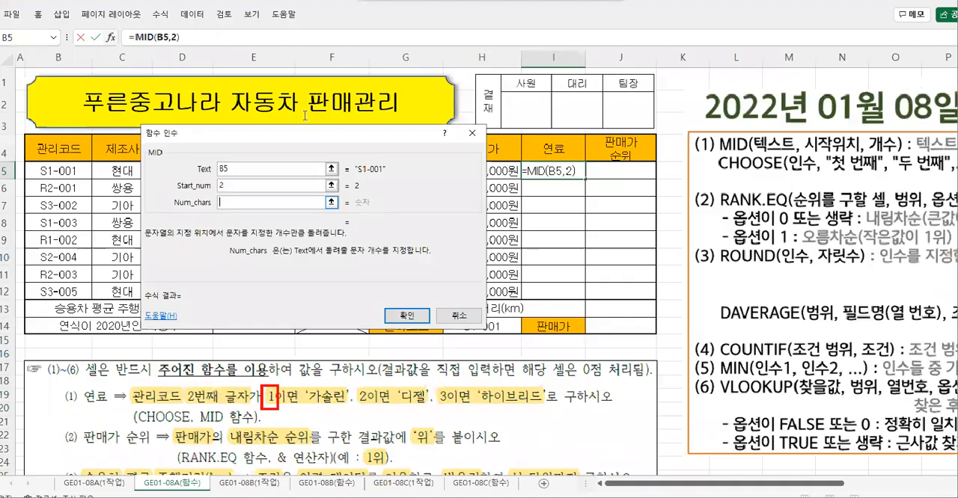
{"action": "type", "text": "1"}
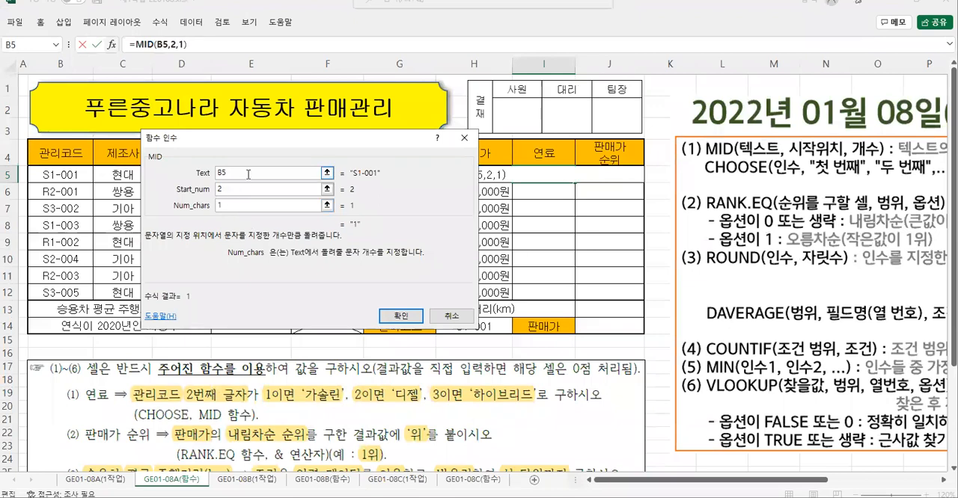
- Check the three MID arguments and the result preview, and accept the formula into cell I5
{"action": "left_click", "coordinate": [243, 174]}
{"action": "left_click", "coordinate": [228, 190]}
{"action": "left_click", "coordinate": [229, 205]}
{"action": "key", "text": "ctrl+2"}
{"action": "left_click_drag", "start_coordinate": [343, 213], "coordinate": [376, 235]}
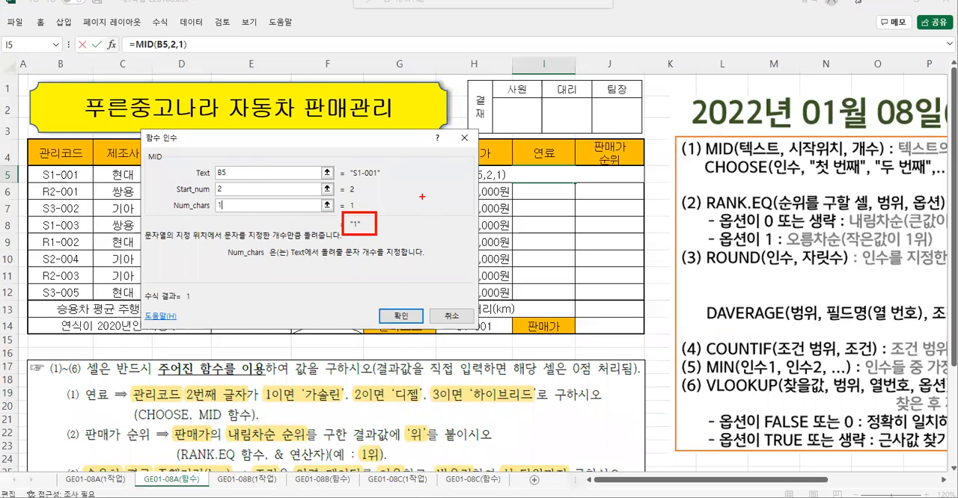
{"action": "mouse_move", "coordinate": [405, 192]}
{"action": "left_mouse_down"}
{"action": "mouse_move", "coordinate": [419, 205]}
{"action": "mouse_move", "coordinate": [410, 207]}
{"action": "mouse_move", "coordinate": [456, 199]}
{"action": "mouse_move", "coordinate": [435, 245]}
{"action": "left_mouse_up"}
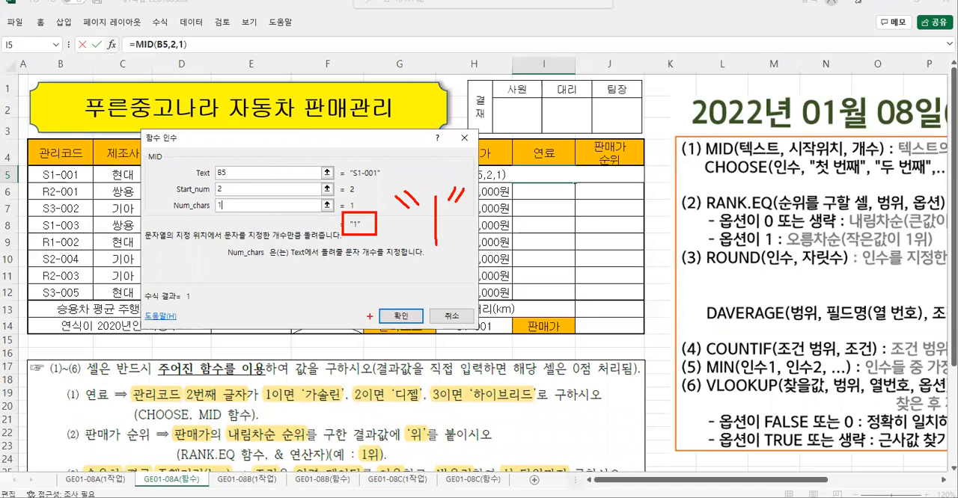
{"action": "mouse_move", "coordinate": [367, 301]}
{"action": "left_mouse_down"}
{"action": "mouse_move", "coordinate": [431, 328]}
{"action": "mouse_move", "coordinate": [377, 391]}
{"action": "left_mouse_up"}
{"action": "key", "text": "Escape"}
{"action": "left_click", "coordinate": [401, 316]}
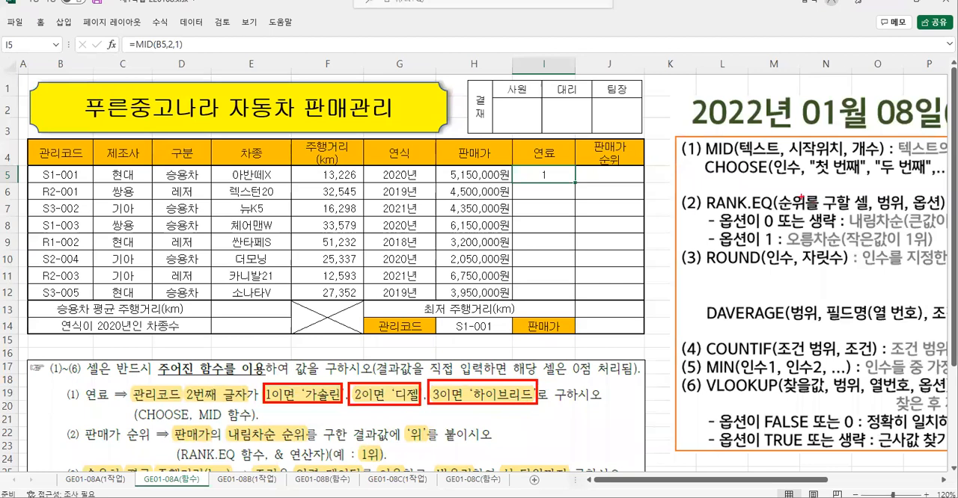
- Examine the CHOOSE syntax notes and how MID serves as the function's first argument
{"action": "mouse_move", "coordinate": [698, 156]}
{"action": "left_mouse_down"}
{"action": "mouse_move", "coordinate": [704, 170]}
{"action": "mouse_move", "coordinate": [877, 187]}
{"action": "mouse_move", "coordinate": [940, 178]}
{"action": "left_mouse_up"}
{"action": "mouse_move", "coordinate": [767, 175]}
{"action": "left_mouse_down"}
{"action": "mouse_move", "coordinate": [843, 173]}
{"action": "mouse_move", "coordinate": [852, 190]}
{"action": "mouse_move", "coordinate": [898, 175]}
{"action": "mouse_move", "coordinate": [901, 193]}
{"action": "left_mouse_up"}
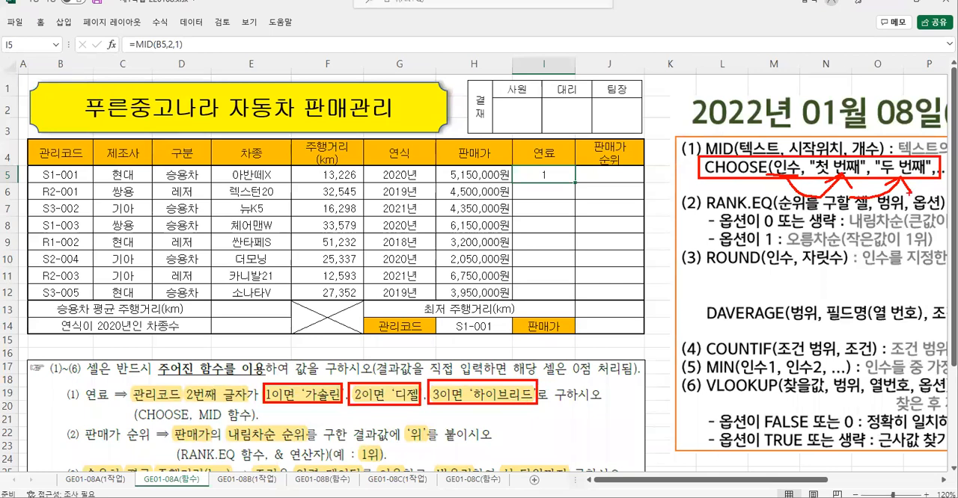
{"action": "key", "text": "Escape"}
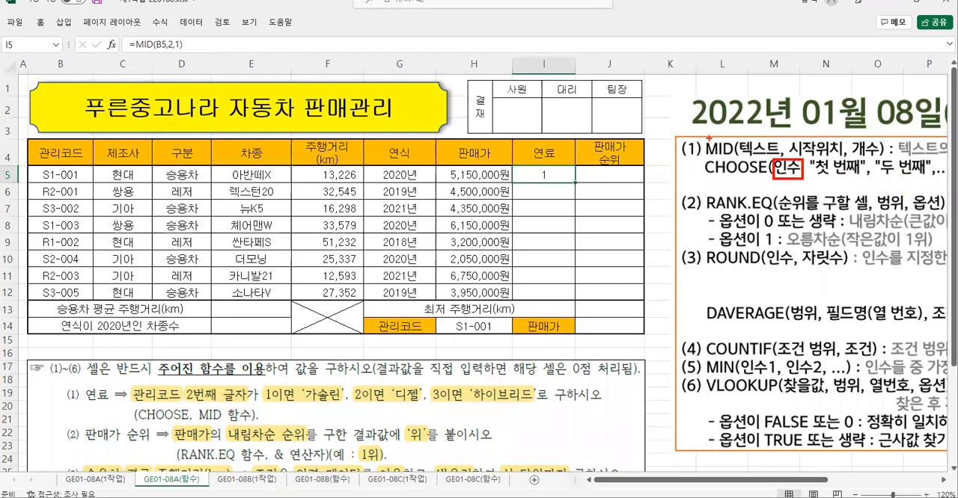
{"action": "mouse_move", "coordinate": [704, 136]}
{"action": "left_mouse_down"}
{"action": "mouse_move", "coordinate": [743, 161]}
{"action": "mouse_move", "coordinate": [727, 180]}
{"action": "mouse_move", "coordinate": [793, 214]}
{"action": "mouse_move", "coordinate": [803, 181]}
{"action": "mouse_move", "coordinate": [789, 191]}
{"action": "mouse_move", "coordinate": [795, 178]}
{"action": "mouse_move", "coordinate": [821, 172]}
{"action": "left_mouse_up"}
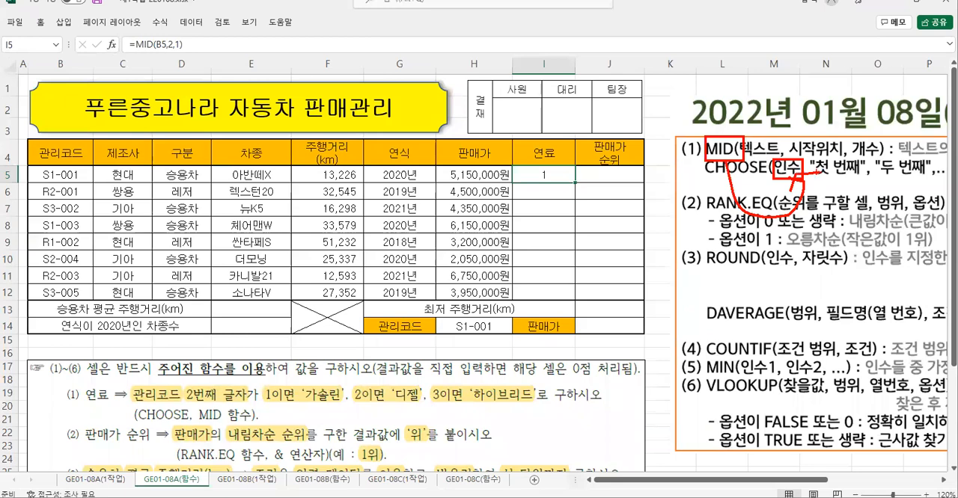
{"action": "key", "text": "Escape"}
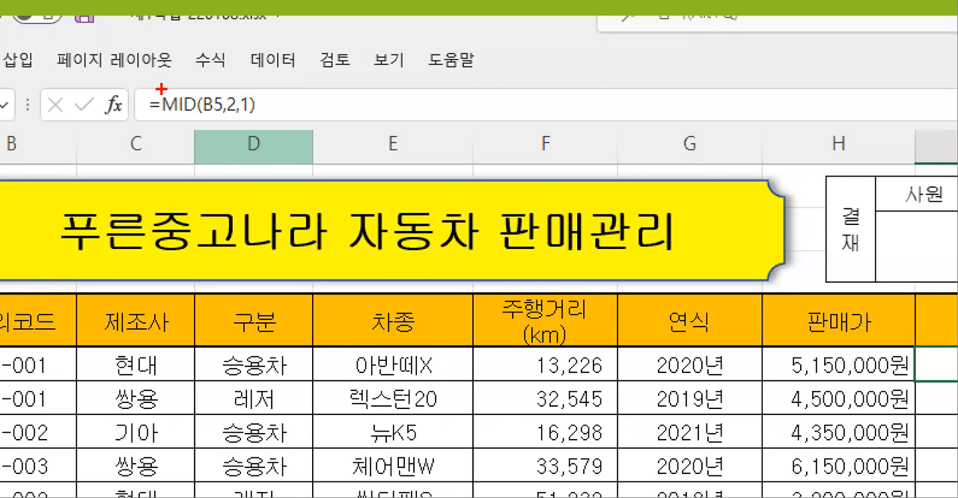
- Cut the expression MID(B5,2,1) out of the formula in cell I5, keeping the equals sign
{"action": "mouse_move", "coordinate": [160, 87]}
{"action": "left_mouse_down"}
{"action": "mouse_move", "coordinate": [263, 119]}
{"action": "mouse_move", "coordinate": [236, 175]}
{"action": "left_mouse_up"}
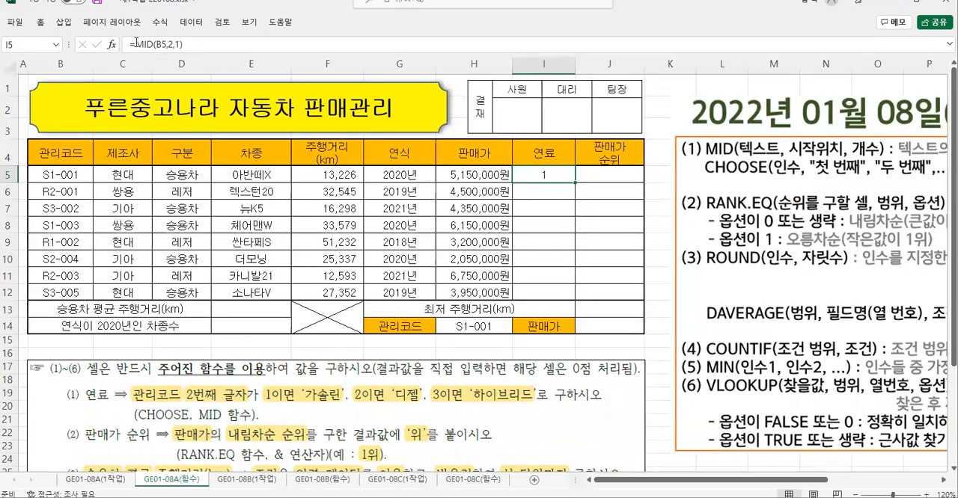
{"action": "left_click_drag", "start_coordinate": [137, 45], "coordinate": [183, 45]}
{"action": "right_click", "coordinate": [166, 44]}
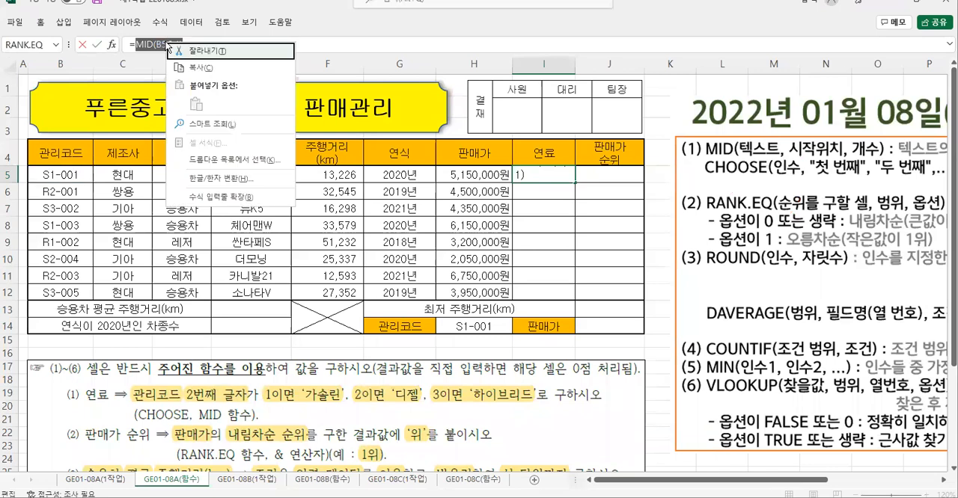
{"action": "left_click", "coordinate": [197, 51]}
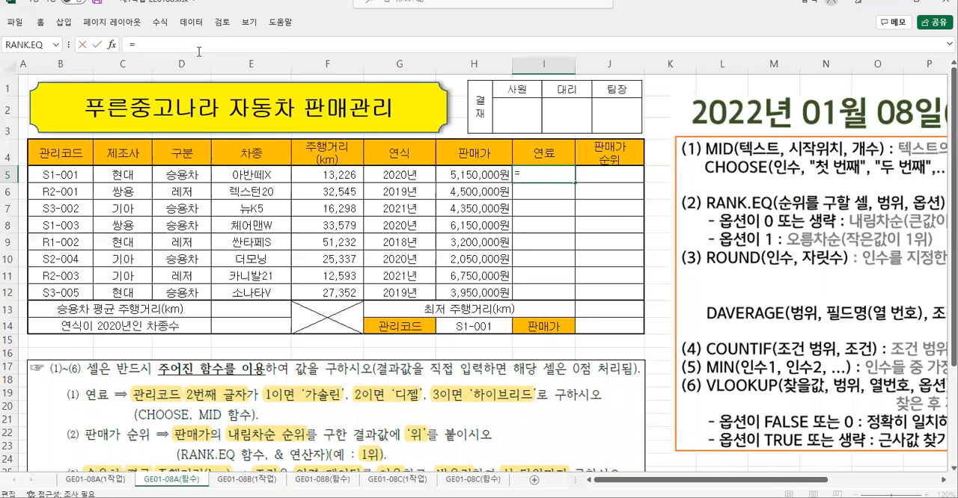
- Start a CHOOSE function in I5 through the function arguments dialog, with the cut MID(B5,2,1) as Index_num
{"action": "type", "text": "ch"}
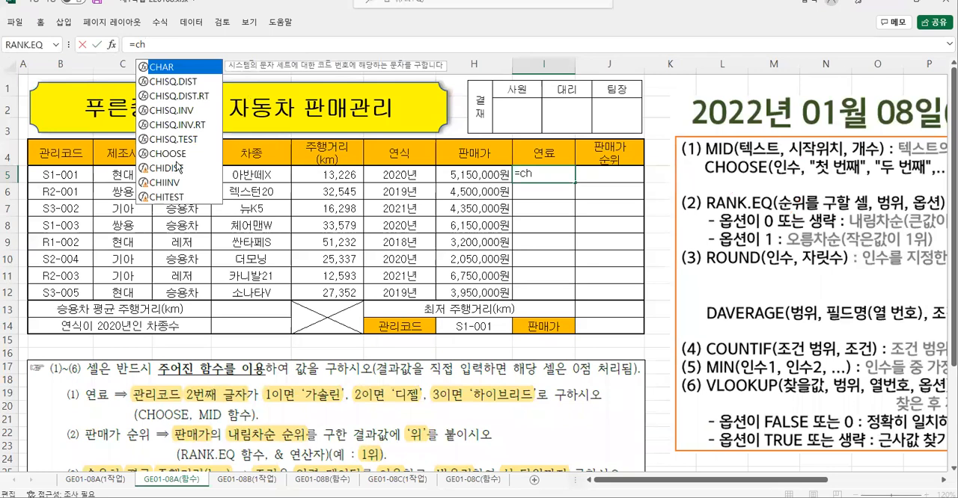
{"action": "double_click", "coordinate": [171, 154]}
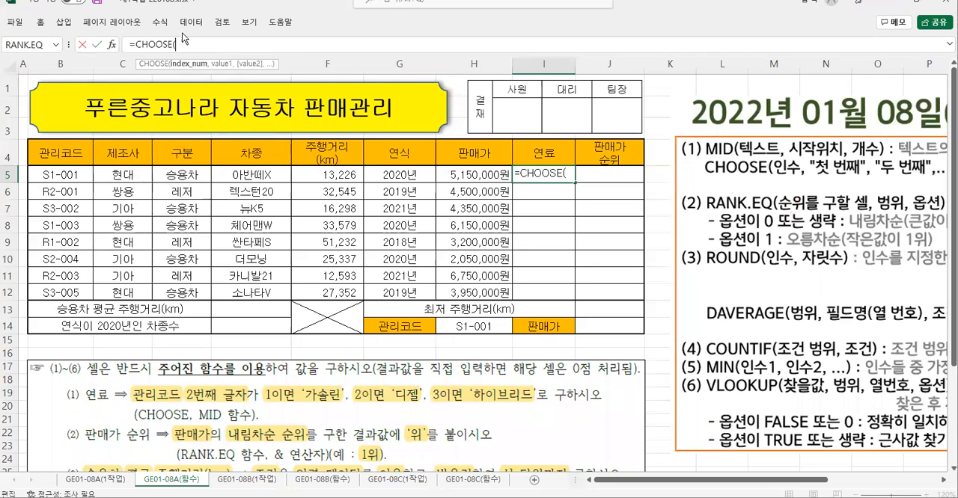
{"action": "left_click", "coordinate": [111, 45]}
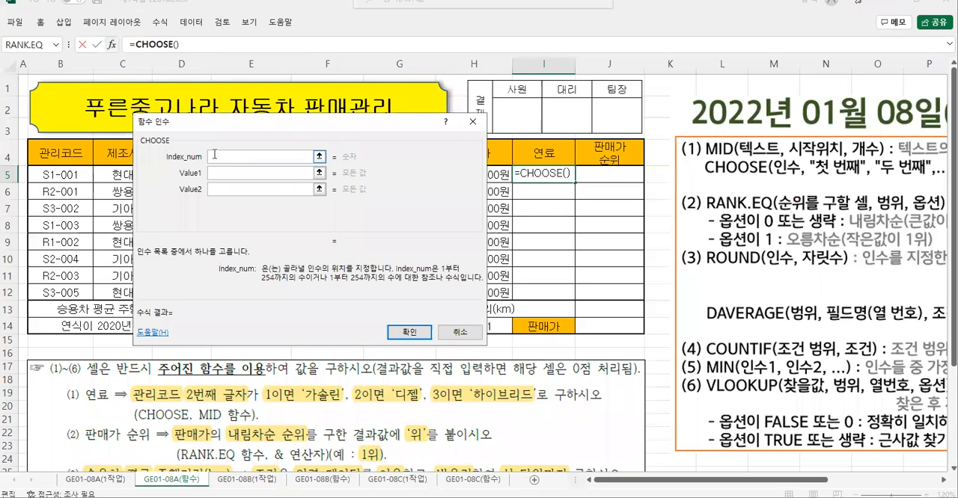
{"action": "type", "text": "MID(B5,2,1)"}
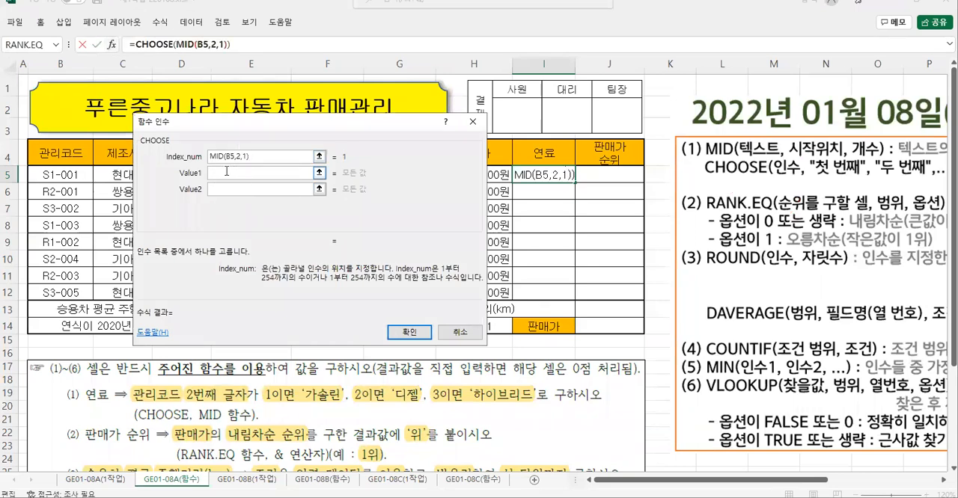
{"action": "left_click", "coordinate": [236, 155]}
- Set the CHOOSE function's Value1 to "가솔린", enclosed in quotation marks
{"action": "left_click", "coordinate": [217, 173]}
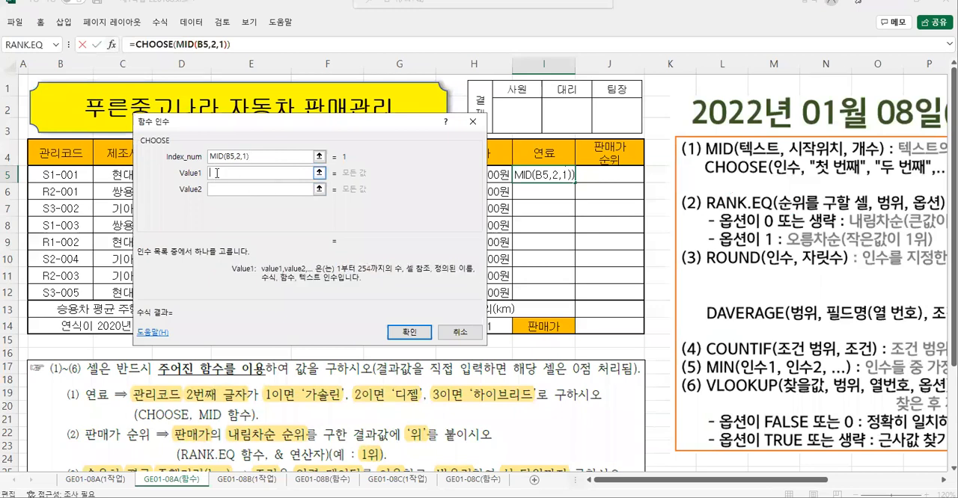
{"action": "type", "text": "\"가솔린"}
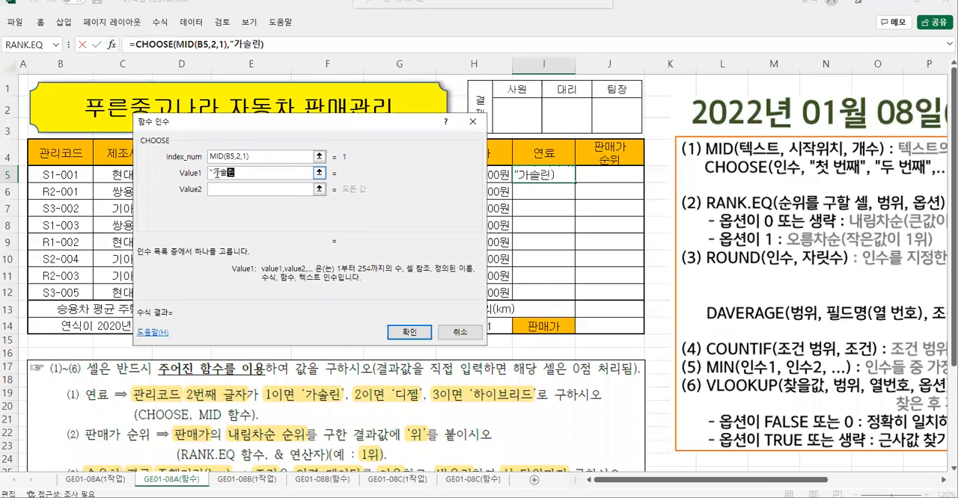
{"action": "type", "text": "\""}
{"action": "key", "text": "Tab"}
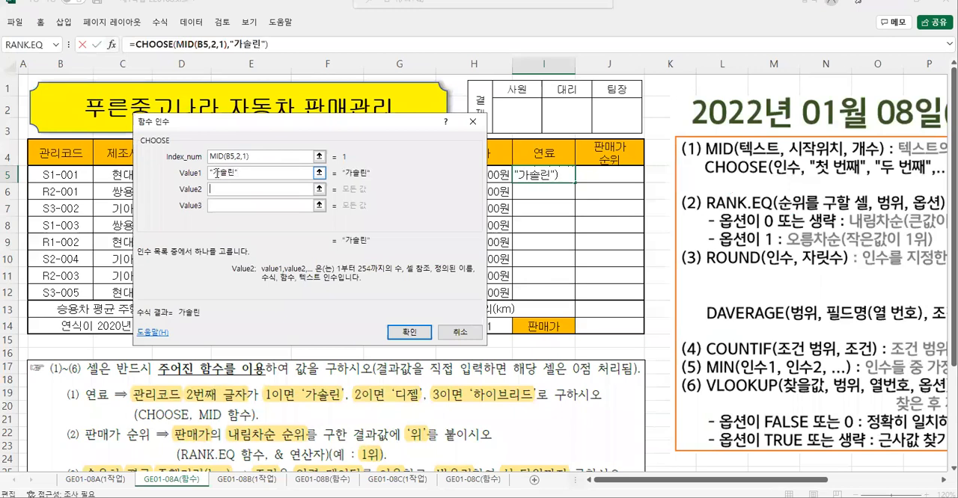
- Set the CHOOSE function's Value2 to "디젤", enclosed in quotation marks
{"action": "type", "text": "\""}
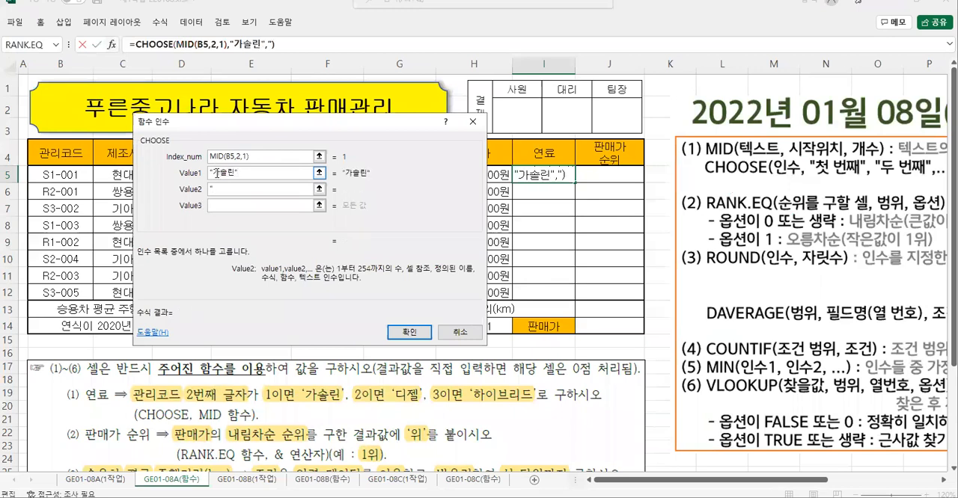
{"action": "type", "text": "ㄷㅈ"}
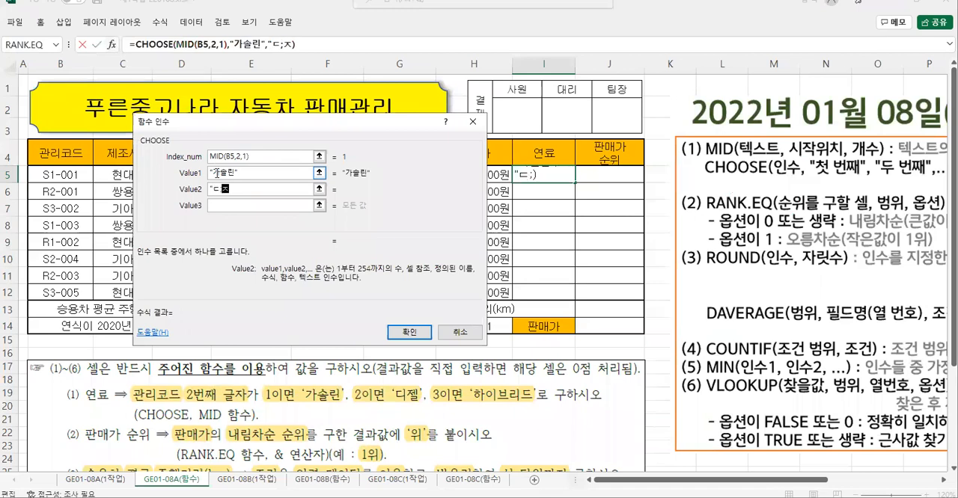
{"action": "type", "text": "ㅣ"}
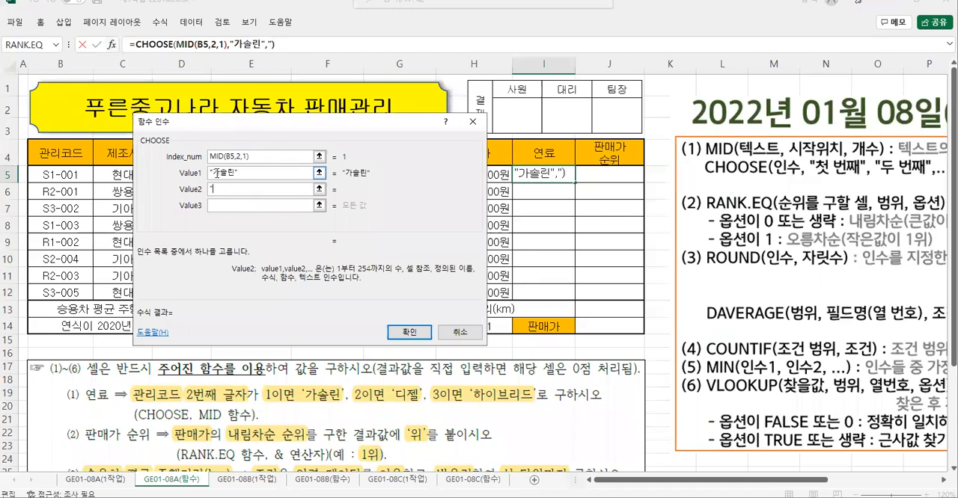
{"action": "type", "text": "젤\""}
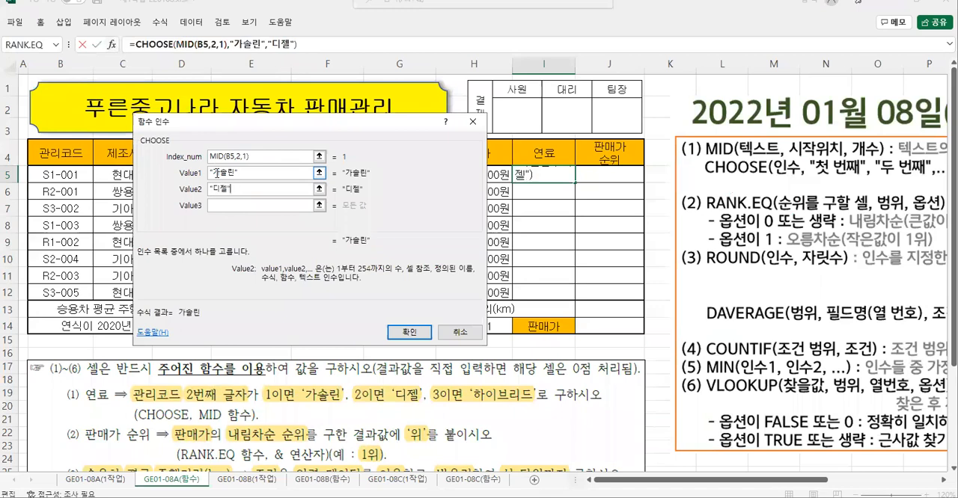
{"action": "key", "text": "Tab"}
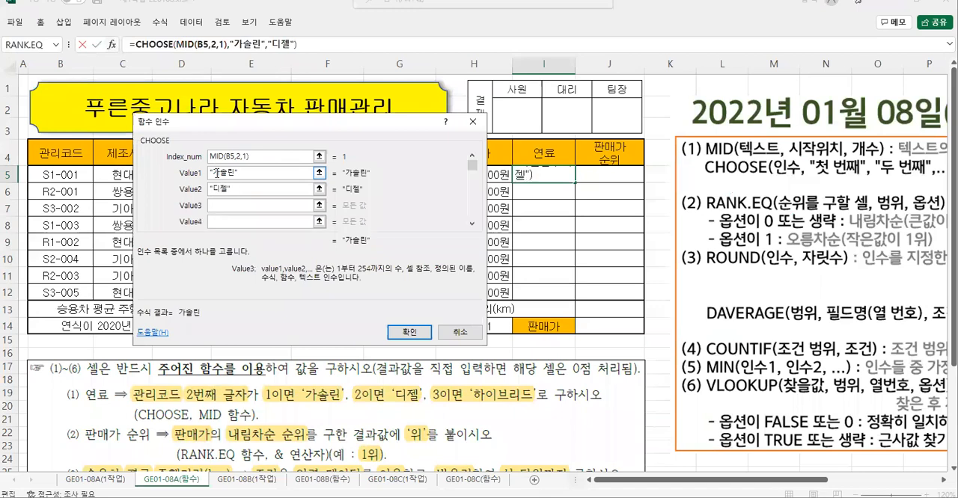
- Set the CHOOSE function's Value3 to "하이브리드" and accept the formula into cell I5
{"action": "type", "text": "\"하이브리드"}
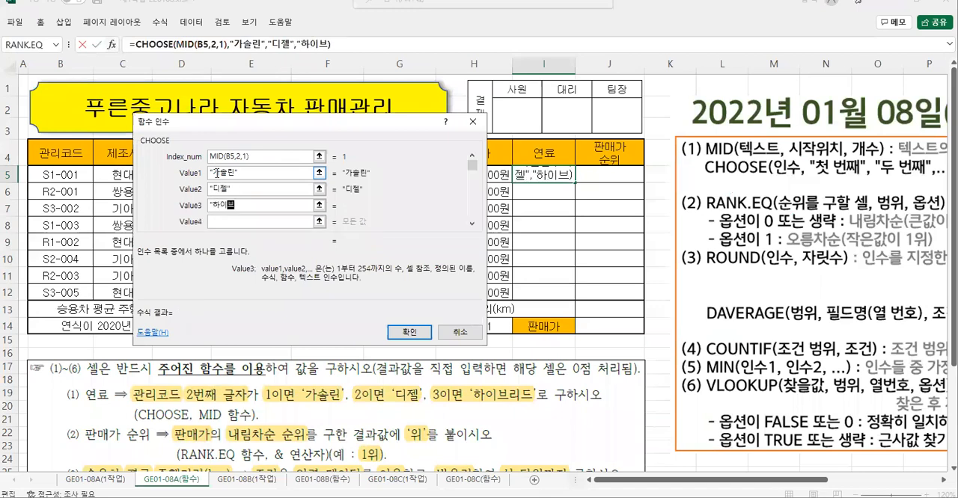
{"action": "type", "text": "\""}
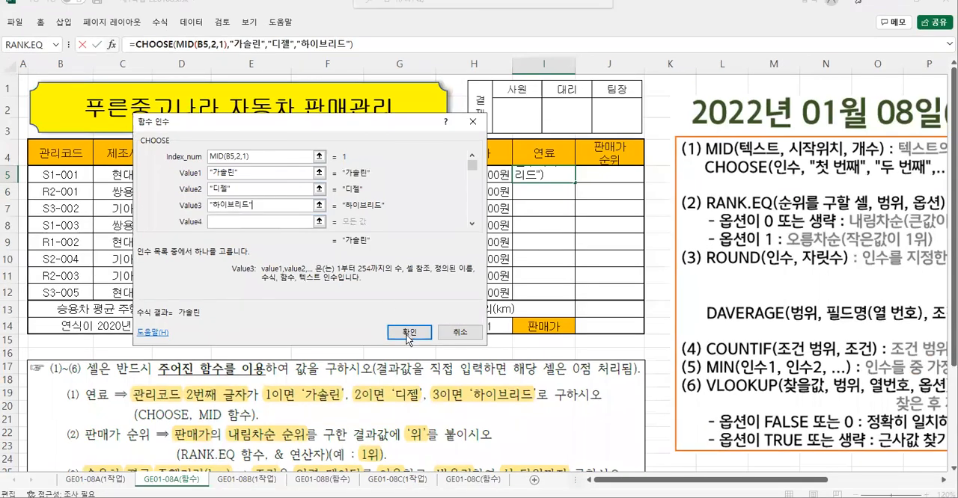
{"action": "left_click", "coordinate": [586, 481]}
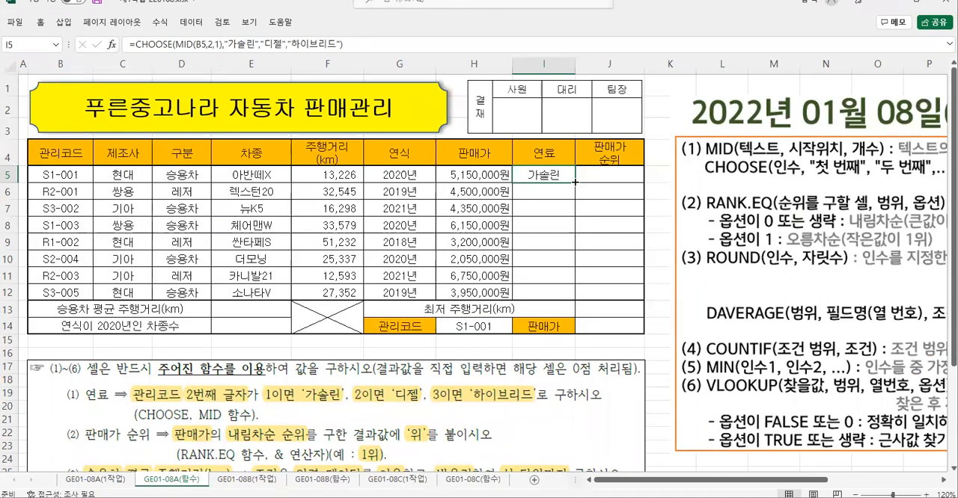
- Fill the I5 formula down through I12 using the fill-without-formatting option (서식 없이 채우기)
{"action": "left_click_drag", "start_coordinate": [573, 182], "coordinate": [573, 301]}
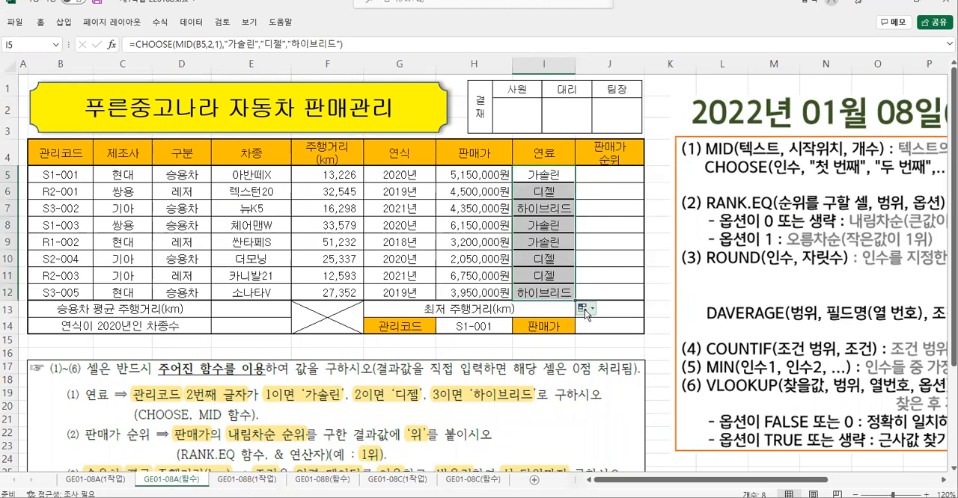
{"action": "left_click", "coordinate": [583, 308]}
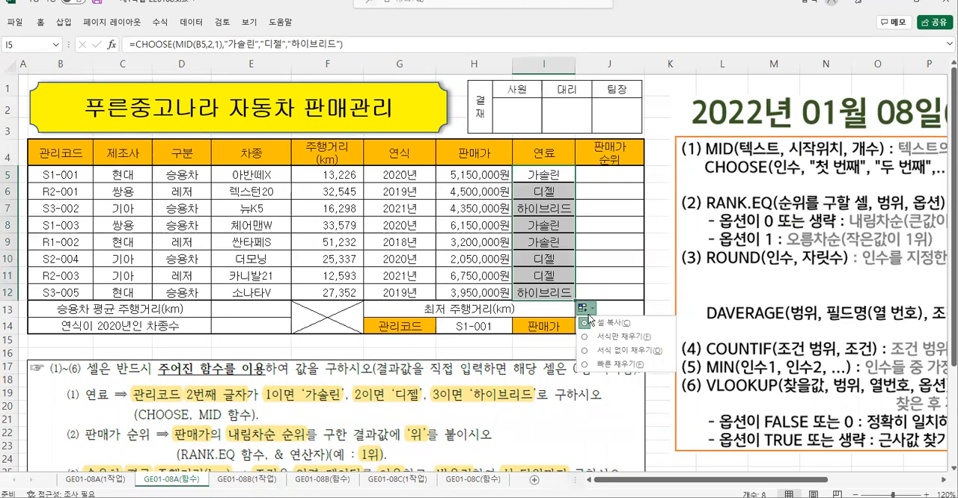
{"action": "left_click", "coordinate": [613, 352]}
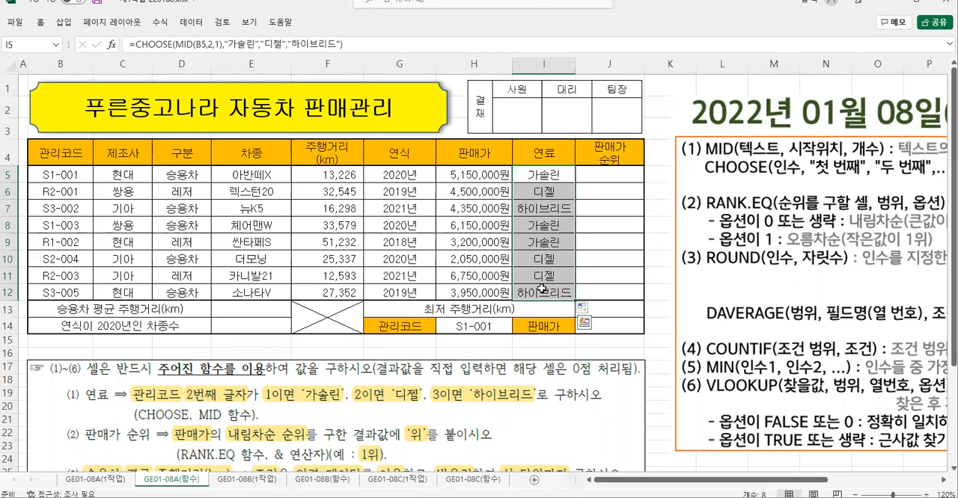
- Select cell J5 and examine task (2) on 판매가 순위 together with the RANK.EQ syntax notes and sort-order options
{"action": "left_click", "coordinate": [618, 176]}
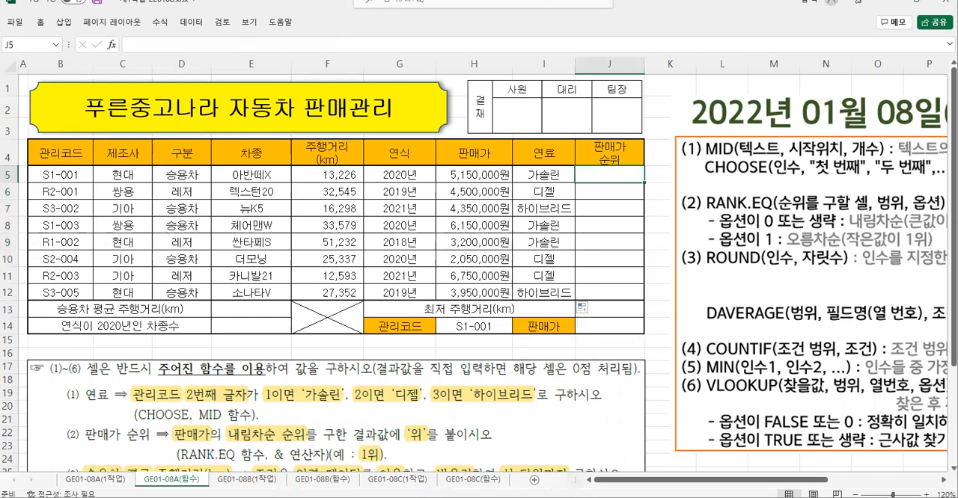
{"action": "mouse_move", "coordinate": [55, 417]}
{"action": "left_mouse_down"}
{"action": "mouse_move", "coordinate": [70, 441]}
{"action": "mouse_move", "coordinate": [430, 470]}
{"action": "mouse_move", "coordinate": [506, 466]}
{"action": "left_mouse_up"}
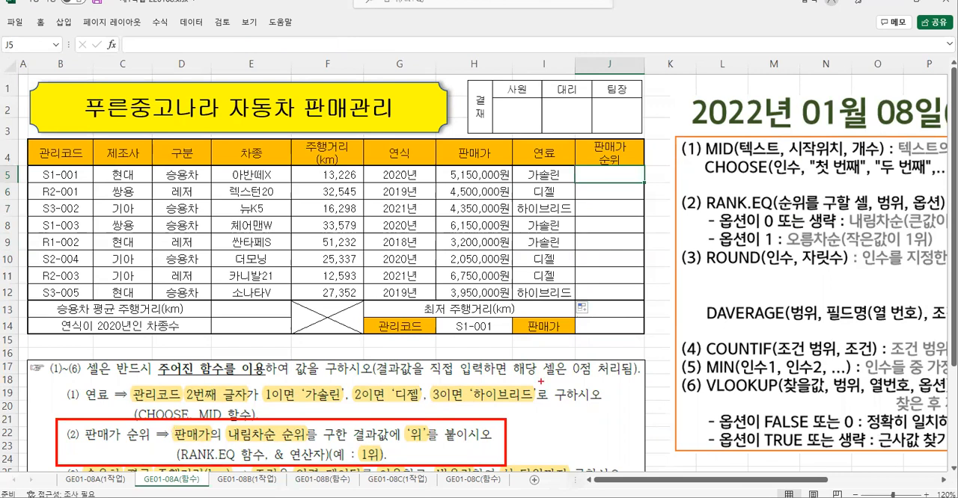
{"action": "mouse_move", "coordinate": [699, 185]}
{"action": "left_mouse_down"}
{"action": "mouse_move", "coordinate": [730, 217]}
{"action": "mouse_move", "coordinate": [947, 217]}
{"action": "left_mouse_up"}
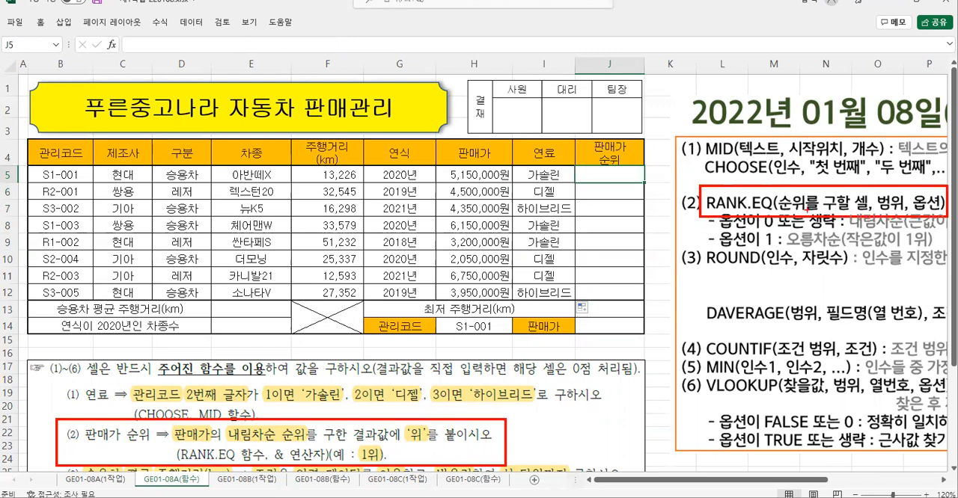
{"action": "left_click_drag", "start_coordinate": [781, 214], "coordinate": [867, 210]}
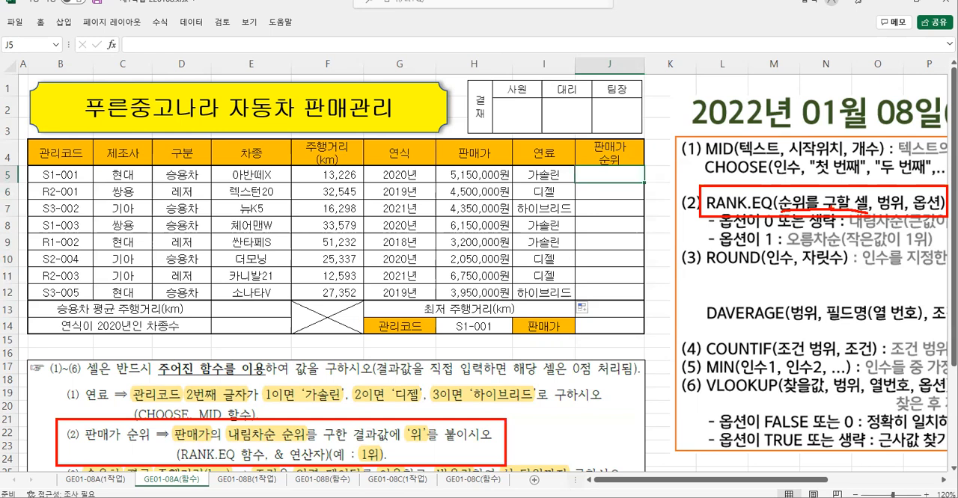
{"action": "mouse_move", "coordinate": [882, 214]}
{"action": "left_mouse_down"}
{"action": "mouse_move", "coordinate": [880, 193]}
{"action": "mouse_move", "coordinate": [905, 193]}
{"action": "mouse_move", "coordinate": [894, 214]}
{"action": "left_mouse_up"}
{"action": "left_click_drag", "start_coordinate": [854, 234], "coordinate": [914, 232]}
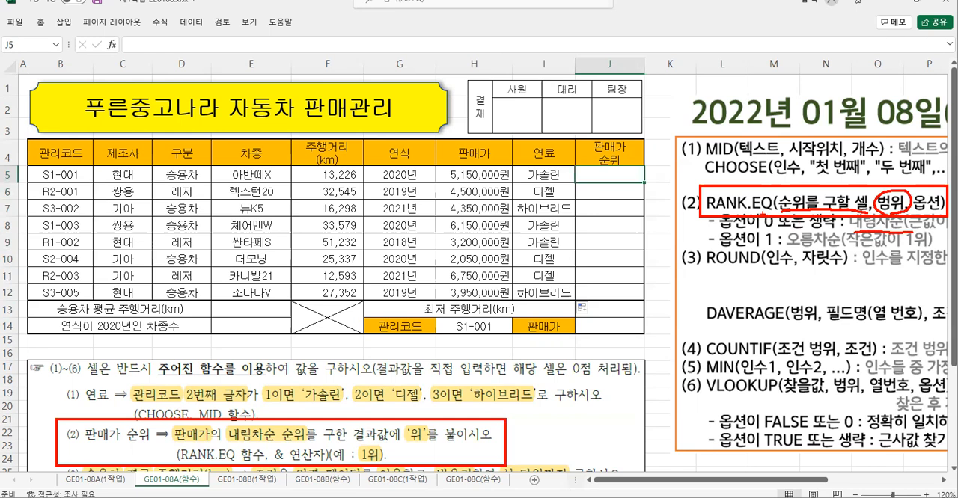
{"action": "left_click_drag", "start_coordinate": [804, 214], "coordinate": [805, 229]}
{"action": "left_click_drag", "start_coordinate": [788, 249], "coordinate": [845, 249]}
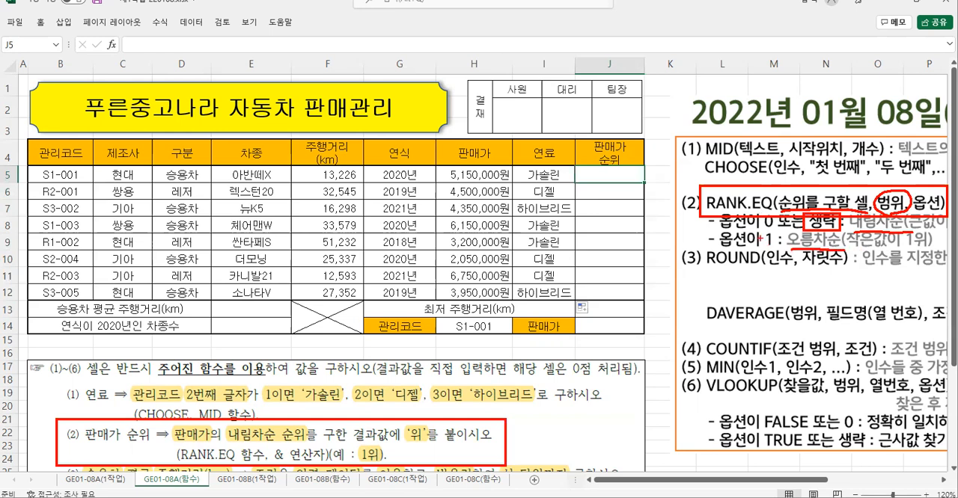
{"action": "left_click_drag", "start_coordinate": [760, 228], "coordinate": [760, 245]}
- Examine how the 판매가 cell H5, the range H5:H12 and the 내림차순 requirement correspond to the RANK.EQ arguments
{"action": "mouse_move", "coordinate": [172, 432]}
{"action": "left_mouse_down"}
{"action": "mouse_move", "coordinate": [171, 423]}
{"action": "mouse_move", "coordinate": [213, 441]}
{"action": "mouse_move", "coordinate": [171, 445]}
{"action": "left_mouse_up"}
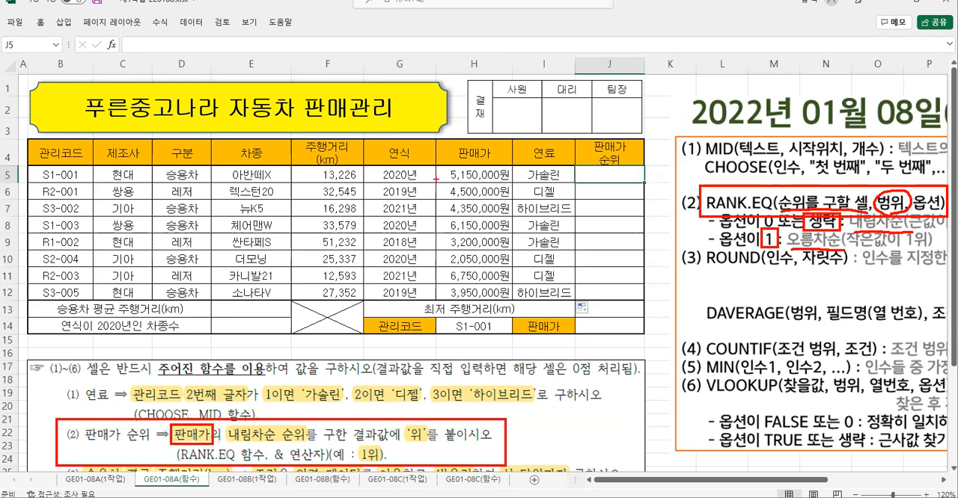
{"action": "mouse_move", "coordinate": [434, 164]}
{"action": "left_mouse_down"}
{"action": "mouse_move", "coordinate": [510, 182]}
{"action": "mouse_move", "coordinate": [512, 163]}
{"action": "mouse_move", "coordinate": [435, 164]}
{"action": "left_mouse_up"}
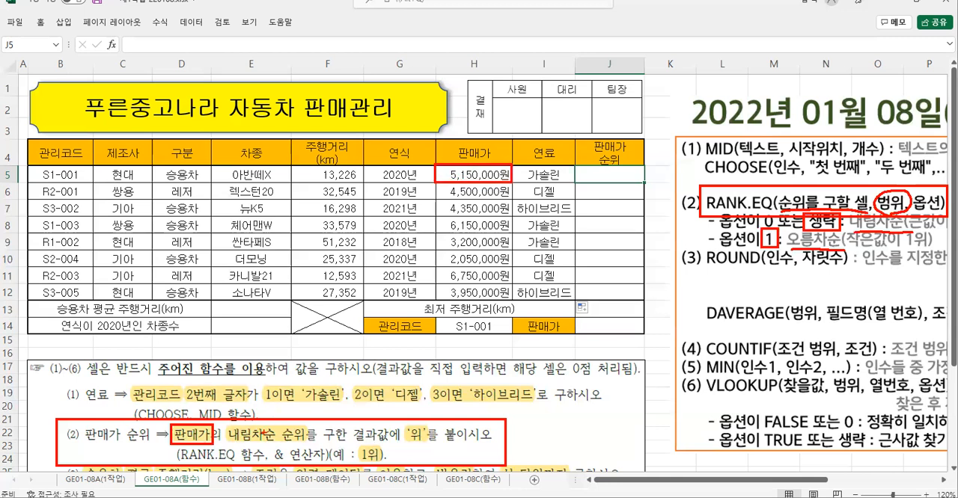
{"action": "key", "text": "b"}
{"action": "mouse_move", "coordinate": [435, 164]}
{"action": "left_mouse_down"}
{"action": "mouse_move", "coordinate": [500, 264]}
{"action": "mouse_move", "coordinate": [512, 302]}
{"action": "left_mouse_up"}
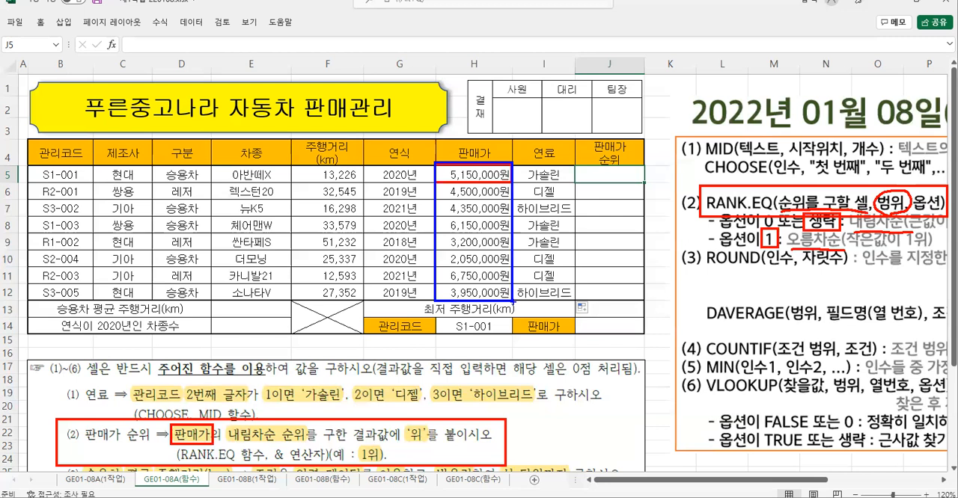
{"action": "key", "text": "g"}
{"action": "mouse_move", "coordinate": [223, 422]}
{"action": "left_mouse_down"}
{"action": "mouse_move", "coordinate": [255, 446]}
{"action": "mouse_move", "coordinate": [282, 446]}
{"action": "left_mouse_up"}
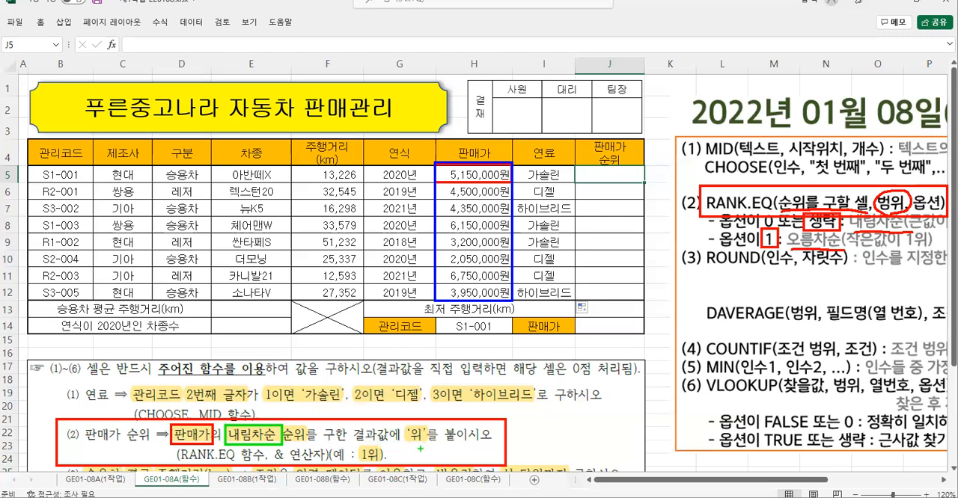
{"action": "mouse_move", "coordinate": [418, 449]}
{"action": "left_mouse_down"}
{"action": "mouse_move", "coordinate": [393, 429]}
{"action": "mouse_move", "coordinate": [433, 430]}
{"action": "mouse_move", "coordinate": [417, 449]}
{"action": "left_mouse_up"}
{"action": "key", "text": "Escape"}
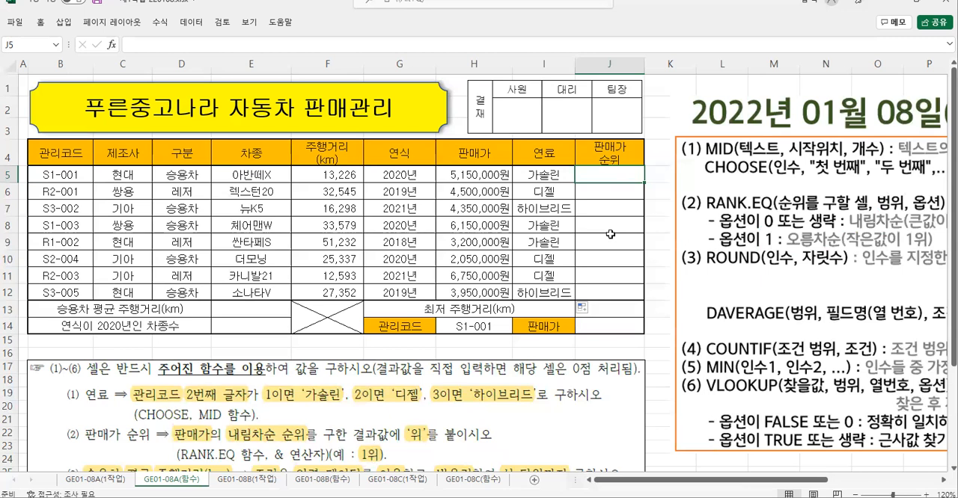
- Start a RANK.EQ function in cell J5 and bring up its function arguments dialog
{"action": "type", "text": "=r"}
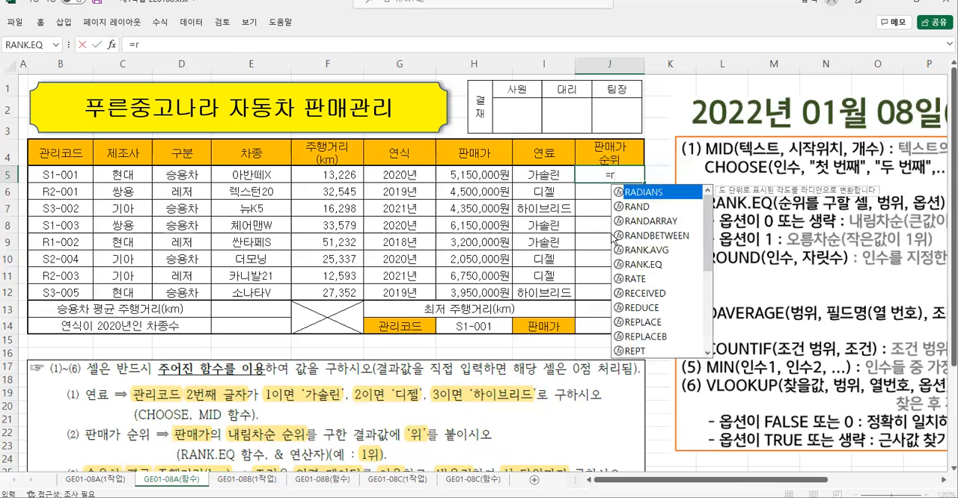
{"action": "double_click", "coordinate": [641, 266]}
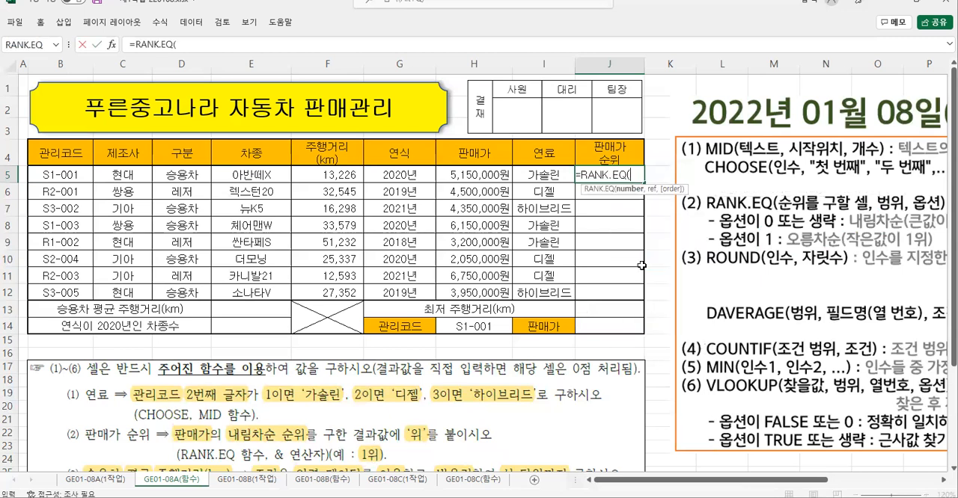
{"action": "left_click", "coordinate": [111, 44]}
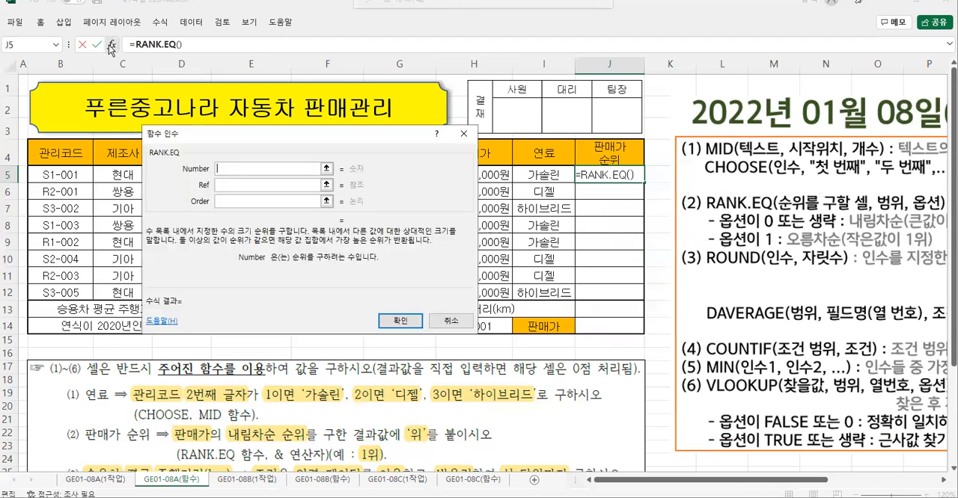
- Set the RANK.EQ arguments for J5: Number H5 and Ref as the absolute range $H$5:$H$12
{"action": "left_click_drag", "start_coordinate": [269, 134], "coordinate": [211, 138]}
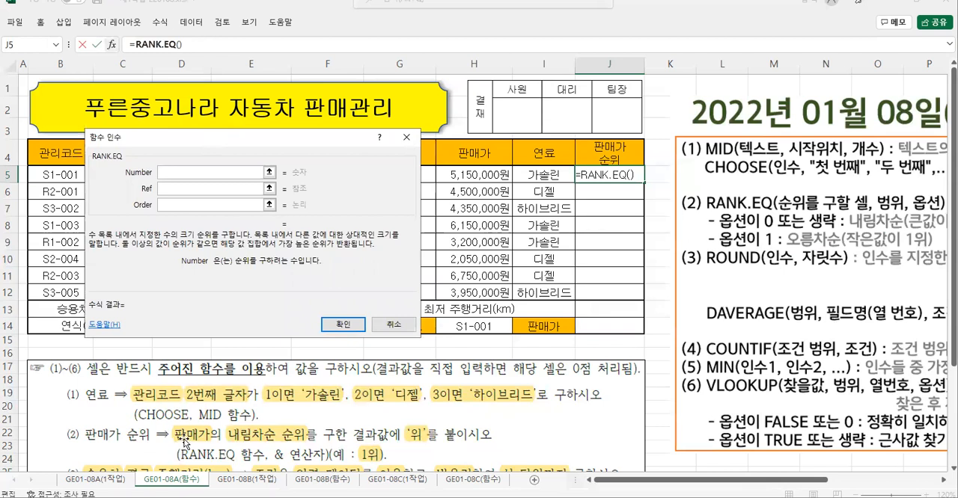
{"action": "left_click", "coordinate": [454, 175]}
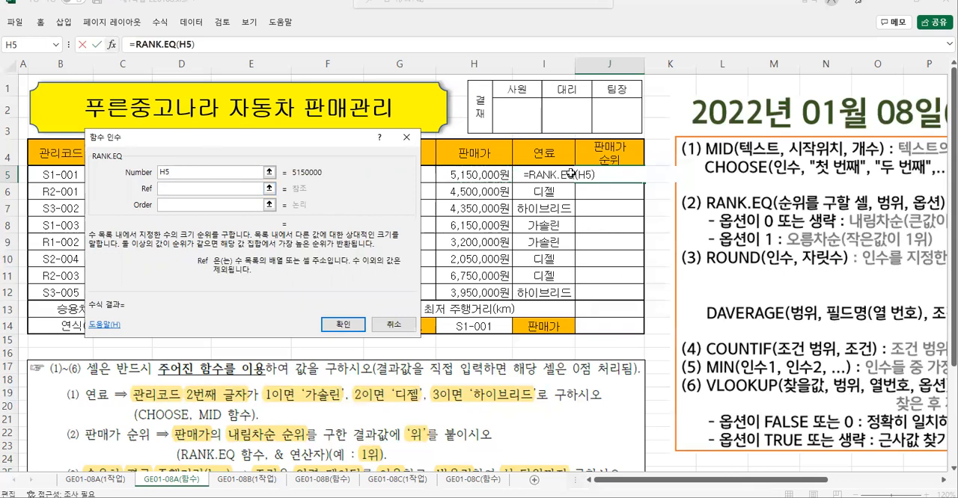
{"action": "left_click_drag", "start_coordinate": [455, 175], "coordinate": [455, 289]}
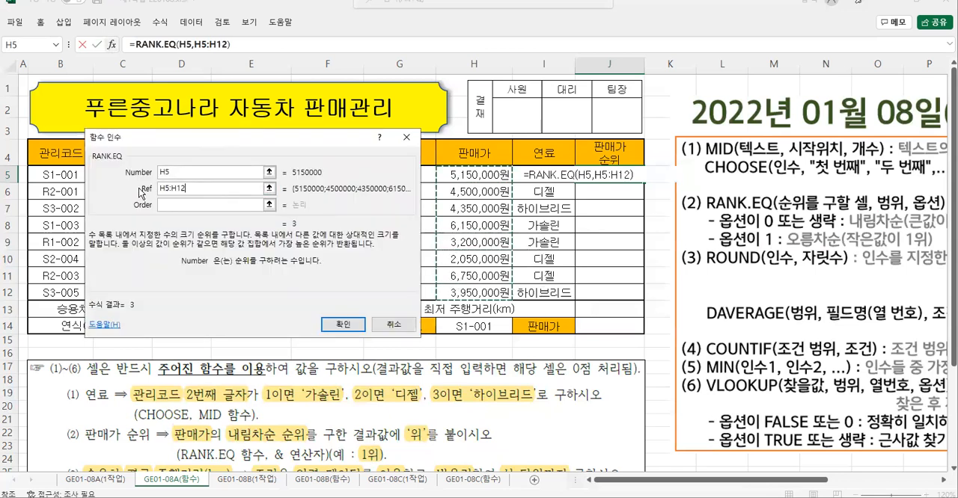
{"action": "key", "text": "F4"}
{"action": "left_click", "coordinate": [215, 205]}
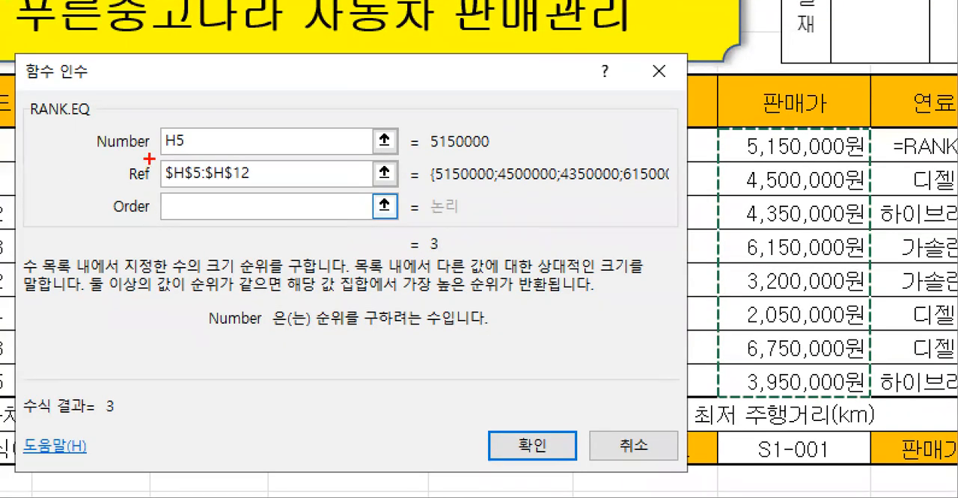
- Leave the Order argument empty for descending order and confirm the RANK.EQ function in J5
{"action": "mouse_move", "coordinate": [152, 152]}
{"action": "left_mouse_down"}
{"action": "mouse_move", "coordinate": [227, 191]}
{"action": "mouse_move", "coordinate": [278, 191]}
{"action": "left_mouse_up"}
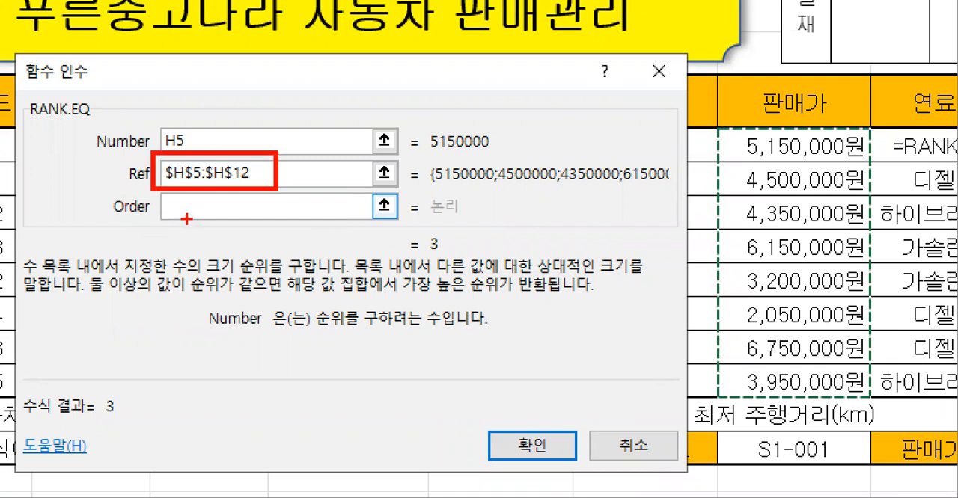
{"action": "left_click_drag", "start_coordinate": [154, 193], "coordinate": [277, 235]}
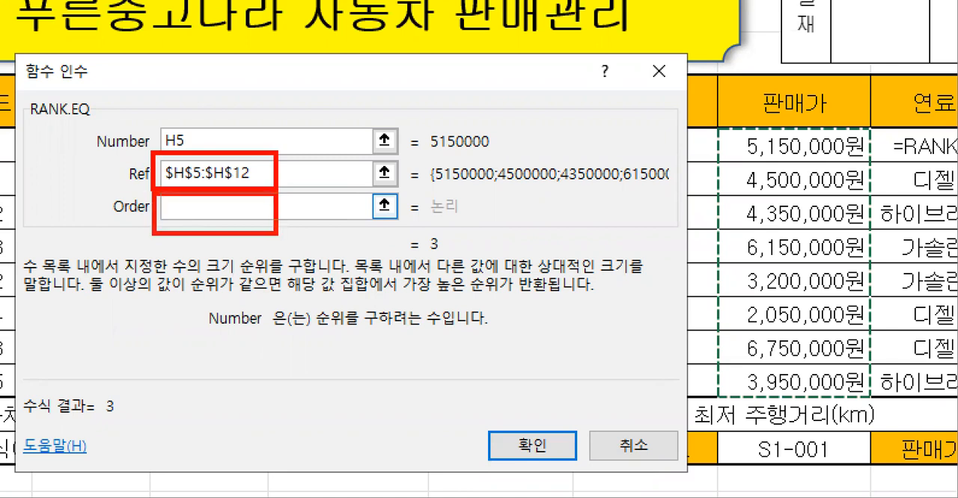
{"action": "mouse_move", "coordinate": [320, 199]}
{"action": "left_mouse_down"}
{"action": "mouse_move", "coordinate": [296, 229]}
{"action": "mouse_move", "coordinate": [357, 187]}
{"action": "mouse_move", "coordinate": [359, 254]}
{"action": "left_mouse_up"}
{"action": "mouse_move", "coordinate": [389, 178]}
{"action": "left_mouse_down"}
{"action": "mouse_move", "coordinate": [419, 224]}
{"action": "mouse_move", "coordinate": [454, 196]}
{"action": "left_mouse_up"}
{"action": "left_click_drag", "start_coordinate": [406, 226], "coordinate": [419, 258]}
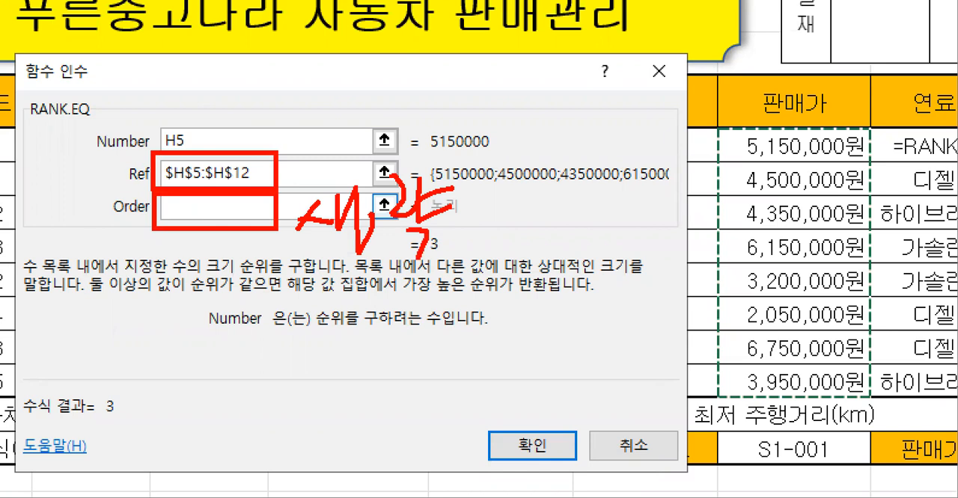
{"action": "left_click_drag", "start_coordinate": [477, 417], "coordinate": [585, 468]}
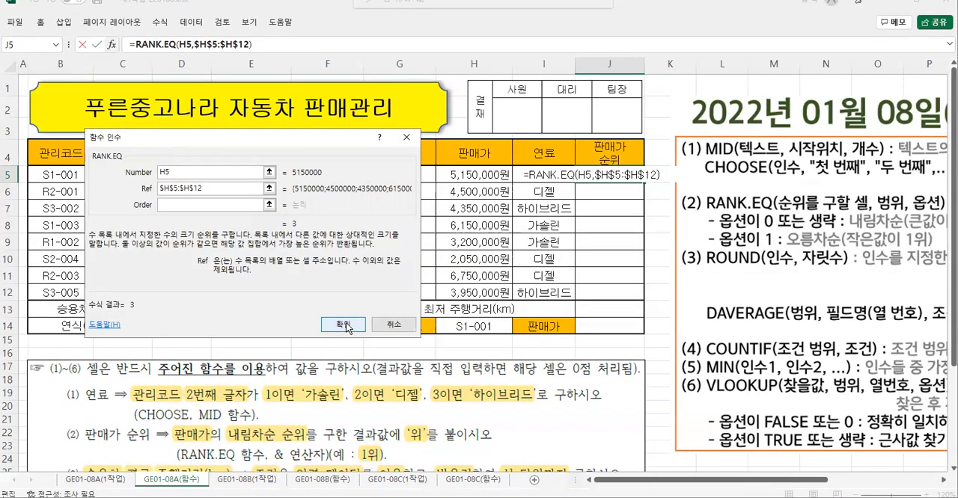
{"action": "left_click", "coordinate": [347, 327]}
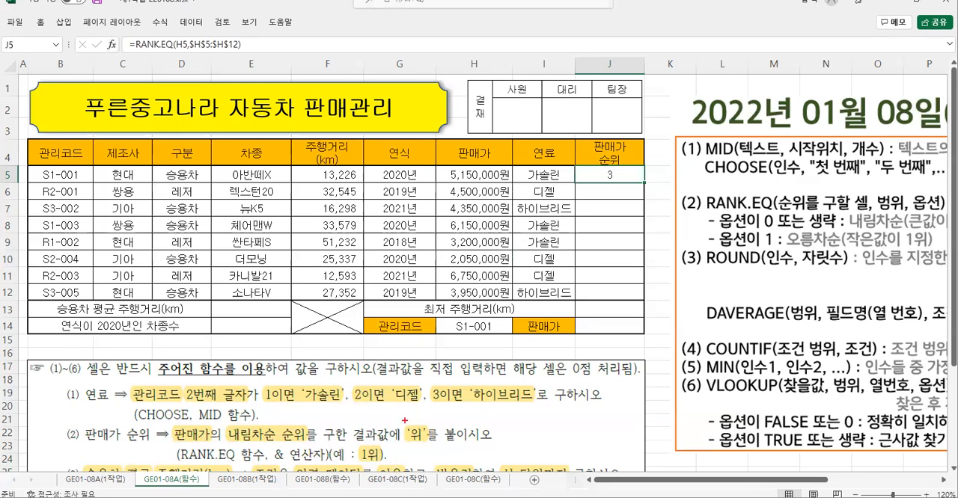
- Append &"위" to the J5 formula so it reads =RANK.EQ(H5,$H$5:$H$12)&"위", and enter it
{"action": "left_click_drag", "start_coordinate": [404, 419], "coordinate": [504, 447]}
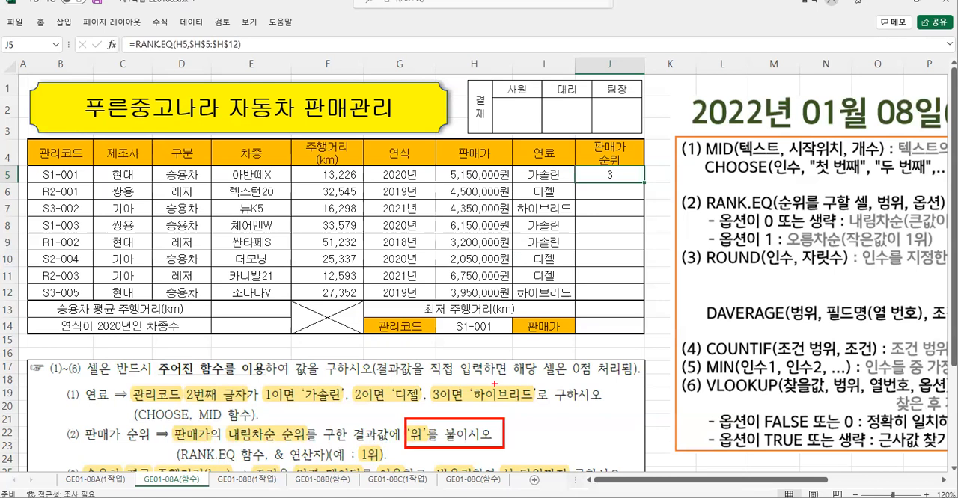
{"action": "key", "text": "Escape"}
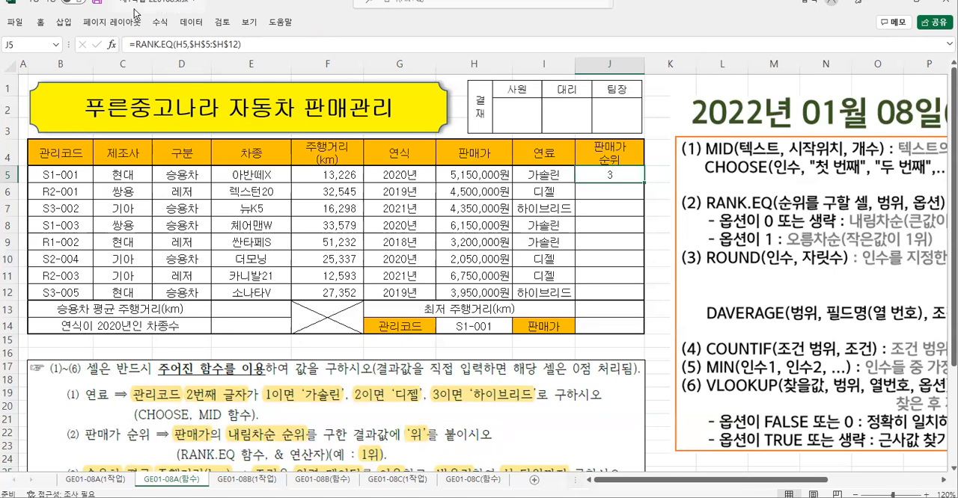
{"action": "left_click", "coordinate": [252, 44]}
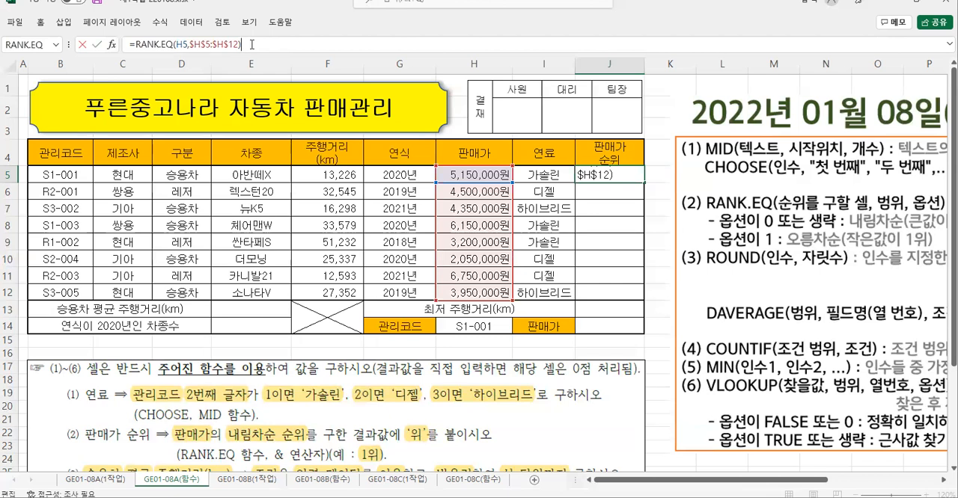
{"action": "type", "text": "&\"위\""}
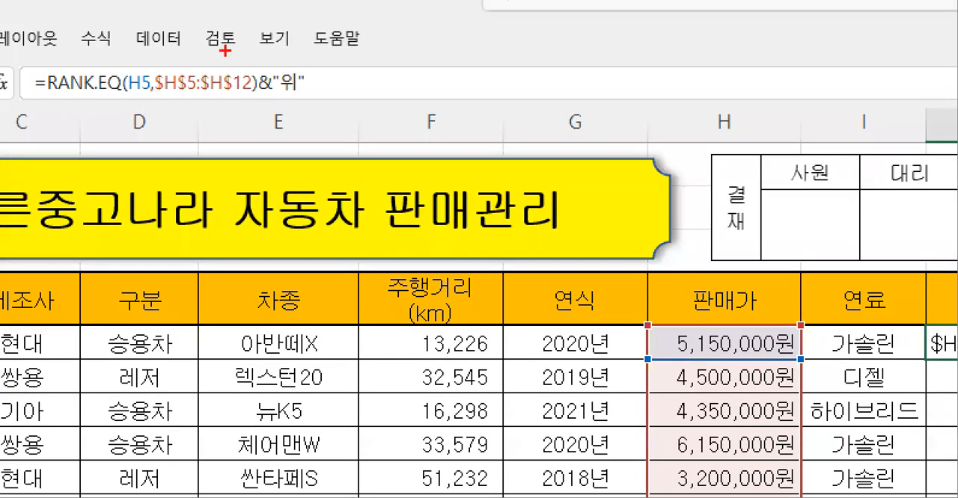
{"action": "mouse_move", "coordinate": [244, 61]}
{"action": "left_mouse_down"}
{"action": "mouse_move", "coordinate": [293, 103]}
{"action": "mouse_move", "coordinate": [317, 100]}
{"action": "left_mouse_up"}
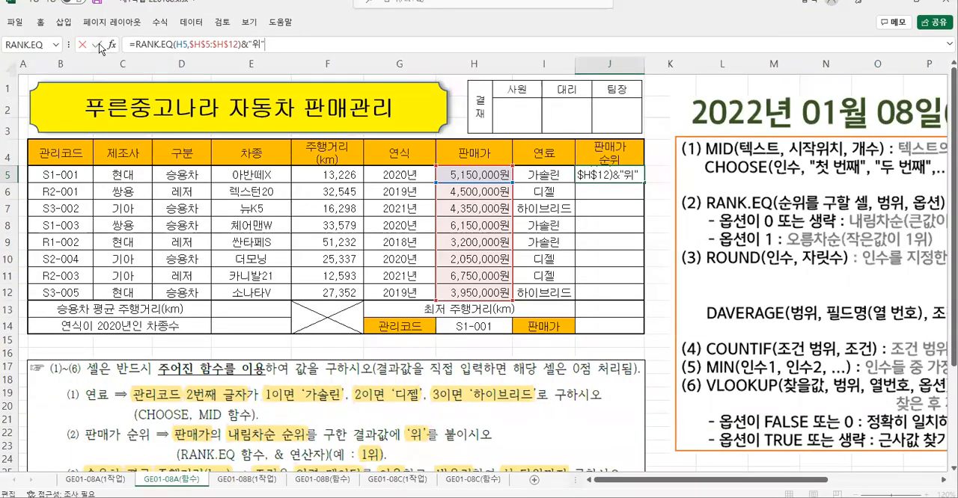
{"action": "left_click", "coordinate": [98, 45]}
- Fill the J5 formula down through J12 using the fill-without-formatting option (서식 없이 채우기)
{"action": "left_click_drag", "start_coordinate": [643, 182], "coordinate": [653, 297]}
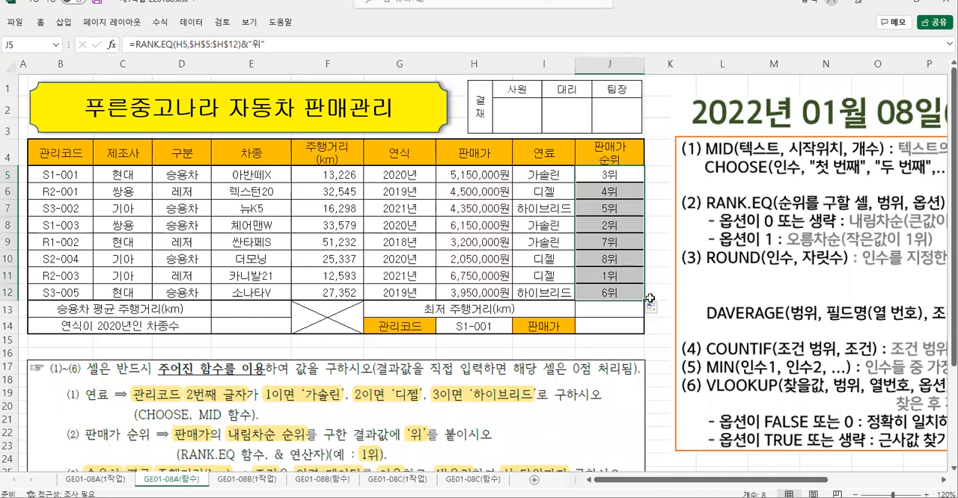
{"action": "left_click", "coordinate": [653, 308]}
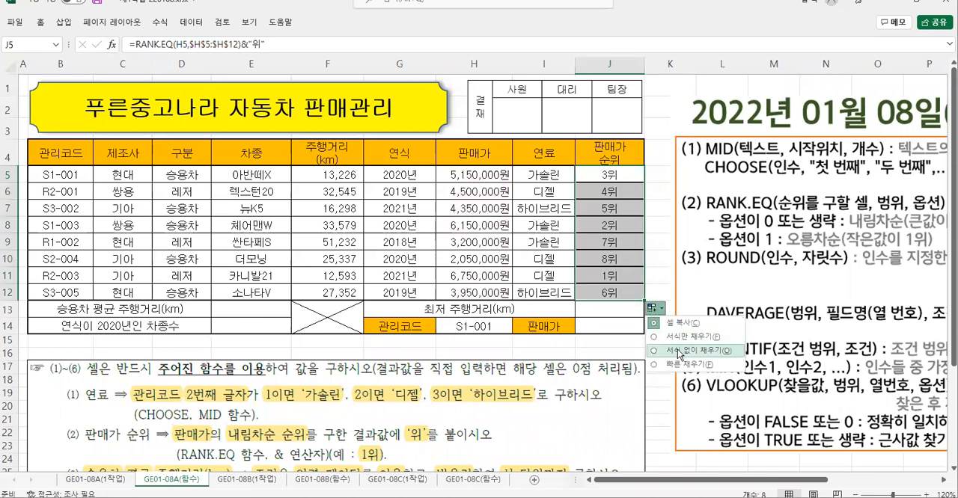
{"action": "left_click", "coordinate": [677, 350]}
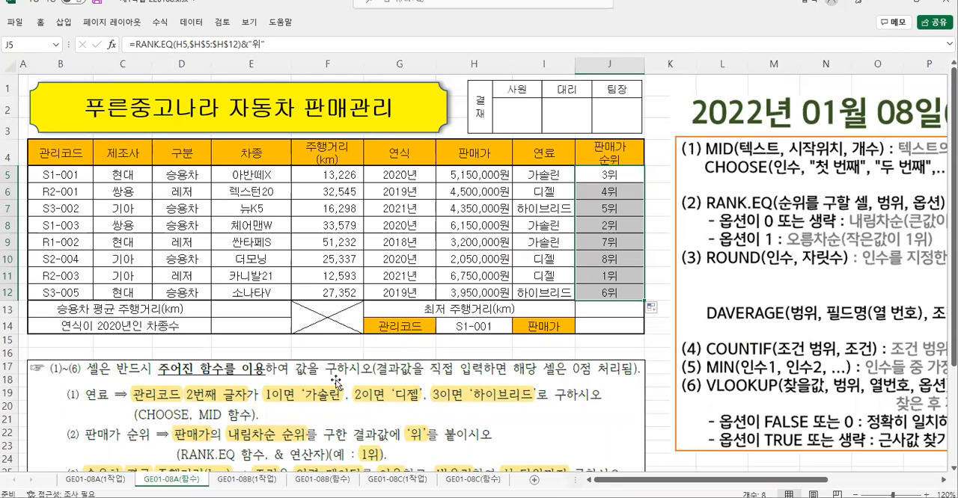
- Crop tasks (1) and (2) off the task picture and move it up under the table so it starts with task (3)
{"action": "left_click", "coordinate": [335, 380]}
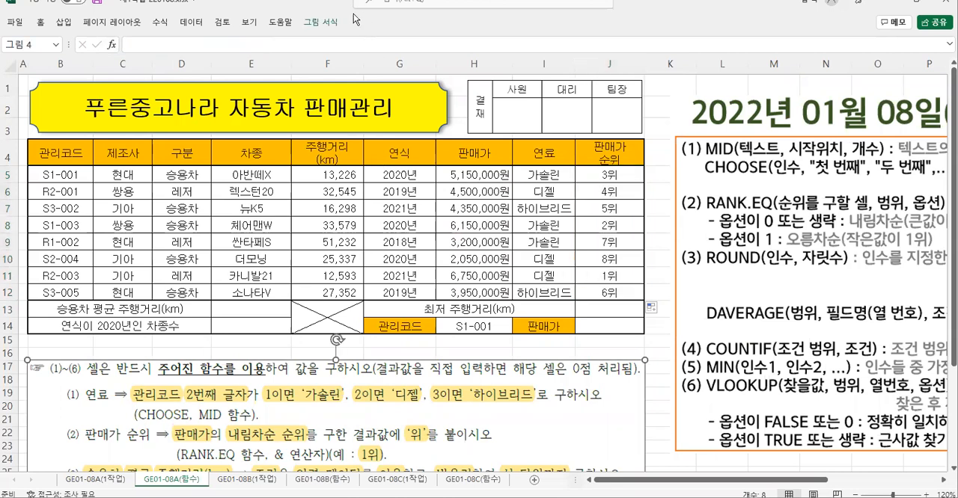
{"action": "left_click", "coordinate": [333, 27]}
{"action": "left_click", "coordinate": [834, 54]}
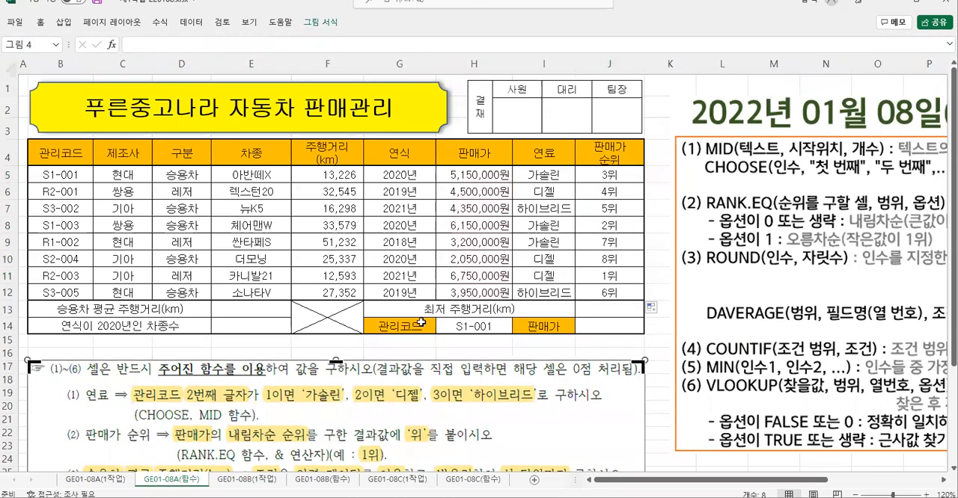
{"action": "left_click_drag", "start_coordinate": [335, 361], "coordinate": [335, 465]}
{"action": "left_click", "coordinate": [664, 423]}
{"action": "left_click_drag", "start_coordinate": [447, 468], "coordinate": [453, 292]}
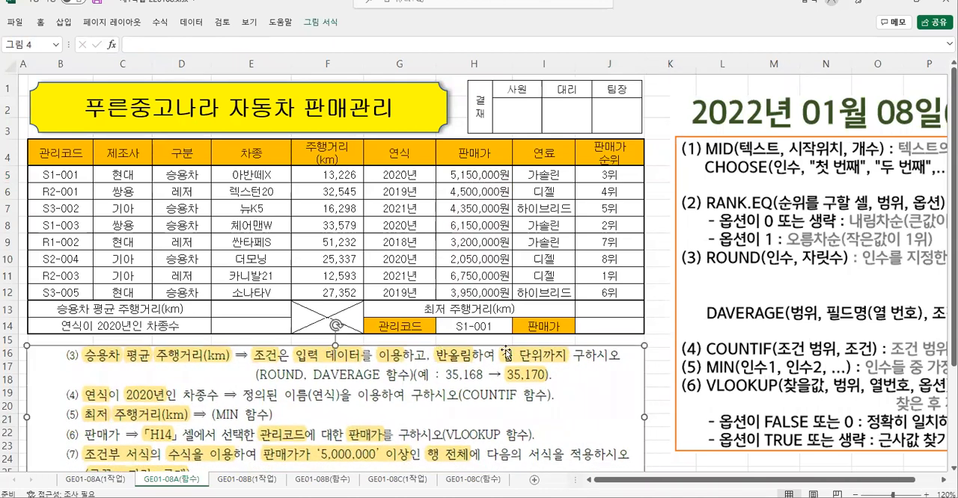
- Select cell E13 and examine task (3) on 승용차 평균 주행거리(km) together with the DAVERAGE syntax note
{"action": "left_click", "coordinate": [247, 307]}
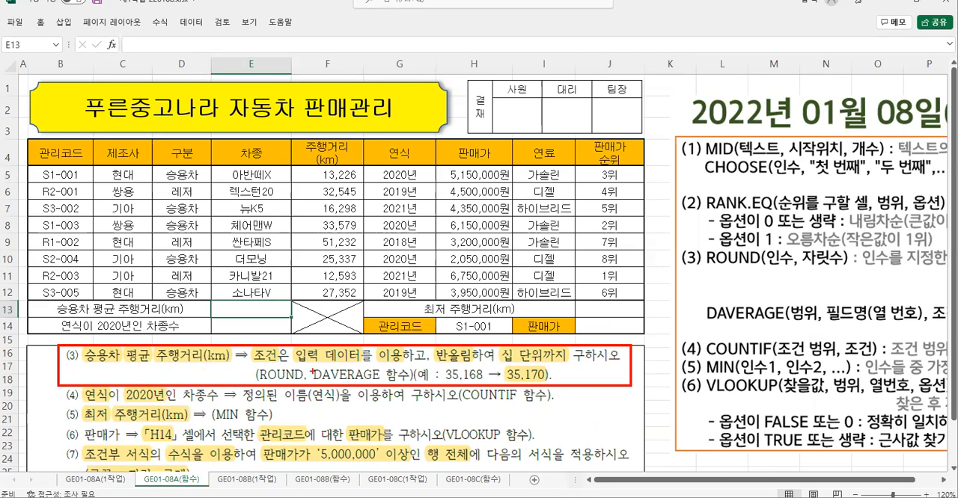
{"action": "left_click_drag", "start_coordinate": [310, 367], "coordinate": [385, 385]}
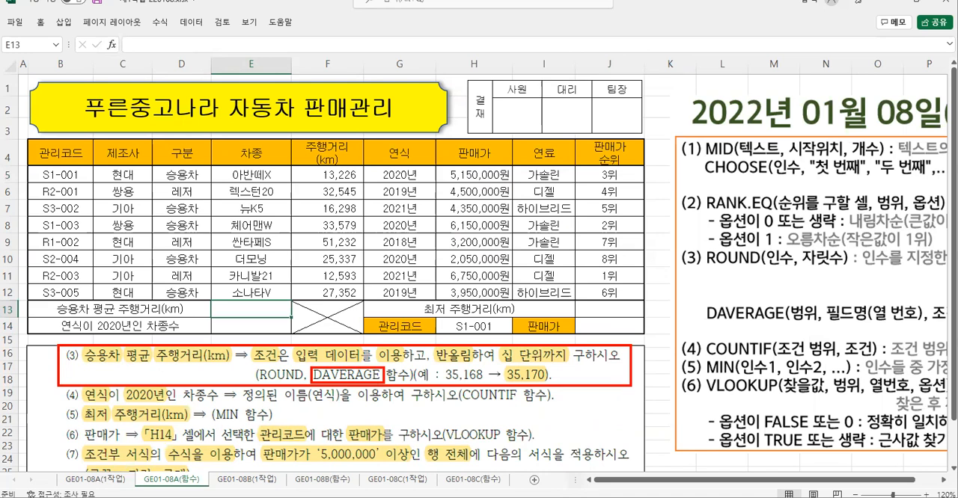
{"action": "mouse_move", "coordinate": [689, 296]}
{"action": "left_mouse_down"}
{"action": "mouse_move", "coordinate": [752, 324]}
{"action": "mouse_move", "coordinate": [928, 330]}
{"action": "left_mouse_up"}
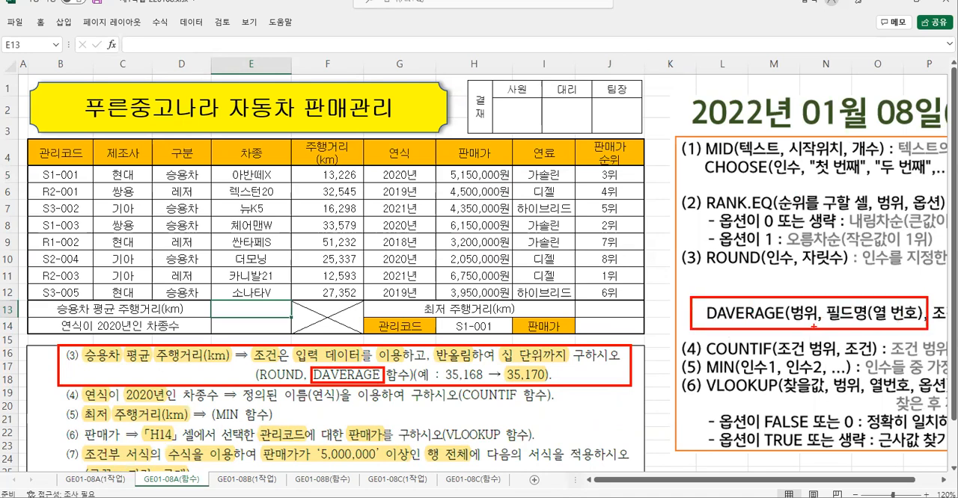
{"action": "left_click_drag", "start_coordinate": [804, 323], "coordinate": [787, 353]}
{"action": "left_click_drag", "start_coordinate": [864, 324], "coordinate": [880, 352]}
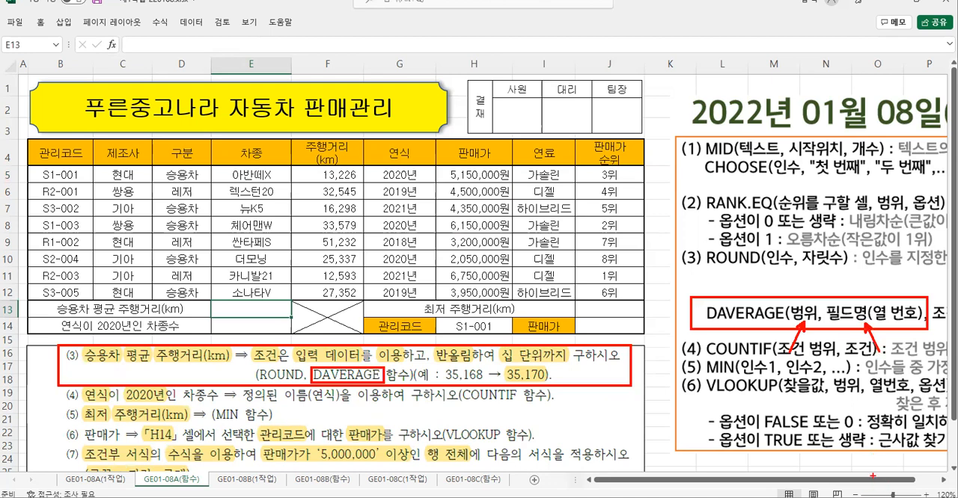
{"action": "key", "text": "Escape"}
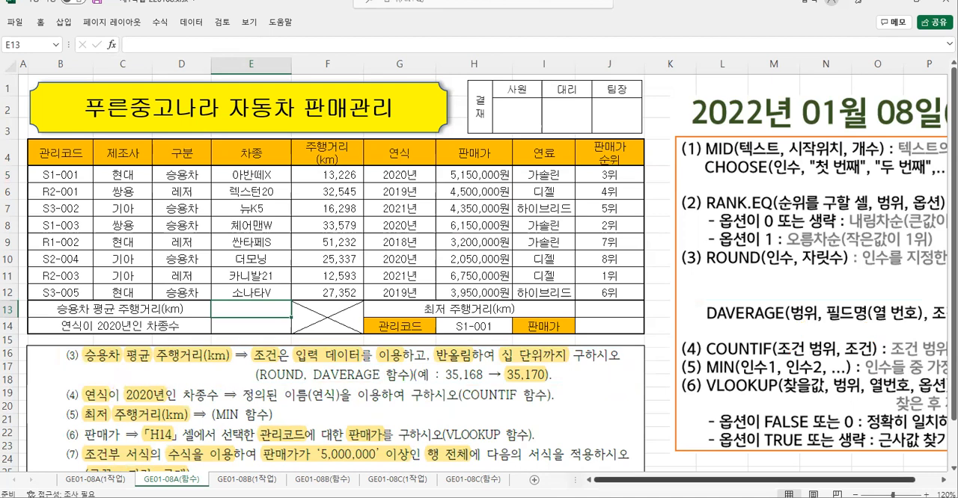
- Shift the function notes picture closer to the table and examine the DAVERAGE arguments 범위, 필드명(열 번호) and 조건
{"action": "left_click", "coordinate": [814, 118]}
{"action": "left_click_drag", "start_coordinate": [813, 118], "coordinate": [790, 117]}
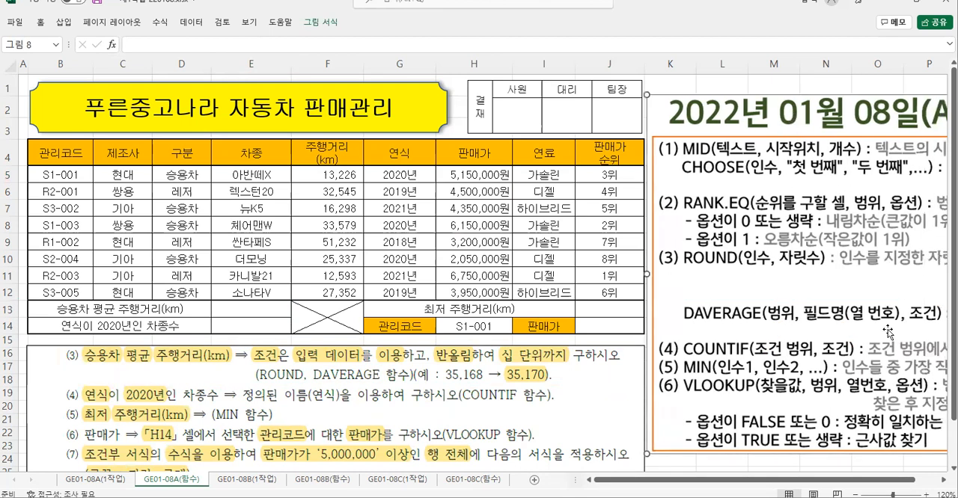
{"action": "key", "text": "ctrl+2"}
{"action": "mouse_move", "coordinate": [763, 301]}
{"action": "left_mouse_down"}
{"action": "mouse_move", "coordinate": [793, 327]}
{"action": "mouse_move", "coordinate": [940, 324]}
{"action": "left_mouse_up"}
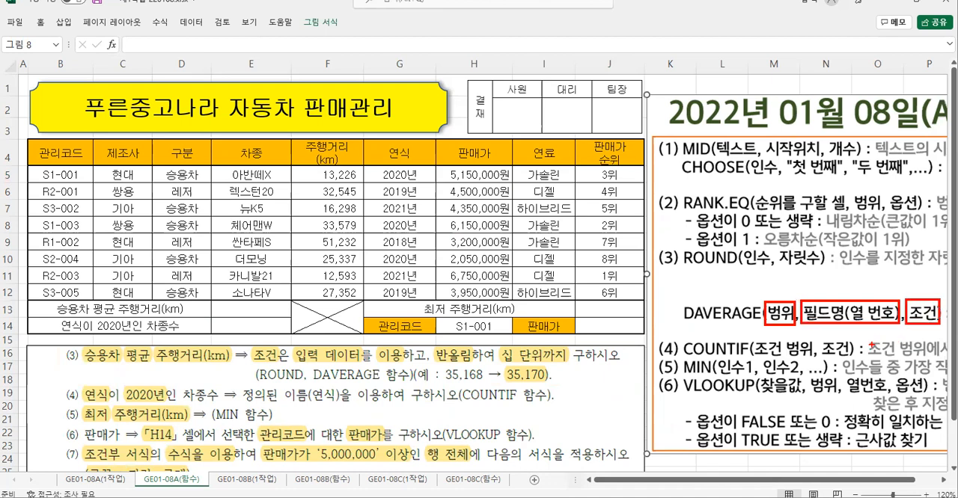
{"action": "key", "text": "Escape"}
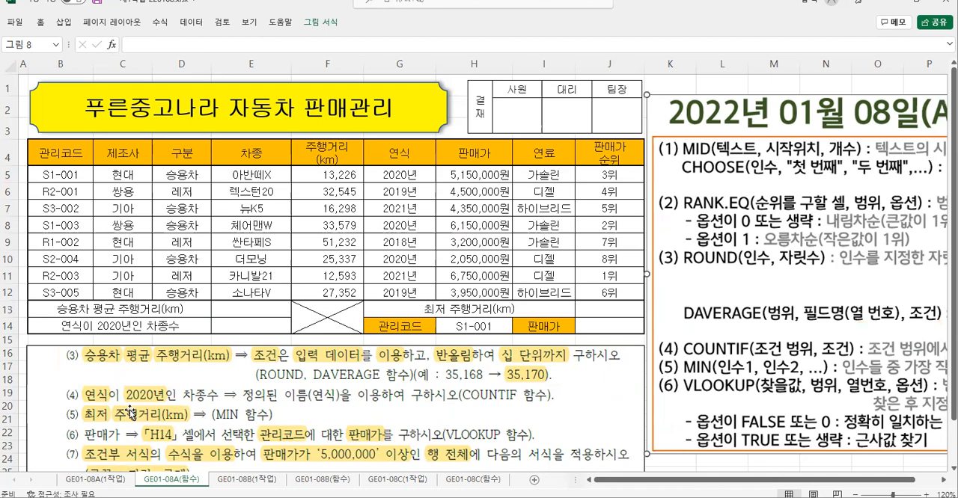
- Examine task (3) for its 승용차 condition and 주행거리(km) field, and count the field's column number from 관리코드 in the table
{"action": "key", "text": "ctrl+2"}
{"action": "mouse_move", "coordinate": [81, 345]}
{"action": "left_mouse_down"}
{"action": "mouse_move", "coordinate": [95, 366]}
{"action": "mouse_move", "coordinate": [124, 365]}
{"action": "mouse_move", "coordinate": [90, 376]}
{"action": "mouse_move", "coordinate": [94, 391]}
{"action": "mouse_move", "coordinate": [117, 370]}
{"action": "mouse_move", "coordinate": [119, 389]}
{"action": "mouse_move", "coordinate": [134, 389]}
{"action": "left_mouse_up"}
{"action": "mouse_move", "coordinate": [152, 345]}
{"action": "left_mouse_down"}
{"action": "mouse_move", "coordinate": [174, 364]}
{"action": "mouse_move", "coordinate": [234, 365]}
{"action": "left_mouse_up"}
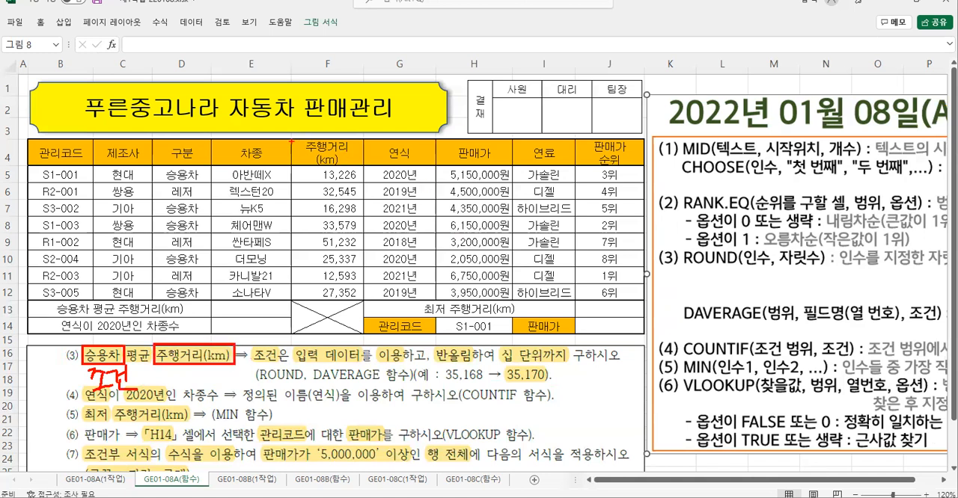
{"action": "mouse_move", "coordinate": [291, 140]}
{"action": "left_mouse_down"}
{"action": "mouse_move", "coordinate": [341, 173]}
{"action": "mouse_move", "coordinate": [364, 167]}
{"action": "left_mouse_up"}
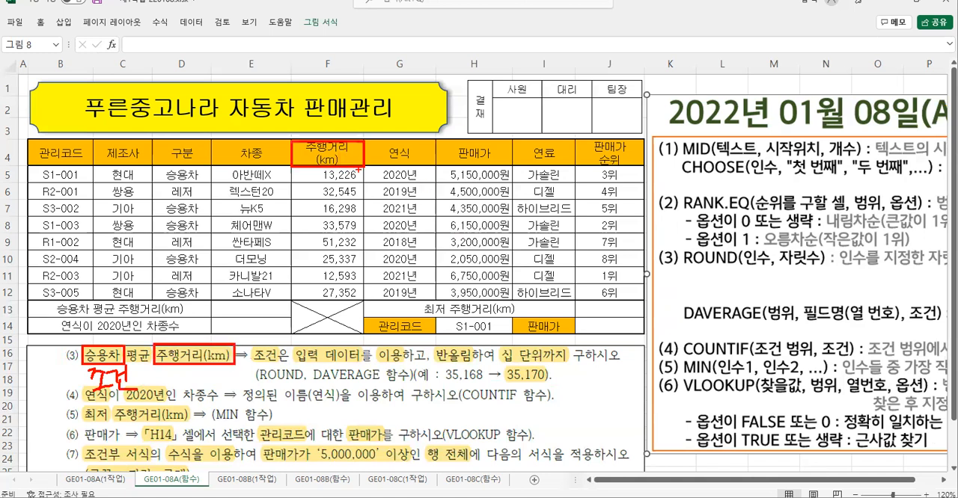
{"action": "left_click_drag", "start_coordinate": [65, 143], "coordinate": [55, 163]}
{"action": "mouse_move", "coordinate": [119, 145]}
{"action": "left_mouse_down"}
{"action": "mouse_move", "coordinate": [134, 148]}
{"action": "mouse_move", "coordinate": [126, 159]}
{"action": "mouse_move", "coordinate": [191, 153]}
{"action": "mouse_move", "coordinate": [198, 166]}
{"action": "left_mouse_up"}
{"action": "mouse_move", "coordinate": [242, 145]}
{"action": "left_mouse_down"}
{"action": "mouse_move", "coordinate": [238, 154]}
{"action": "mouse_move", "coordinate": [263, 157]}
{"action": "mouse_move", "coordinate": [246, 168]}
{"action": "left_mouse_up"}
{"action": "mouse_move", "coordinate": [352, 147]}
{"action": "left_mouse_down"}
{"action": "mouse_move", "coordinate": [343, 175]}
{"action": "mouse_move", "coordinate": [380, 145]}
{"action": "left_mouse_up"}
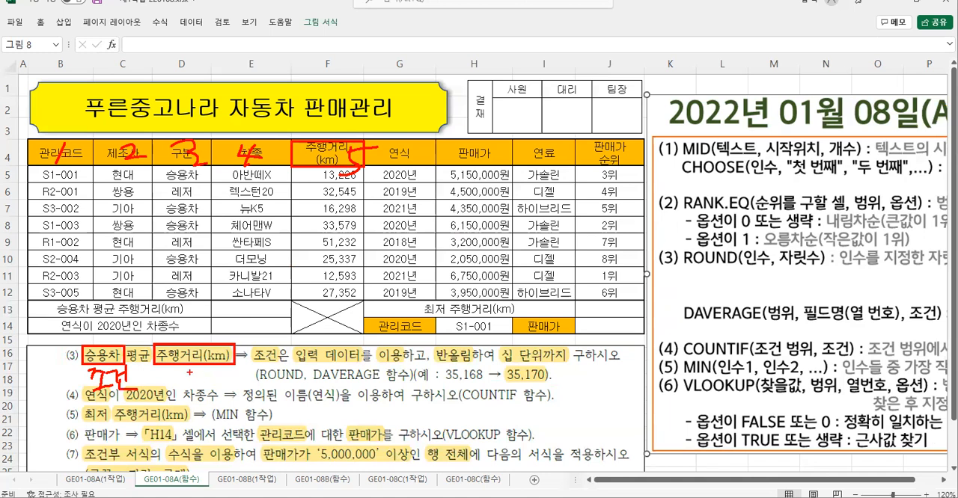
{"action": "mouse_move", "coordinate": [186, 370]}
{"action": "left_mouse_down"}
{"action": "mouse_move", "coordinate": [180, 389]}
{"action": "mouse_move", "coordinate": [212, 368]}
{"action": "left_mouse_up"}
{"action": "key", "text": "Escape"}
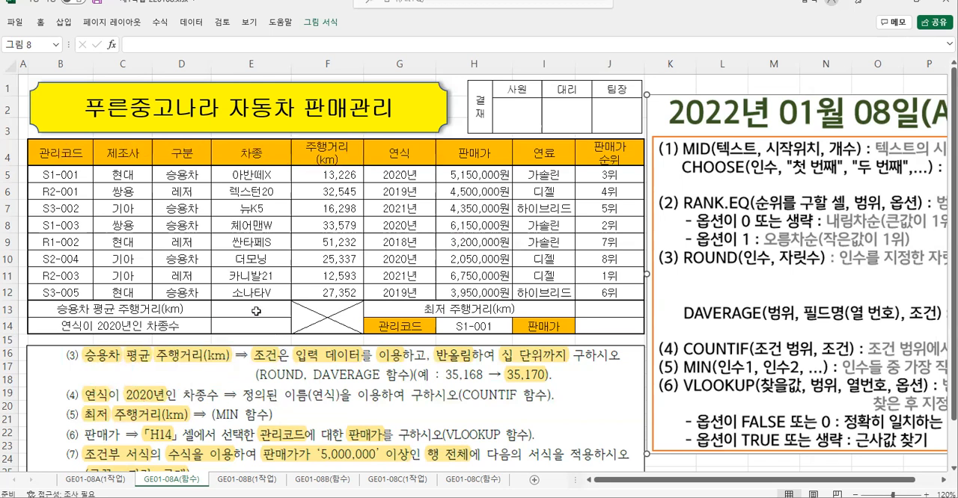
- Start a DAVERAGE formula in cell E13 and open its function arguments, keeping the table's header row in view
{"action": "left_click", "coordinate": [249, 310]}
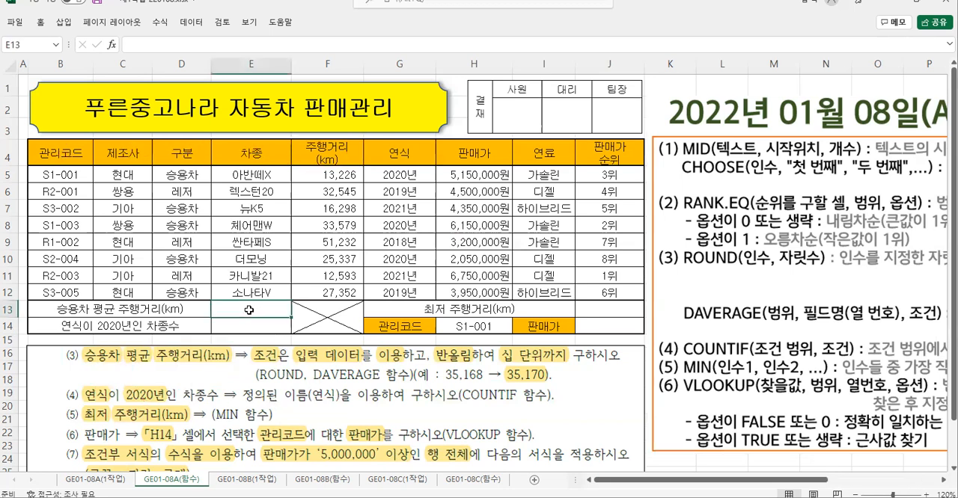
{"action": "type", "text": "=d"}
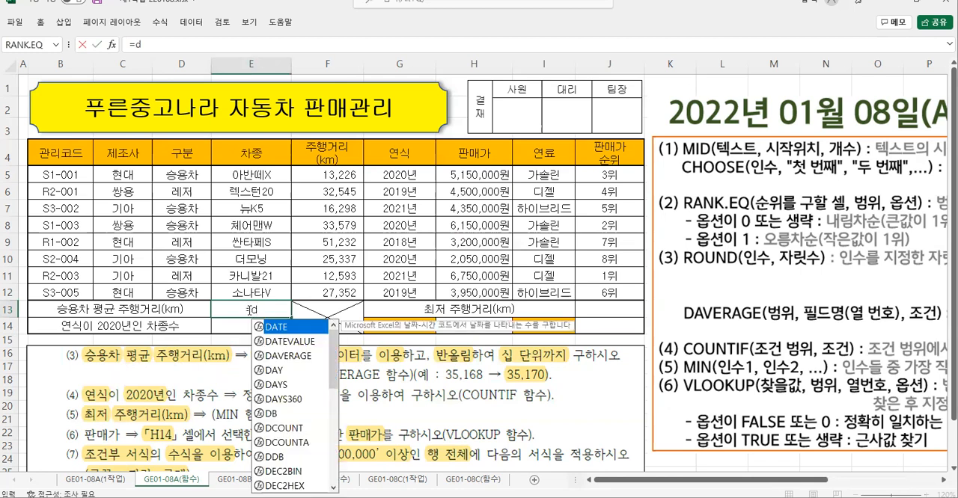
{"action": "double_click", "coordinate": [290, 356]}
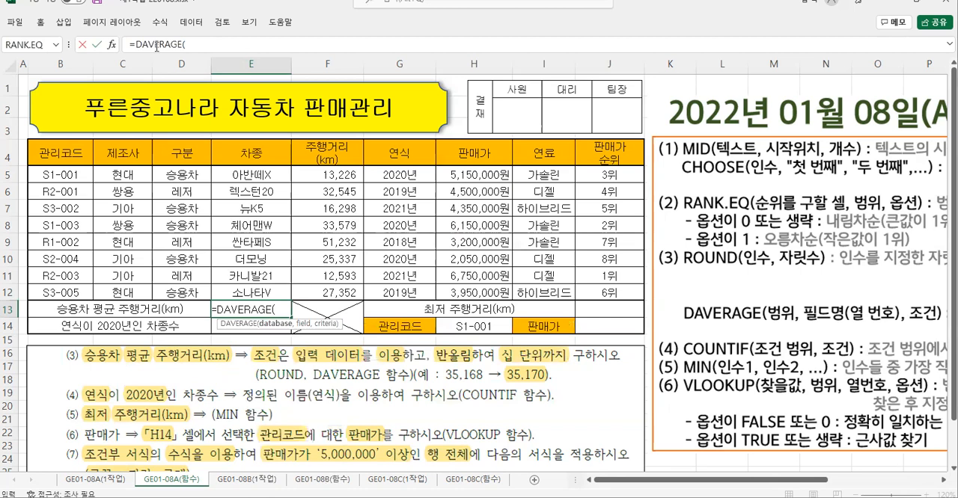
{"action": "left_click", "coordinate": [112, 45]}
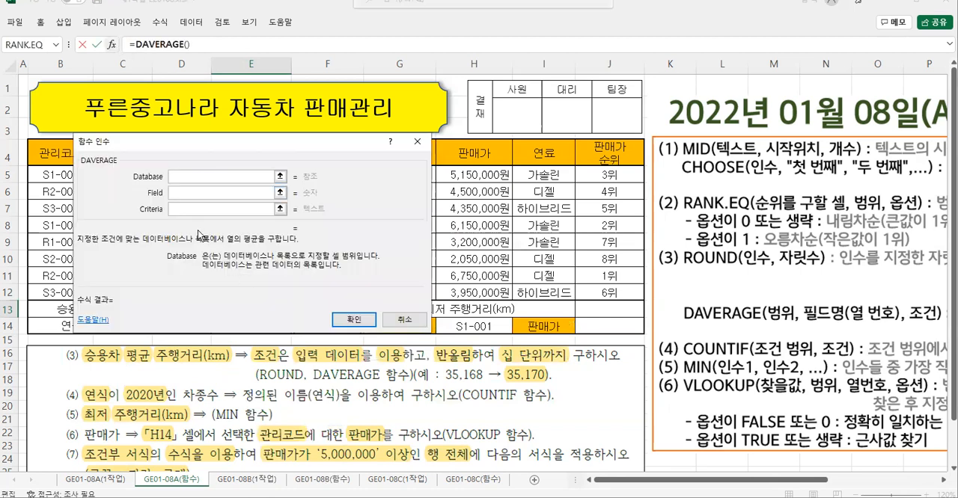
{"action": "left_click_drag", "start_coordinate": [221, 140], "coordinate": [254, 248]}
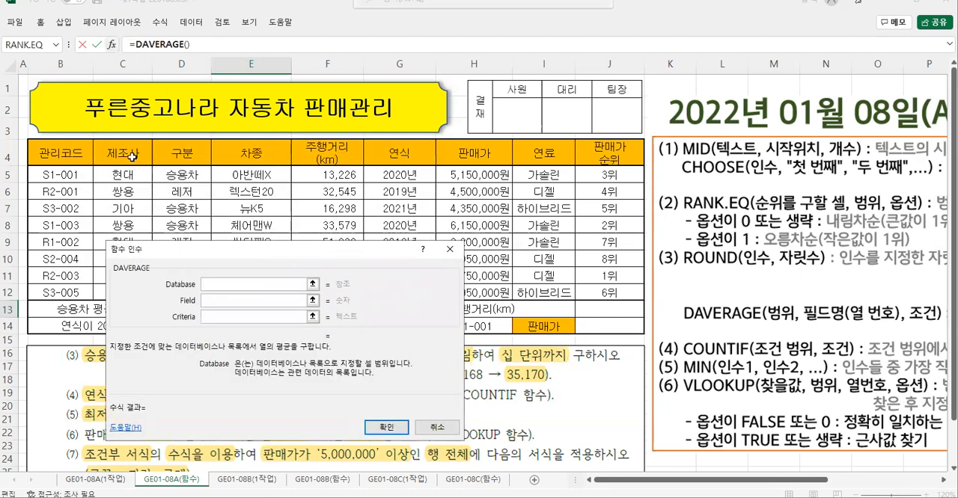
- Set the DAVERAGE Database to B4:H12, from the 관리코드 header to the last 판매가 value, excluding 연료 and 판매가 순위
{"action": "left_click", "coordinate": [63, 153]}
{"action": "left_click_drag", "start_coordinate": [62, 153], "coordinate": [466, 291]}
{"action": "key", "text": "ctrl+2"}
{"action": "mouse_move", "coordinate": [30, 140]}
{"action": "left_mouse_down"}
{"action": "mouse_move", "coordinate": [88, 188]}
{"action": "mouse_move", "coordinate": [509, 297]}
{"action": "left_mouse_up"}
{"action": "left_click_drag", "start_coordinate": [635, 148], "coordinate": [561, 232]}
{"action": "left_click_drag", "start_coordinate": [561, 232], "coordinate": [526, 271]}
{"action": "left_click_drag", "start_coordinate": [540, 154], "coordinate": [621, 268]}
{"action": "mouse_move", "coordinate": [506, 299]}
{"action": "left_mouse_down"}
{"action": "mouse_move", "coordinate": [480, 332]}
{"action": "mouse_move", "coordinate": [514, 338]}
{"action": "left_mouse_up"}
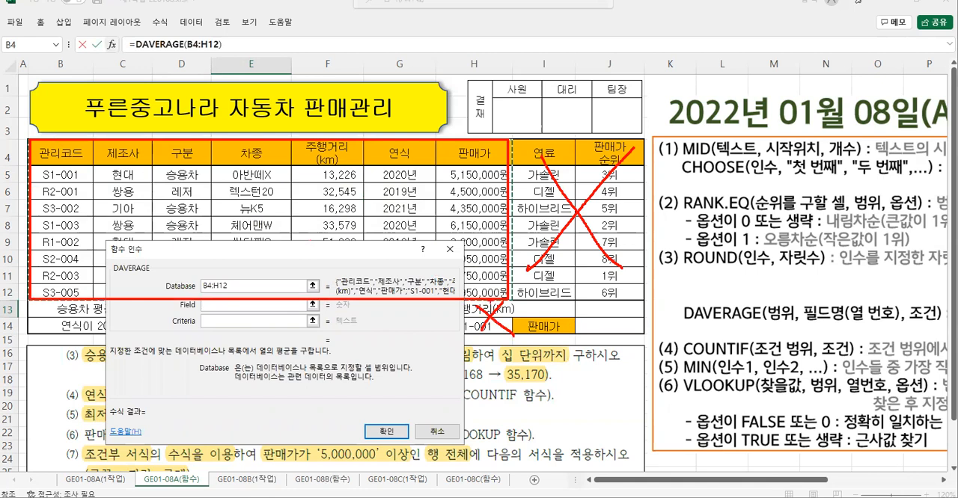
{"action": "key", "text": "Escape"}
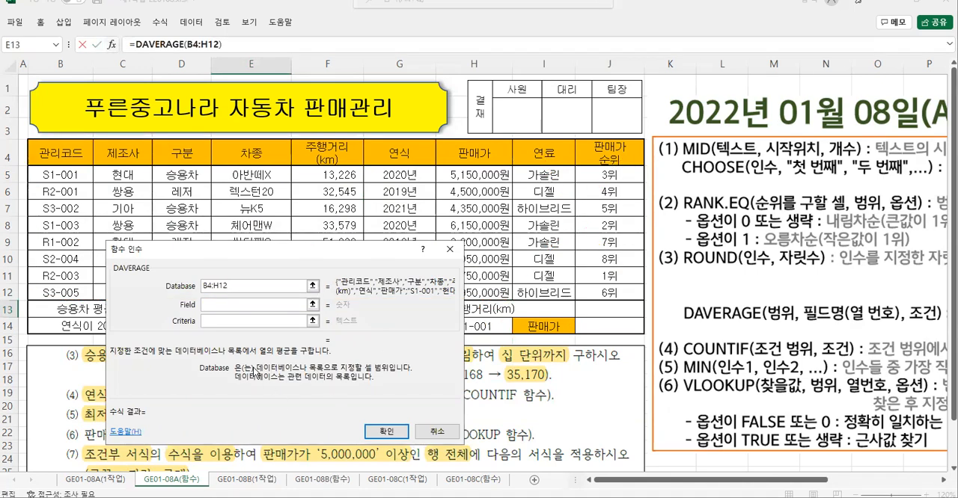
- Set the DAVERAGE Field to 5, the column number of 주행거리(km), keeping the table headers and task (3) in view
{"action": "left_click", "coordinate": [216, 304]}
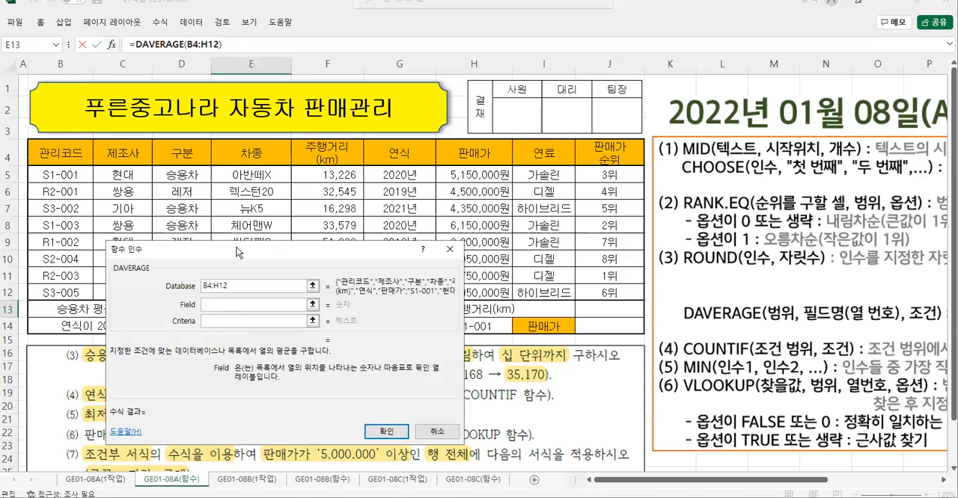
{"action": "left_click_drag", "start_coordinate": [237, 252], "coordinate": [385, 206]}
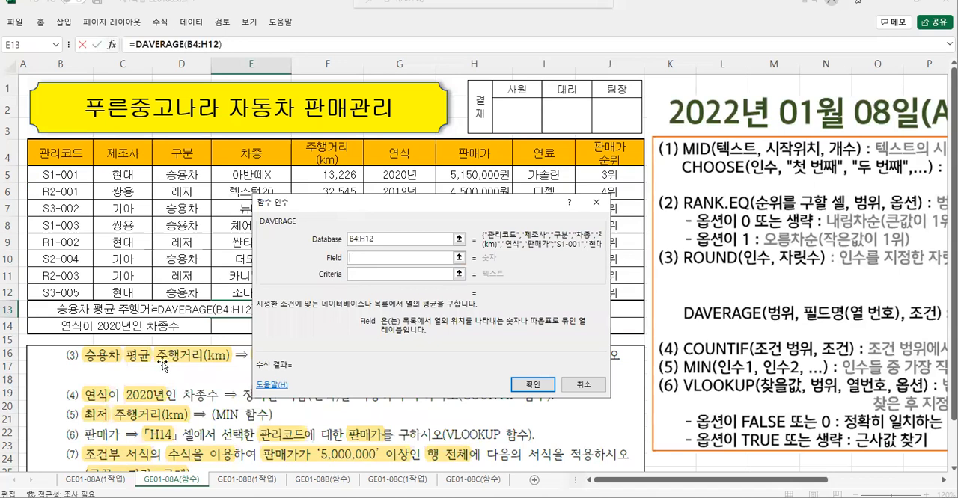
{"action": "left_click_drag", "start_coordinate": [155, 342], "coordinate": [240, 367]}
{"action": "mouse_move", "coordinate": [289, 137]}
{"action": "left_mouse_down"}
{"action": "mouse_move", "coordinate": [311, 160]}
{"action": "mouse_move", "coordinate": [365, 174]}
{"action": "left_mouse_up"}
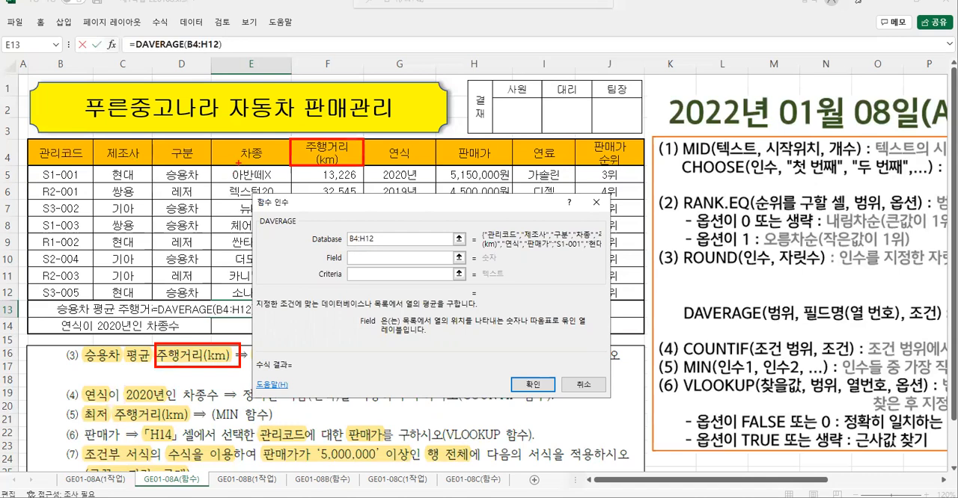
{"action": "key", "text": "Escape"}
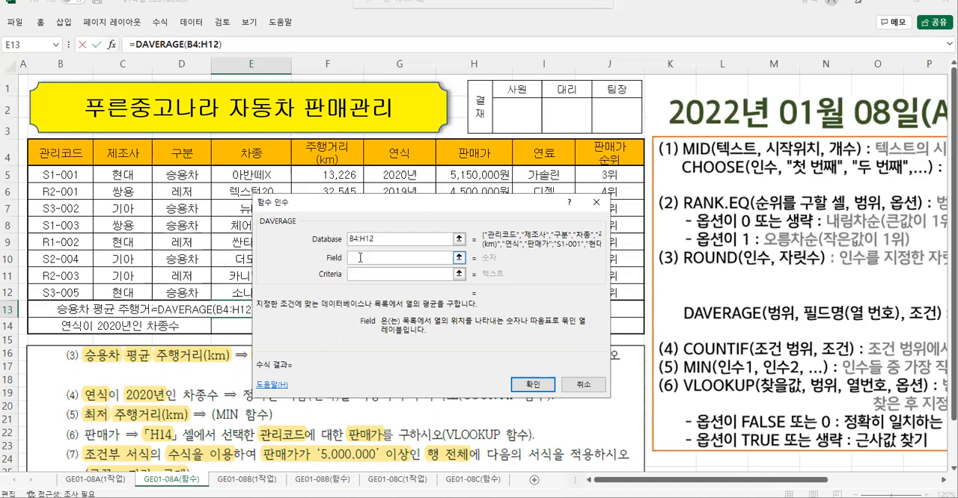
{"action": "type", "text": "5"}
- Set the DAVERAGE Criteria to D4:D5, the 구분 header with 승용차, and enter the formula in E13
{"action": "left_click", "coordinate": [359, 276]}
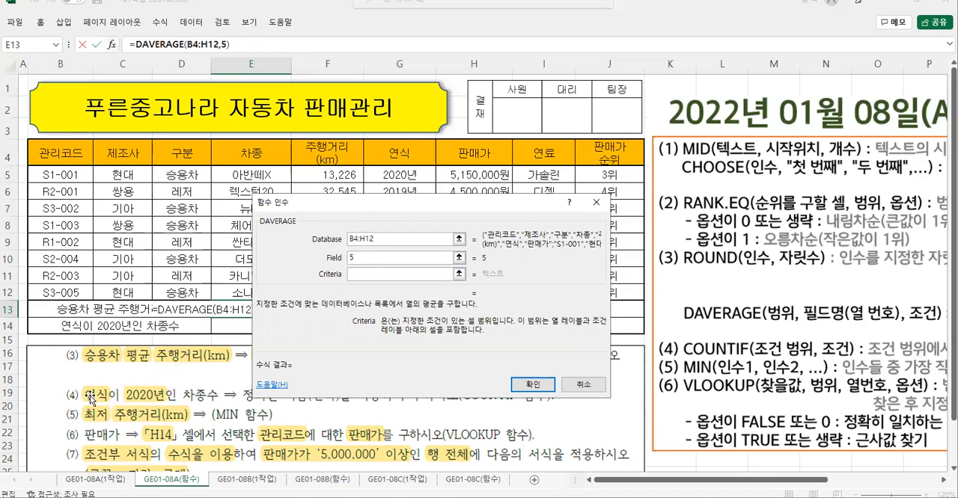
{"action": "left_click_drag", "start_coordinate": [79, 342], "coordinate": [130, 370]}
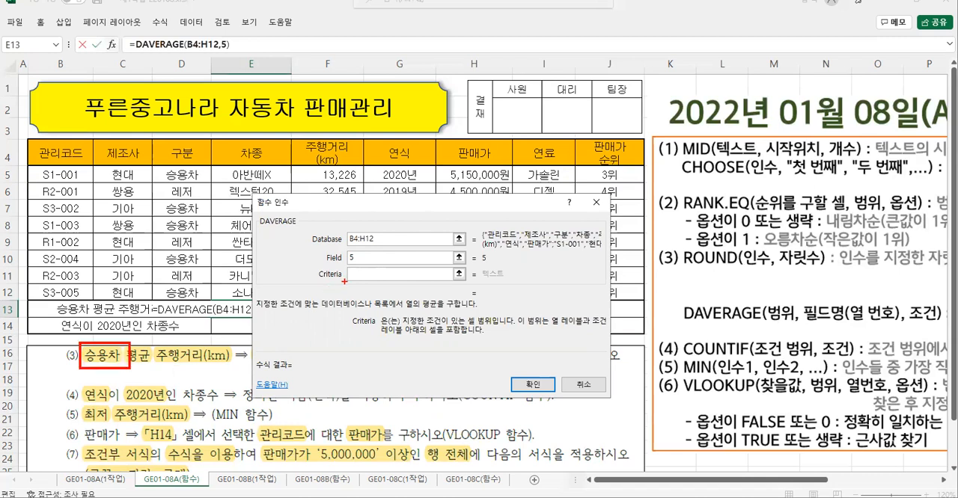
{"action": "mouse_move", "coordinate": [153, 139]}
{"action": "left_mouse_down"}
{"action": "mouse_move", "coordinate": [204, 190]}
{"action": "mouse_move", "coordinate": [214, 187]}
{"action": "mouse_move", "coordinate": [210, 195]}
{"action": "mouse_move", "coordinate": [328, 275]}
{"action": "mouse_move", "coordinate": [351, 282]}
{"action": "left_mouse_up"}
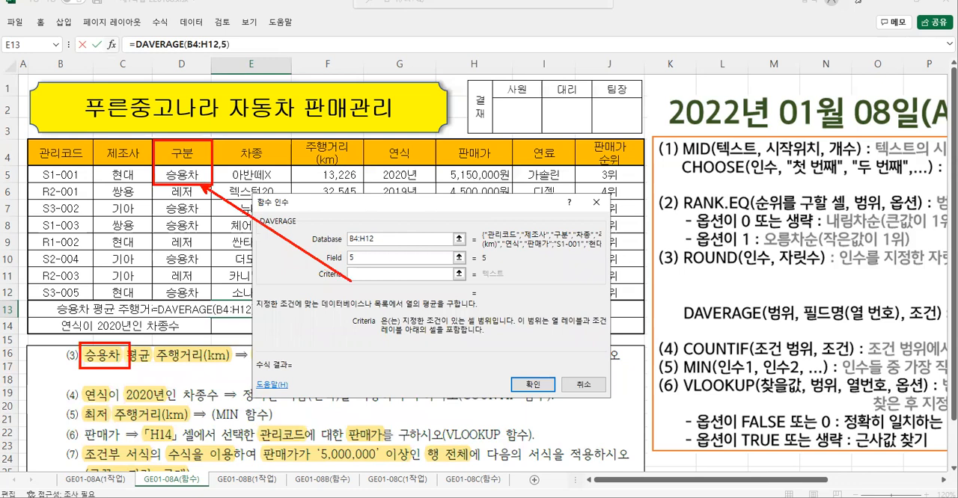
{"action": "key", "text": "Escape"}
{"action": "left_click", "coordinate": [183, 155]}
{"action": "left_click_drag", "start_coordinate": [182, 173], "coordinate": [182, 173]}
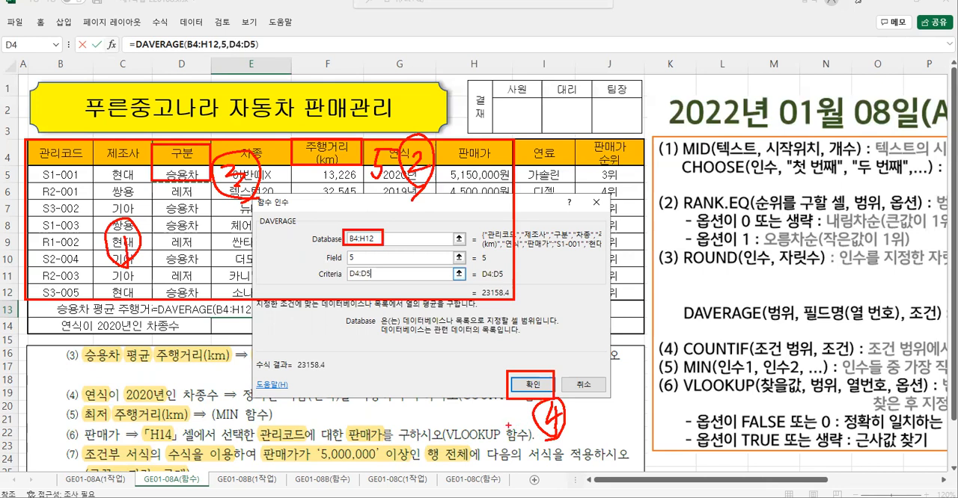
{"action": "key", "text": "Escape"}
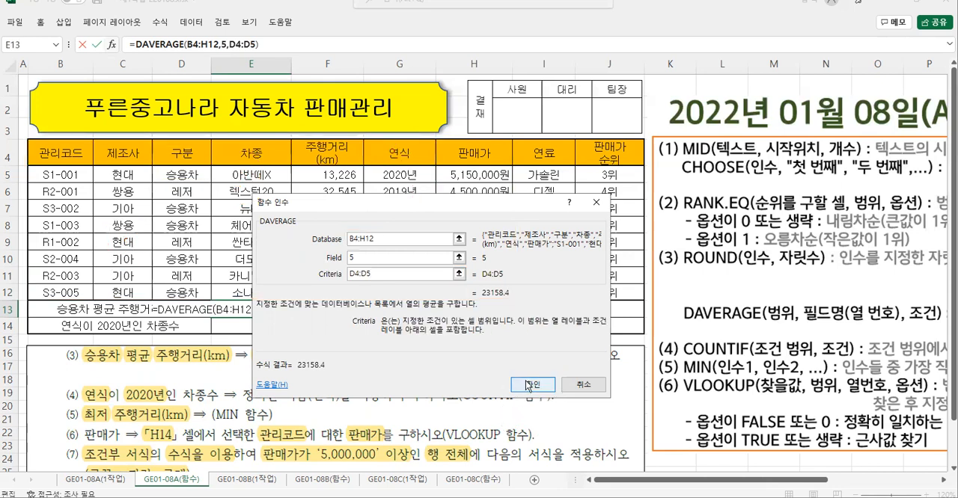
{"action": "left_click", "coordinate": [528, 385]}
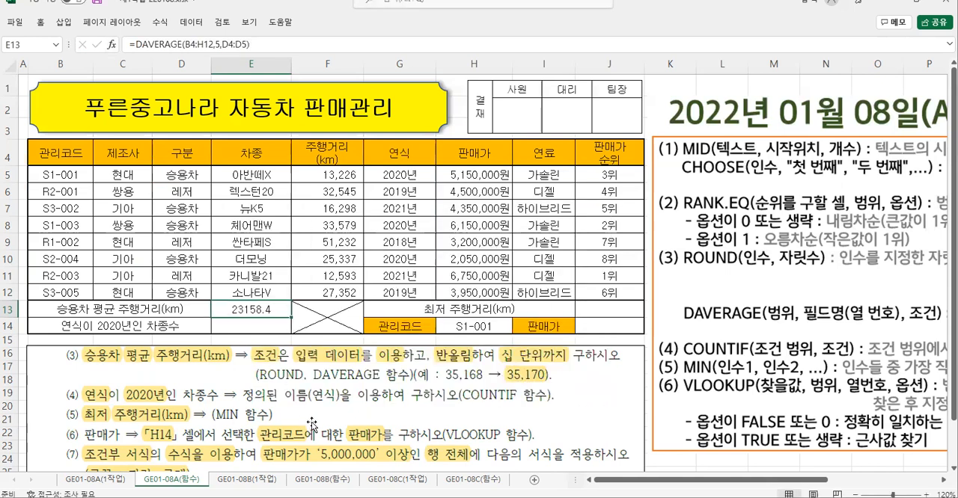
- Examine task (3)'s requirement to round to 십 단위 and the digit-position chart beside the ROUND note
{"action": "left_click_drag", "start_coordinate": [252, 361], "coordinate": [309, 383]}
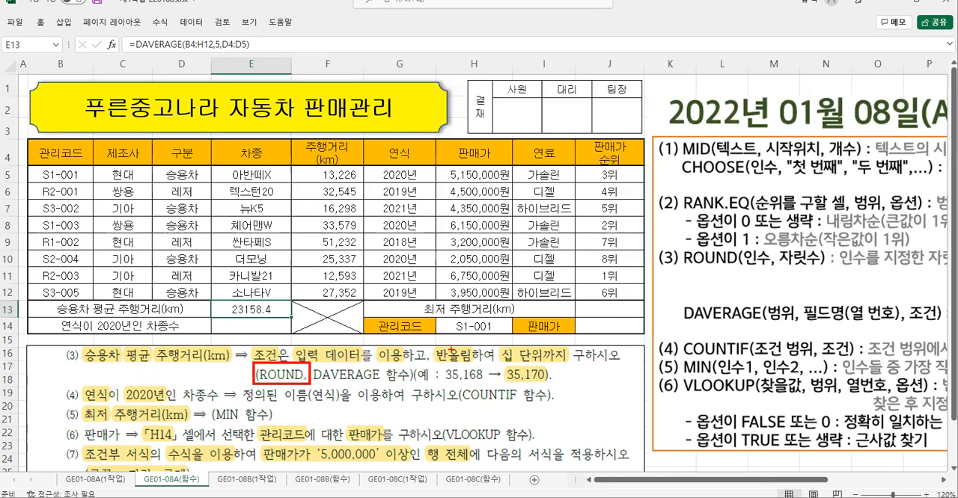
{"action": "mouse_move", "coordinate": [431, 342]}
{"action": "left_mouse_down"}
{"action": "mouse_move", "coordinate": [512, 364]}
{"action": "mouse_move", "coordinate": [575, 367]}
{"action": "left_mouse_up"}
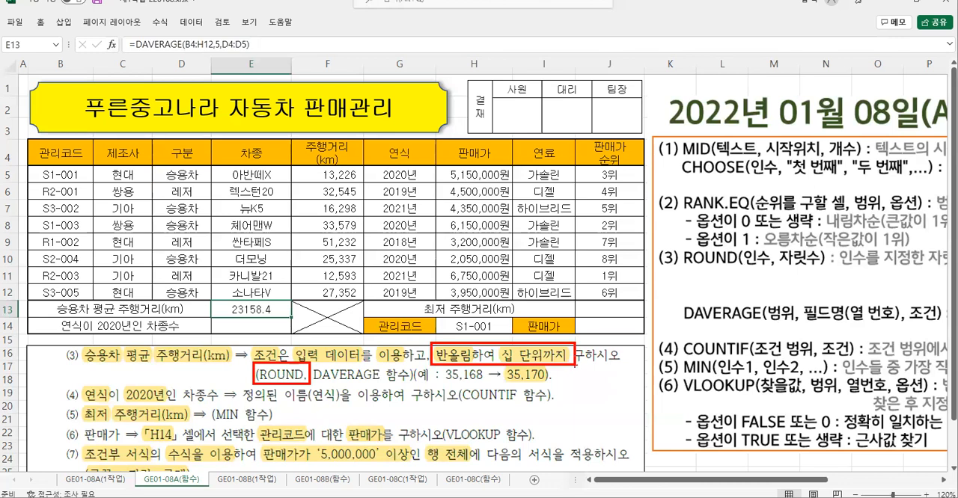
{"action": "mouse_move", "coordinate": [436, 366]}
{"action": "left_mouse_down"}
{"action": "mouse_move", "coordinate": [483, 383]}
{"action": "mouse_move", "coordinate": [555, 384]}
{"action": "left_mouse_up"}
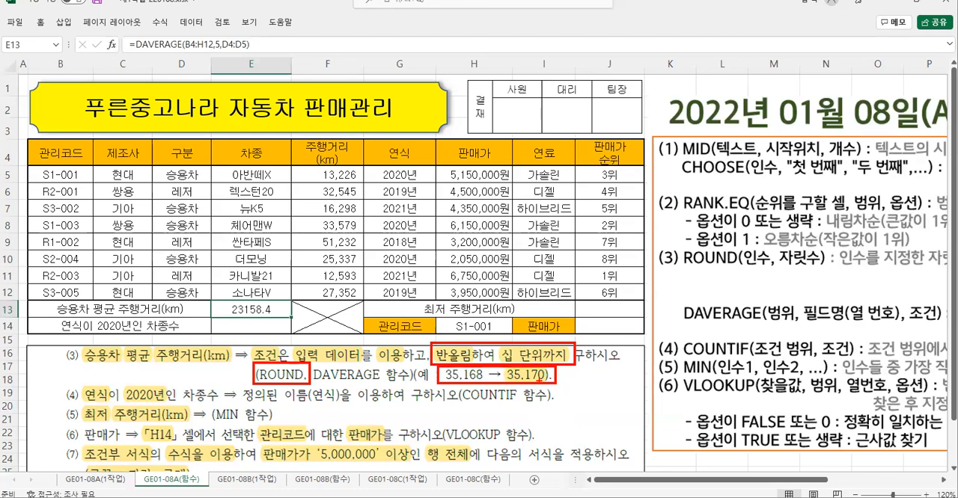
{"action": "key", "text": "Escape"}
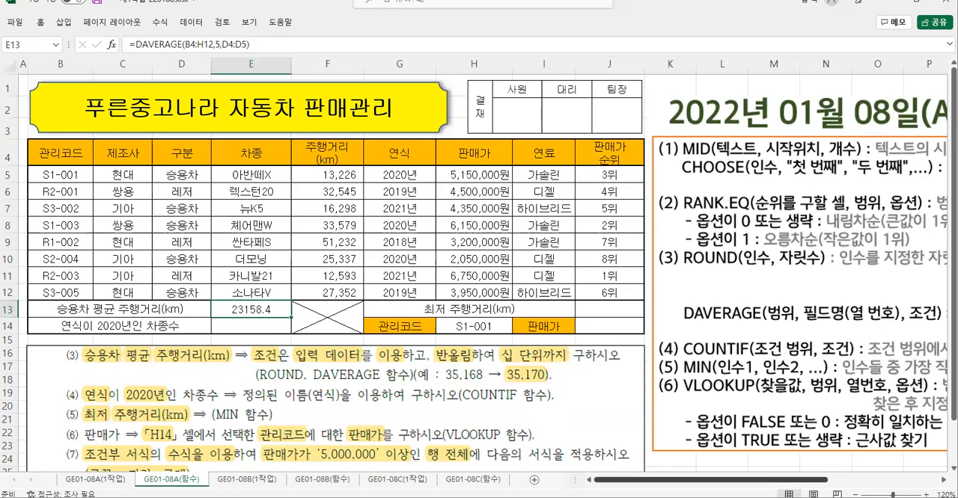
{"action": "scroll", "coordinate": [901, 288], "scroll_direction": "right", "scroll_amount": 5}
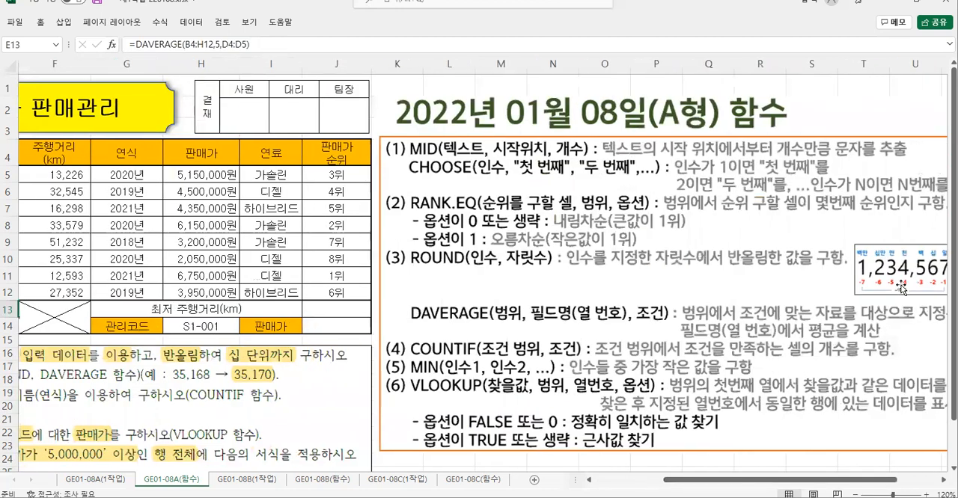
{"action": "left_click_drag", "start_coordinate": [849, 481], "coordinate": [919, 484]}
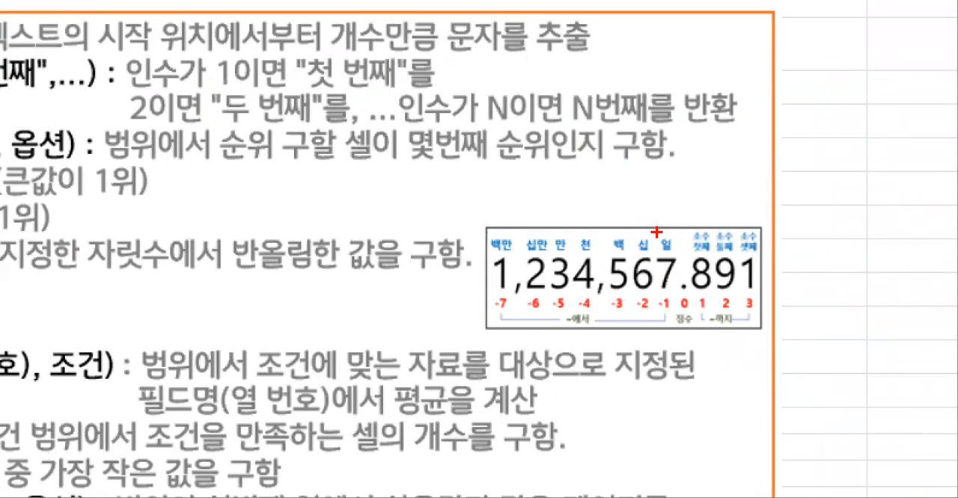
{"action": "left_click_drag", "start_coordinate": [657, 229], "coordinate": [681, 333]}
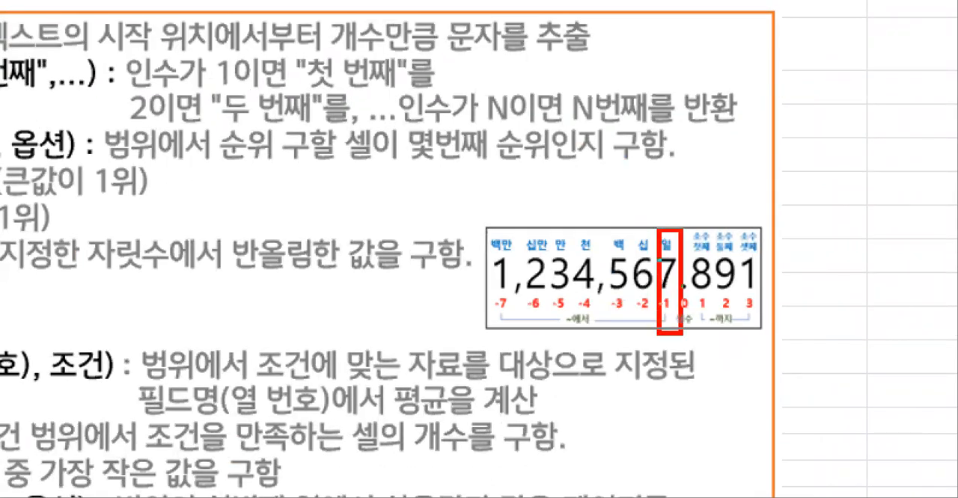
{"action": "mouse_move", "coordinate": [673, 198]}
{"action": "left_mouse_down"}
{"action": "mouse_move", "coordinate": [682, 205]}
{"action": "mouse_move", "coordinate": [672, 193]}
{"action": "left_mouse_up"}
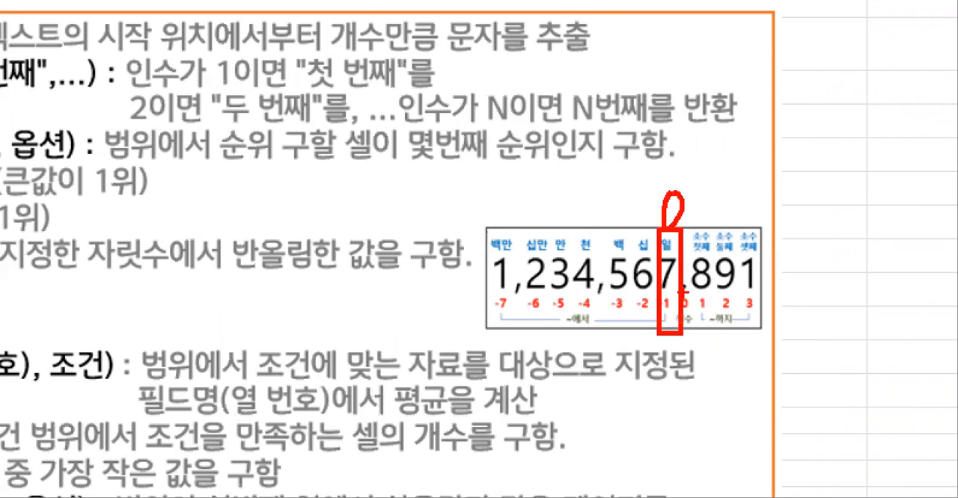
{"action": "mouse_move", "coordinate": [646, 350]}
{"action": "left_mouse_down"}
{"action": "mouse_move", "coordinate": [668, 348]}
{"action": "mouse_move", "coordinate": [676, 380]}
{"action": "left_mouse_up"}
{"action": "key", "text": "Escape"}
{"action": "left_click_drag", "start_coordinate": [773, 480], "coordinate": [658, 480]}
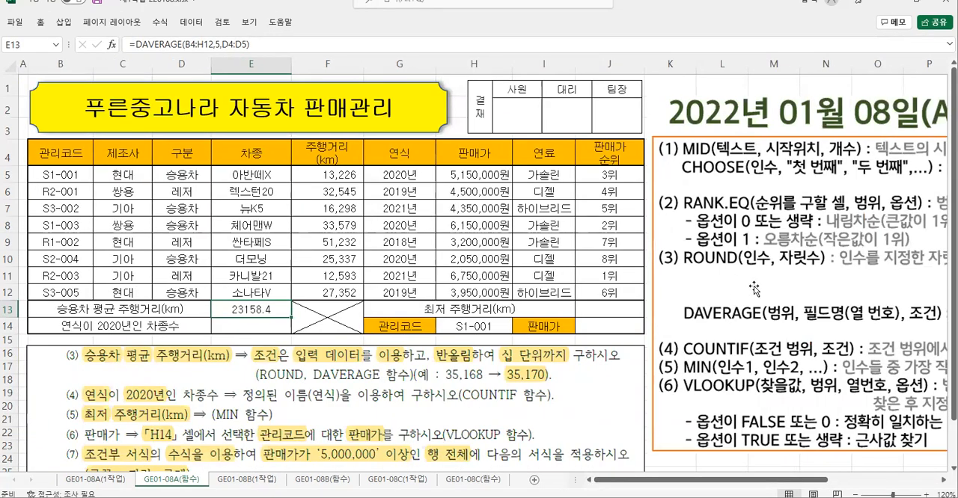
- Examine the ROUND(인수, 자릿수) syntax note to see where DAVERAGE fits as 인수 and which 자릿수 the example needs
{"action": "left_click_drag", "start_coordinate": [676, 246], "coordinate": [833, 270]}
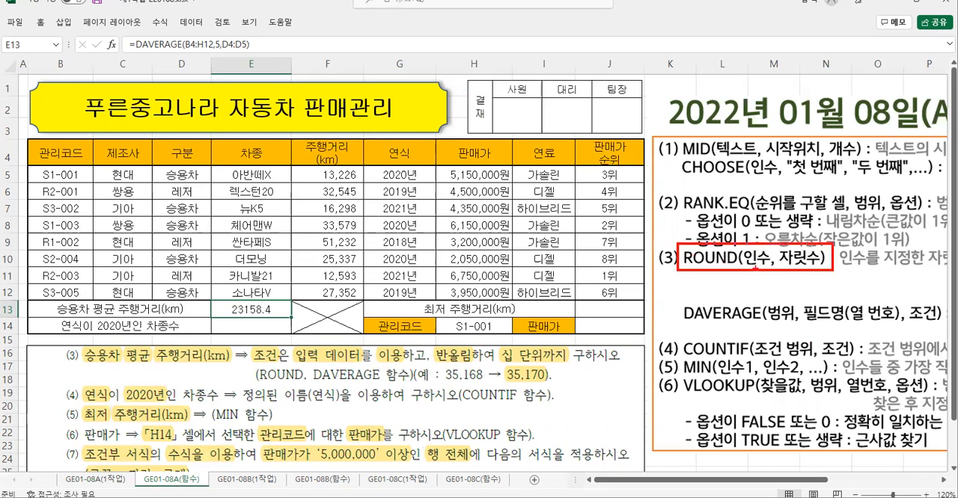
{"action": "left_click_drag", "start_coordinate": [741, 267], "coordinate": [771, 270]}
{"action": "mouse_move", "coordinate": [679, 303]}
{"action": "left_mouse_down"}
{"action": "mouse_move", "coordinate": [724, 323]}
{"action": "mouse_move", "coordinate": [773, 327]}
{"action": "mouse_move", "coordinate": [754, 272]}
{"action": "mouse_move", "coordinate": [765, 284]}
{"action": "left_mouse_up"}
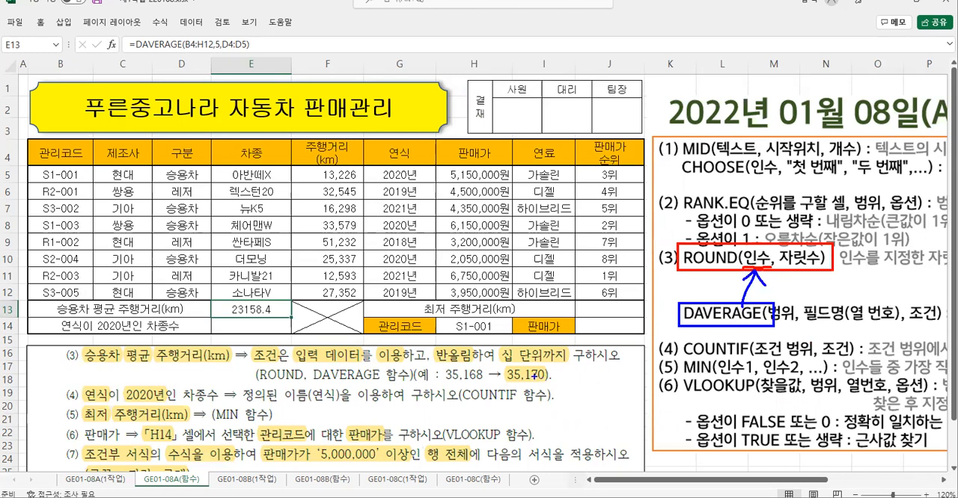
{"action": "left_click_drag", "start_coordinate": [537, 367], "coordinate": [573, 416]}
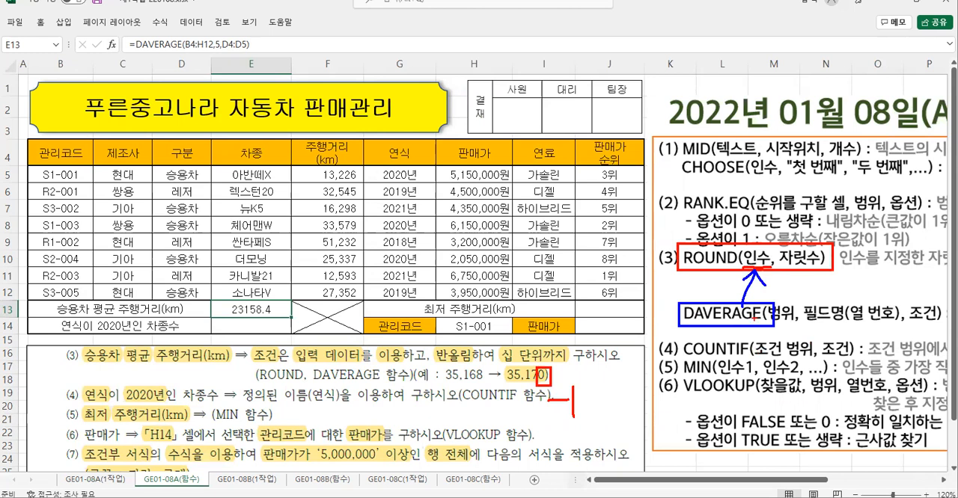
{"action": "left_click_drag", "start_coordinate": [797, 278], "coordinate": [820, 297]}
{"action": "key", "text": "Escape"}
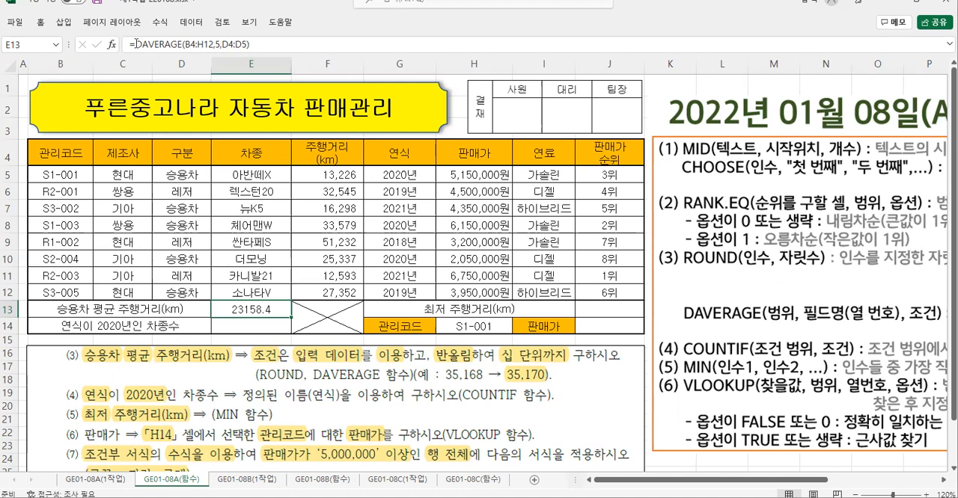
- Cut the DAVERAGE expression out of E13's formula and start a ROUND function in its place with its arguments dialog open
{"action": "left_click_drag", "start_coordinate": [132, 44], "coordinate": [250, 44]}
{"action": "right_click", "coordinate": [204, 46]}
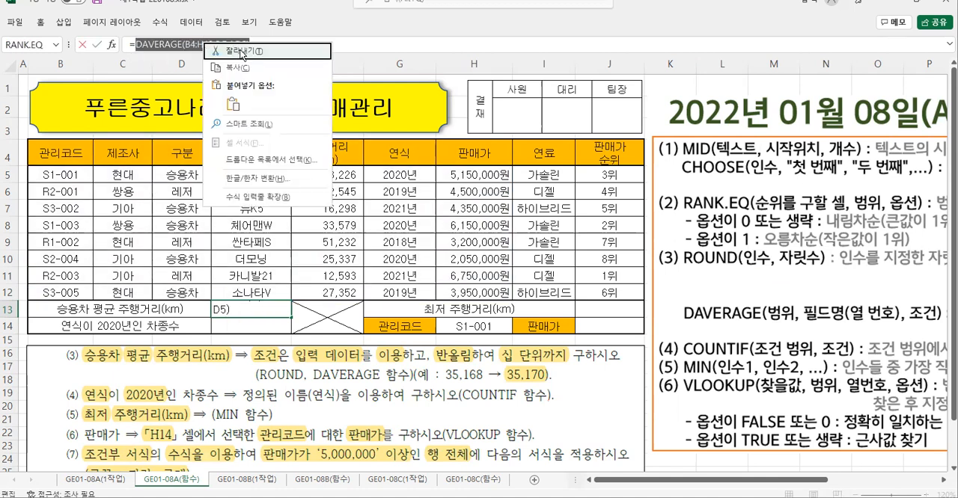
{"action": "left_click", "coordinate": [241, 50]}
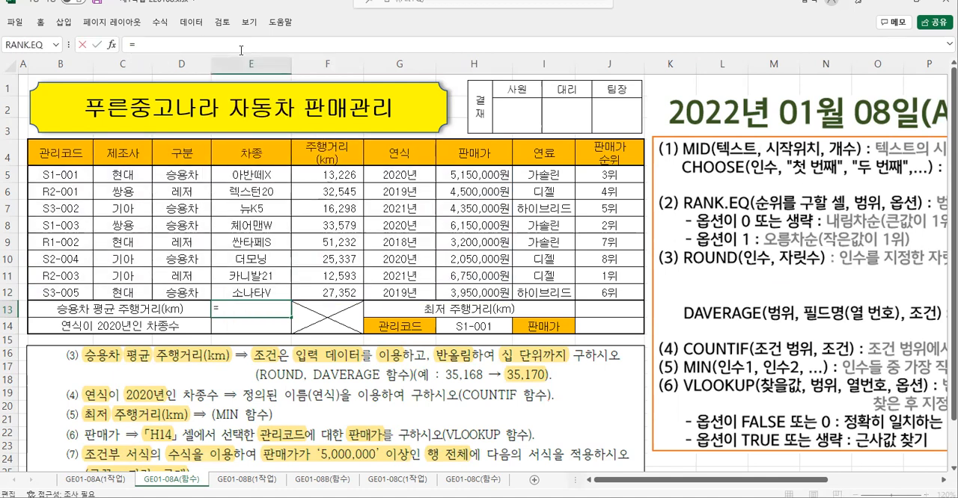
{"action": "type", "text": "r"}
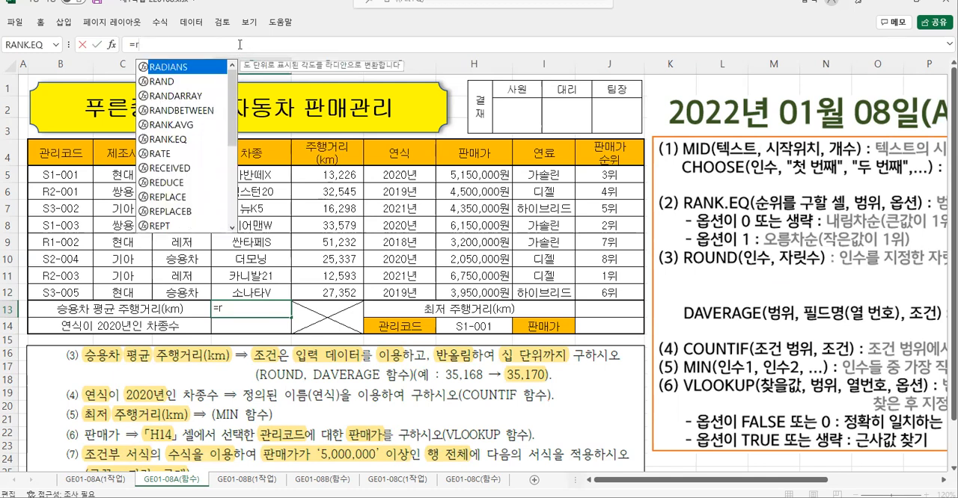
{"action": "type", "text": "o"}
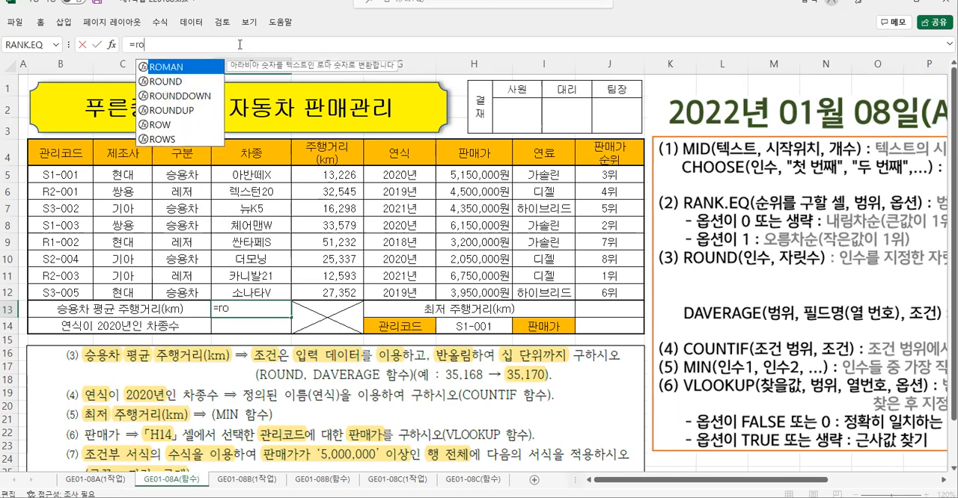
{"action": "double_click", "coordinate": [166, 82]}
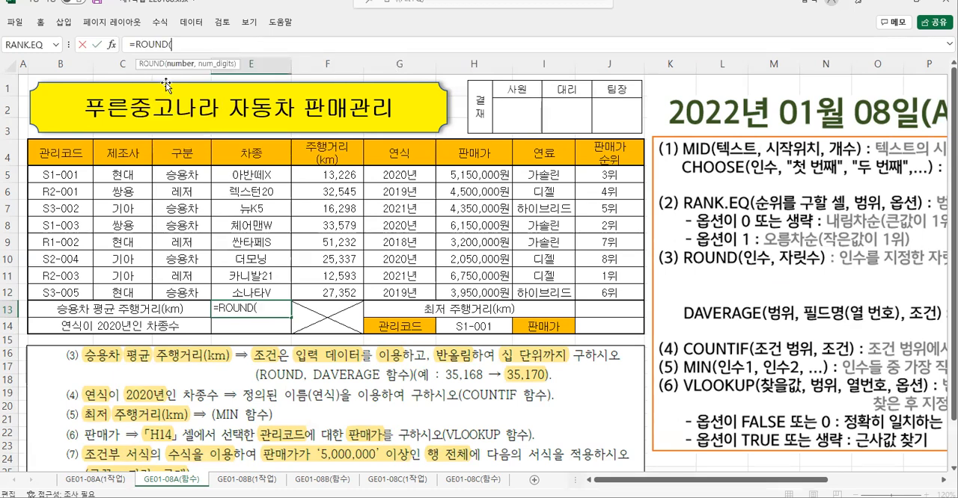
{"action": "left_click", "coordinate": [111, 44]}
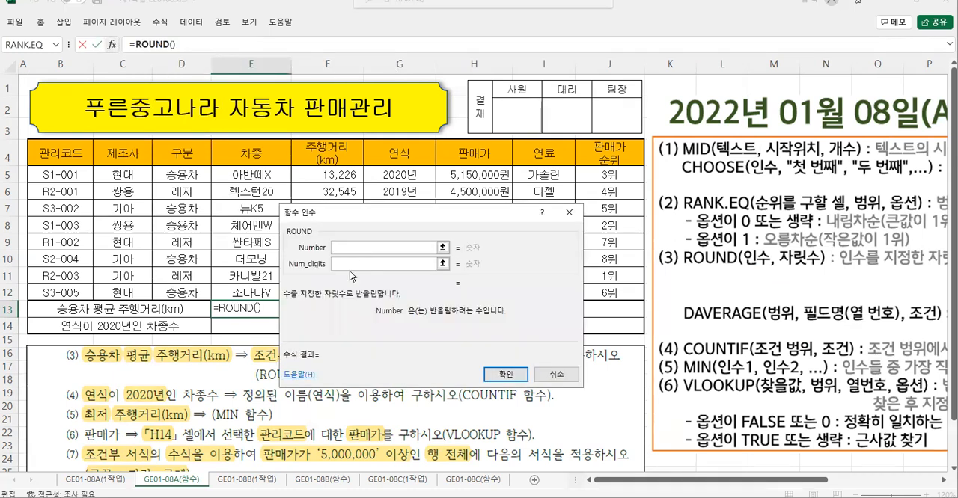
- Paste the cut DAVERAGE expression as ROUND's Number, set Num_digits to -1 and enter the formula in E13
{"action": "right_click", "coordinate": [338, 248]}
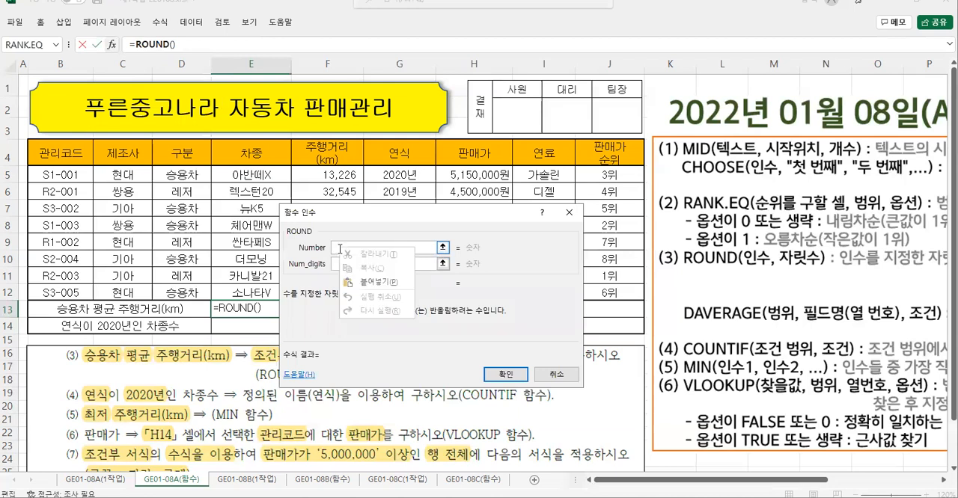
{"action": "left_click", "coordinate": [363, 285]}
{"action": "left_click", "coordinate": [387, 263]}
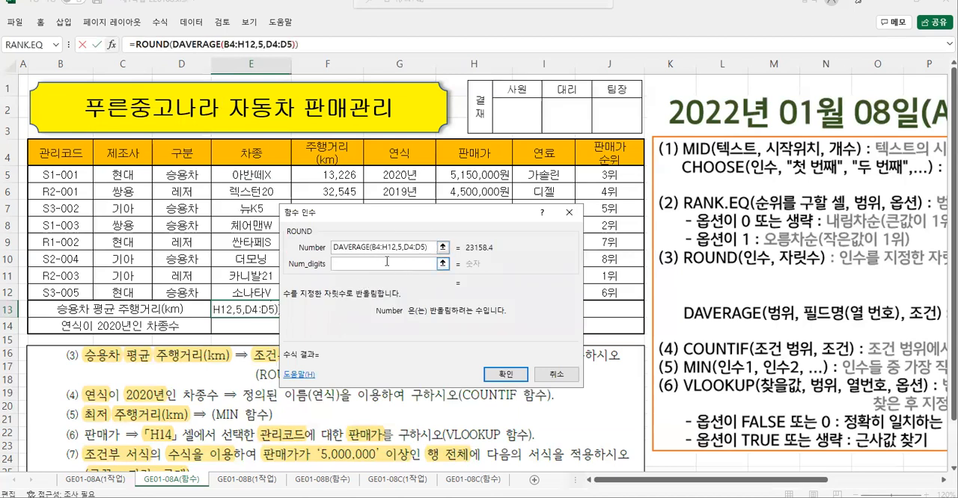
{"action": "left_click", "coordinate": [339, 264]}
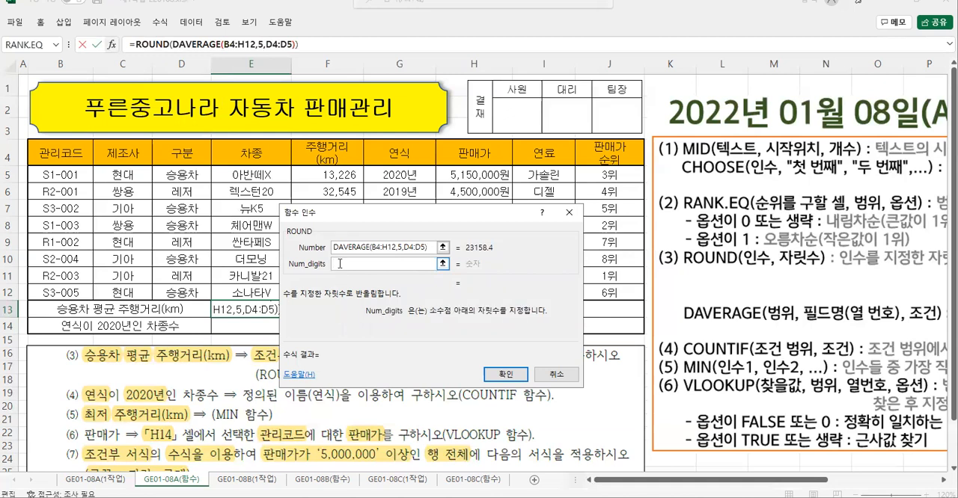
{"action": "type", "text": "-1"}
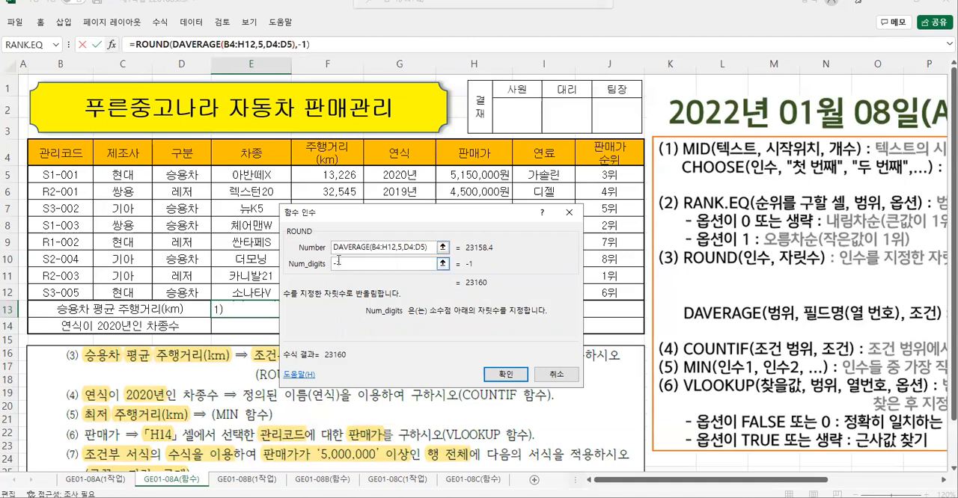
{"action": "left_click", "coordinate": [506, 374]}
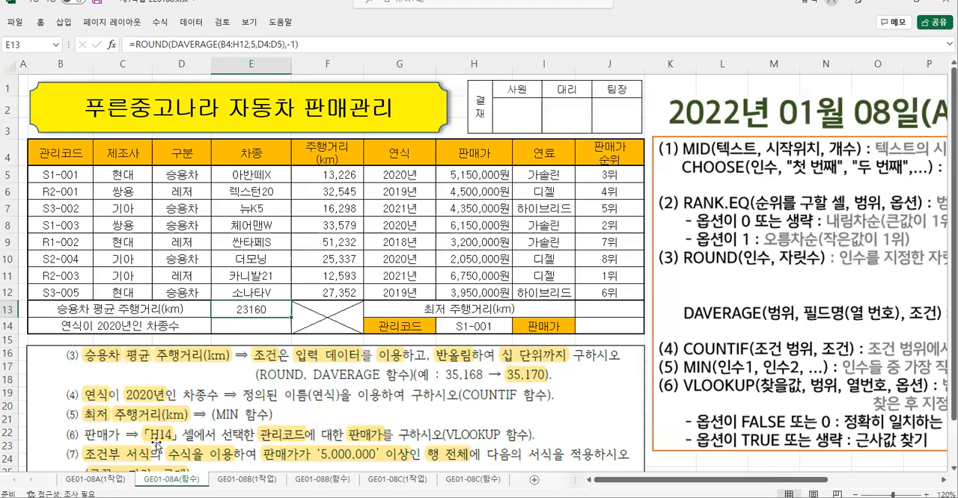
- Select E14 and examine task (4) against the COUNTIF(조건 범위, 조건) note to identify the 조건
{"action": "left_click", "coordinate": [236, 326]}
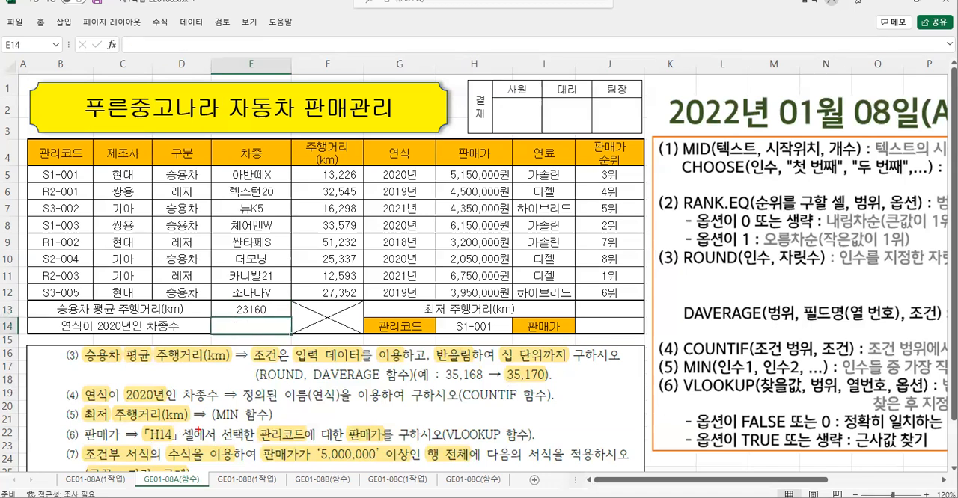
{"action": "mouse_move", "coordinate": [57, 379]}
{"action": "left_mouse_down"}
{"action": "mouse_move", "coordinate": [169, 401]}
{"action": "mouse_move", "coordinate": [564, 407]}
{"action": "left_mouse_up"}
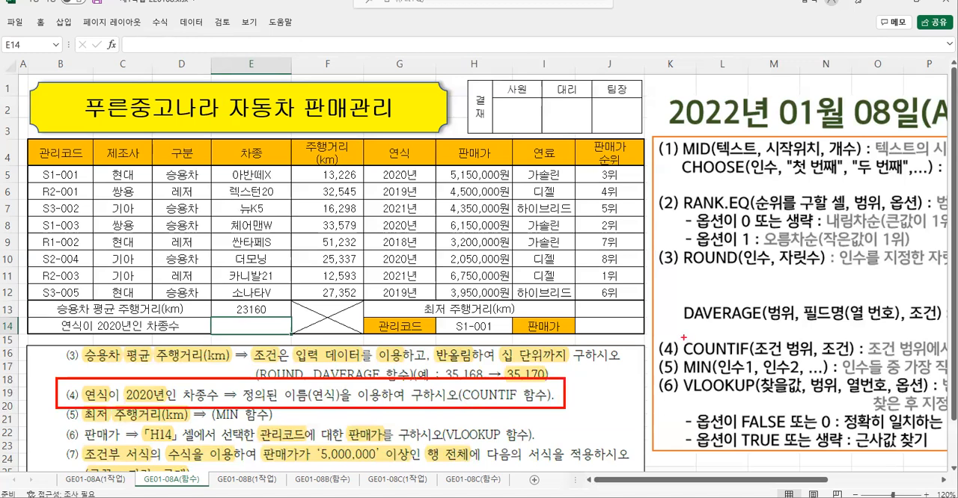
{"action": "mouse_move", "coordinate": [681, 336]}
{"action": "left_mouse_down"}
{"action": "mouse_move", "coordinate": [688, 351]}
{"action": "mouse_move", "coordinate": [749, 359]}
{"action": "left_mouse_up"}
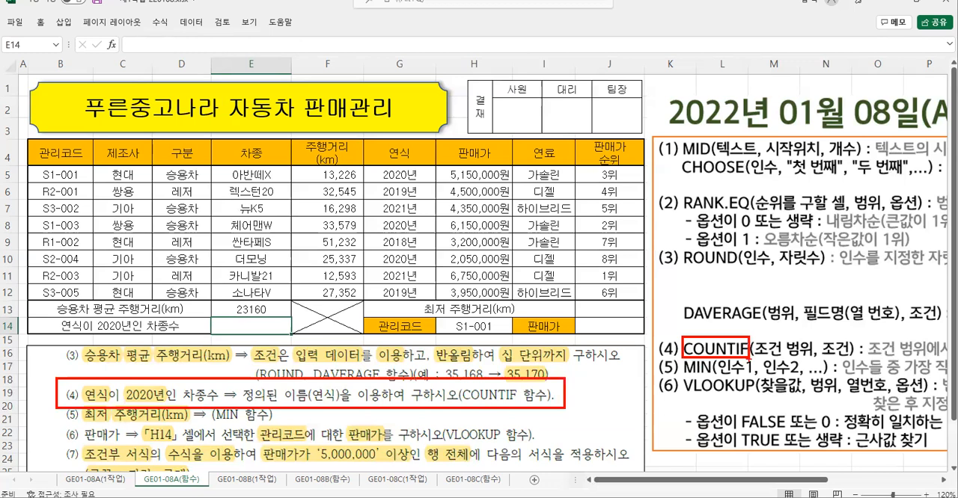
{"action": "mouse_move", "coordinate": [753, 334]}
{"action": "left_mouse_down"}
{"action": "mouse_move", "coordinate": [755, 348]}
{"action": "mouse_move", "coordinate": [813, 360]}
{"action": "mouse_move", "coordinate": [826, 343]}
{"action": "mouse_move", "coordinate": [853, 360]}
{"action": "left_mouse_up"}
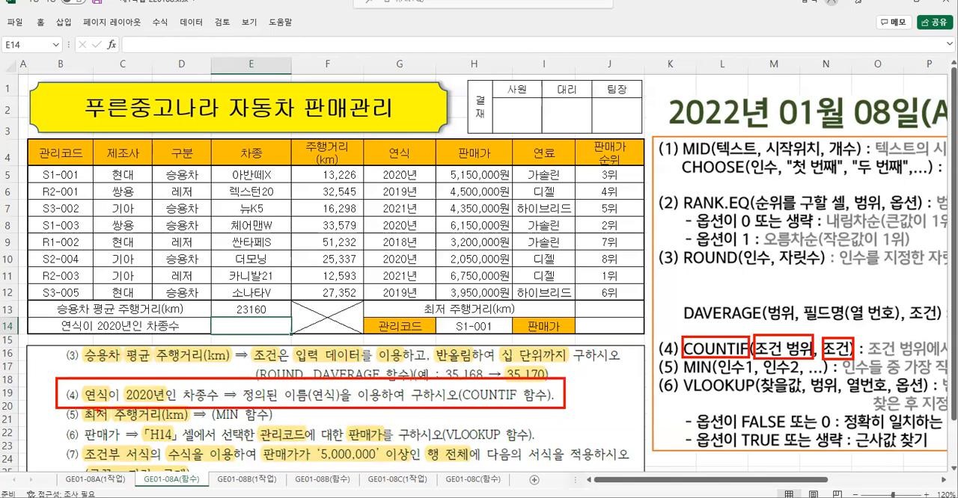
{"action": "left_click_drag", "start_coordinate": [121, 382], "coordinate": [168, 405]}
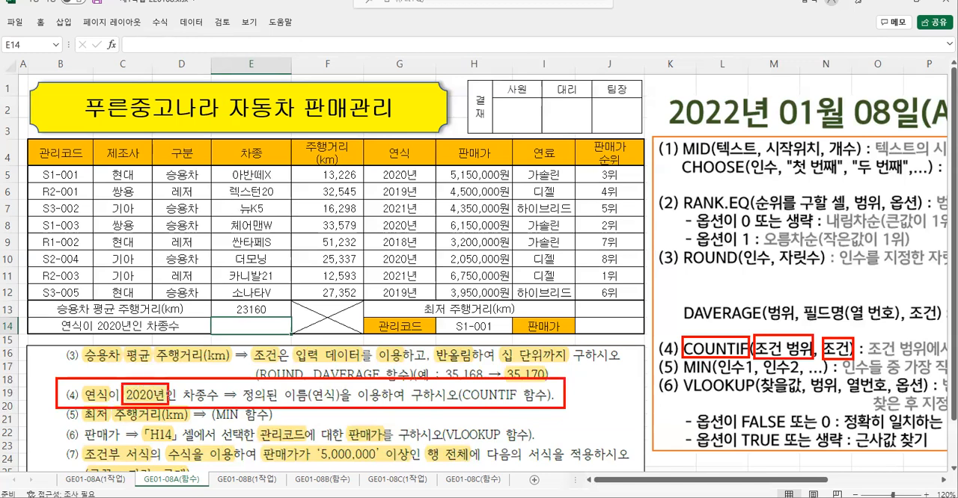
{"action": "mouse_move", "coordinate": [134, 354]}
{"action": "left_mouse_down"}
{"action": "mouse_move", "coordinate": [154, 358]}
{"action": "mouse_move", "coordinate": [148, 374]}
{"action": "mouse_move", "coordinate": [168, 368]}
{"action": "mouse_move", "coordinate": [159, 382]}
{"action": "mouse_move", "coordinate": [174, 380]}
{"action": "left_mouse_up"}
{"action": "mouse_move", "coordinate": [176, 362]}
{"action": "left_mouse_down"}
{"action": "mouse_move", "coordinate": [181, 380]}
{"action": "mouse_move", "coordinate": [197, 367]}
{"action": "left_mouse_up"}
{"action": "mouse_move", "coordinate": [196, 349]}
{"action": "left_mouse_down"}
{"action": "mouse_move", "coordinate": [196, 376]}
{"action": "mouse_move", "coordinate": [215, 390]}
{"action": "left_mouse_up"}
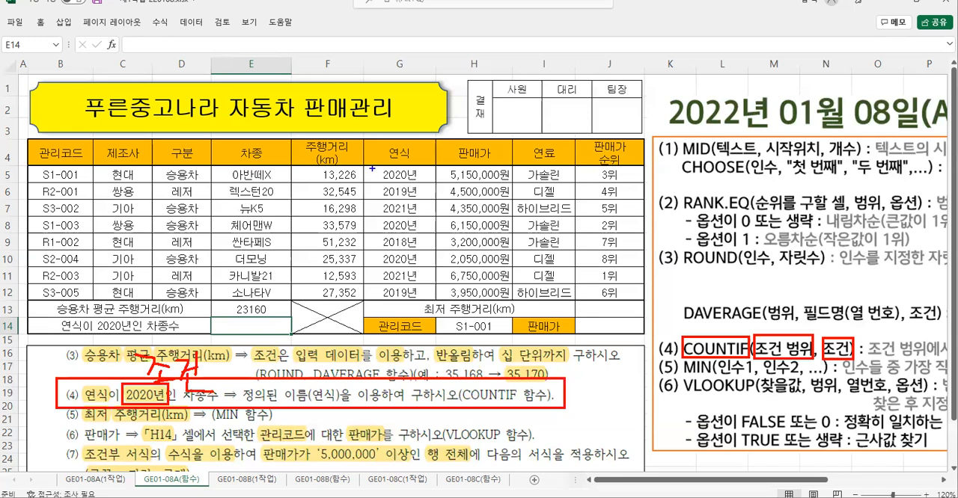
- Examine the 연식 column as COUNTIF's 조건 범위 and check which of its rows match the 2020년 condition
{"action": "left_click_drag", "start_coordinate": [366, 169], "coordinate": [433, 298]}
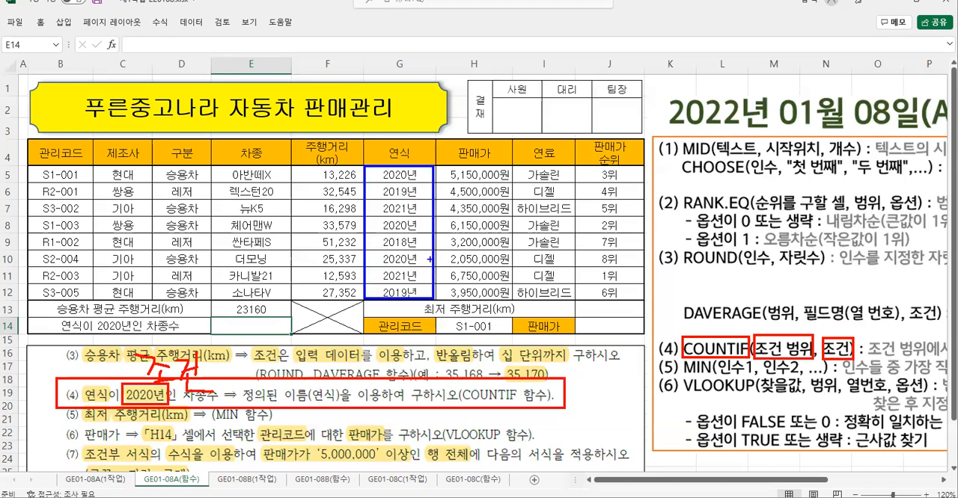
{"action": "left_click_drag", "start_coordinate": [433, 253], "coordinate": [461, 266]}
{"action": "left_click_drag", "start_coordinate": [475, 236], "coordinate": [490, 251]}
{"action": "mouse_move", "coordinate": [477, 247]}
{"action": "left_mouse_down"}
{"action": "mouse_move", "coordinate": [500, 240]}
{"action": "mouse_move", "coordinate": [488, 273]}
{"action": "left_mouse_up"}
{"action": "left_click_drag", "start_coordinate": [488, 254], "coordinate": [500, 263]}
{"action": "left_click_drag", "start_coordinate": [515, 232], "coordinate": [524, 254]}
{"action": "left_click_drag", "start_coordinate": [516, 255], "coordinate": [516, 267]}
{"action": "left_click_drag", "start_coordinate": [537, 224], "coordinate": [538, 276]}
{"action": "mouse_move", "coordinate": [507, 192]}
{"action": "left_mouse_down"}
{"action": "mouse_move", "coordinate": [500, 215]}
{"action": "mouse_move", "coordinate": [506, 182]}
{"action": "left_mouse_up"}
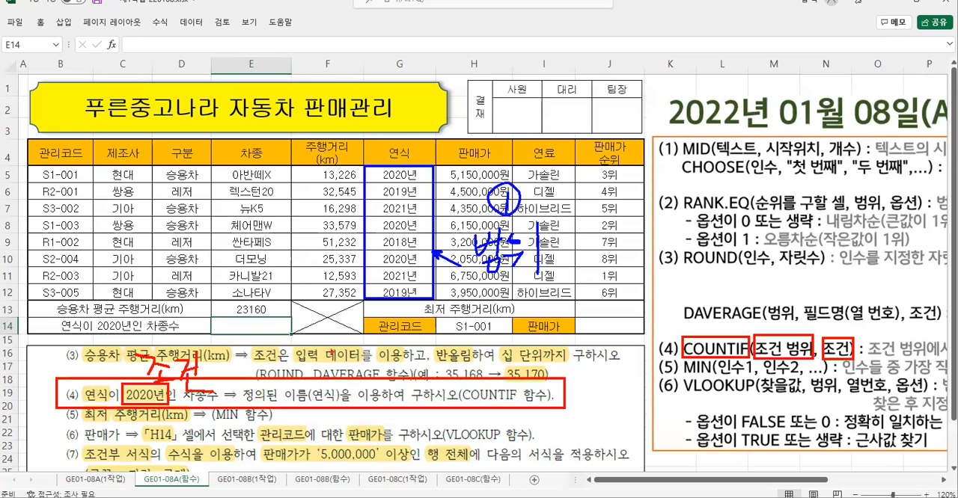
{"action": "mouse_move", "coordinate": [216, 362]}
{"action": "left_mouse_down"}
{"action": "mouse_move", "coordinate": [236, 374]}
{"action": "mouse_move", "coordinate": [223, 348]}
{"action": "left_mouse_up"}
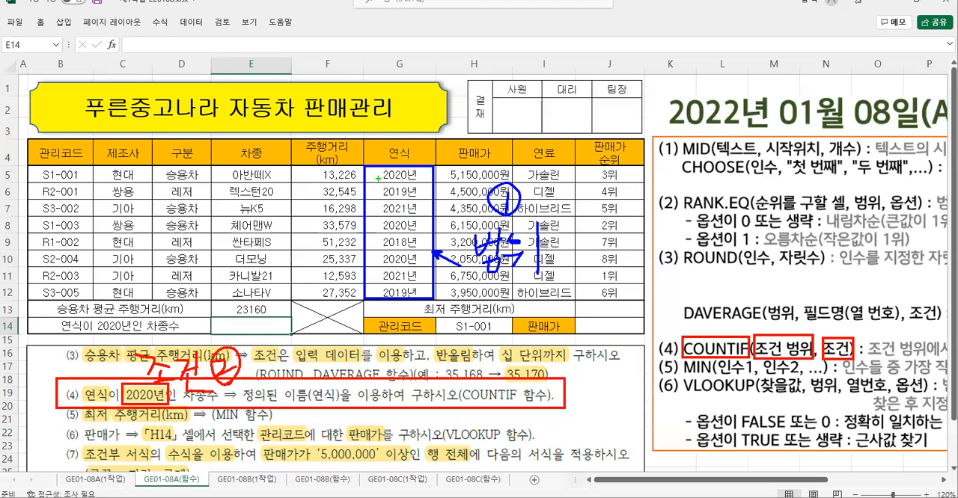
{"action": "left_click_drag", "start_coordinate": [369, 174], "coordinate": [384, 171]}
{"action": "left_click_drag", "start_coordinate": [369, 223], "coordinate": [386, 219]}
{"action": "left_click_drag", "start_coordinate": [370, 256], "coordinate": [391, 252]}
{"action": "key", "text": "Escape"}
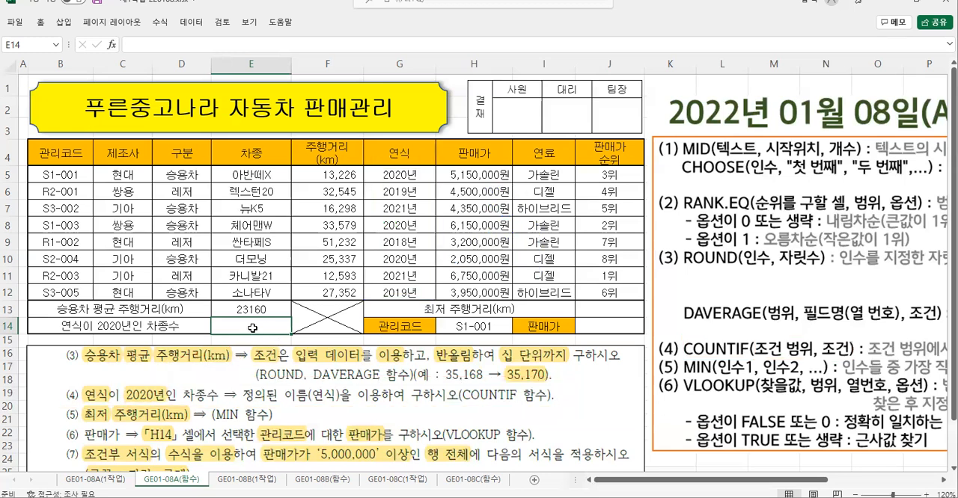
- Start a COUNTIF function in E14 and open its arguments dialog
{"action": "type", "text": "=ㅊ"}
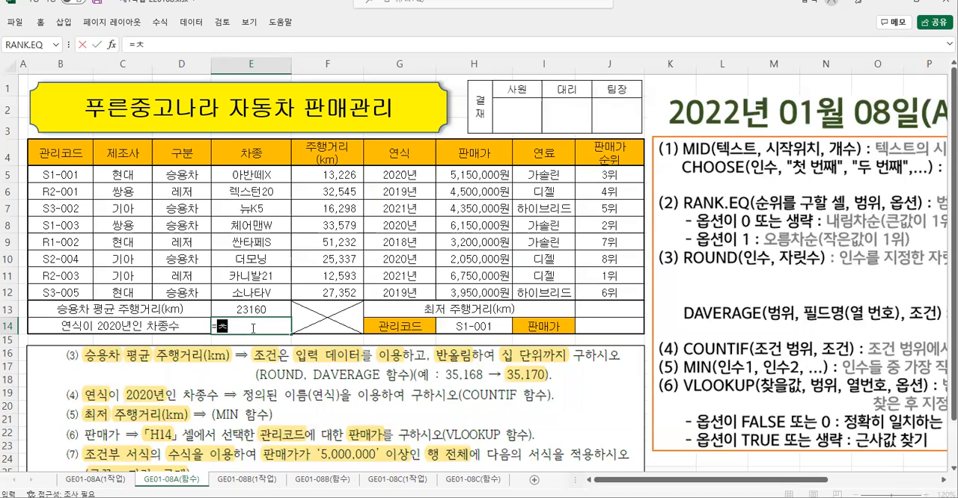
{"action": "key", "text": "BackSpace"}
{"action": "type", "text": "cou"}
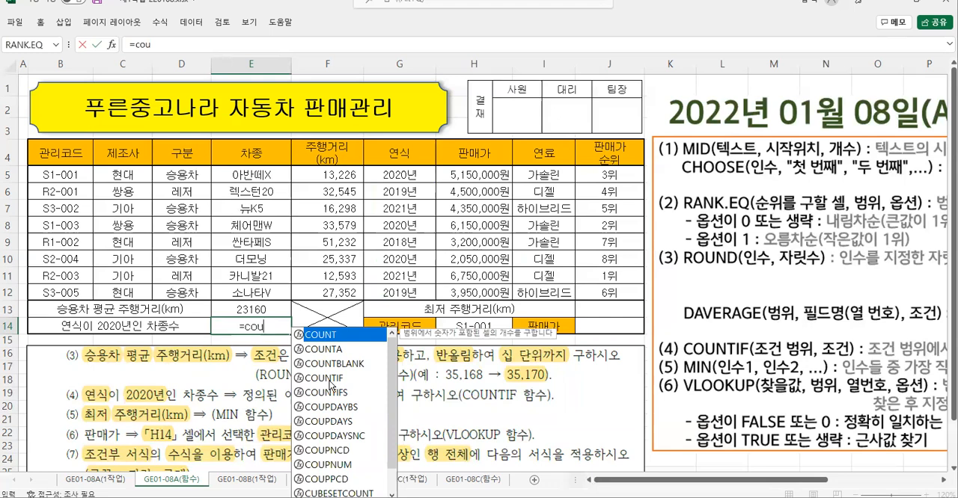
{"action": "double_click", "coordinate": [329, 379]}
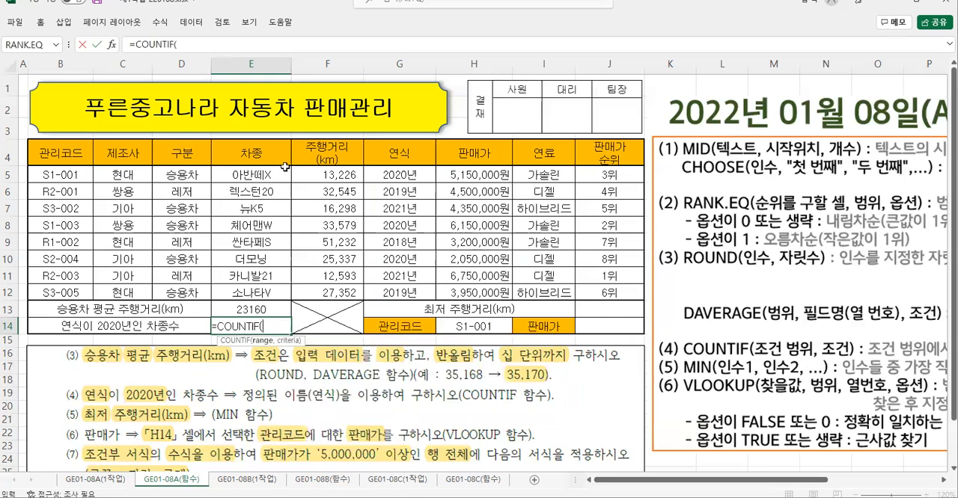
{"action": "left_click", "coordinate": [111, 44]}
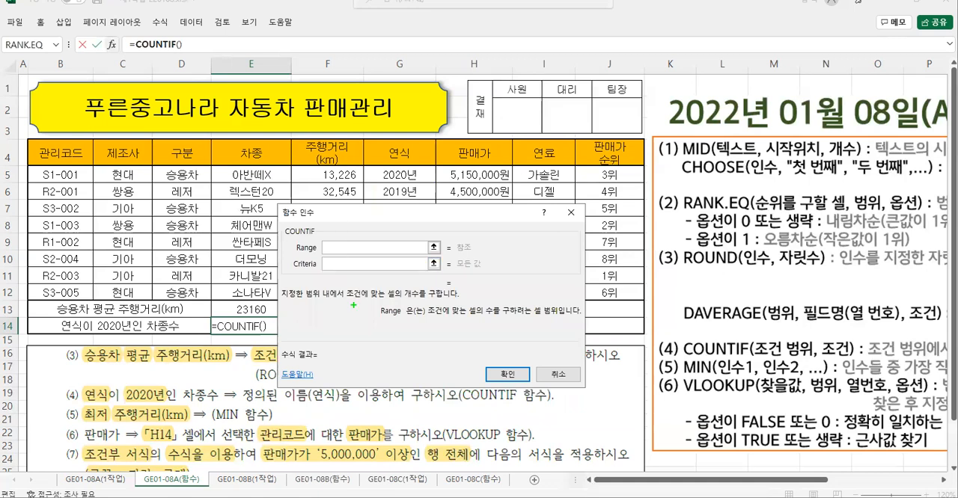
- Set the COUNTIF Range to the 연식 cells G5:G12, using the defined name 연식
{"action": "left_click_drag", "start_coordinate": [294, 240], "coordinate": [327, 258]}
{"action": "left_click_drag", "start_coordinate": [467, 302], "coordinate": [568, 322]}
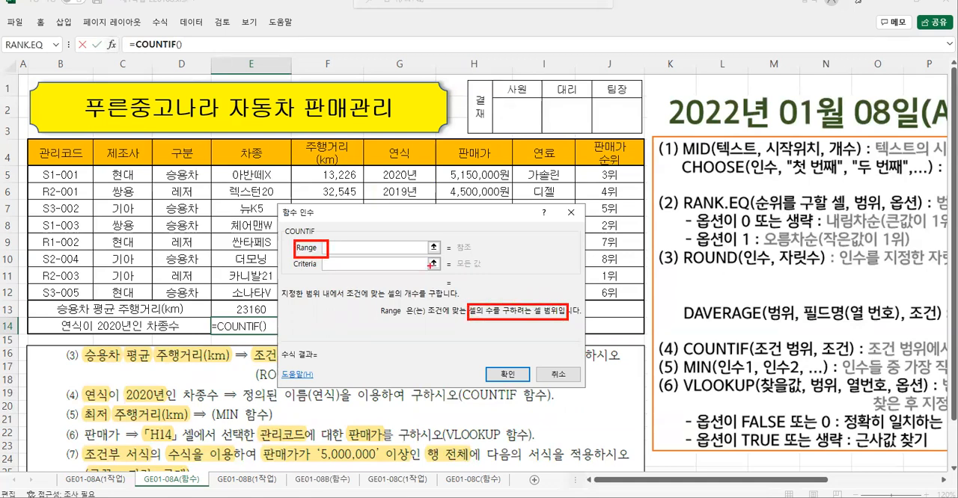
{"action": "key", "text": "Escape"}
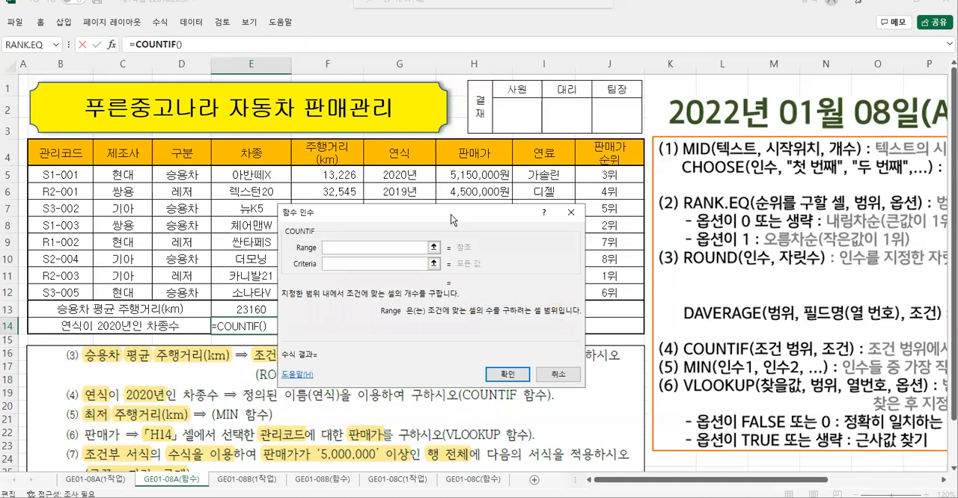
{"action": "left_click_drag", "start_coordinate": [450, 214], "coordinate": [226, 155]}
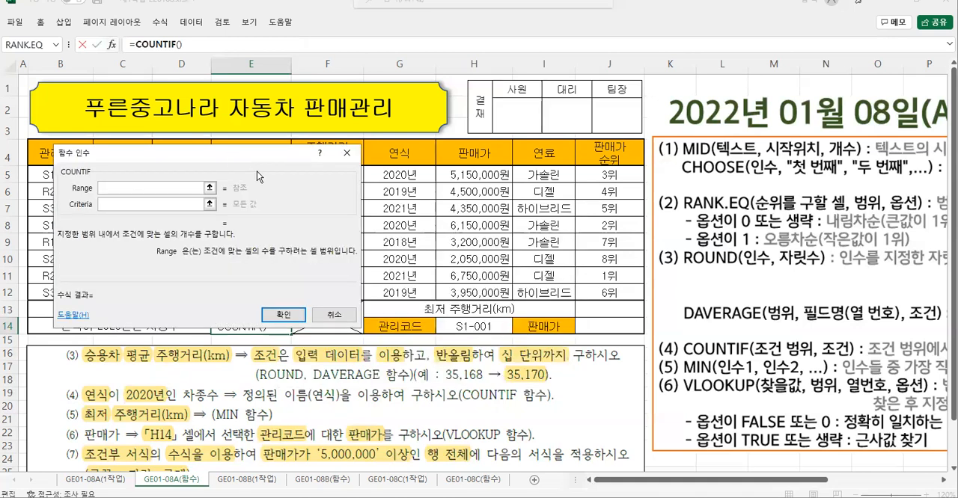
{"action": "left_click", "coordinate": [399, 175]}
{"action": "left_click_drag", "start_coordinate": [399, 175], "coordinate": [402, 291]}
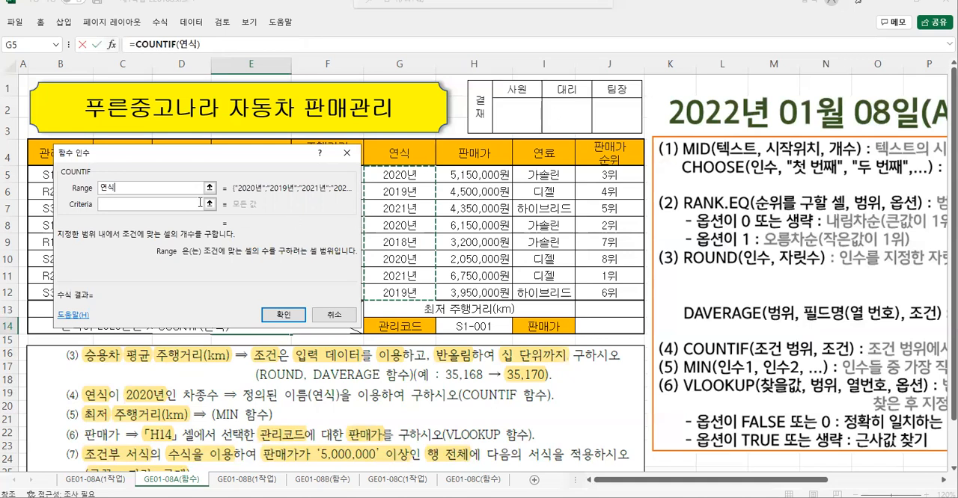
- Set the COUNTIF Criteria to "2020년", matching the text in the 연식 column, and check the formula's previewed result
{"action": "left_click", "coordinate": [105, 204]}
{"action": "left_click", "coordinate": [105, 204]}
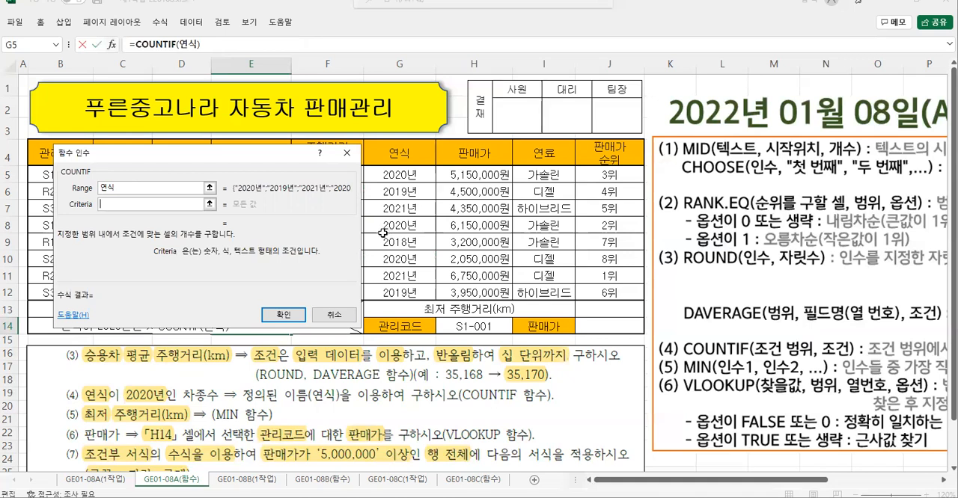
{"action": "left_click_drag", "start_coordinate": [377, 166], "coordinate": [423, 184]}
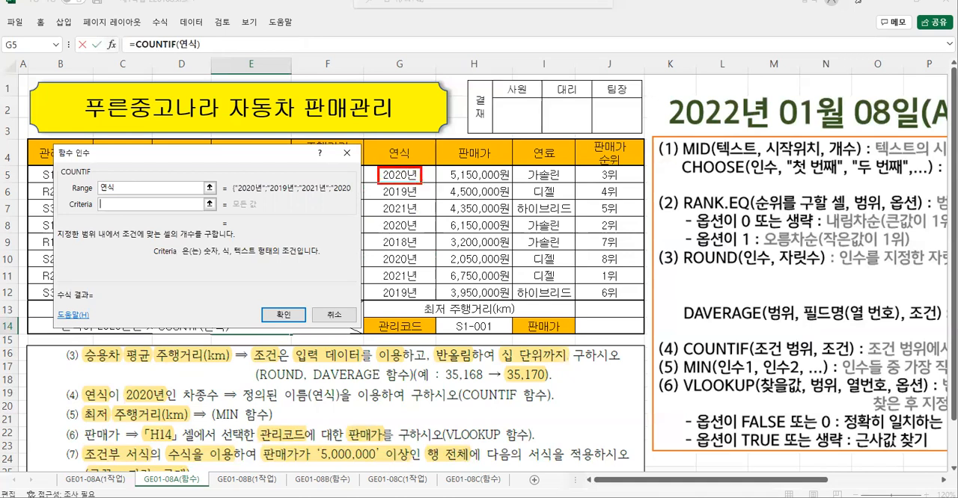
{"action": "key", "text": "Escape"}
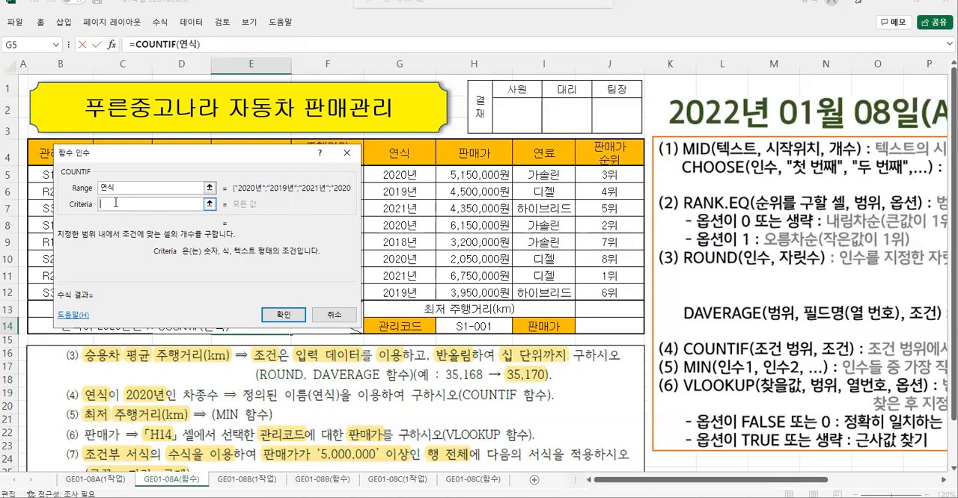
{"action": "type", "text": "\"2020"}
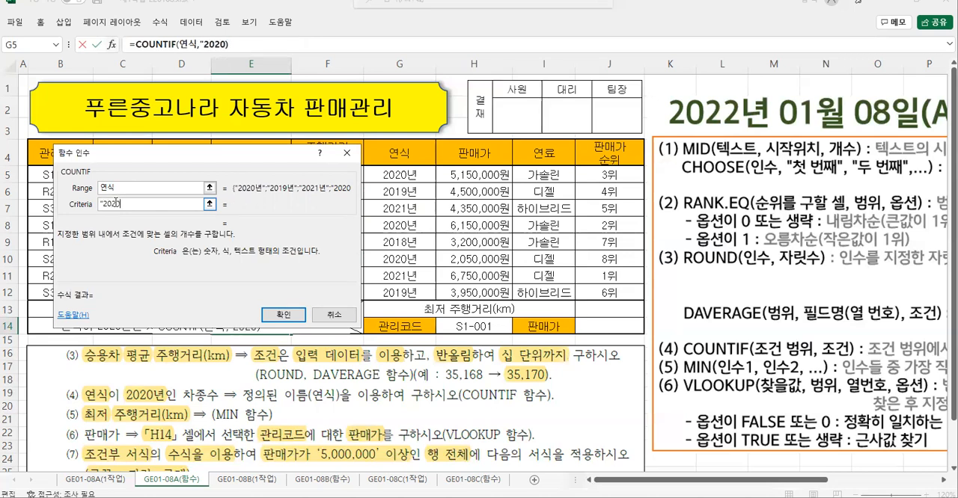
{"action": "type", "text": "년\""}
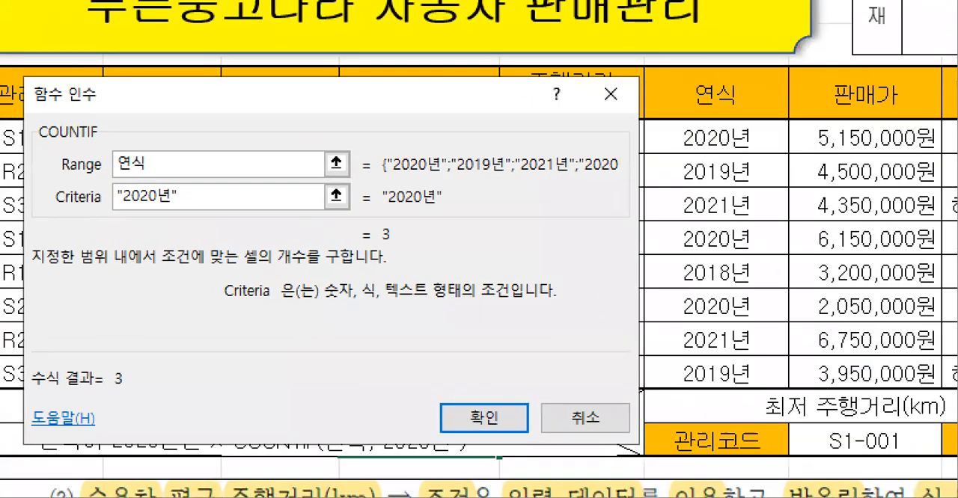
{"action": "left_click_drag", "start_coordinate": [361, 216], "coordinate": [417, 255]}
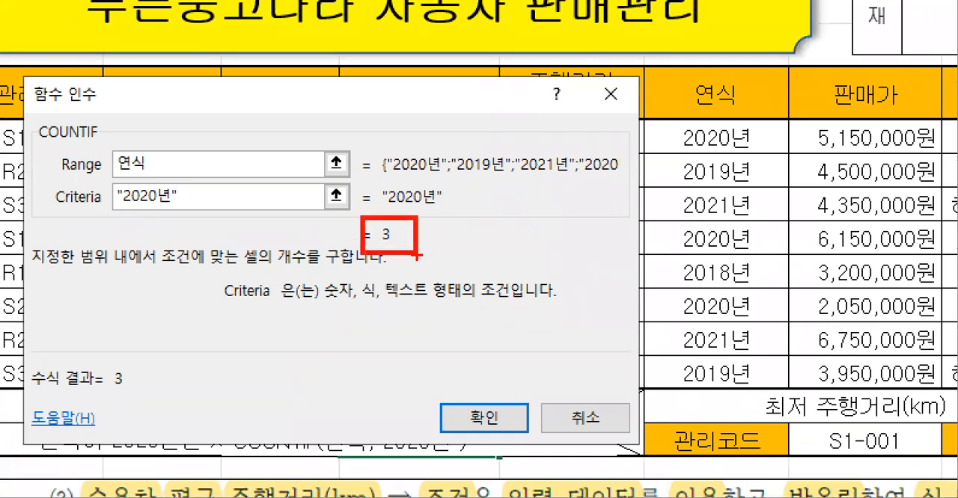
- Check COUNTIF's Range, quoted text Criteria and previewed result, and confirm the function in E14
{"action": "left_click_drag", "start_coordinate": [111, 144], "coordinate": [162, 178]}
{"action": "left_click_drag", "start_coordinate": [103, 183], "coordinate": [224, 215]}
{"action": "key", "text": "Escape"}
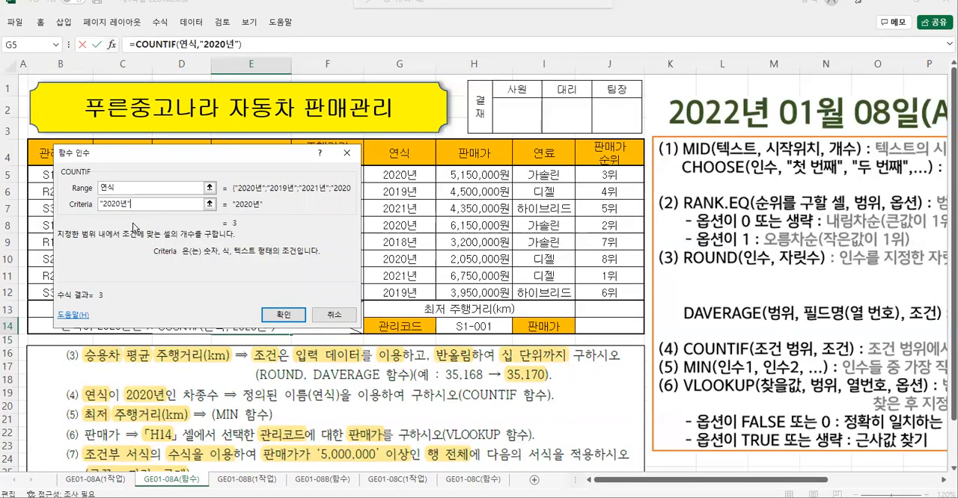
{"action": "key", "text": "ctrl+2"}
{"action": "left_click_drag", "start_coordinate": [233, 245], "coordinate": [299, 262]}
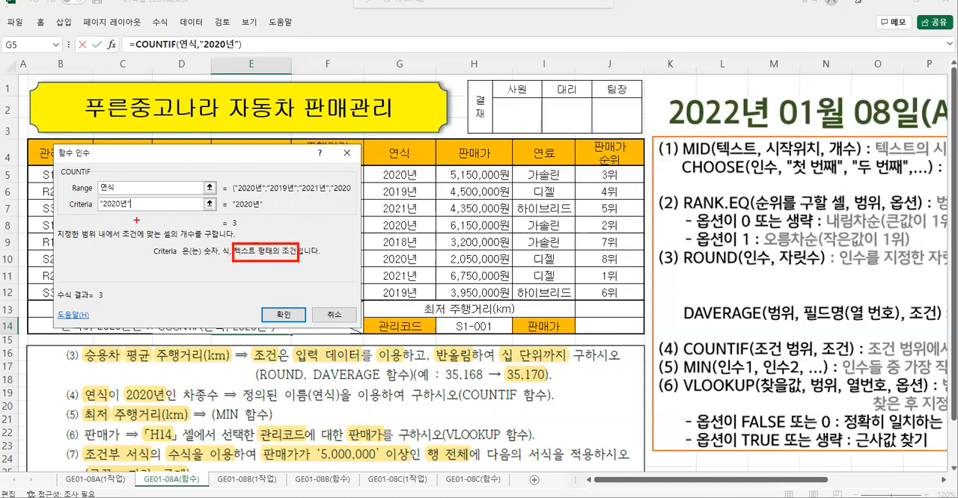
{"action": "left_click_drag", "start_coordinate": [82, 204], "coordinate": [97, 214]}
{"action": "left_click_drag", "start_coordinate": [151, 196], "coordinate": [146, 212]}
{"action": "left_click_drag", "start_coordinate": [229, 216], "coordinate": [249, 233]}
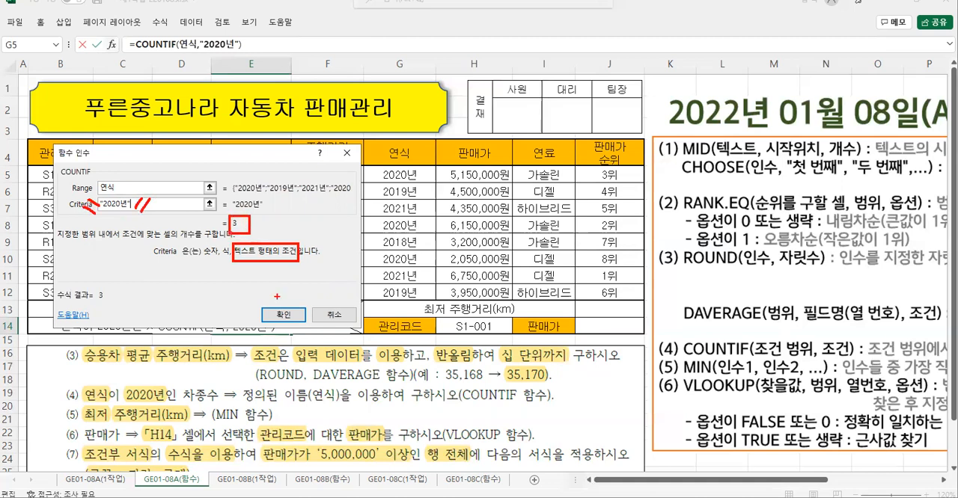
{"action": "left_click_drag", "start_coordinate": [252, 302], "coordinate": [312, 329]}
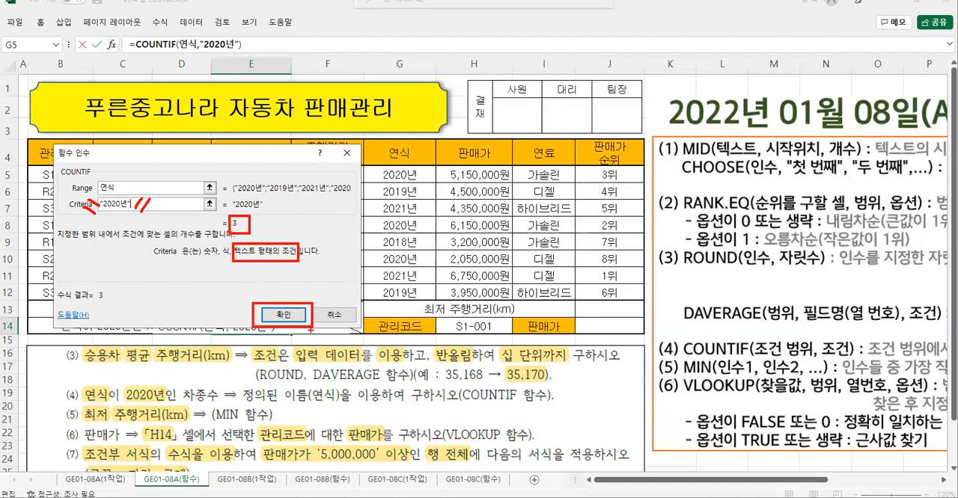
{"action": "left_click", "coordinate": [283, 315]}
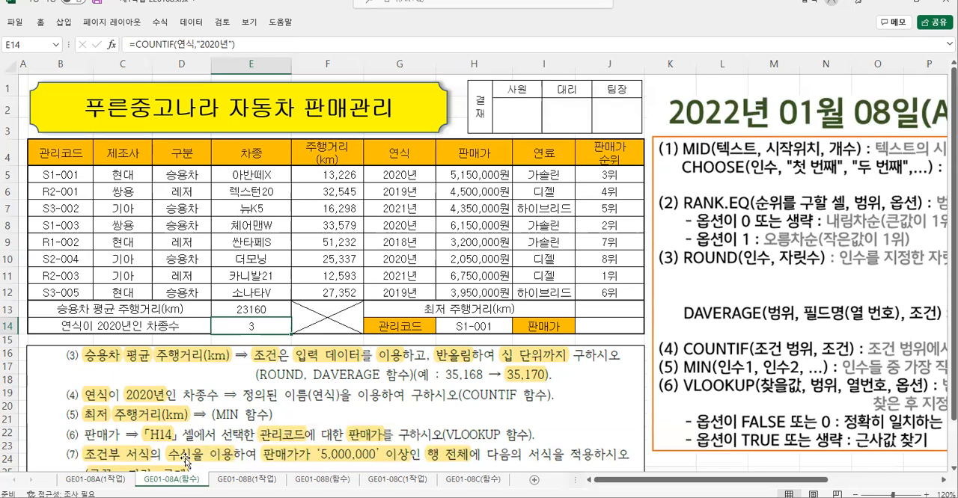
- Examine instruction (5) for 최저 주행거리(km) and the MIN function's argument syntax in the reference notes
{"action": "key", "text": "ctrl+2"}
{"action": "mouse_move", "coordinate": [53, 403]}
{"action": "left_mouse_down"}
{"action": "mouse_move", "coordinate": [125, 442]}
{"action": "mouse_move", "coordinate": [404, 452]}
{"action": "left_mouse_up"}
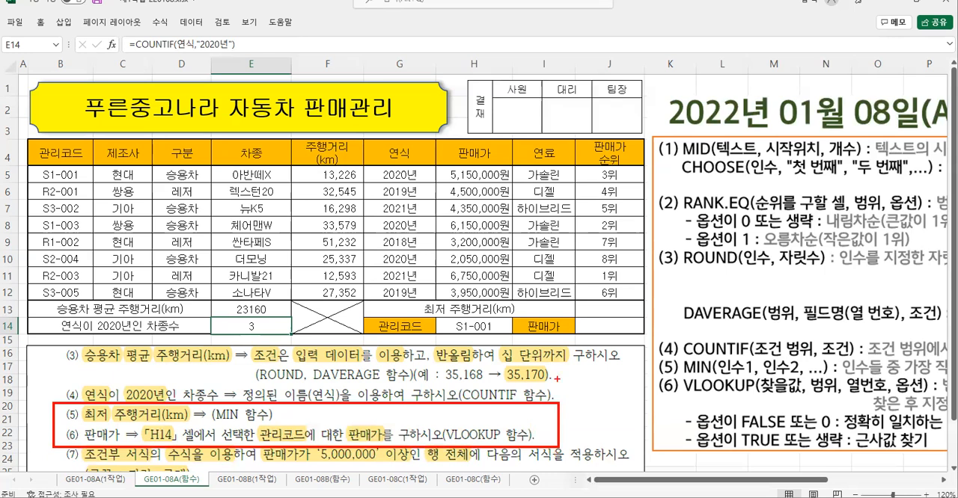
{"action": "left_click_drag", "start_coordinate": [211, 423], "coordinate": [240, 423]}
{"action": "left_click_drag", "start_coordinate": [677, 356], "coordinate": [830, 377]}
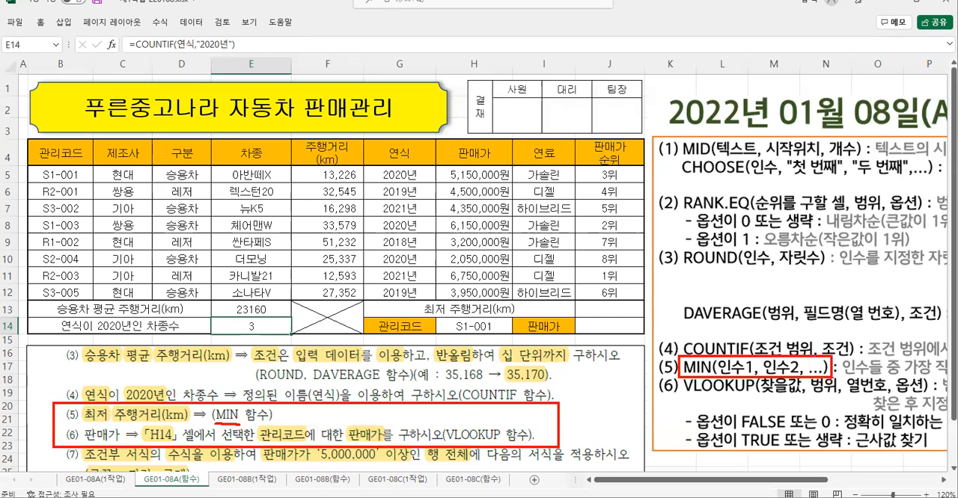
{"action": "left_click_drag", "start_coordinate": [711, 377], "coordinate": [665, 419]}
{"action": "left_click_drag", "start_coordinate": [702, 378], "coordinate": [709, 388]}
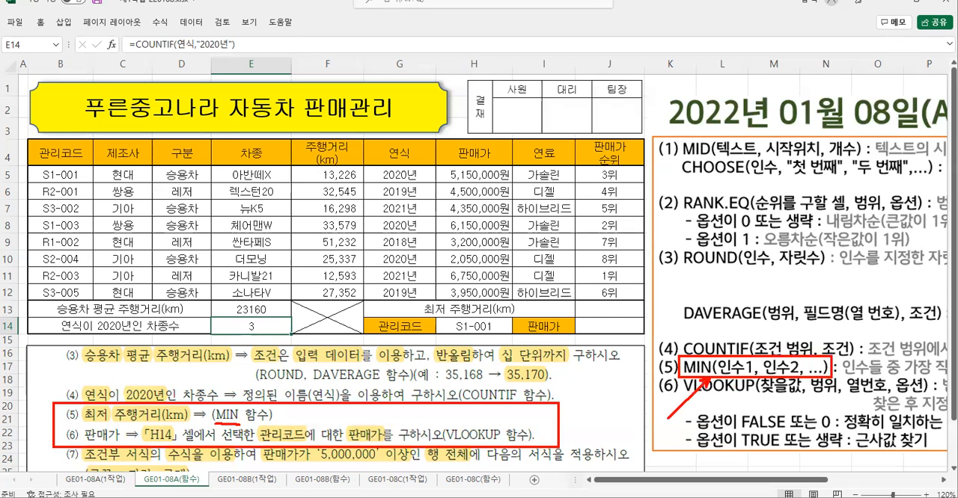
{"action": "key", "text": "Escape"}
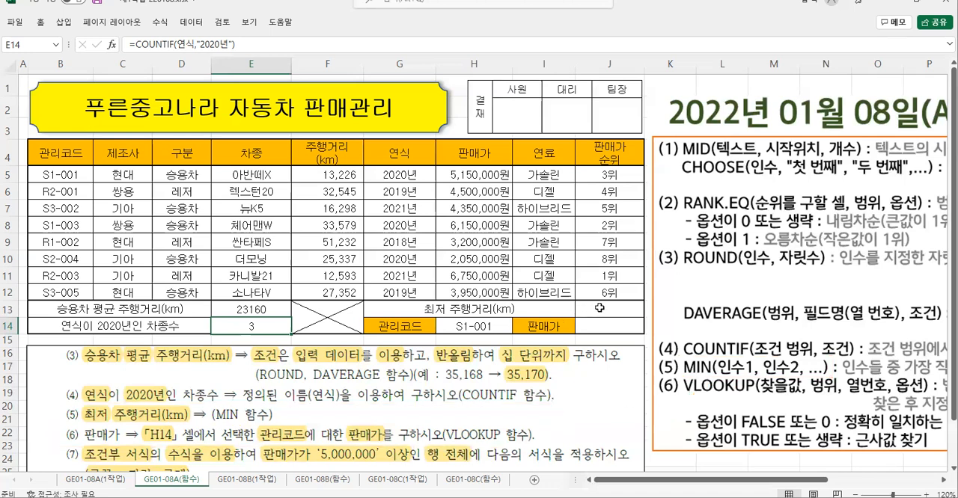
- Start a MIN function in J13 for the 최저 주행거리(km) and open its arguments dialog
{"action": "left_click", "coordinate": [598, 309]}
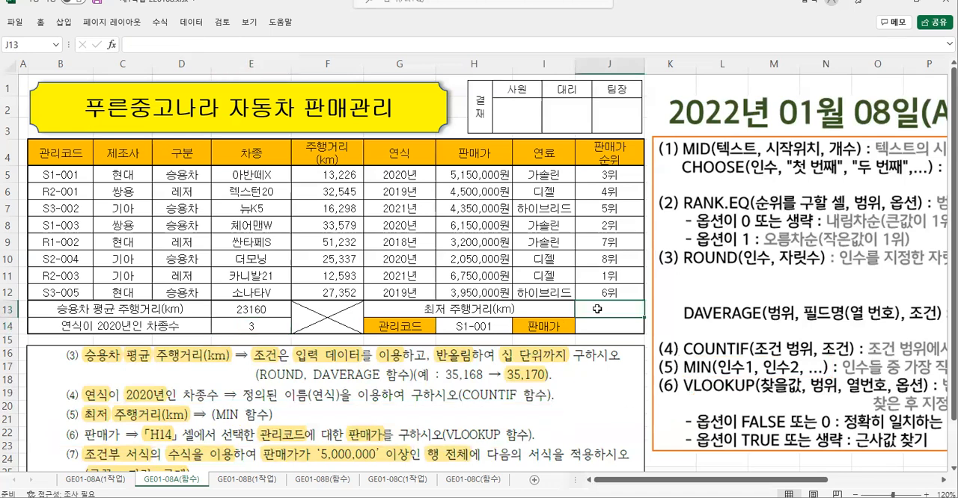
{"action": "type", "text": "="}
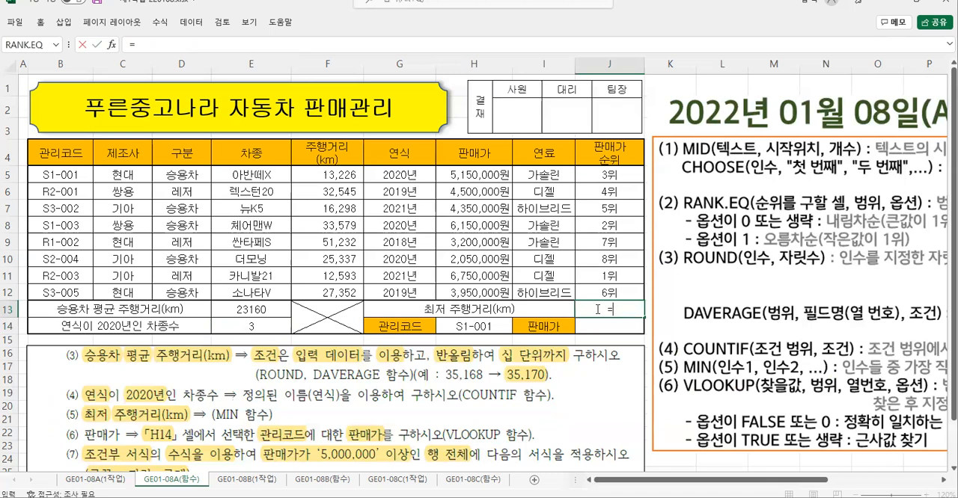
{"action": "type", "text": "m"}
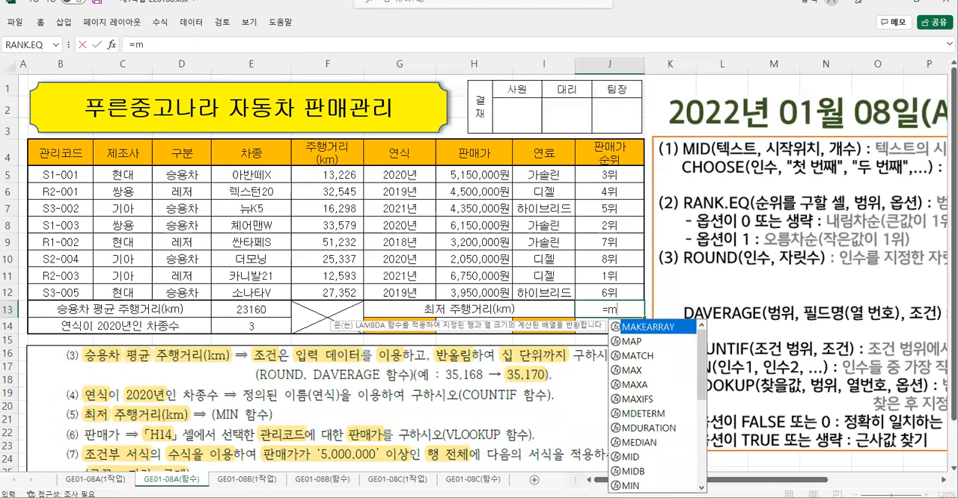
{"action": "double_click", "coordinate": [630, 485]}
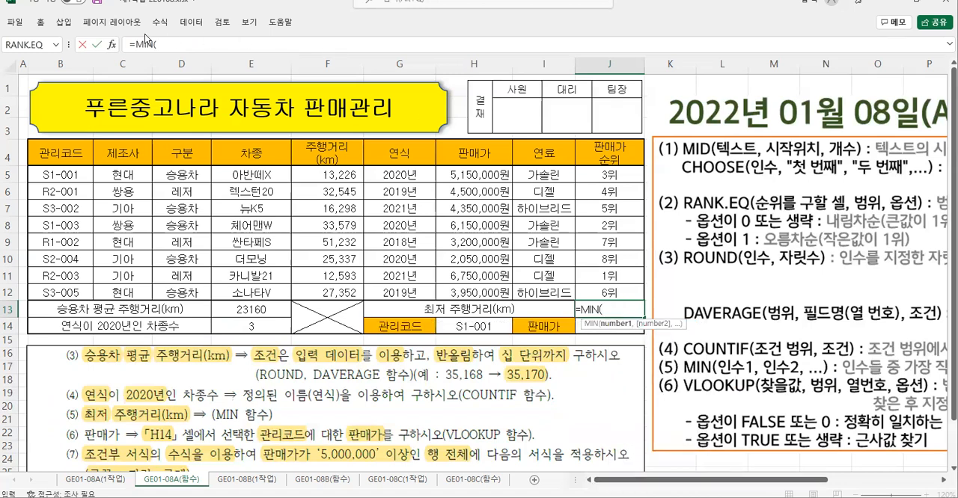
{"action": "left_click", "coordinate": [112, 45]}
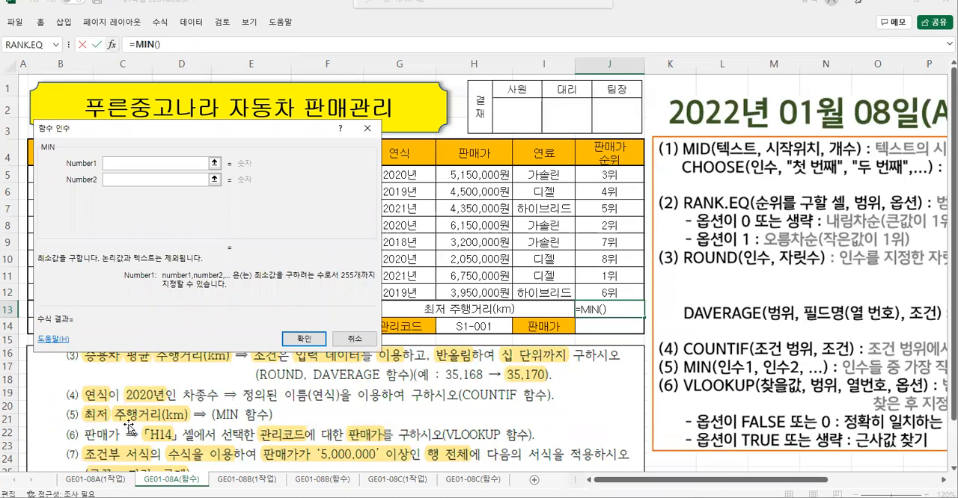
- Set MIN's Number1 to the 주행거리(km) cells F5:F12 and confirm the function
{"action": "left_click_drag", "start_coordinate": [110, 403], "coordinate": [196, 425]}
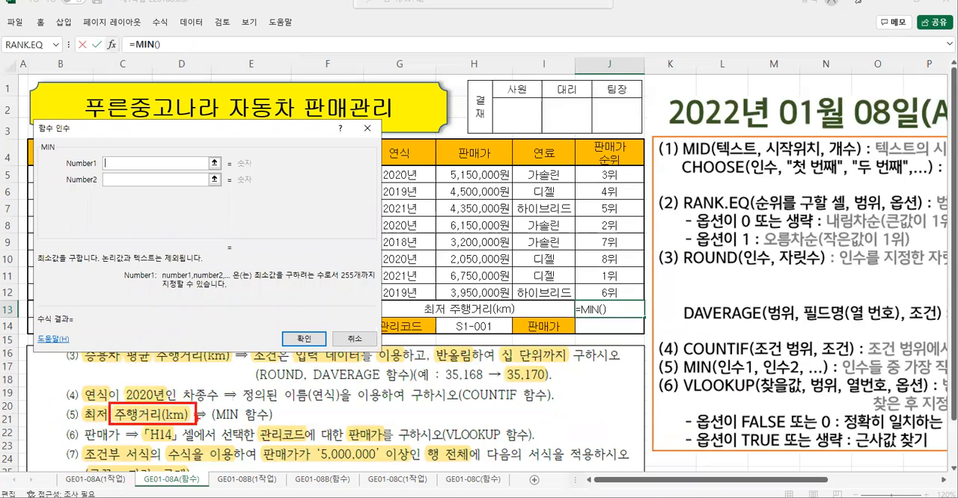
{"action": "key", "text": "Escape"}
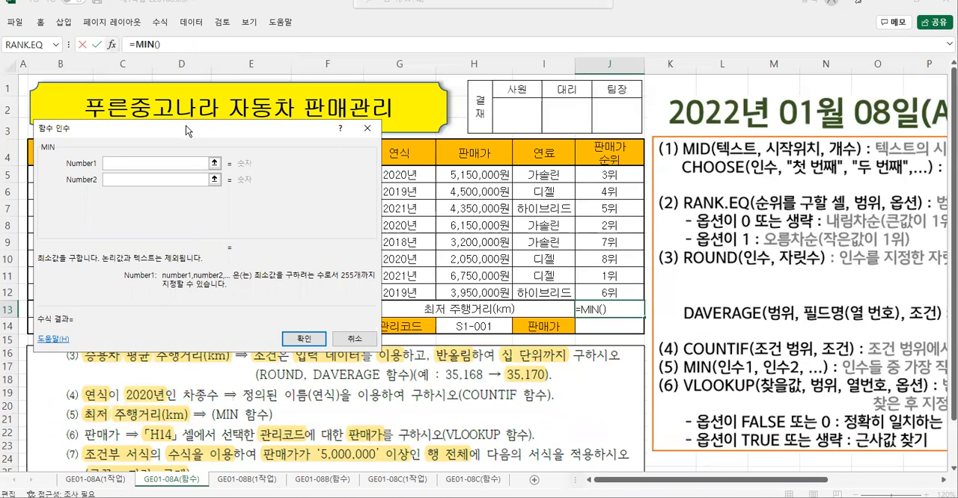
{"action": "left_click_drag", "start_coordinate": [187, 129], "coordinate": [577, 142]}
{"action": "left_click_drag", "start_coordinate": [318, 175], "coordinate": [326, 290]}
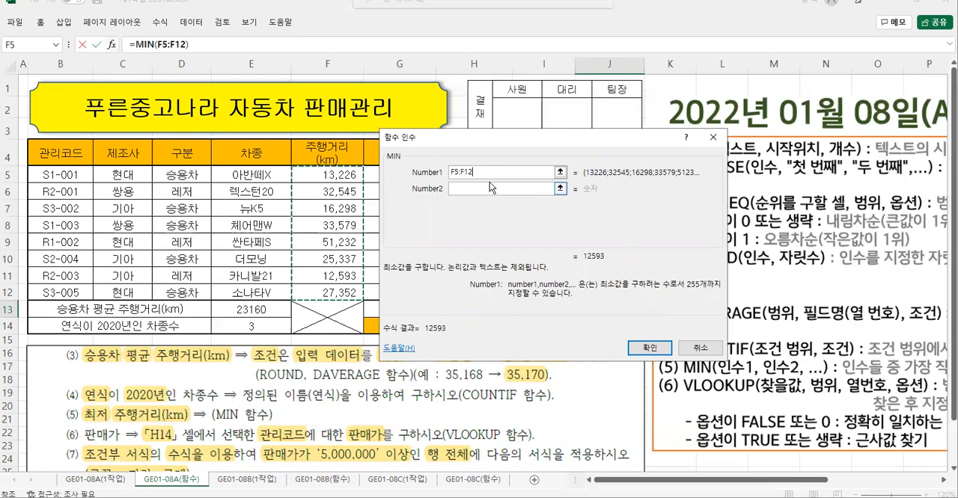
{"action": "left_click_drag", "start_coordinate": [307, 277], "coordinate": [307, 291]}
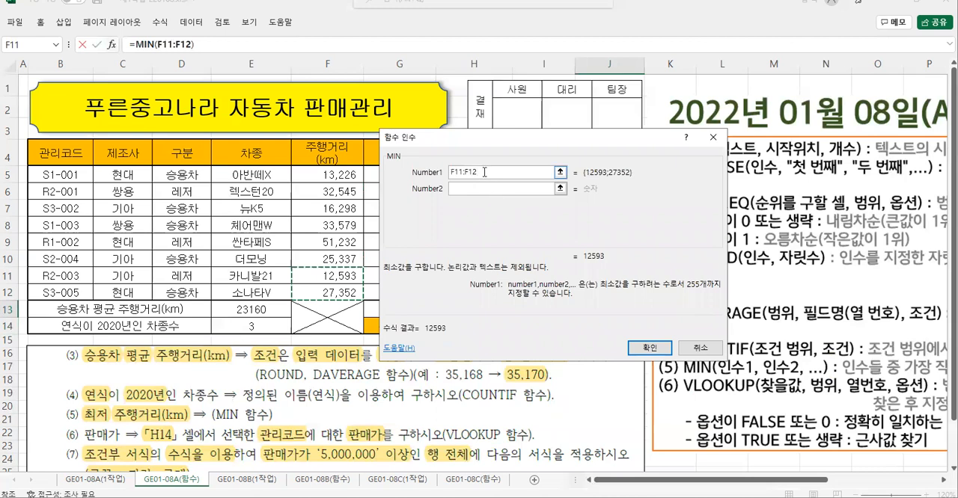
{"action": "left_click_drag", "start_coordinate": [325, 173], "coordinate": [322, 293]}
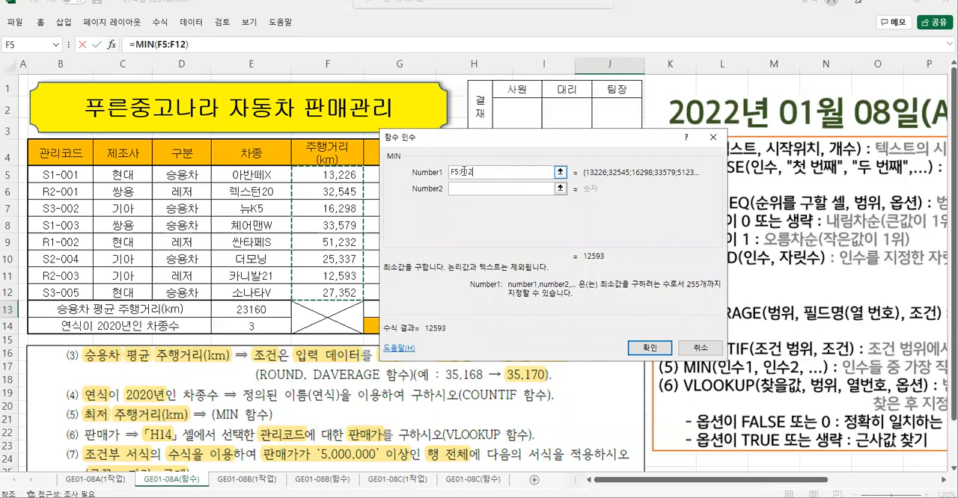
{"action": "left_click", "coordinate": [649, 348]}
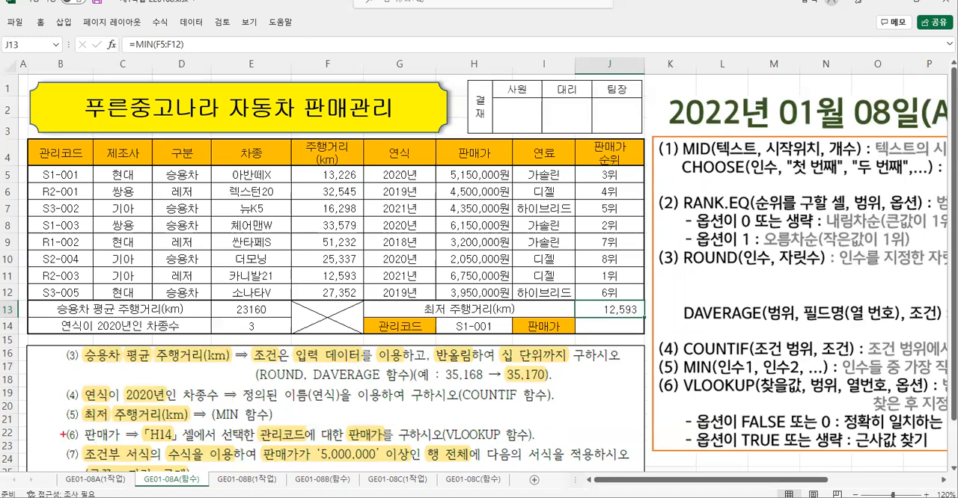
- Examine instruction (6) for 판매가 and identify the 관리코드 in H14 as VLOOKUP's 찾을값
{"action": "left_click_drag", "start_coordinate": [55, 422], "coordinate": [544, 446]}
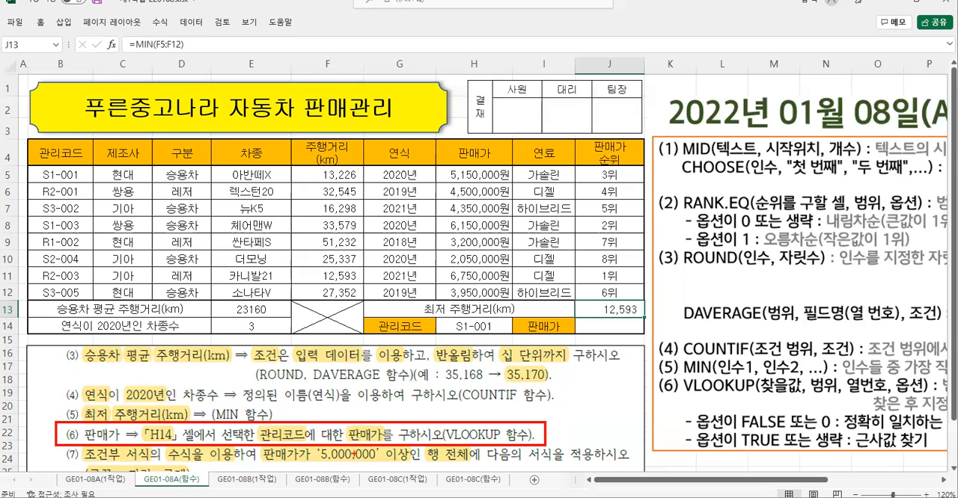
{"action": "mouse_move", "coordinate": [242, 440]}
{"action": "left_mouse_down"}
{"action": "mouse_move", "coordinate": [278, 450]}
{"action": "mouse_move", "coordinate": [298, 417]}
{"action": "mouse_move", "coordinate": [280, 449]}
{"action": "left_mouse_up"}
{"action": "mouse_move", "coordinate": [436, 316]}
{"action": "left_mouse_down"}
{"action": "mouse_move", "coordinate": [514, 335]}
{"action": "mouse_move", "coordinate": [479, 360]}
{"action": "mouse_move", "coordinate": [493, 350]}
{"action": "mouse_move", "coordinate": [497, 386]}
{"action": "mouse_move", "coordinate": [514, 384]}
{"action": "left_mouse_up"}
{"action": "mouse_move", "coordinate": [516, 375]}
{"action": "left_mouse_down"}
{"action": "mouse_move", "coordinate": [525, 379]}
{"action": "mouse_move", "coordinate": [510, 402]}
{"action": "left_mouse_up"}
{"action": "left_click_drag", "start_coordinate": [511, 398], "coordinate": [525, 404]}
{"action": "mouse_move", "coordinate": [537, 367]}
{"action": "left_mouse_down"}
{"action": "mouse_move", "coordinate": [525, 387]}
{"action": "mouse_move", "coordinate": [551, 384]}
{"action": "mouse_move", "coordinate": [547, 406]}
{"action": "mouse_move", "coordinate": [587, 372]}
{"action": "left_mouse_up"}
{"action": "left_click_drag", "start_coordinate": [582, 371], "coordinate": [591, 380]}
{"action": "mouse_move", "coordinate": [563, 383]}
{"action": "left_mouse_down"}
{"action": "mouse_move", "coordinate": [572, 407]}
{"action": "mouse_move", "coordinate": [582, 404]}
{"action": "left_mouse_up"}
{"action": "left_click_drag", "start_coordinate": [591, 399], "coordinate": [600, 407]}
{"action": "left_click_drag", "start_coordinate": [465, 372], "coordinate": [453, 395]}
{"action": "left_click_drag", "start_coordinate": [464, 381], "coordinate": [484, 370]}
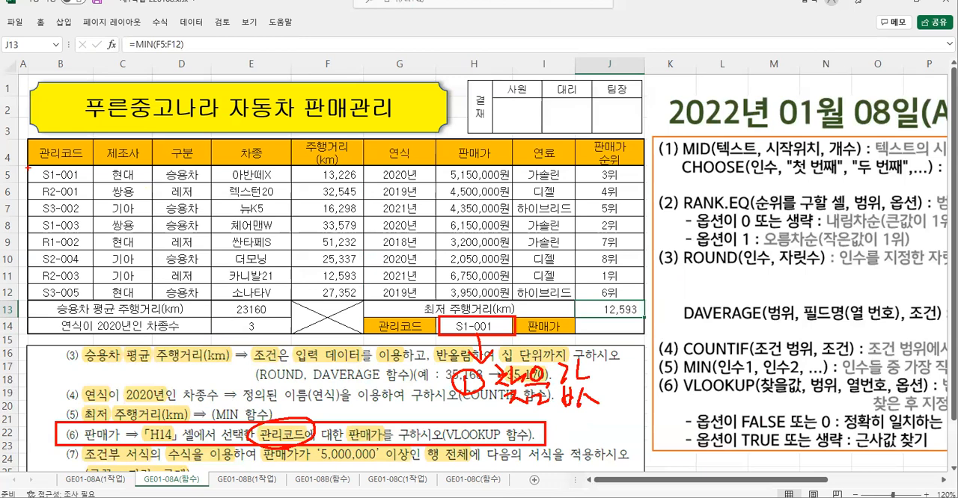
- Examine the table from 관리코드 to 판매가, B5:H12, as VLOOKUP's 범위 with 관리코드 as its first column
{"action": "left_click_drag", "start_coordinate": [29, 167], "coordinate": [30, 258]}
{"action": "left_click_drag", "start_coordinate": [222, 260], "coordinate": [512, 299]}
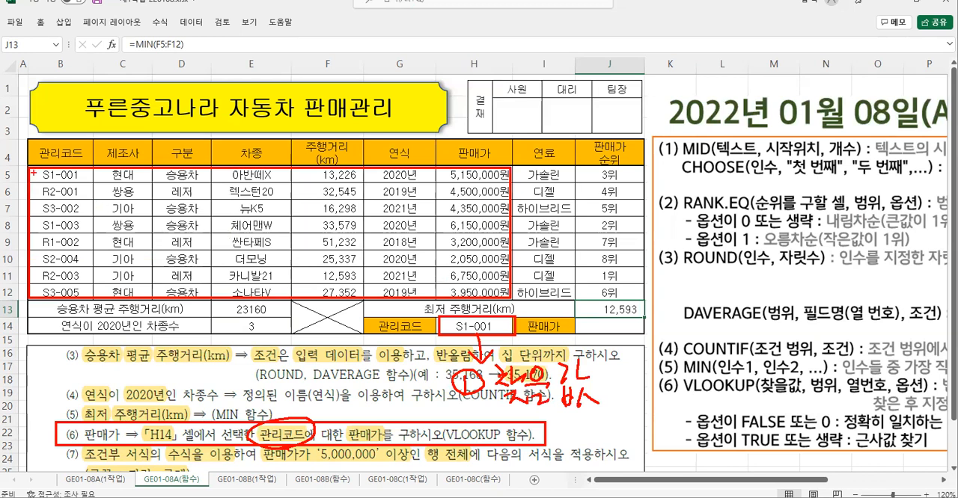
{"action": "mouse_move", "coordinate": [32, 175]}
{"action": "left_mouse_down"}
{"action": "mouse_move", "coordinate": [42, 172]}
{"action": "mouse_move", "coordinate": [42, 204]}
{"action": "left_mouse_up"}
{"action": "mouse_move", "coordinate": [224, 219]}
{"action": "left_mouse_down"}
{"action": "mouse_move", "coordinate": [242, 234]}
{"action": "mouse_move", "coordinate": [206, 230]}
{"action": "mouse_move", "coordinate": [256, 231]}
{"action": "mouse_move", "coordinate": [247, 241]}
{"action": "left_mouse_up"}
{"action": "mouse_move", "coordinate": [266, 207]}
{"action": "left_mouse_down"}
{"action": "mouse_move", "coordinate": [269, 231]}
{"action": "mouse_move", "coordinate": [290, 210]}
{"action": "mouse_move", "coordinate": [298, 235]}
{"action": "left_mouse_up"}
{"action": "left_click_drag", "start_coordinate": [287, 239], "coordinate": [302, 250]}
{"action": "left_click_drag", "start_coordinate": [313, 211], "coordinate": [314, 244]}
{"action": "left_click_drag", "start_coordinate": [327, 200], "coordinate": [328, 252]}
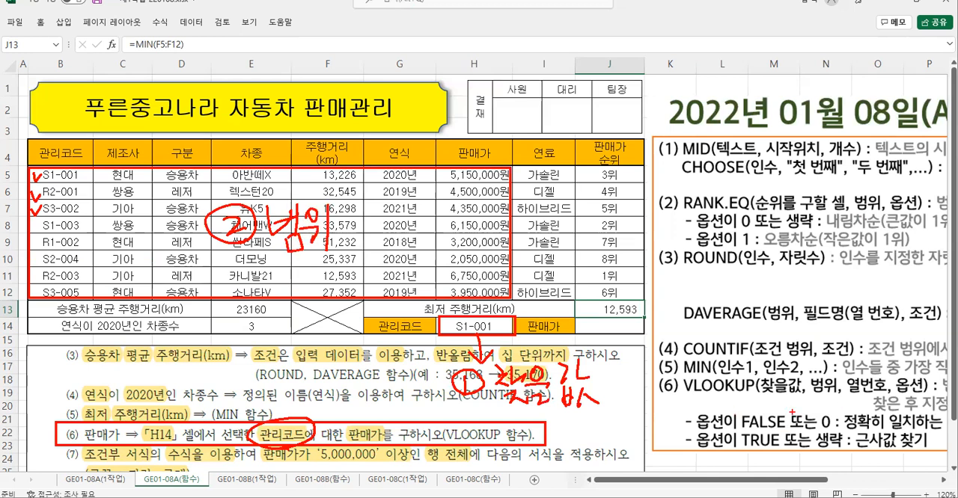
- Check the VLOOKUP syntax and count the table's columns from 관리코드 to find the 열번호 of 판매가
{"action": "mouse_move", "coordinate": [658, 372]}
{"action": "left_mouse_down"}
{"action": "mouse_move", "coordinate": [844, 400]}
{"action": "mouse_move", "coordinate": [937, 374]}
{"action": "mouse_move", "coordinate": [660, 372]}
{"action": "left_mouse_up"}
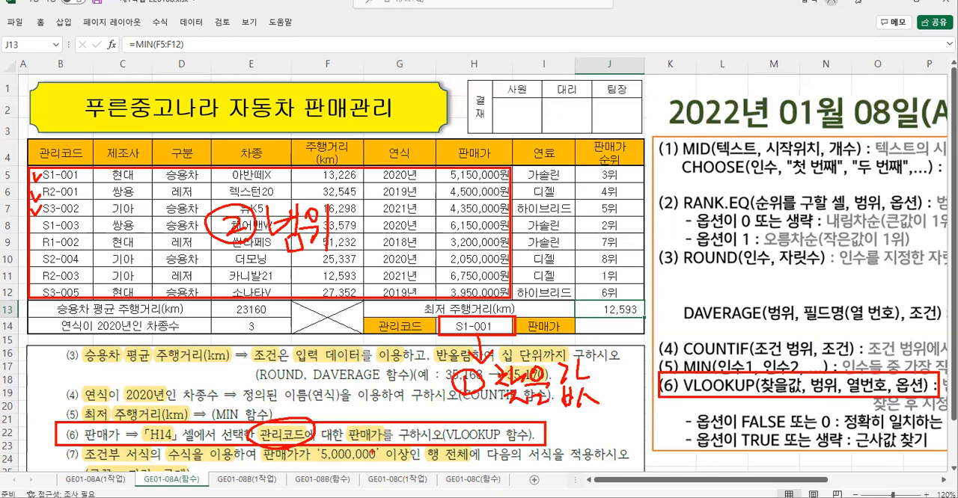
{"action": "mouse_move", "coordinate": [366, 451]}
{"action": "left_mouse_down"}
{"action": "mouse_move", "coordinate": [331, 423]}
{"action": "mouse_move", "coordinate": [383, 443]}
{"action": "left_mouse_up"}
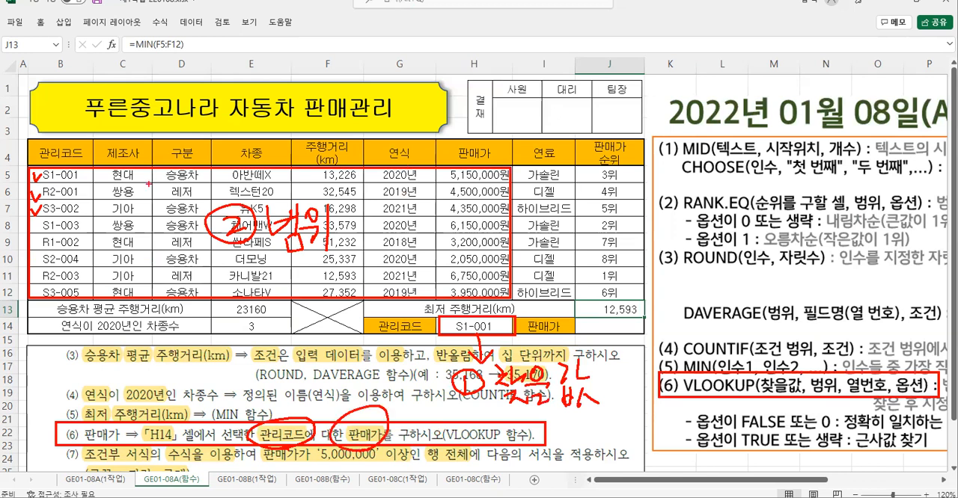
{"action": "left_click_drag", "start_coordinate": [68, 184], "coordinate": [64, 205]}
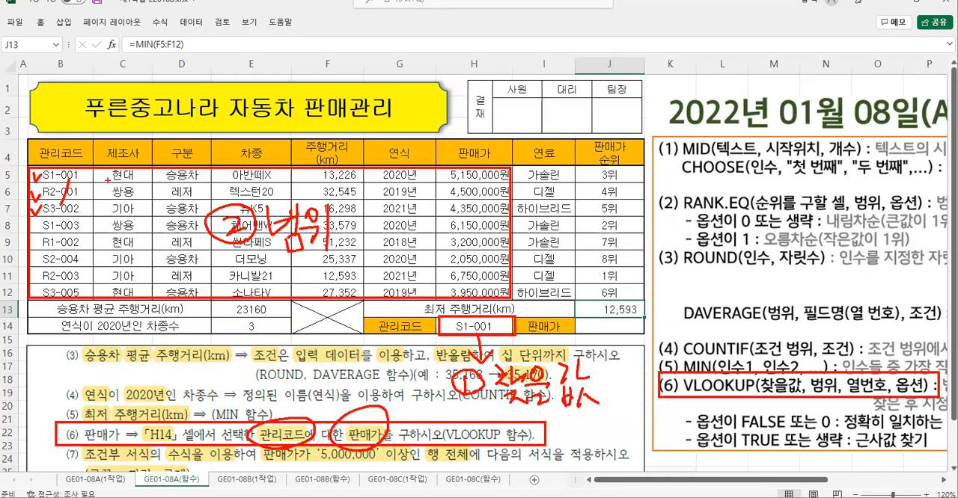
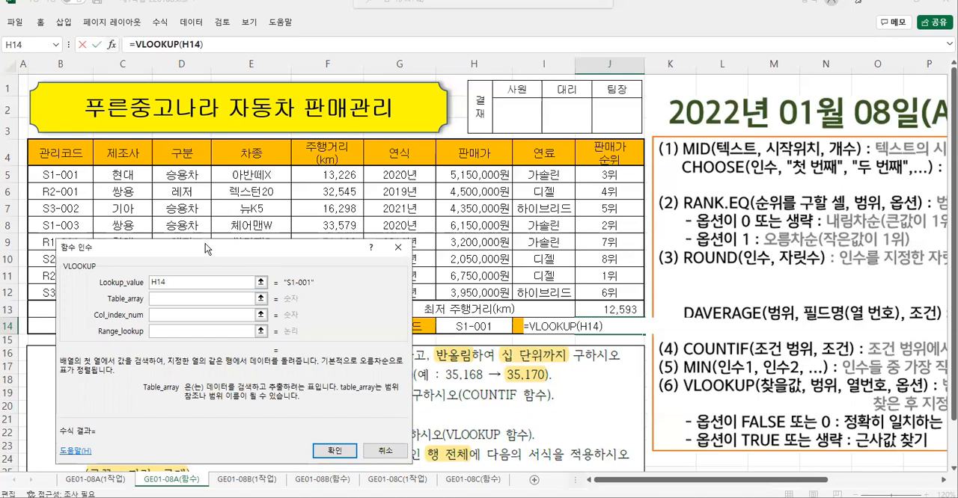
- Set VLOOKUP's Table_array to the cells from 관리코드 to 판매가, B5:H12
{"action": "left_click_drag", "start_coordinate": [207, 248], "coordinate": [296, 222]}
{"action": "key", "text": "Tab"}
{"action": "left_click_drag", "start_coordinate": [60, 174], "coordinate": [479, 292]}
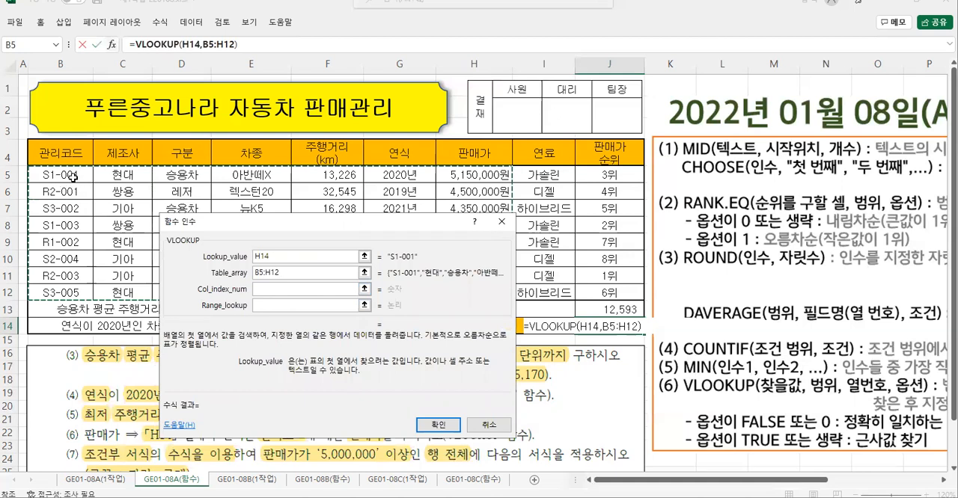
- Count the table's columns from 관리코드 to 판매가 and set VLOOKUP's Col_index_num to 7
{"action": "left_click", "coordinate": [263, 289]}
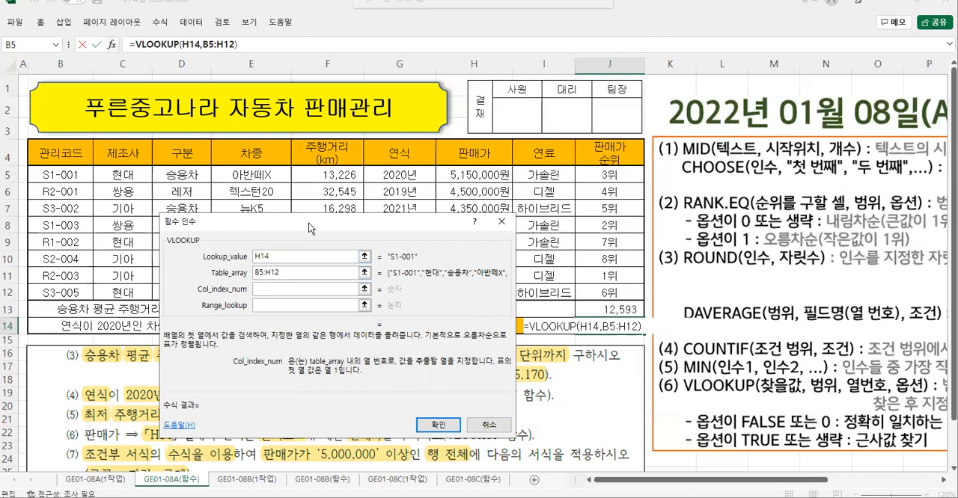
{"action": "left_click_drag", "start_coordinate": [308, 223], "coordinate": [218, 205]}
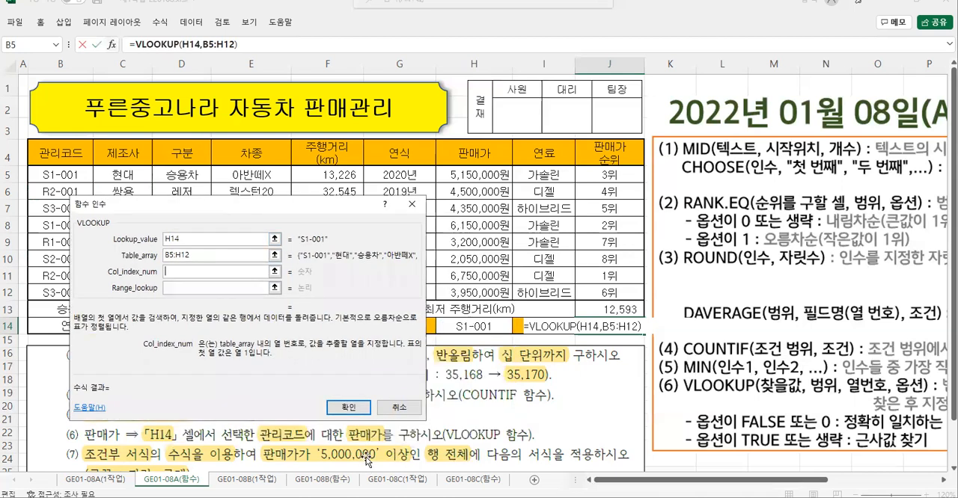
{"action": "mouse_move", "coordinate": [359, 446]}
{"action": "left_mouse_down"}
{"action": "mouse_move", "coordinate": [353, 417]}
{"action": "mouse_move", "coordinate": [350, 449]}
{"action": "left_mouse_up"}
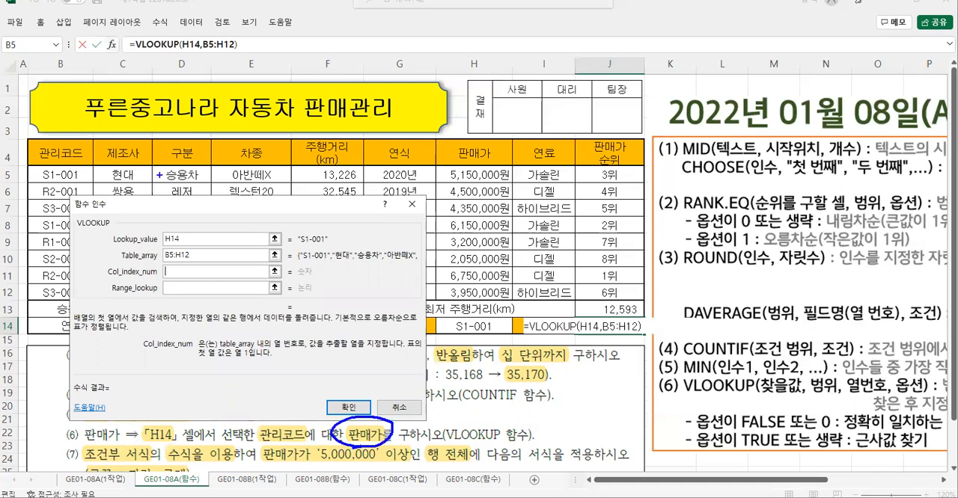
{"action": "left_click_drag", "start_coordinate": [72, 147], "coordinate": [56, 178]}
{"action": "left_click_drag", "start_coordinate": [94, 155], "coordinate": [139, 172]}
{"action": "mouse_move", "coordinate": [171, 154]}
{"action": "left_mouse_down"}
{"action": "mouse_move", "coordinate": [199, 160]}
{"action": "mouse_move", "coordinate": [190, 184]}
{"action": "left_mouse_up"}
{"action": "mouse_move", "coordinate": [241, 153]}
{"action": "left_mouse_down"}
{"action": "mouse_move", "coordinate": [277, 172]}
{"action": "mouse_move", "coordinate": [267, 189]}
{"action": "left_mouse_up"}
{"action": "mouse_move", "coordinate": [319, 150]}
{"action": "left_mouse_down"}
{"action": "mouse_move", "coordinate": [314, 180]}
{"action": "mouse_move", "coordinate": [355, 159]}
{"action": "mouse_move", "coordinate": [403, 175]}
{"action": "mouse_move", "coordinate": [391, 167]}
{"action": "left_mouse_up"}
{"action": "left_click_drag", "start_coordinate": [474, 166], "coordinate": [488, 199]}
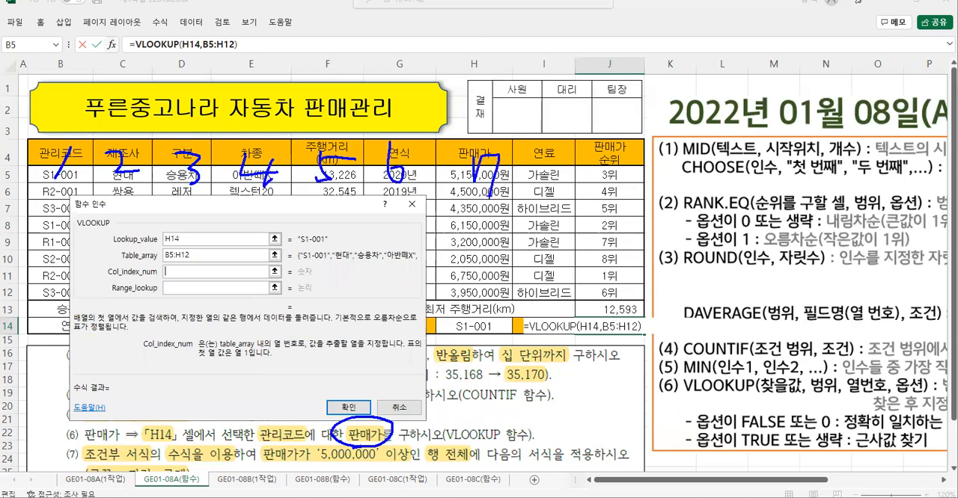
{"action": "key", "text": "Escape"}
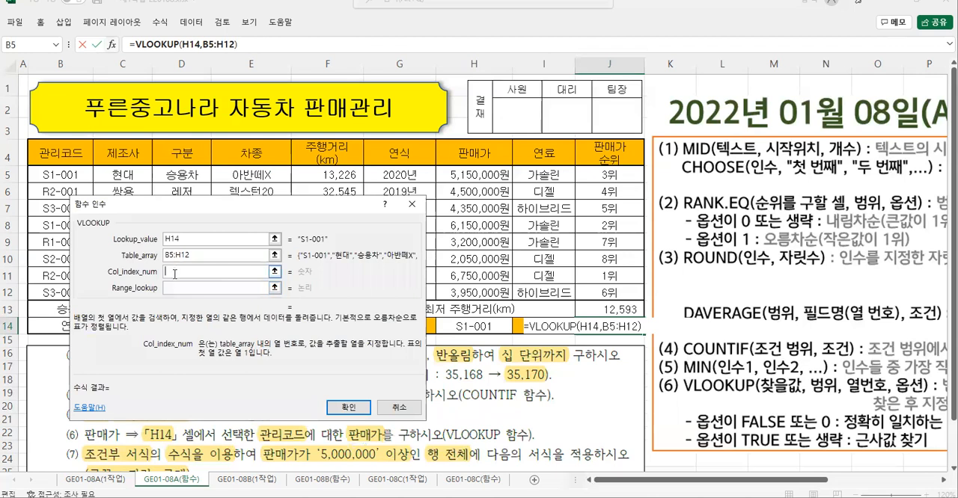
{"action": "type", "text": "7"}
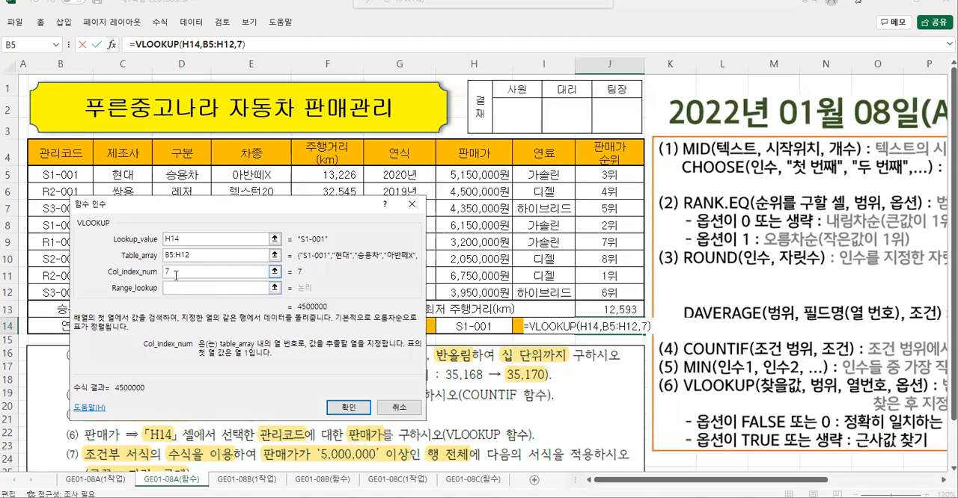
- Set VLOOKUP's Range_lookup to 0 for an exact match and confirm the function
{"action": "left_click", "coordinate": [174, 288]}
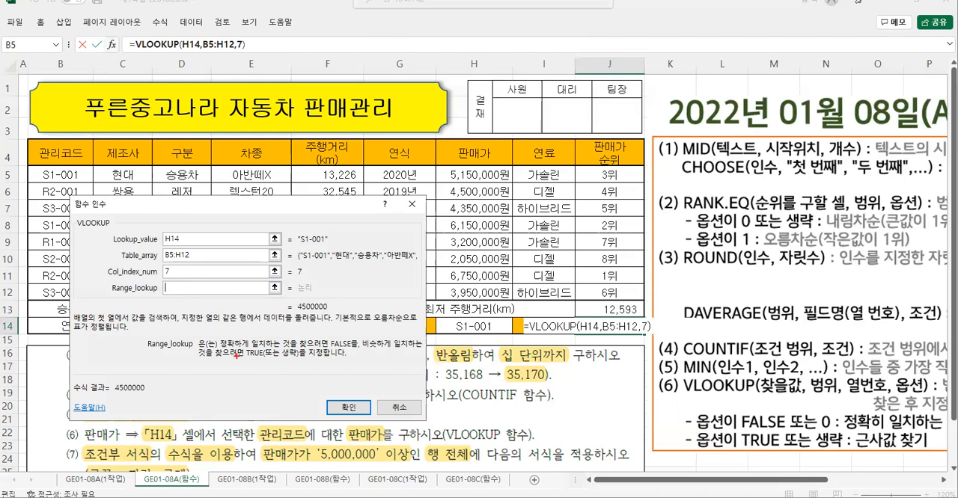
{"action": "mouse_move", "coordinate": [221, 336]}
{"action": "left_mouse_down"}
{"action": "mouse_move", "coordinate": [279, 353]}
{"action": "mouse_move", "coordinate": [356, 353]}
{"action": "left_mouse_up"}
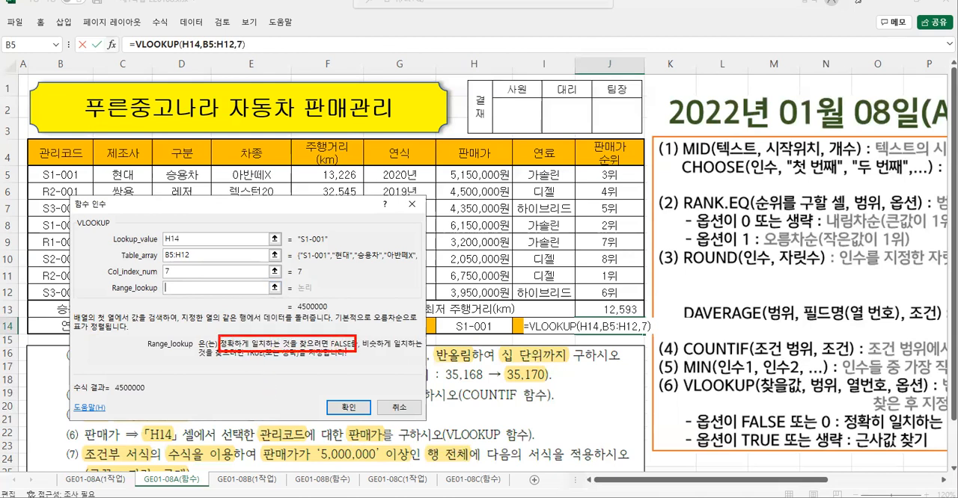
{"action": "mouse_move", "coordinate": [345, 303]}
{"action": "left_mouse_down"}
{"action": "mouse_move", "coordinate": [342, 331]}
{"action": "mouse_move", "coordinate": [350, 299]}
{"action": "left_mouse_up"}
{"action": "left_click_drag", "start_coordinate": [172, 284], "coordinate": [175, 294]}
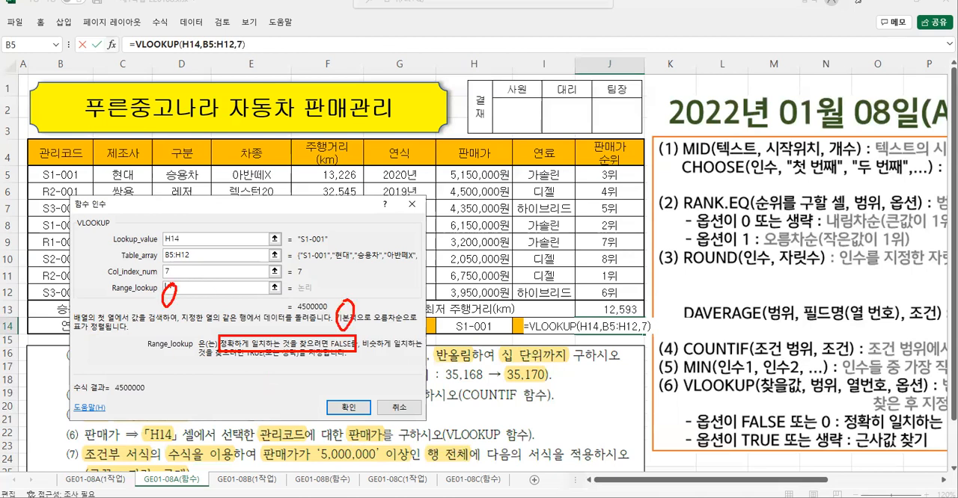
{"action": "key", "text": "Escape"}
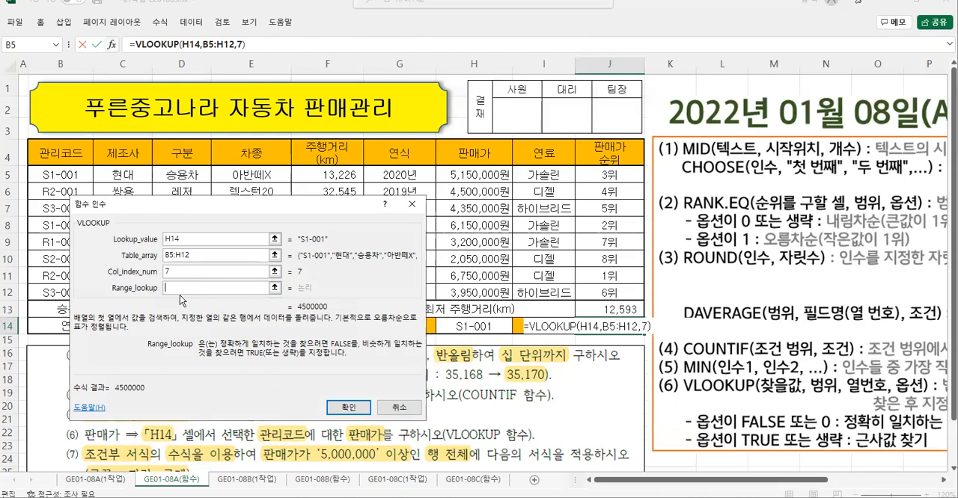
{"action": "type", "text": "0"}
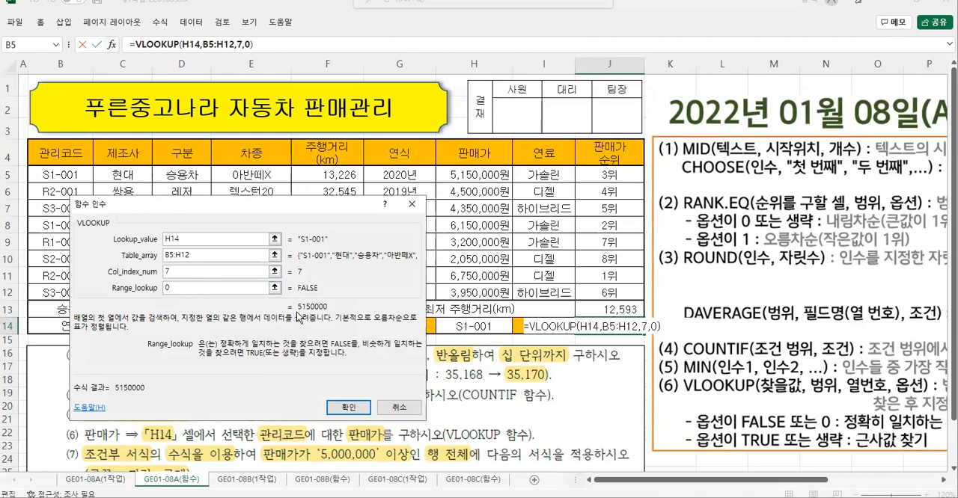
{"action": "left_click", "coordinate": [349, 408]}
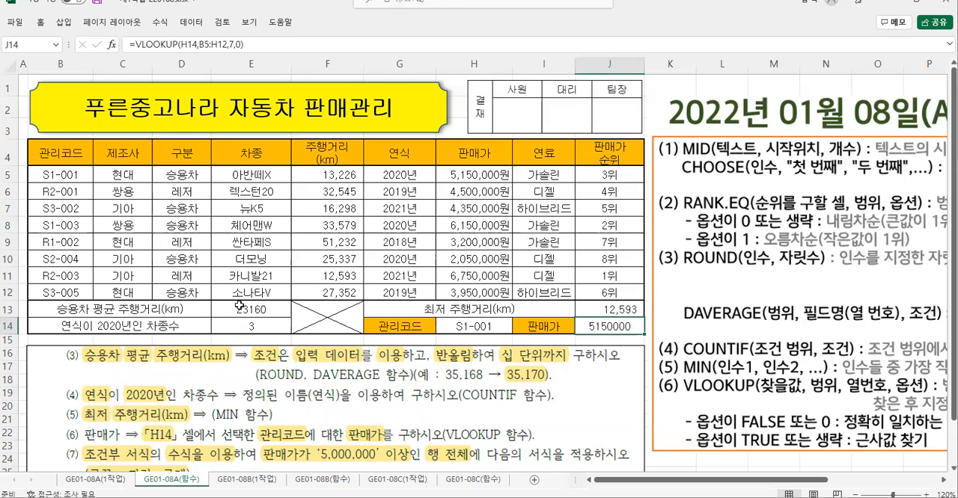
- Apply the comma number style to the result cells E13:E14 and J13:J14
{"action": "left_click_drag", "start_coordinate": [239, 307], "coordinate": [238, 323]}
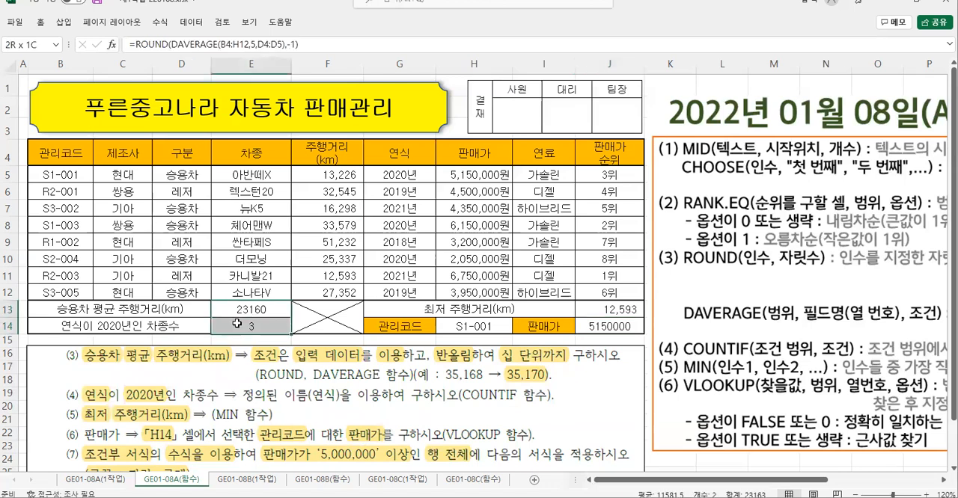
{"action": "left_click_drag", "start_coordinate": [595, 313], "coordinate": [597, 325]}
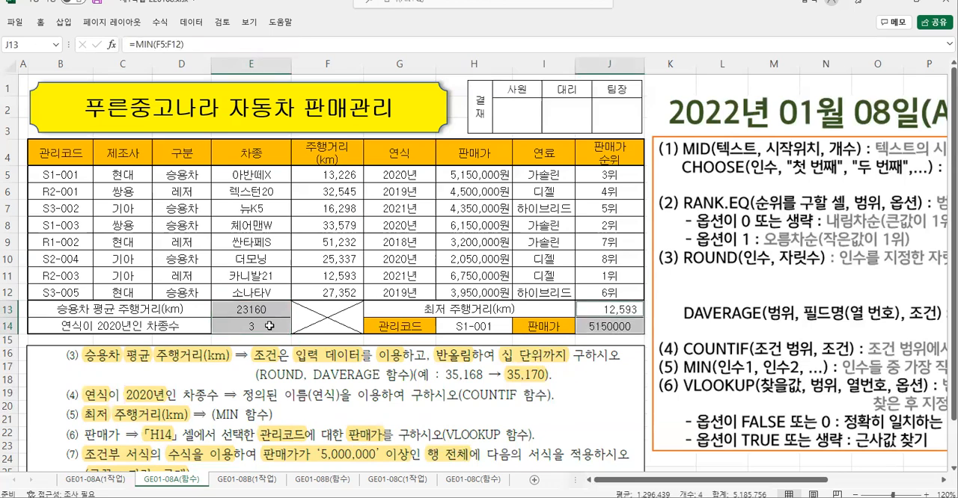
{"action": "right_click", "coordinate": [273, 324]}
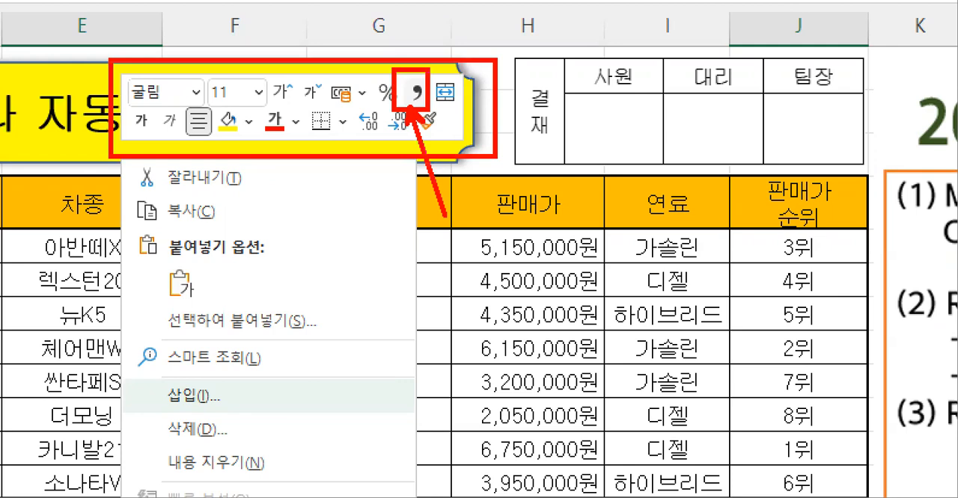
{"action": "key", "text": "Escape"}
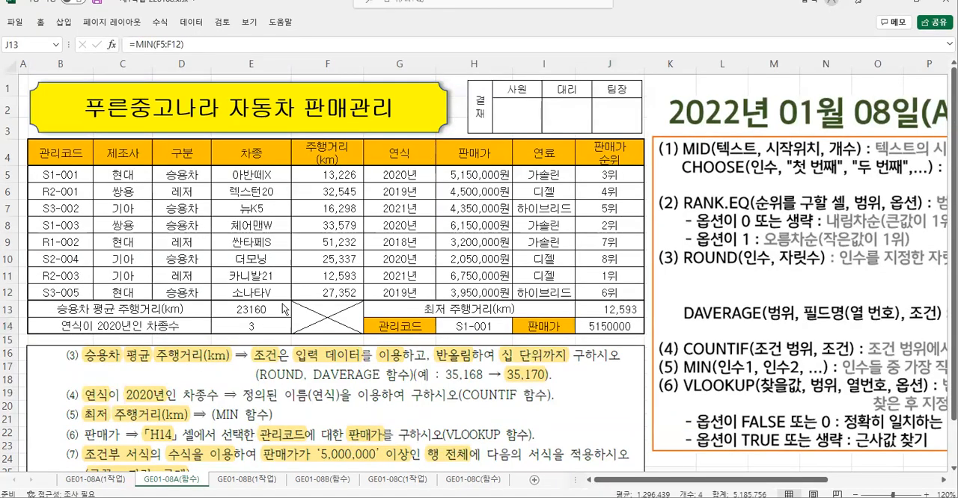
{"action": "right_click", "coordinate": [254, 309]}
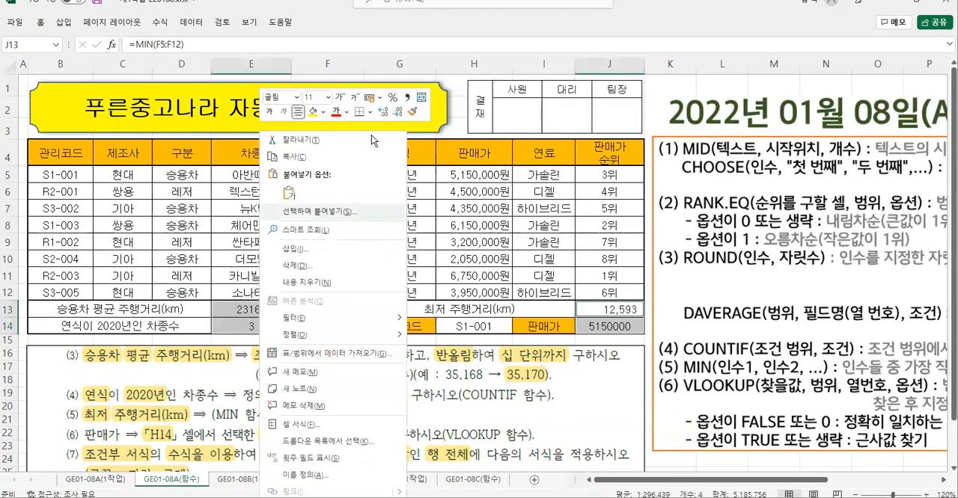
{"action": "left_click", "coordinate": [406, 100]}
{"action": "left_click", "coordinate": [596, 325]}
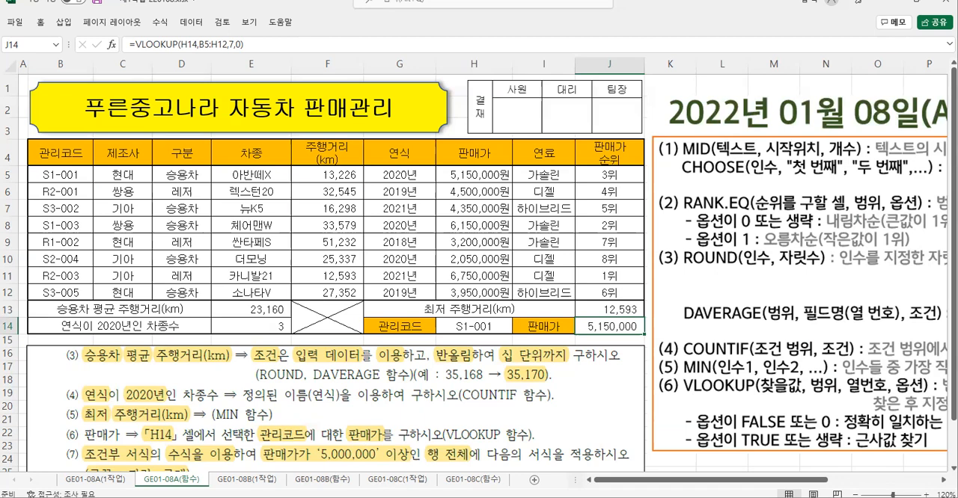
- Switch to the GE01-08B(함수) sheet and move the instruction picture up to sit just below the table
{"action": "left_click", "coordinate": [321, 480]}
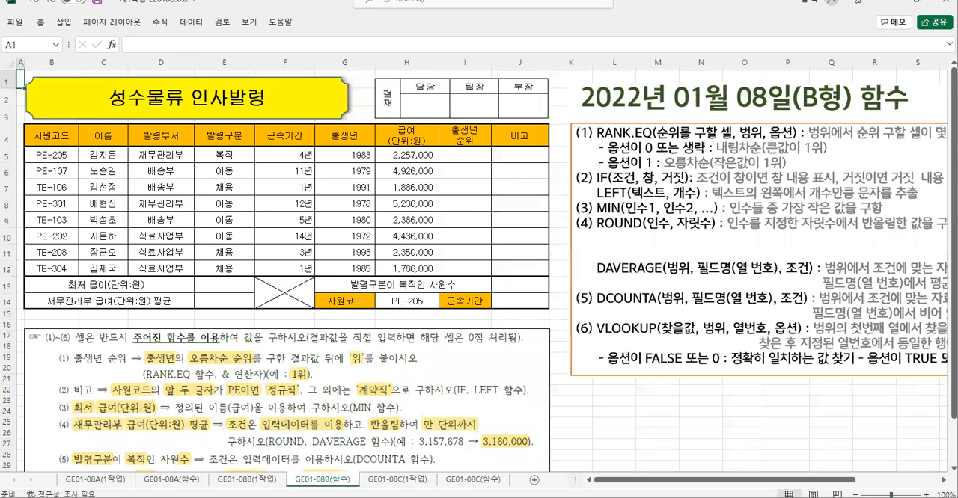
{"action": "left_click_drag", "start_coordinate": [705, 480], "coordinate": [718, 480]}
{"action": "scroll", "coordinate": [487, 368], "scroll_direction": "up", "scroll_amount": 2}
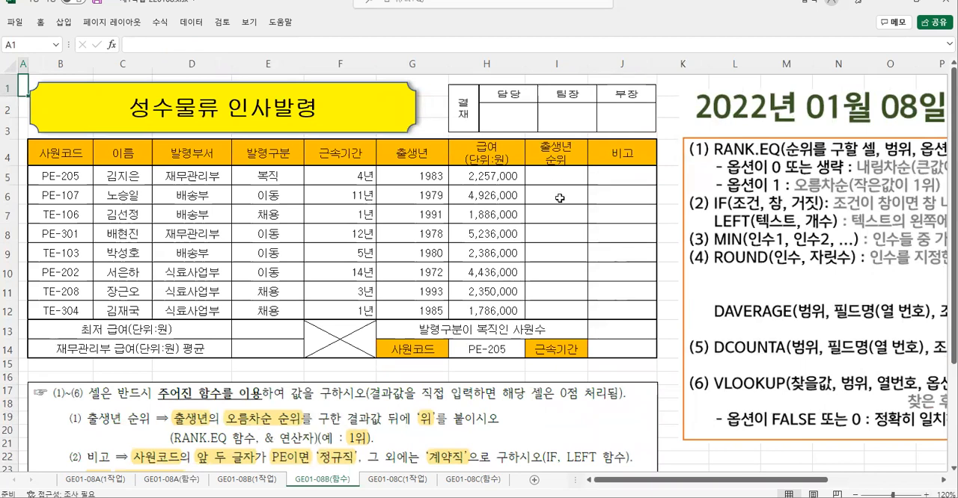
{"action": "left_click", "coordinate": [555, 172]}
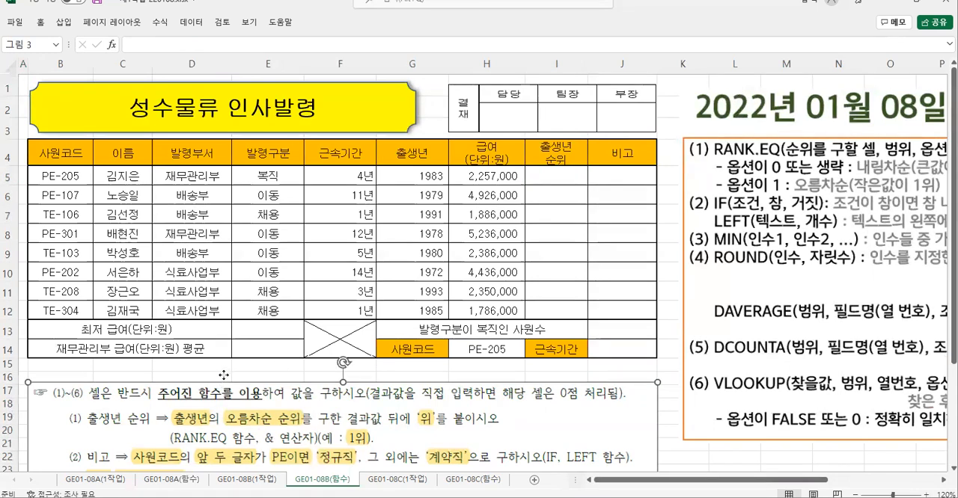
{"action": "left_click_drag", "start_coordinate": [220, 389], "coordinate": [220, 371]}
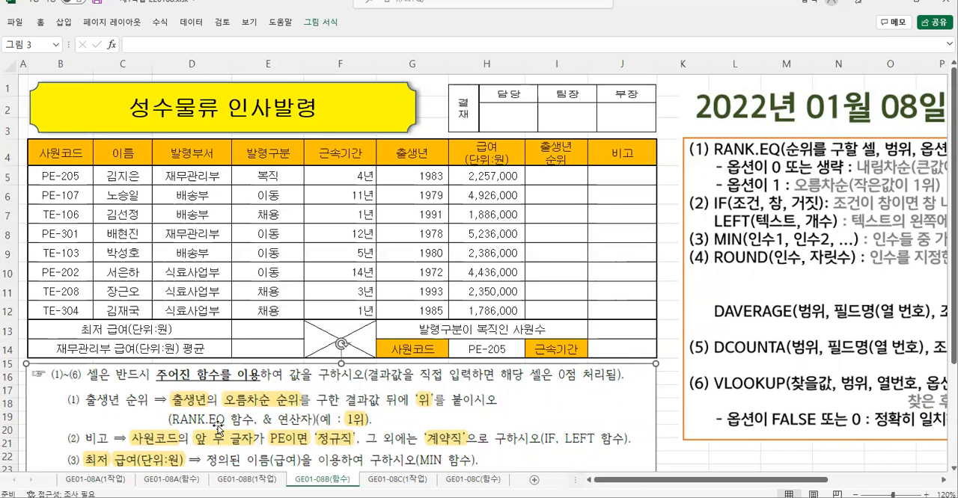
- Examine instruction (1) for 출생년 순위 and the RANK.EQ syntax to identify the cell to rank, the 출생년 range and the 오름차순 option
{"action": "mouse_move", "coordinate": [59, 384]}
{"action": "left_mouse_down"}
{"action": "mouse_move", "coordinate": [112, 413]}
{"action": "mouse_move", "coordinate": [495, 431]}
{"action": "left_mouse_up"}
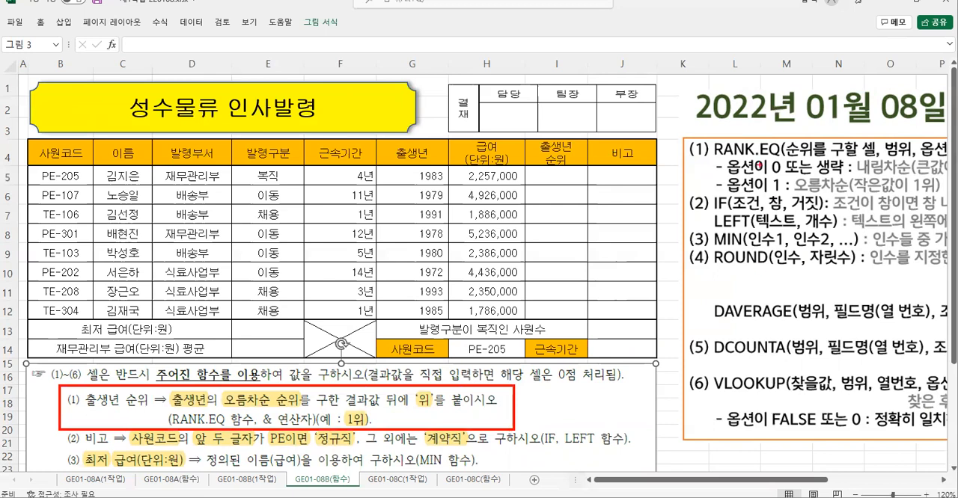
{"action": "mouse_move", "coordinate": [709, 137]}
{"action": "left_mouse_down"}
{"action": "mouse_move", "coordinate": [710, 150]}
{"action": "mouse_move", "coordinate": [953, 159]}
{"action": "left_mouse_up"}
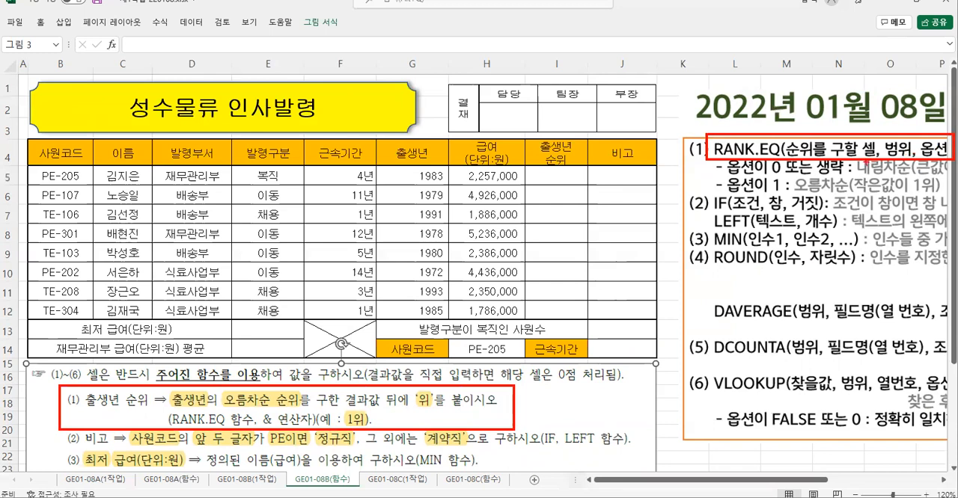
{"action": "left_click_drag", "start_coordinate": [853, 157], "coordinate": [913, 176]}
{"action": "mouse_move", "coordinate": [815, 155]}
{"action": "left_mouse_down"}
{"action": "mouse_move", "coordinate": [850, 175]}
{"action": "mouse_move", "coordinate": [815, 196]}
{"action": "mouse_move", "coordinate": [851, 197]}
{"action": "left_mouse_up"}
{"action": "left_click_drag", "start_coordinate": [769, 174], "coordinate": [785, 197]}
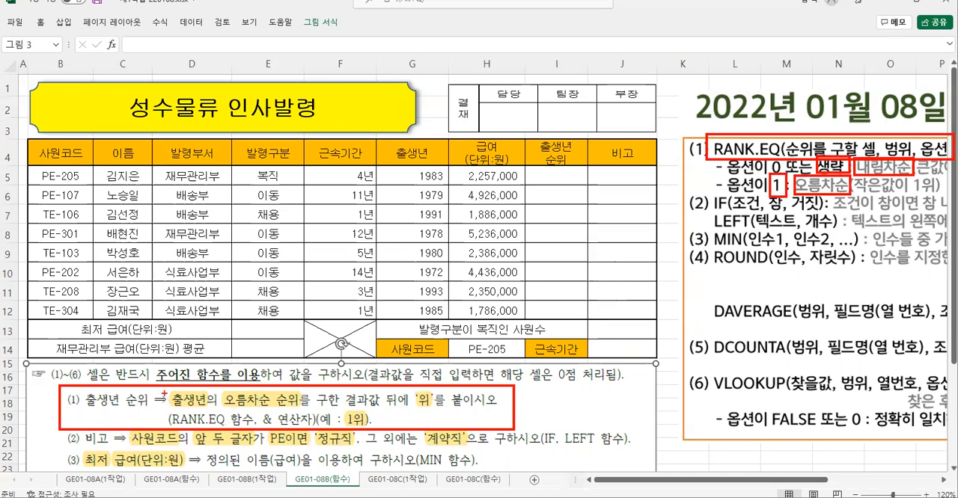
{"action": "left_click_drag", "start_coordinate": [166, 391], "coordinate": [209, 411]}
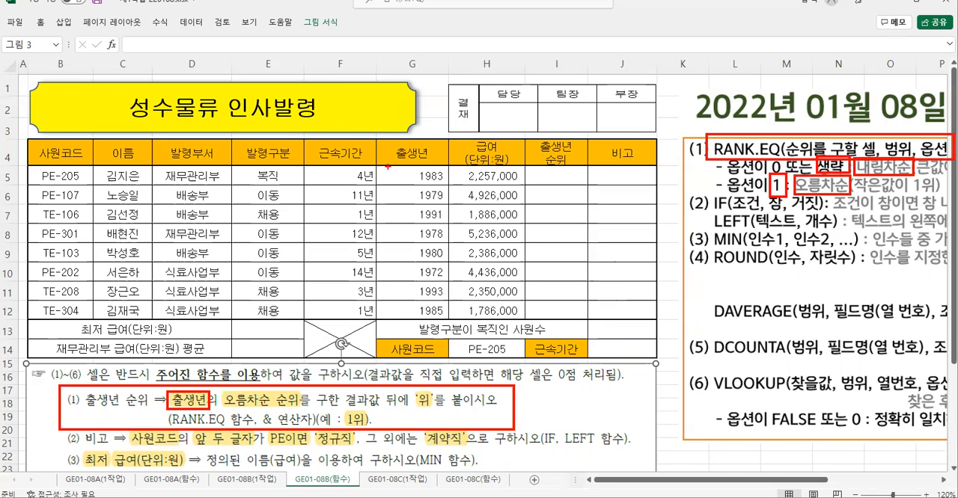
{"action": "left_click_drag", "start_coordinate": [390, 166], "coordinate": [446, 185]}
{"action": "mouse_move", "coordinate": [381, 170]}
{"action": "left_mouse_down"}
{"action": "mouse_move", "coordinate": [377, 262]}
{"action": "mouse_move", "coordinate": [451, 307]}
{"action": "mouse_move", "coordinate": [451, 166]}
{"action": "left_mouse_up"}
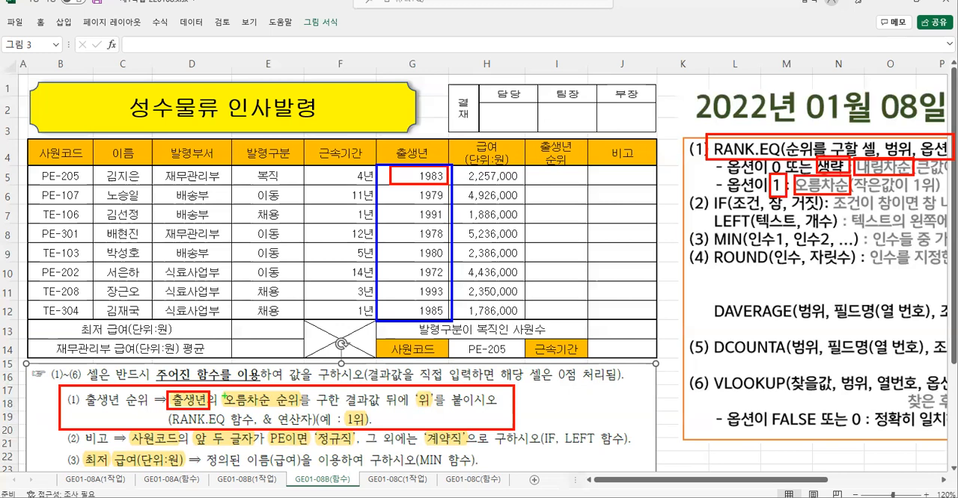
{"action": "left_click_drag", "start_coordinate": [218, 388], "coordinate": [307, 410]}
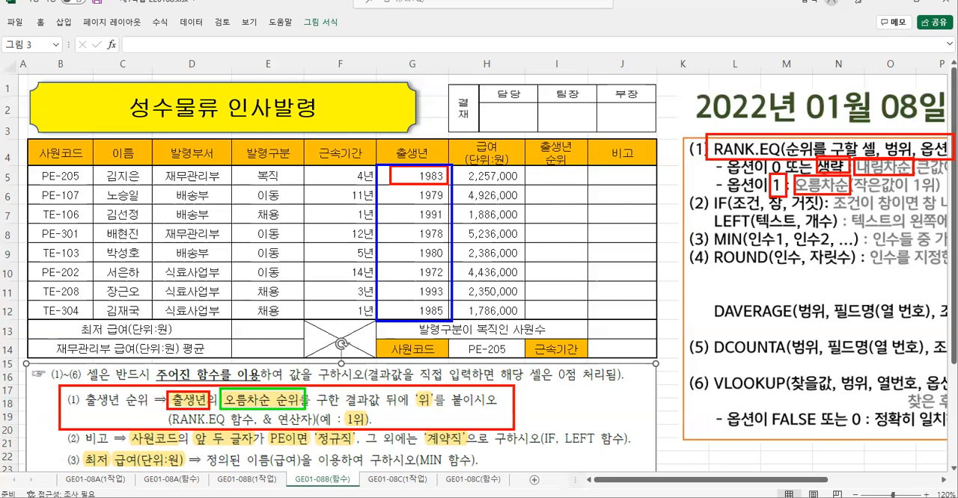
{"action": "left_click_drag", "start_coordinate": [265, 345], "coordinate": [266, 376]}
{"action": "key", "text": "Escape"}
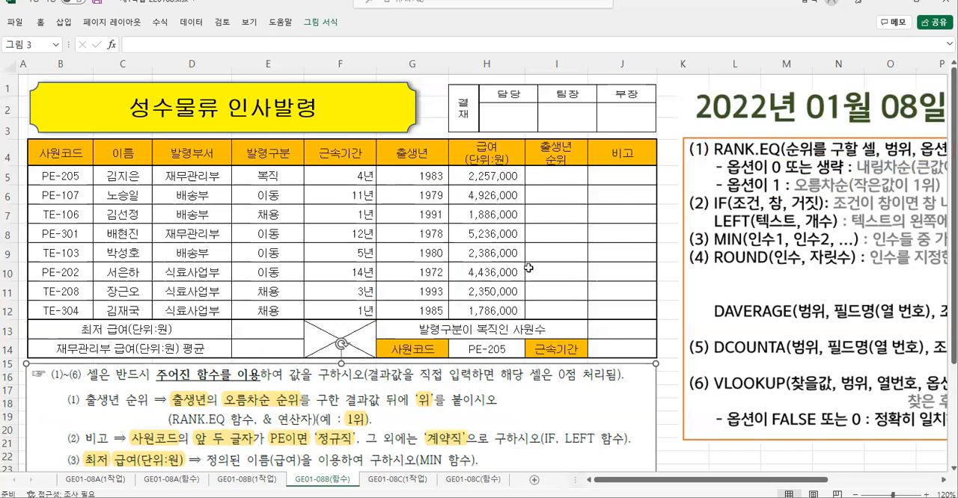
- Start a RANK.EQ function in I5 with its arguments dialog and set Number to the 출생년 cell G5
{"action": "left_click", "coordinate": [568, 174]}
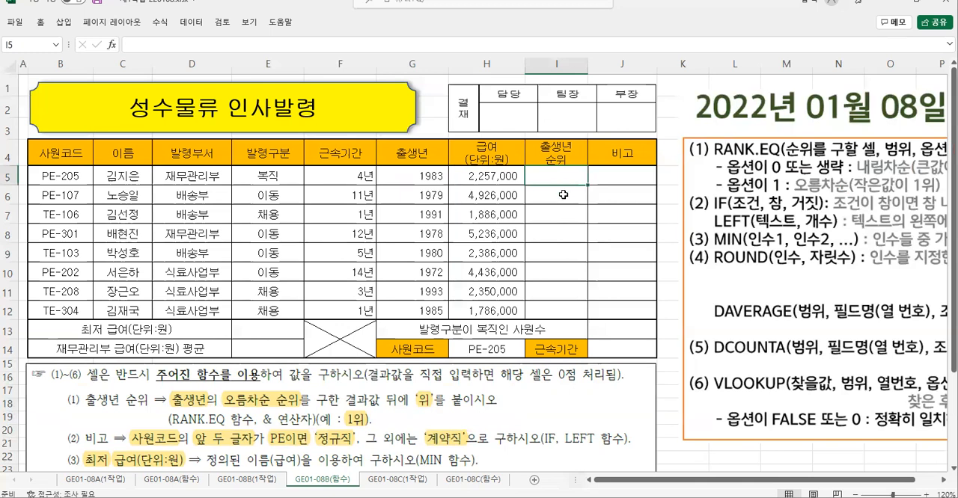
{"action": "type", "text": "=r"}
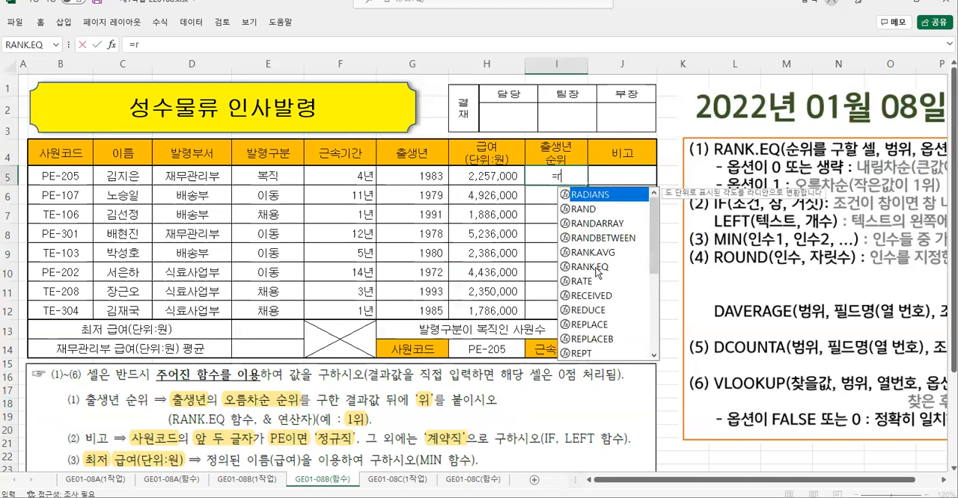
{"action": "double_click", "coordinate": [595, 269]}
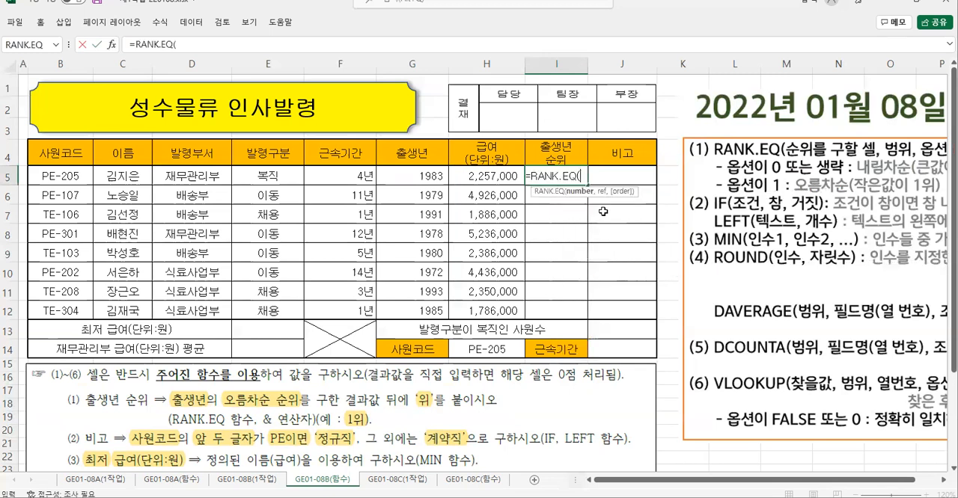
{"action": "left_click", "coordinate": [111, 46]}
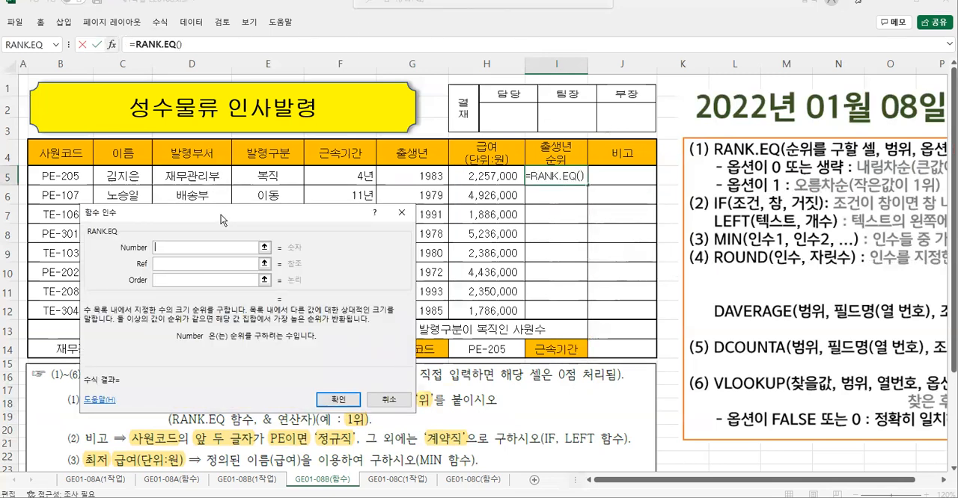
{"action": "left_click_drag", "start_coordinate": [220, 215], "coordinate": [213, 185]}
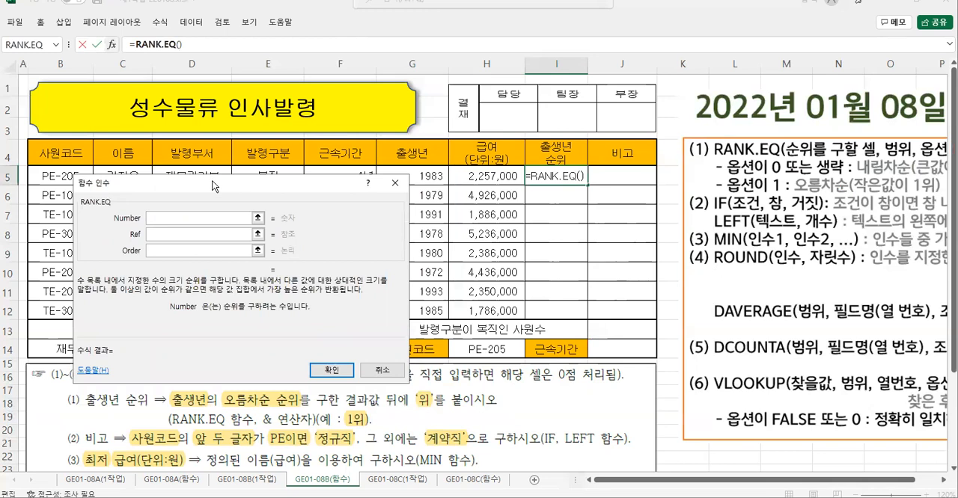
{"action": "left_click", "coordinate": [419, 174]}
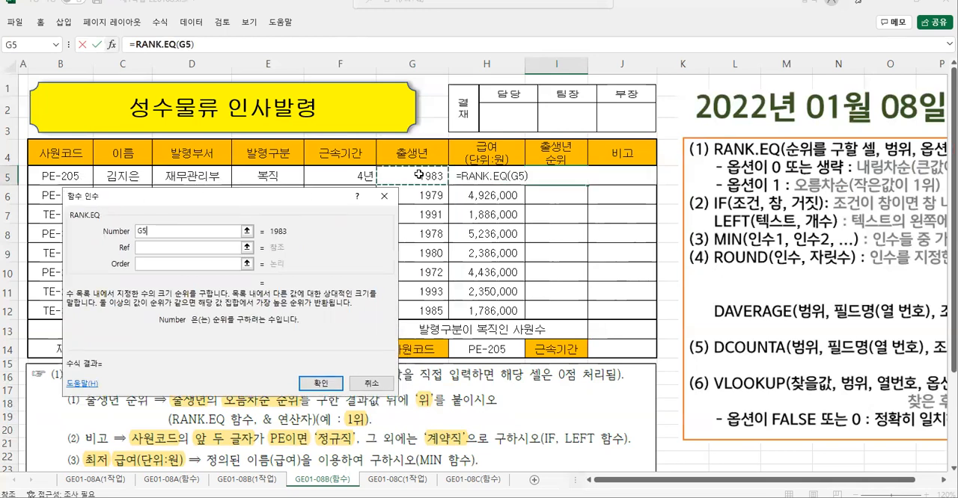
- Set RANK.EQ's Ref to the 출생년 range G5:G12 as the absolute reference $G$5:$G$12
{"action": "left_click", "coordinate": [154, 246]}
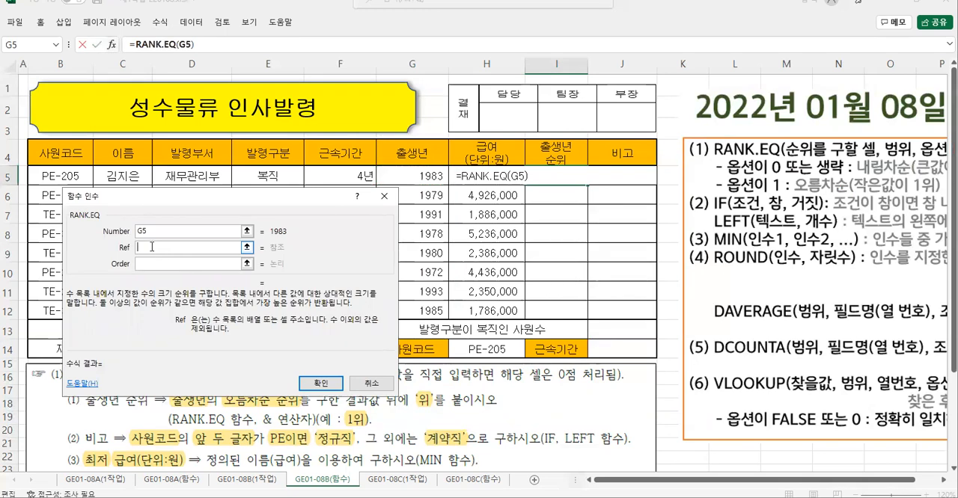
{"action": "left_click", "coordinate": [422, 177]}
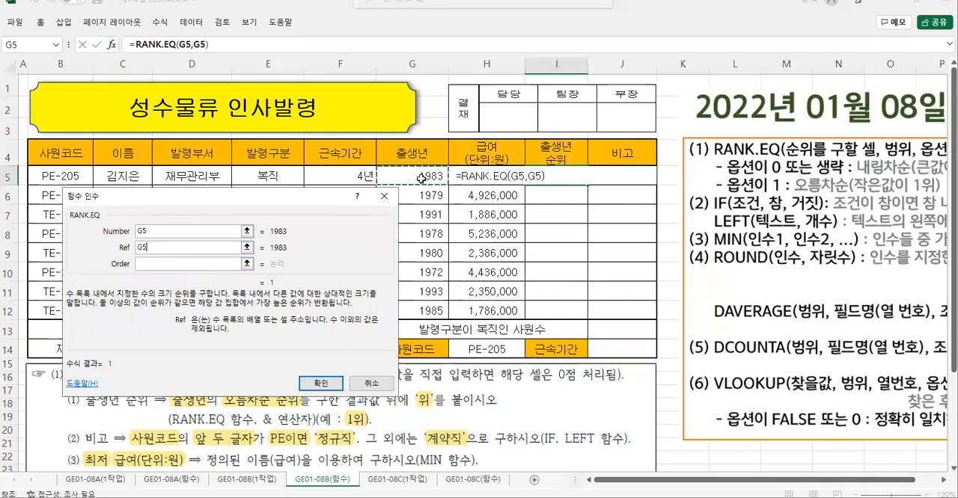
{"action": "left_click_drag", "start_coordinate": [423, 177], "coordinate": [412, 307]}
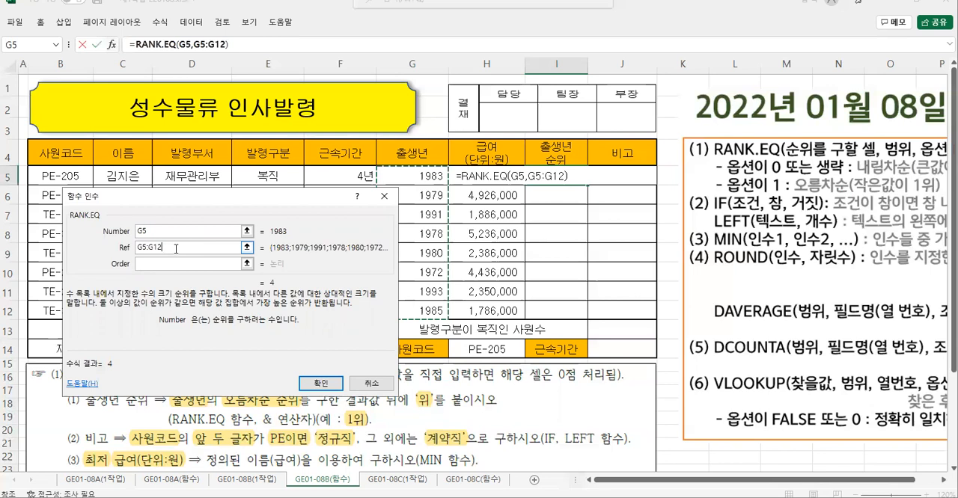
{"action": "key", "text": "F4"}
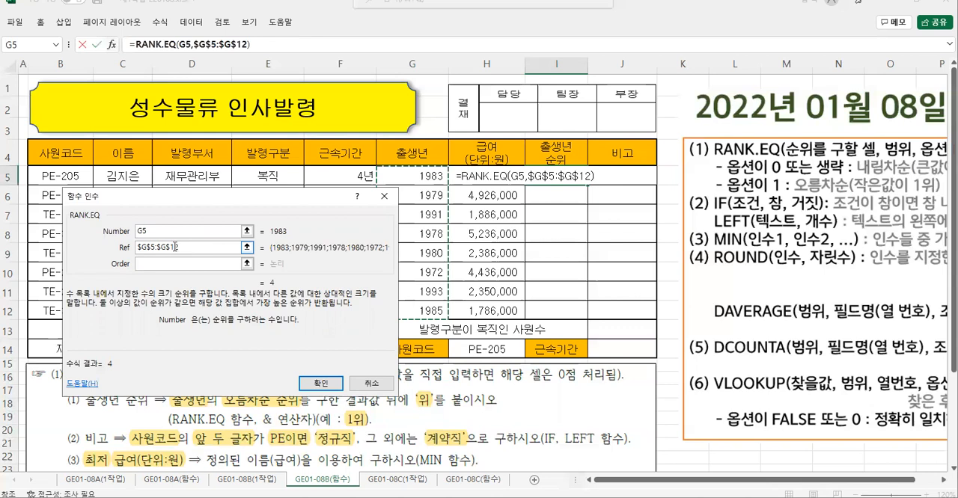
- Set RANK.EQ's Order to 1 for ascending ranking and confirm the function
{"action": "left_click", "coordinate": [140, 265]}
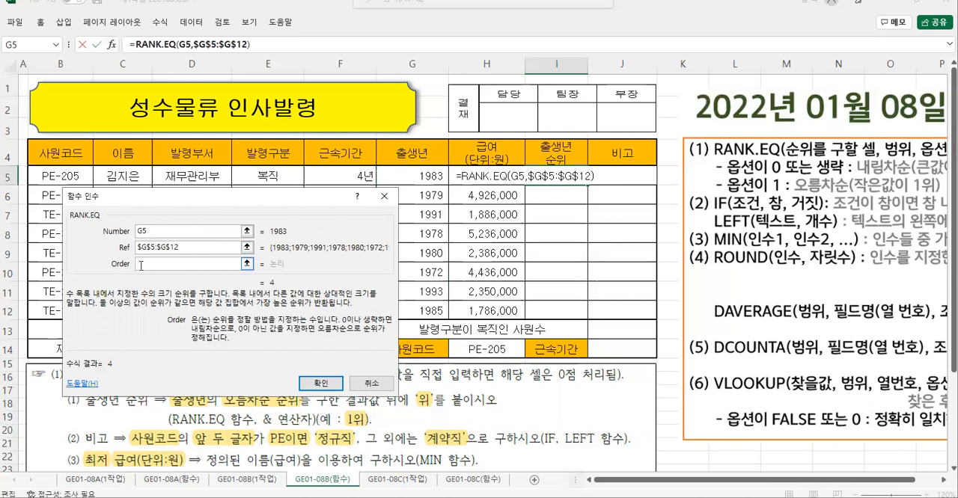
{"action": "type", "text": "1"}
{"action": "left_click_drag", "start_coordinate": [186, 199], "coordinate": [179, 172]}
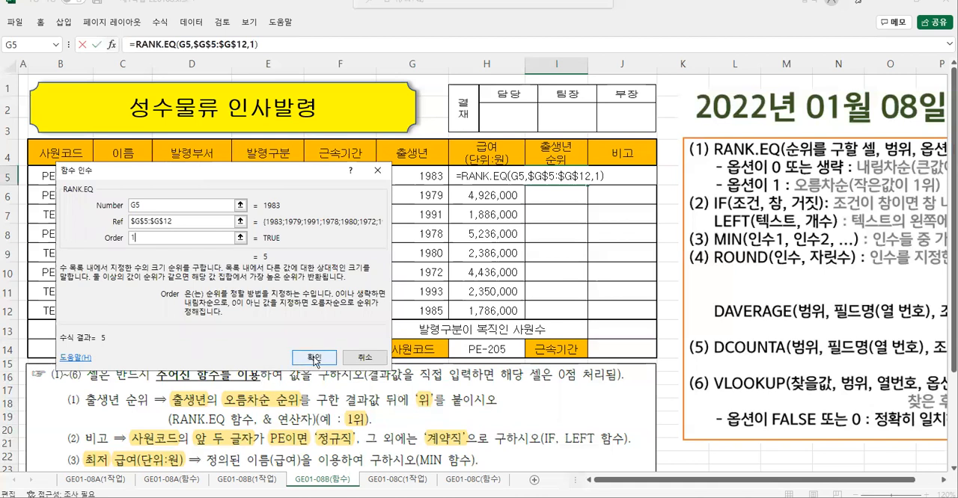
{"action": "left_click", "coordinate": [314, 359]}
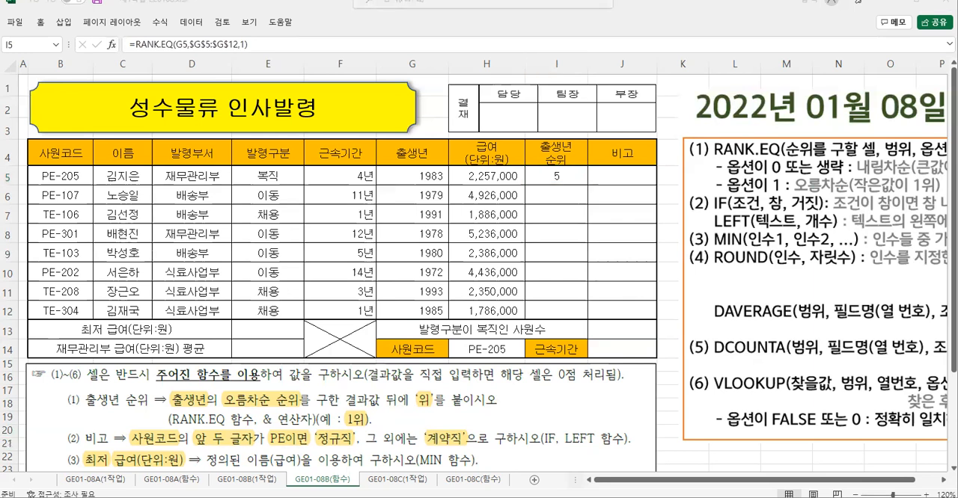
- Append &"위" to the end of the RANK.EQ formula in I5 and confirm it
{"action": "left_click", "coordinate": [258, 44]}
{"action": "left_click", "coordinate": [258, 43]}
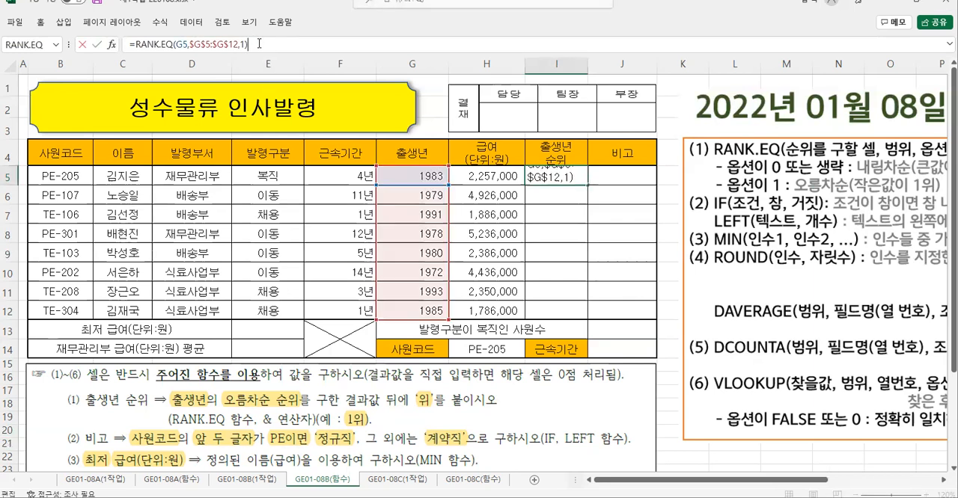
{"action": "type", "text": "&\"위"}
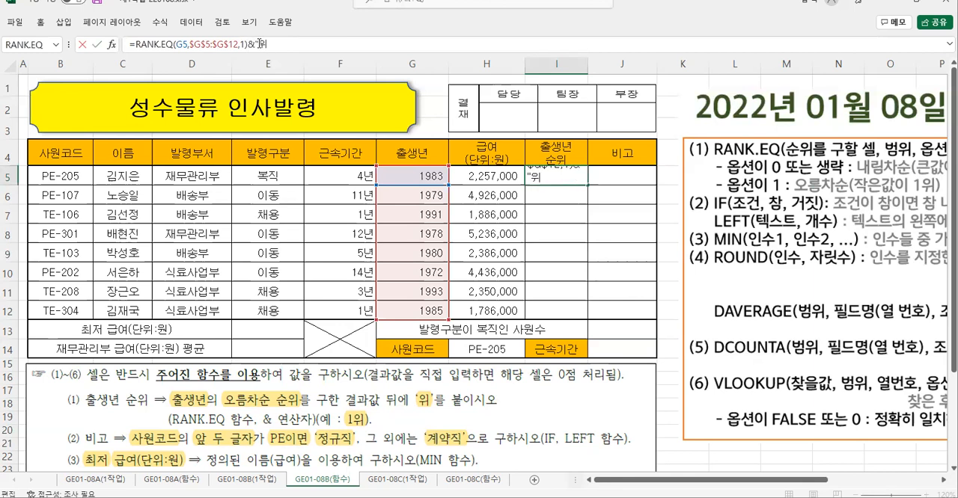
{"action": "key", "text": "Return"}
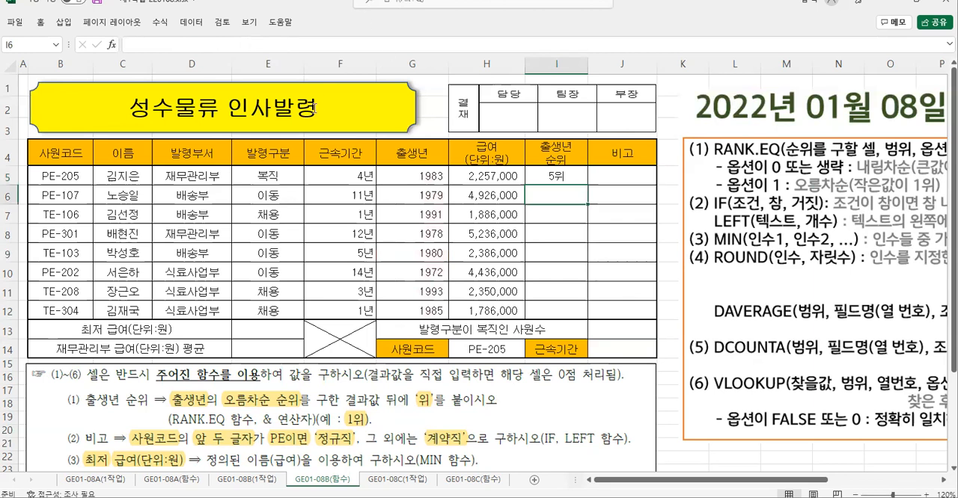
- Fill the rank formula from I5 down to I12 without formatting (서식 없이 채우기)
{"action": "left_click", "coordinate": [560, 177]}
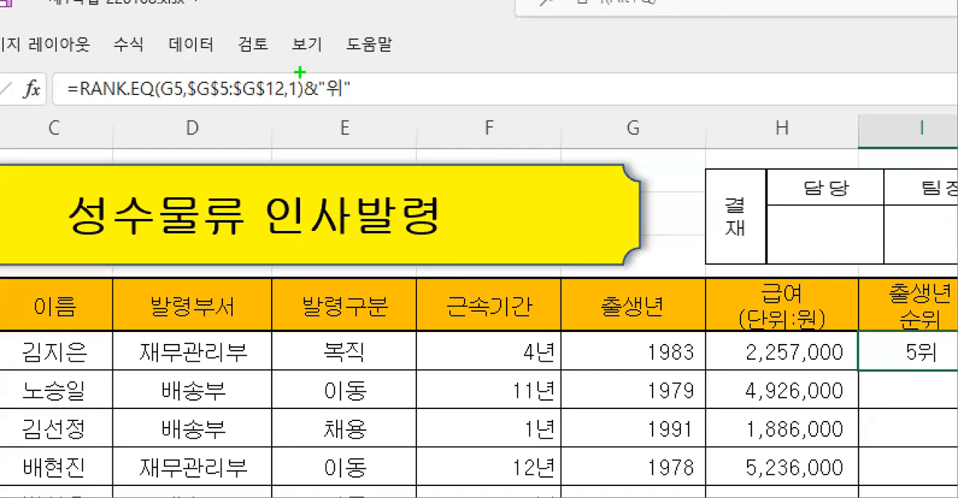
{"action": "key", "text": "r"}
{"action": "left_click_drag", "start_coordinate": [299, 67], "coordinate": [357, 109]}
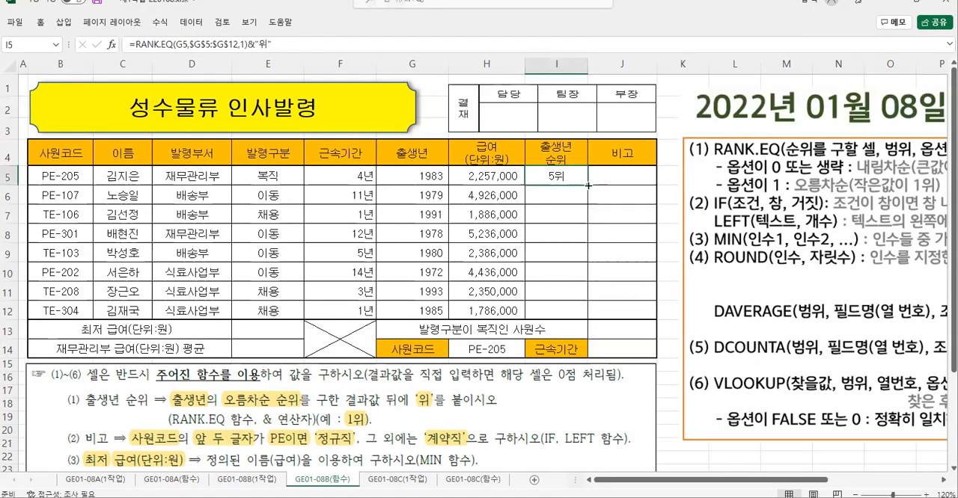
{"action": "left_click_drag", "start_coordinate": [588, 185], "coordinate": [582, 320]}
{"action": "left_click", "coordinate": [598, 327]}
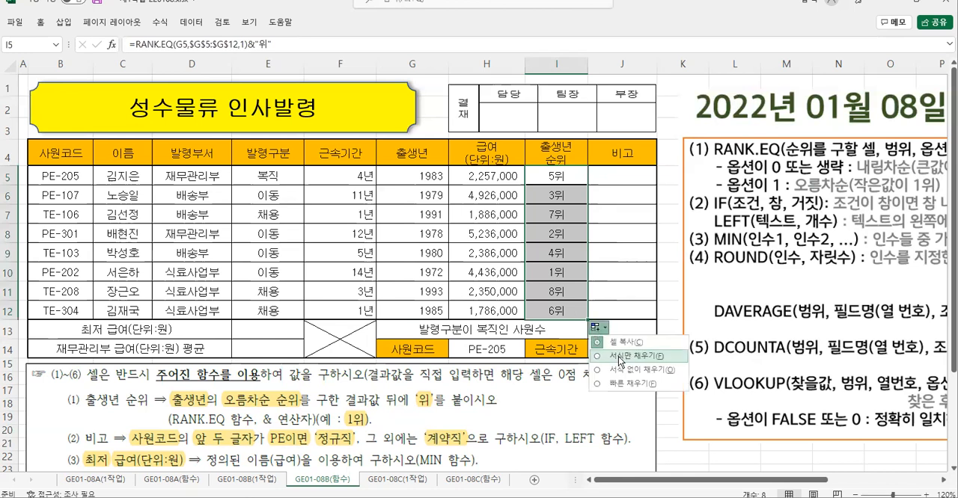
{"action": "left_click", "coordinate": [618, 370]}
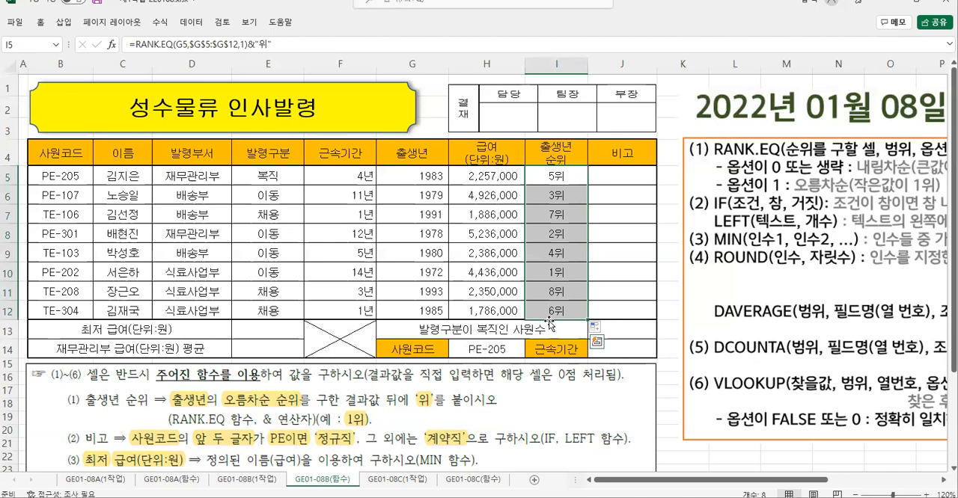
- Select J5 and examine instruction (2) for 비고 and the LEFT syntax to identify the text and character count
{"action": "left_click", "coordinate": [616, 176]}
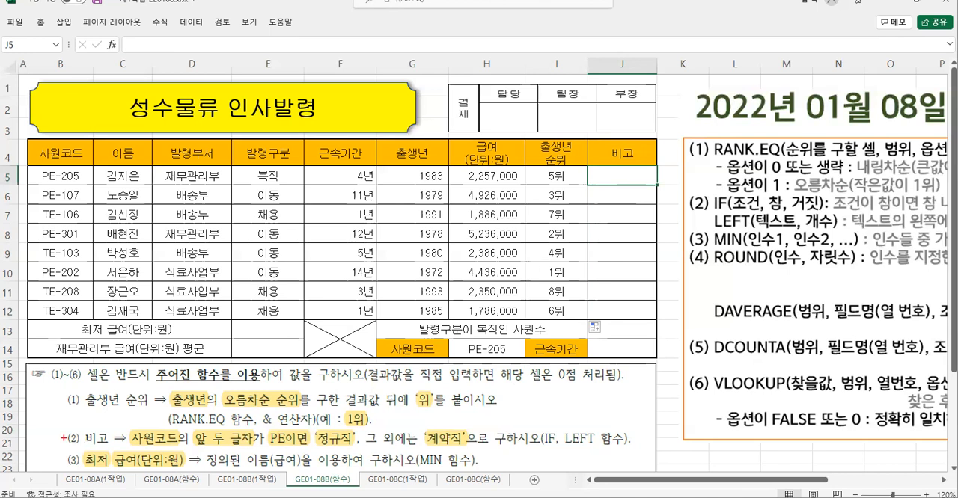
{"action": "mouse_move", "coordinate": [60, 423]}
{"action": "left_mouse_down"}
{"action": "mouse_move", "coordinate": [150, 449]}
{"action": "mouse_move", "coordinate": [642, 451]}
{"action": "left_mouse_up"}
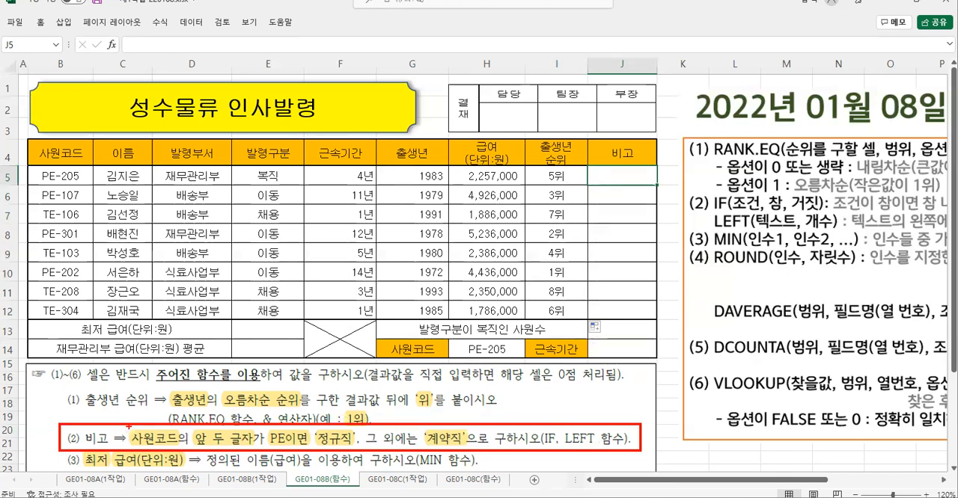
{"action": "mouse_move", "coordinate": [129, 427]}
{"action": "left_mouse_down"}
{"action": "mouse_move", "coordinate": [148, 441]}
{"action": "mouse_move", "coordinate": [254, 449]}
{"action": "left_mouse_up"}
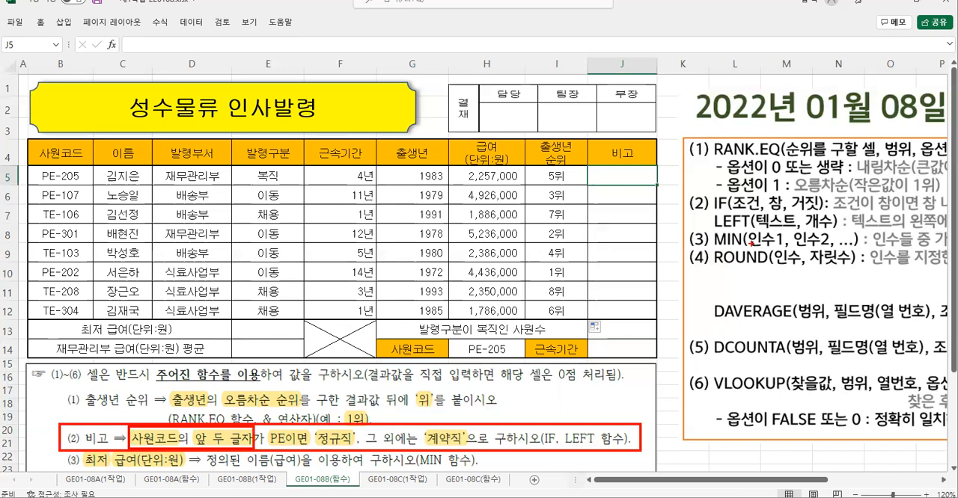
{"action": "left_click_drag", "start_coordinate": [704, 211], "coordinate": [838, 231]}
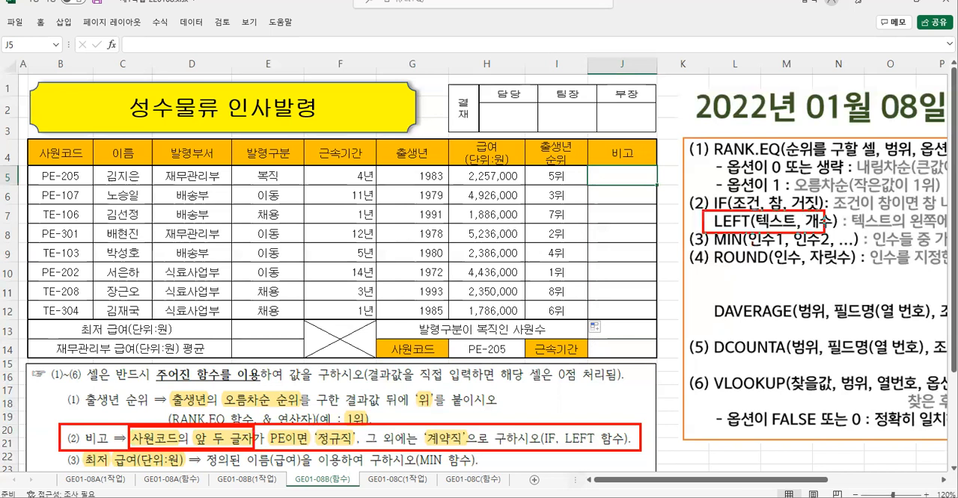
{"action": "left_click_drag", "start_coordinate": [771, 230], "coordinate": [761, 282]}
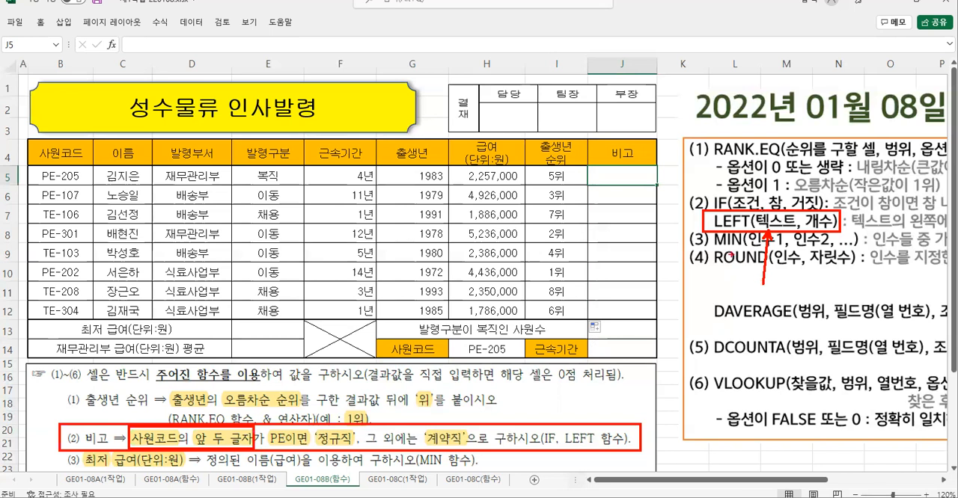
{"action": "key", "text": "Escape"}
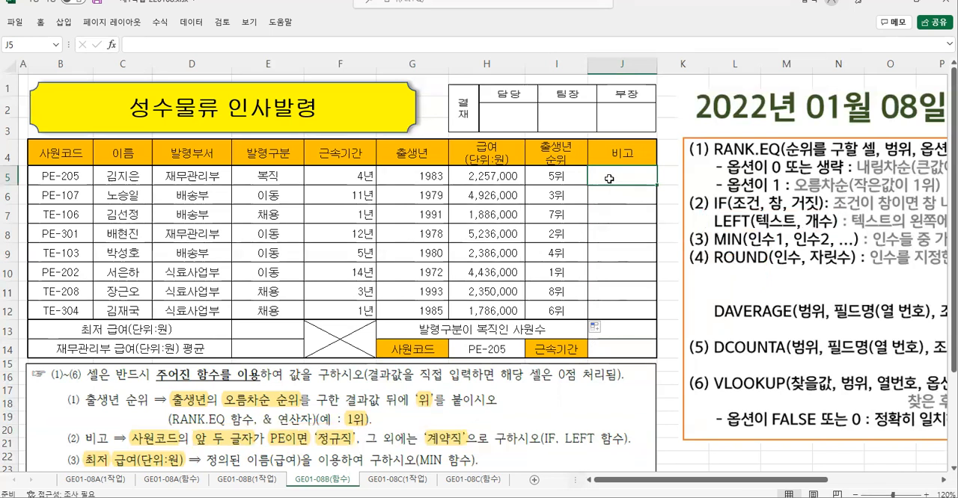
- Start a LEFT function in J5 and set Text to the 사원코드 cell B5 and Num_chars to 2
{"action": "type", "text": "=l"}
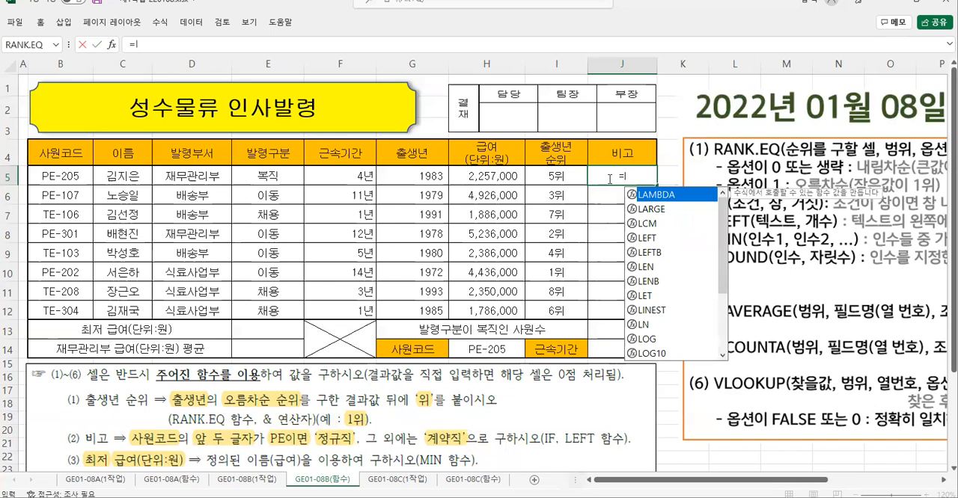
{"action": "double_click", "coordinate": [644, 238]}
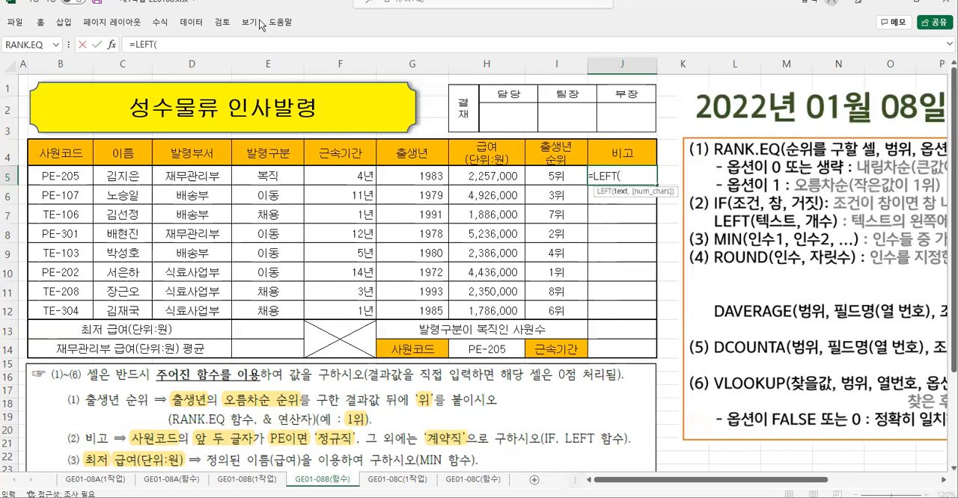
{"action": "left_click", "coordinate": [110, 45]}
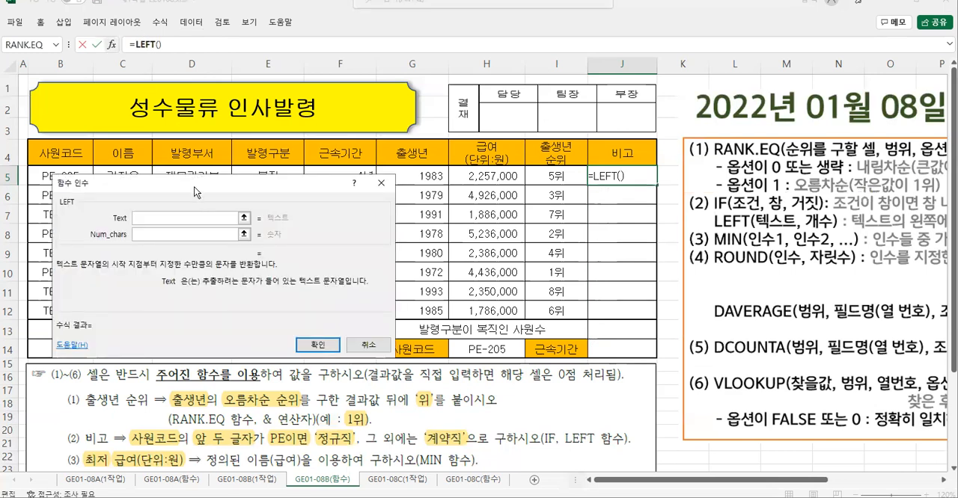
{"action": "left_click_drag", "start_coordinate": [193, 185], "coordinate": [369, 176]}
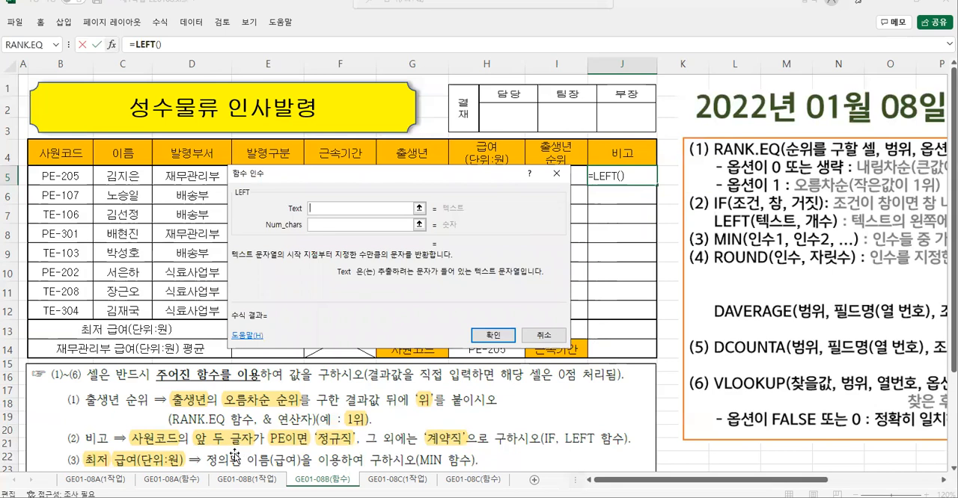
{"action": "left_click_drag", "start_coordinate": [121, 425], "coordinate": [257, 449]}
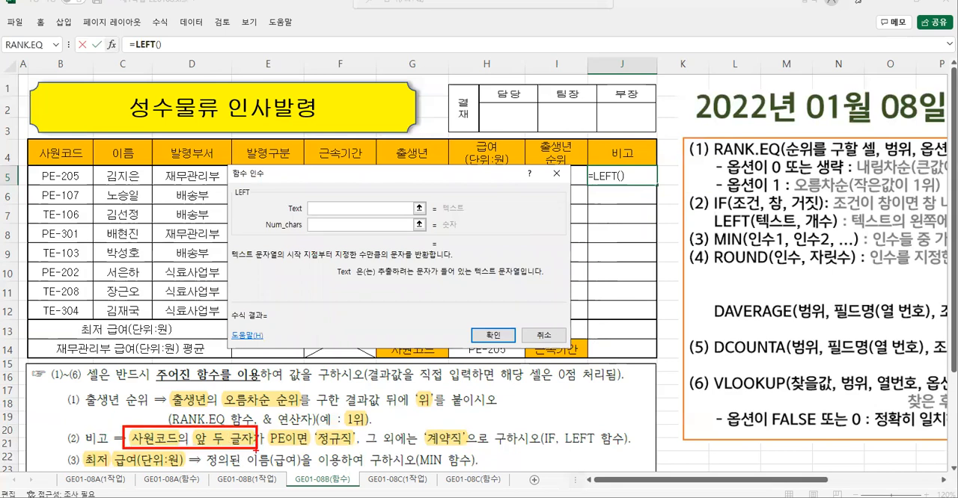
{"action": "left_click", "coordinate": [67, 177]}
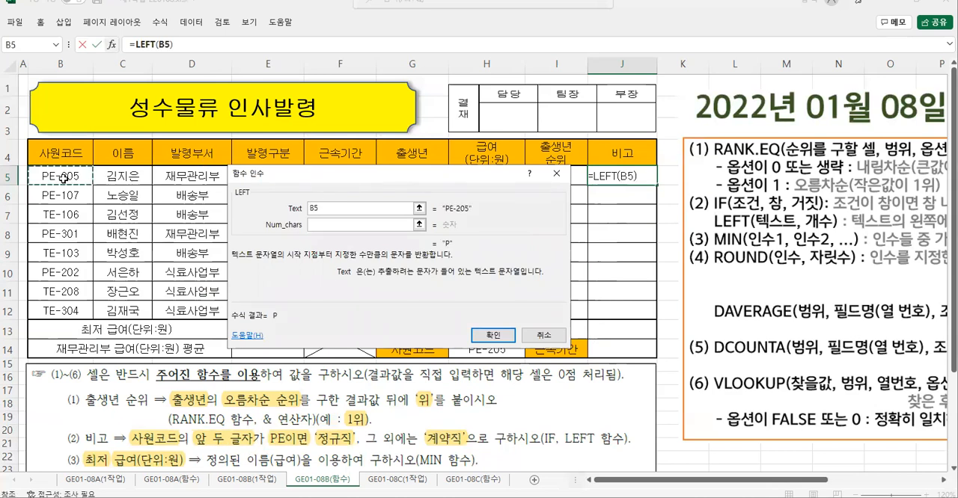
{"action": "left_click", "coordinate": [314, 225]}
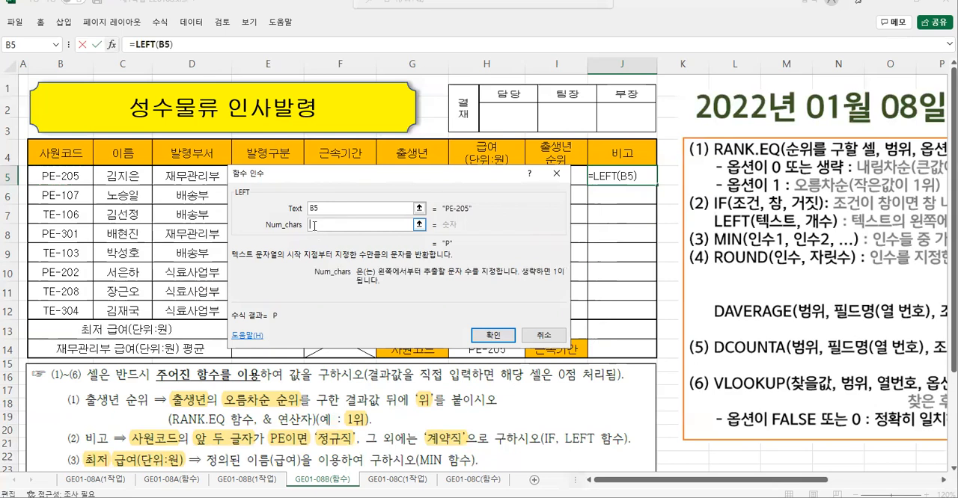
{"action": "type", "text": "2"}
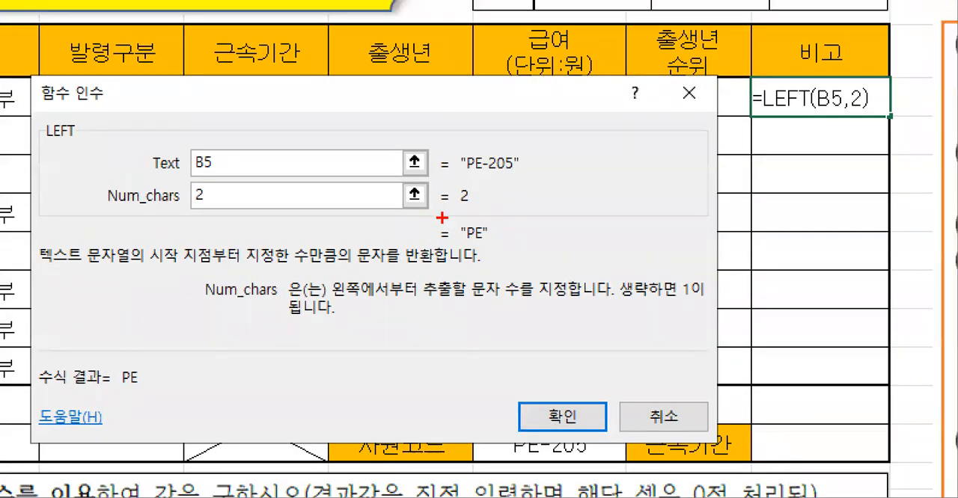
- Check the LEFT function's result preview in the arguments dialog
{"action": "left_click_drag", "start_coordinate": [448, 216], "coordinate": [500, 255]}
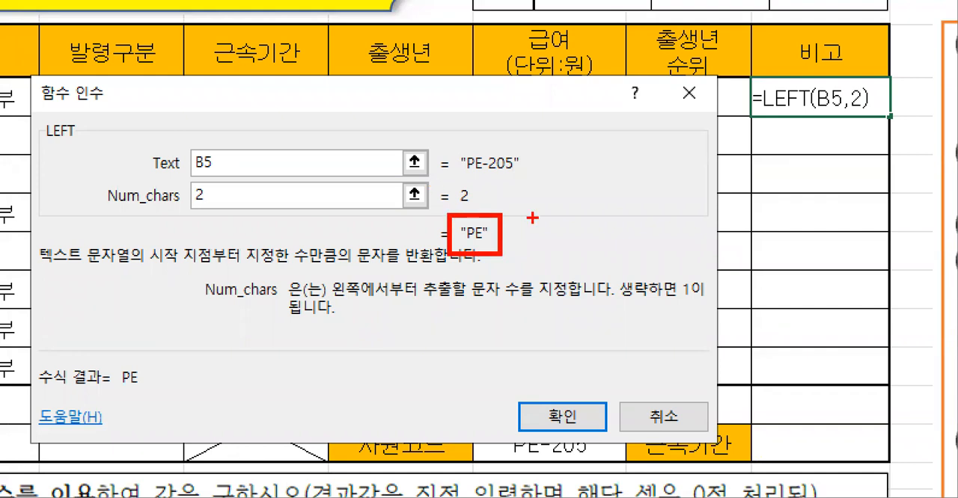
{"action": "mouse_move", "coordinate": [510, 216]}
{"action": "left_mouse_down"}
{"action": "mouse_move", "coordinate": [539, 265]}
{"action": "mouse_move", "coordinate": [543, 235]}
{"action": "mouse_move", "coordinate": [524, 241]}
{"action": "left_mouse_up"}
{"action": "mouse_move", "coordinate": [576, 215]}
{"action": "left_mouse_down"}
{"action": "mouse_move", "coordinate": [617, 212]}
{"action": "mouse_move", "coordinate": [608, 266]}
{"action": "left_mouse_up"}
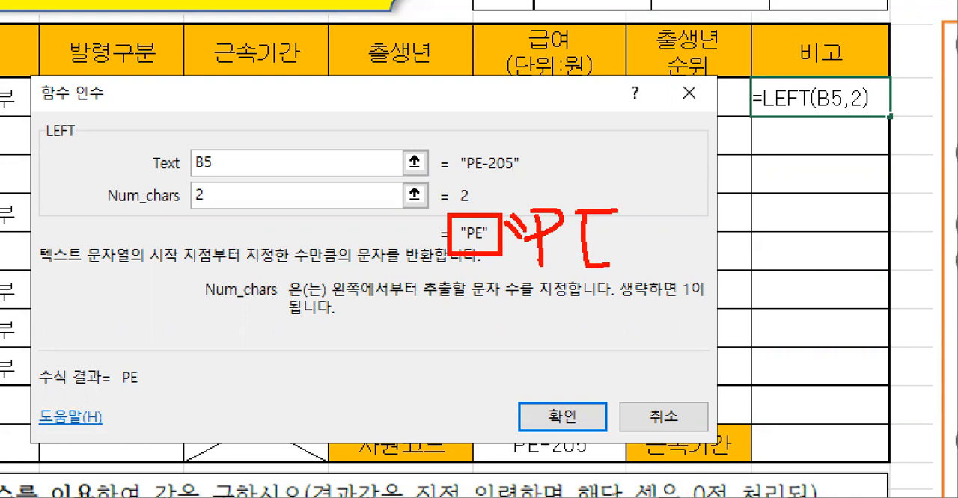
- Apply the LEFT function with B5 and 2 characters to J5
{"action": "left_click_drag", "start_coordinate": [585, 237], "coordinate": [609, 235]}
{"action": "mouse_move", "coordinate": [648, 192]}
{"action": "left_mouse_down"}
{"action": "mouse_move", "coordinate": [635, 220]}
{"action": "mouse_move", "coordinate": [649, 221]}
{"action": "left_mouse_up"}
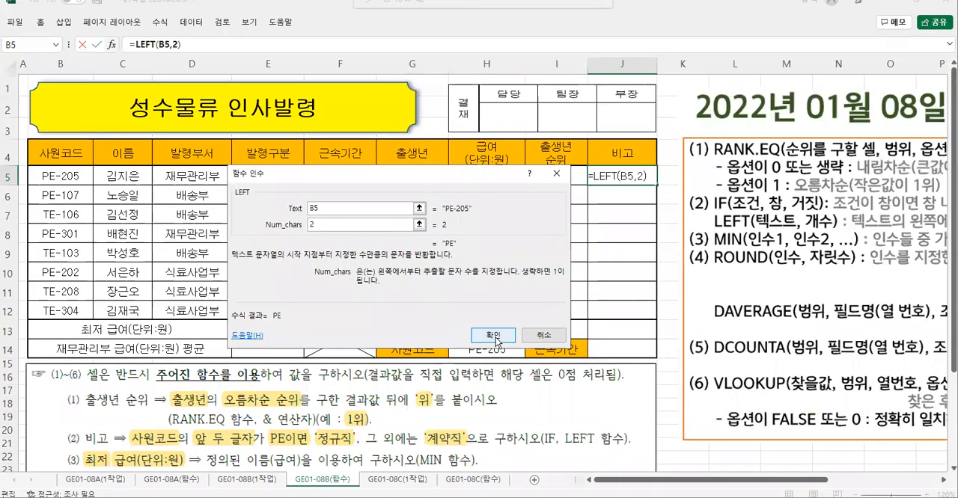
{"action": "left_click", "coordinate": [562, 416]}
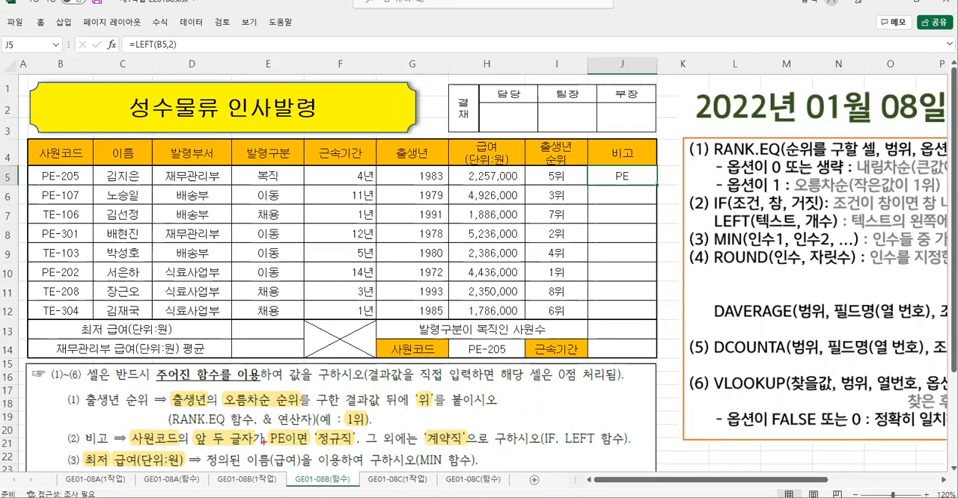
- Examine instruction (2) for the 정규직 and 계약직 conditions and how the IF and LEFT syntax combine
{"action": "mouse_move", "coordinate": [261, 426]}
{"action": "left_mouse_down"}
{"action": "mouse_move", "coordinate": [332, 451]}
{"action": "mouse_move", "coordinate": [469, 449]}
{"action": "left_mouse_up"}
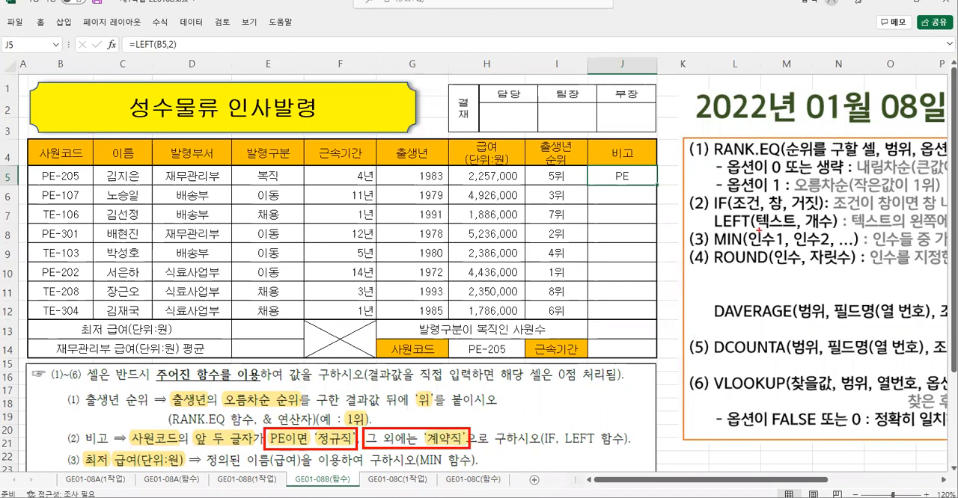
{"action": "mouse_move", "coordinate": [708, 187]}
{"action": "left_mouse_down"}
{"action": "mouse_move", "coordinate": [713, 206]}
{"action": "mouse_move", "coordinate": [829, 215]}
{"action": "left_mouse_up"}
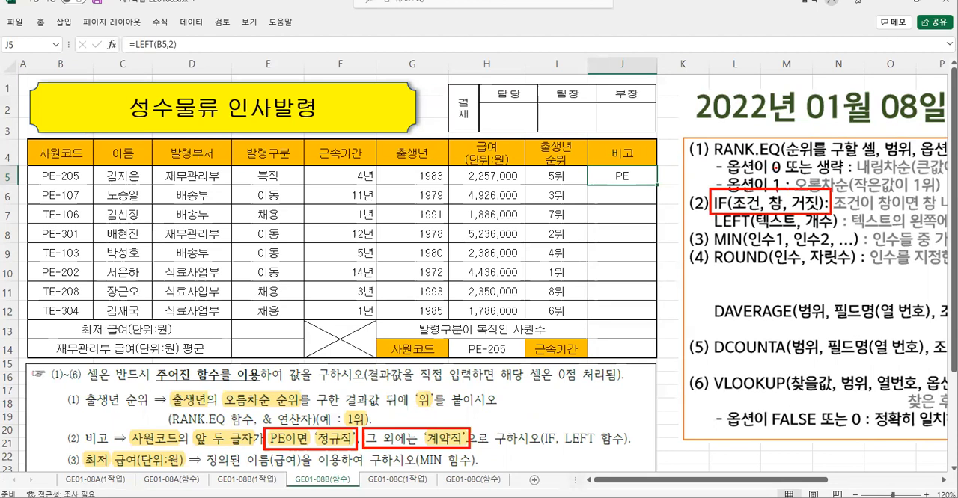
{"action": "left_click_drag", "start_coordinate": [778, 194], "coordinate": [778, 160]}
{"action": "left_click_drag", "start_coordinate": [808, 193], "coordinate": [802, 153]}
{"action": "left_click_drag", "start_coordinate": [712, 214], "coordinate": [836, 232]}
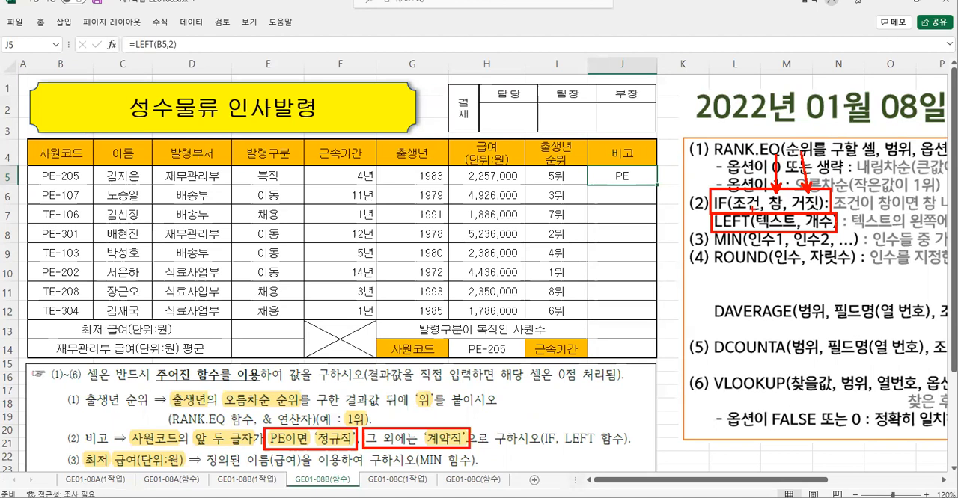
{"action": "mouse_move", "coordinate": [752, 211]}
{"action": "left_mouse_down"}
{"action": "mouse_move", "coordinate": [737, 196]}
{"action": "mouse_move", "coordinate": [768, 201]}
{"action": "mouse_move", "coordinate": [759, 211]}
{"action": "left_mouse_up"}
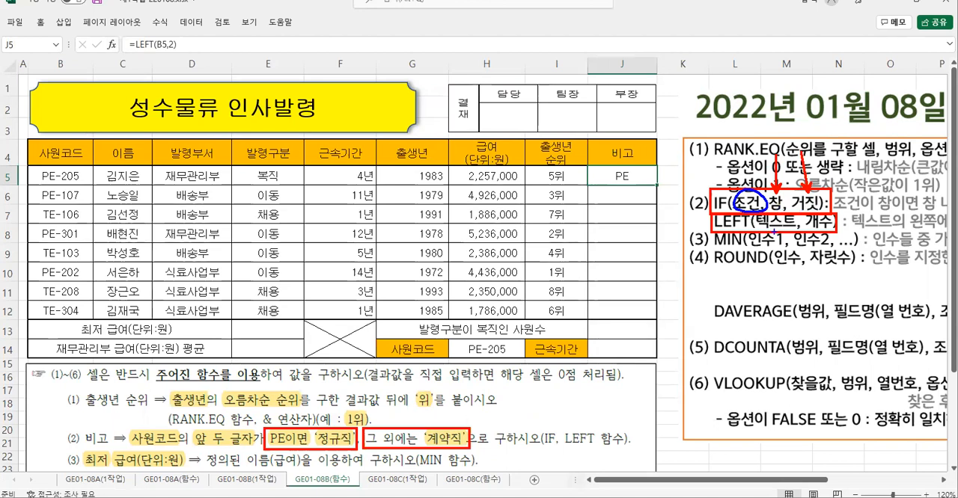
{"action": "mouse_move", "coordinate": [774, 232]}
{"action": "left_mouse_down"}
{"action": "mouse_move", "coordinate": [745, 243]}
{"action": "mouse_move", "coordinate": [741, 214]}
{"action": "left_mouse_up"}
{"action": "key", "text": "Escape"}
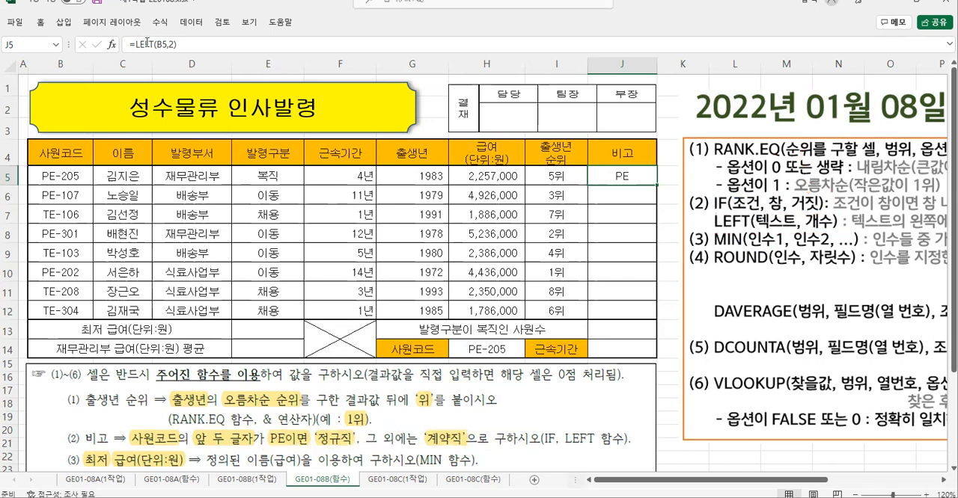
- Cut LEFT(B5,2) out of the J5 formula, start an IF function there and paste it as Logical_test
{"action": "left_click_drag", "start_coordinate": [136, 45], "coordinate": [221, 41]}
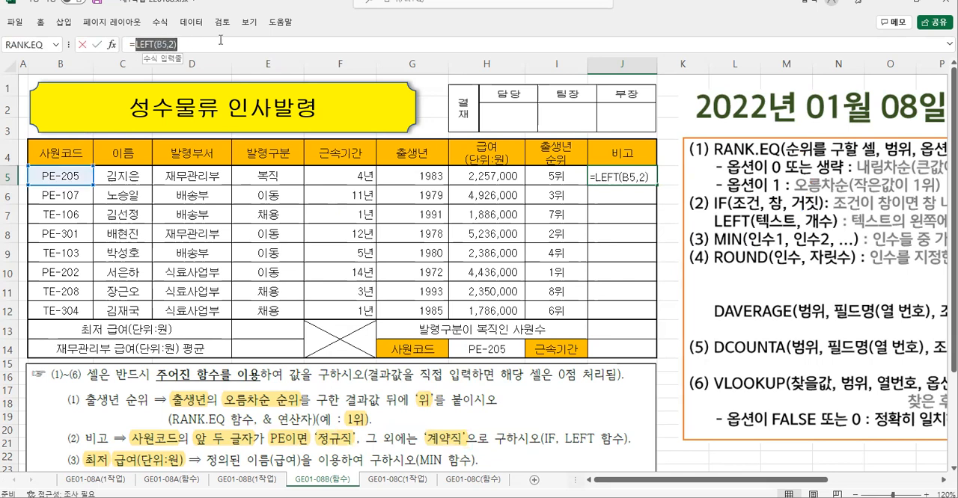
{"action": "right_click", "coordinate": [157, 49]}
{"action": "left_click", "coordinate": [183, 55]}
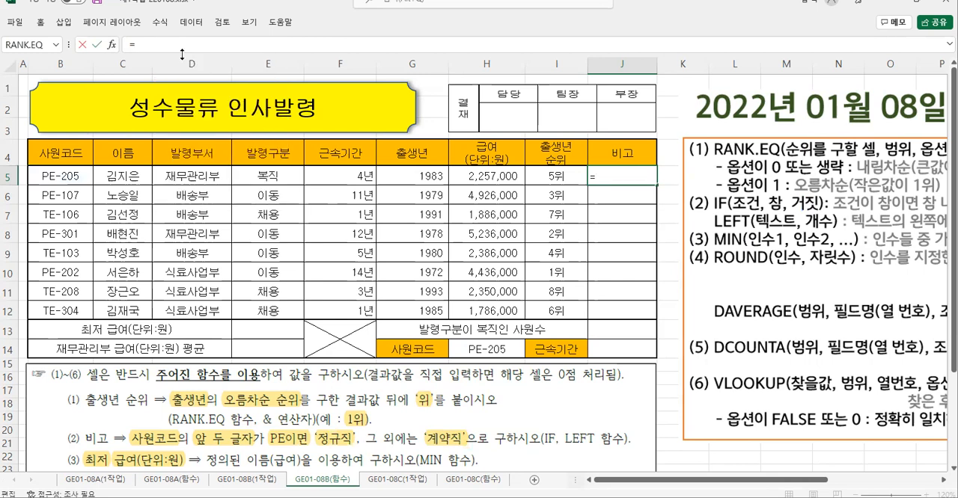
{"action": "type", "text": "if"}
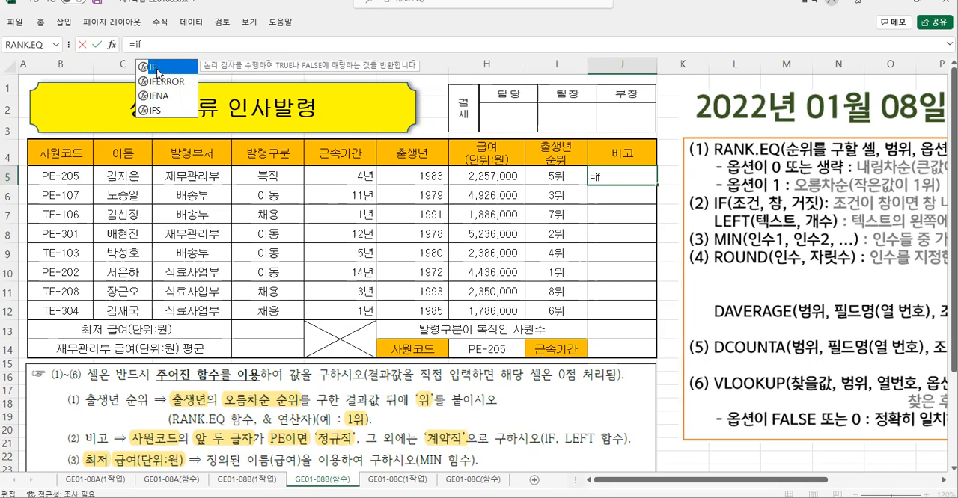
{"action": "double_click", "coordinate": [156, 67]}
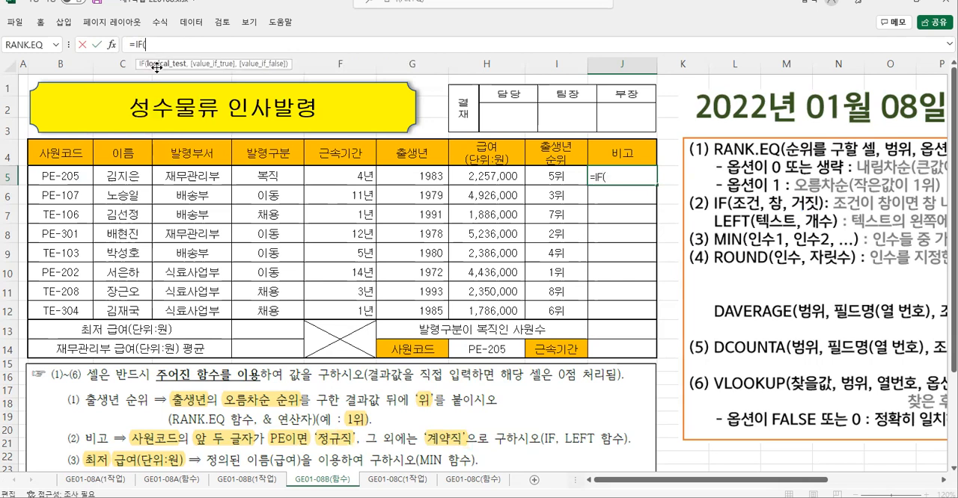
{"action": "left_click", "coordinate": [111, 44]}
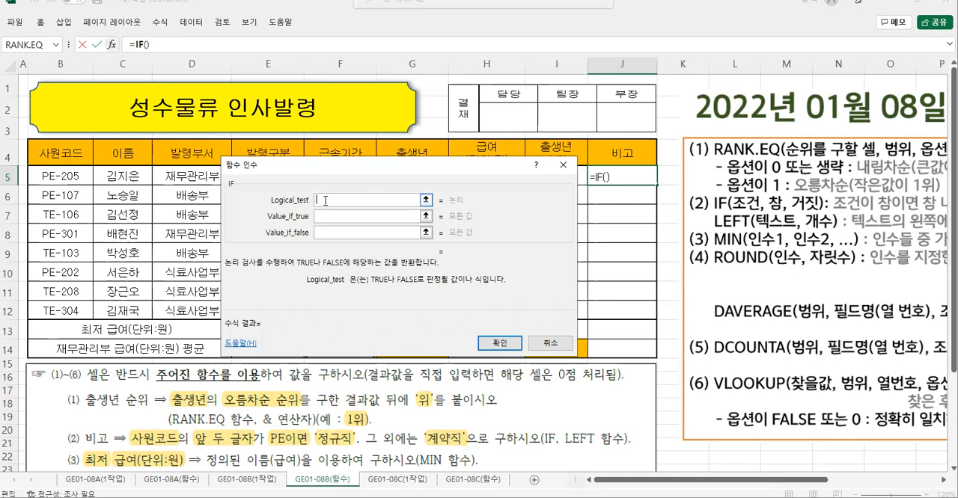
{"action": "type", "text": "LEFT(B5,2)"}
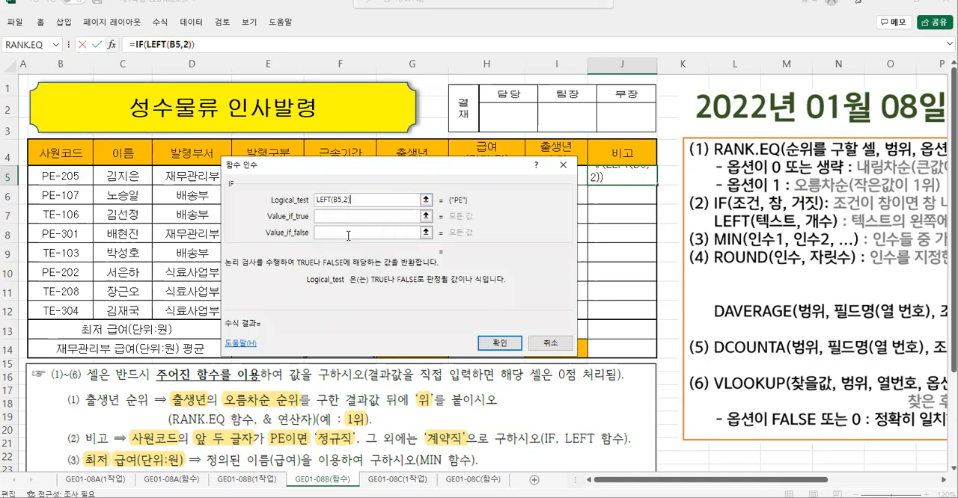
- Complete the IF function's Logical_test as LEFT(B5,2)="PE" so it compares the extracted code with PE
{"action": "left_click_drag", "start_coordinate": [357, 168], "coordinate": [316, 149]}
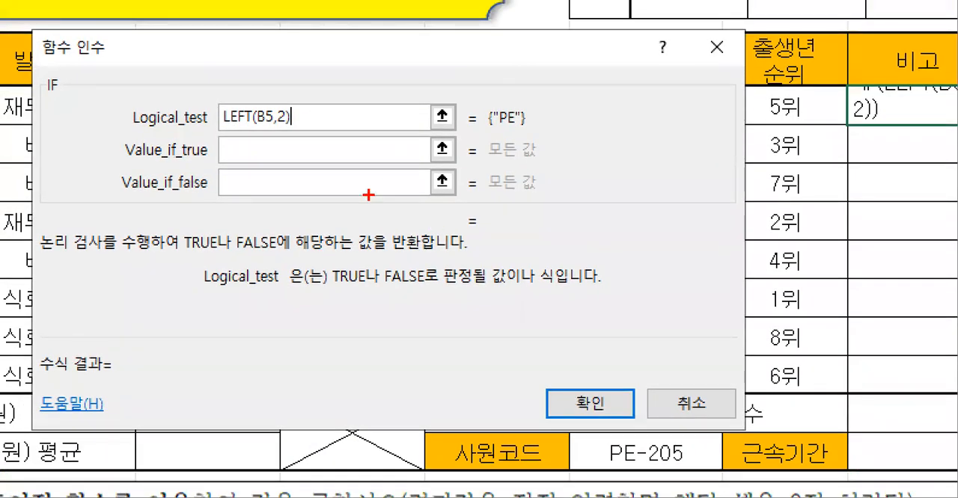
{"action": "left_click_drag", "start_coordinate": [122, 95], "coordinate": [345, 138]}
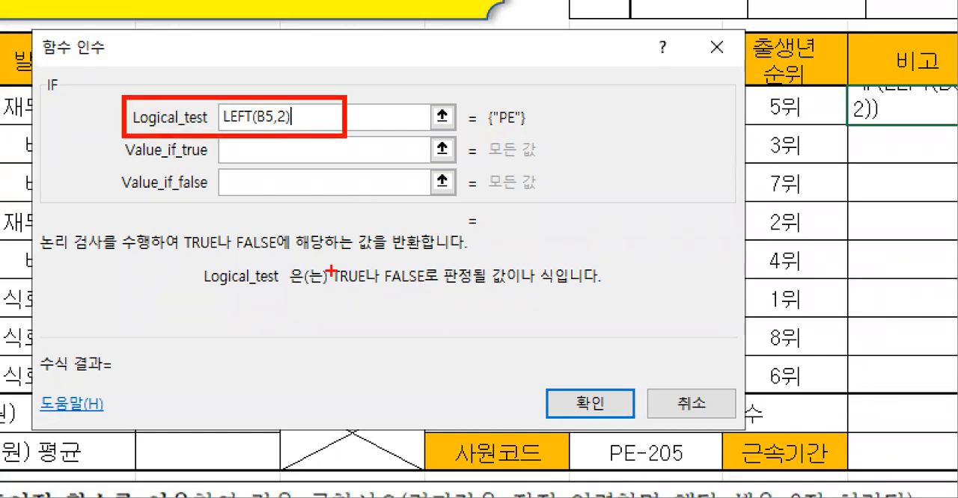
{"action": "mouse_move", "coordinate": [336, 265]}
{"action": "left_mouse_down"}
{"action": "mouse_move", "coordinate": [376, 288]}
{"action": "mouse_move", "coordinate": [532, 289]}
{"action": "left_mouse_up"}
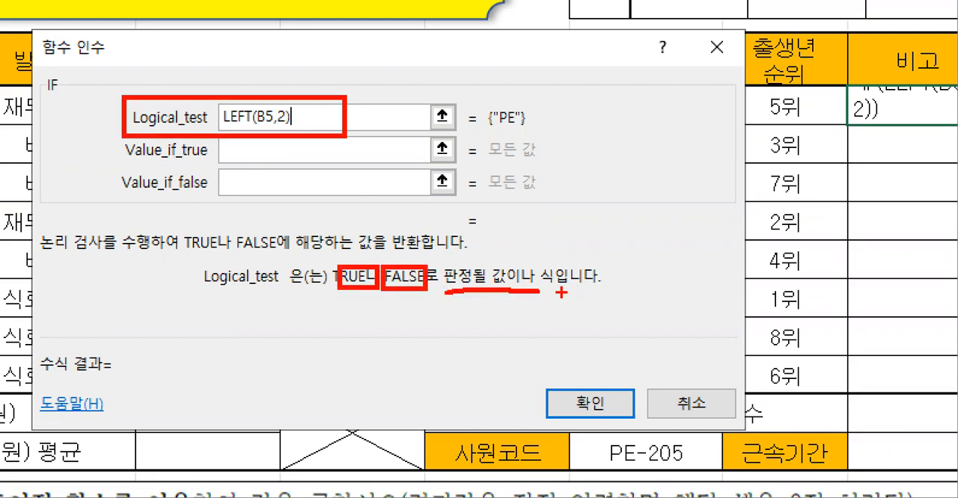
{"action": "mouse_move", "coordinate": [482, 102]}
{"action": "left_mouse_down"}
{"action": "mouse_move", "coordinate": [527, 136]}
{"action": "mouse_move", "coordinate": [565, 134]}
{"action": "left_mouse_up"}
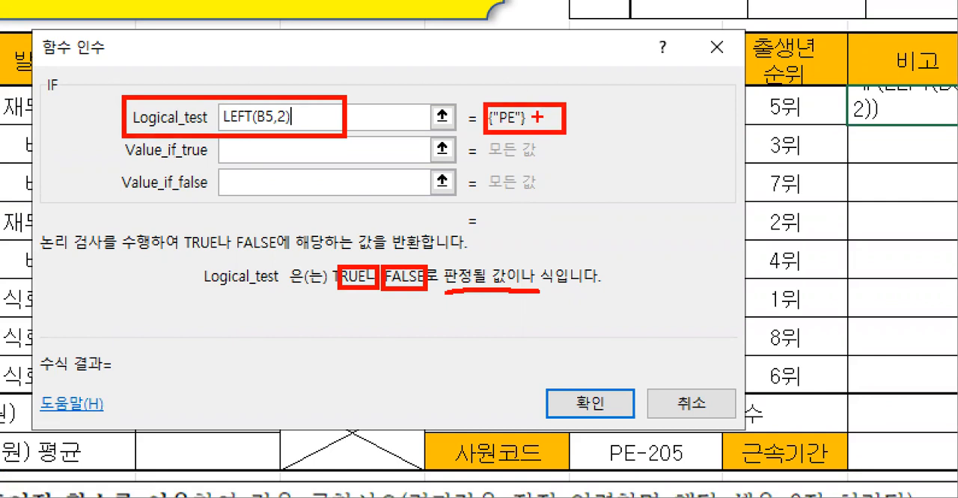
{"action": "key", "text": "Escape"}
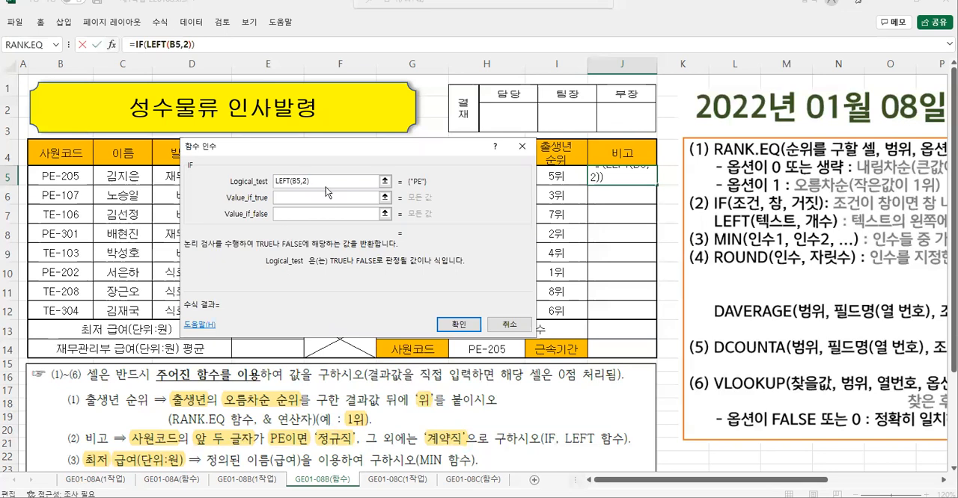
{"action": "type", "text": "=\"PE\""}
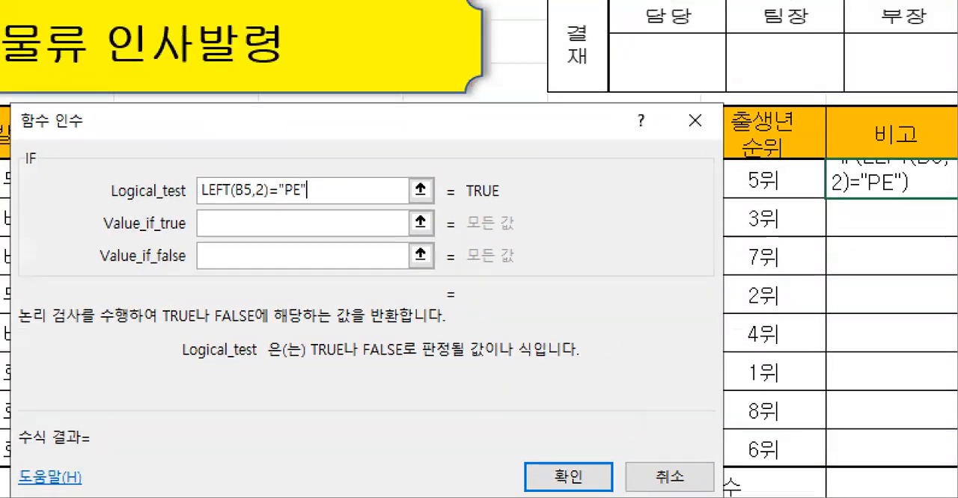
- Check how the Logical_test with the "PE" comparison evaluates and read its description in the arguments dialog
{"action": "left_click_drag", "start_coordinate": [188, 169], "coordinate": [343, 206]}
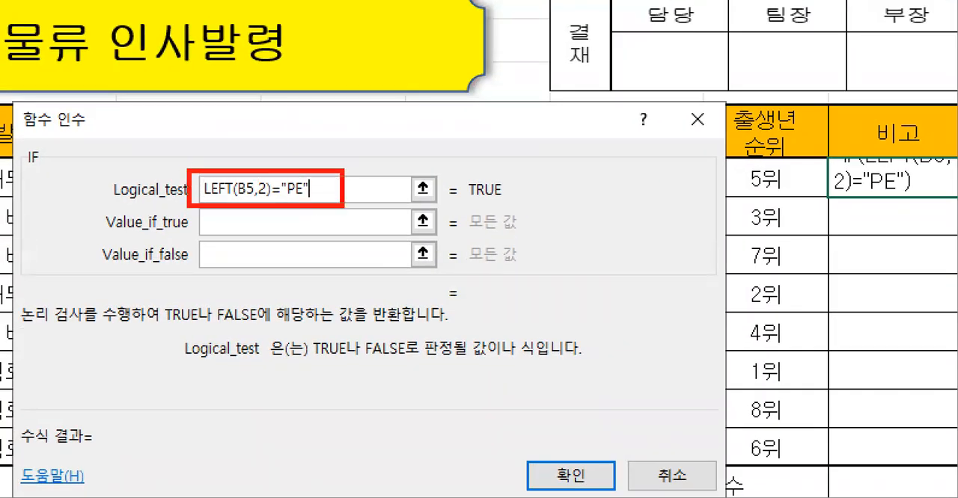
{"action": "mouse_move", "coordinate": [506, 203]}
{"action": "left_mouse_down"}
{"action": "mouse_move", "coordinate": [452, 196]}
{"action": "mouse_move", "coordinate": [517, 174]}
{"action": "mouse_move", "coordinate": [493, 214]}
{"action": "left_mouse_up"}
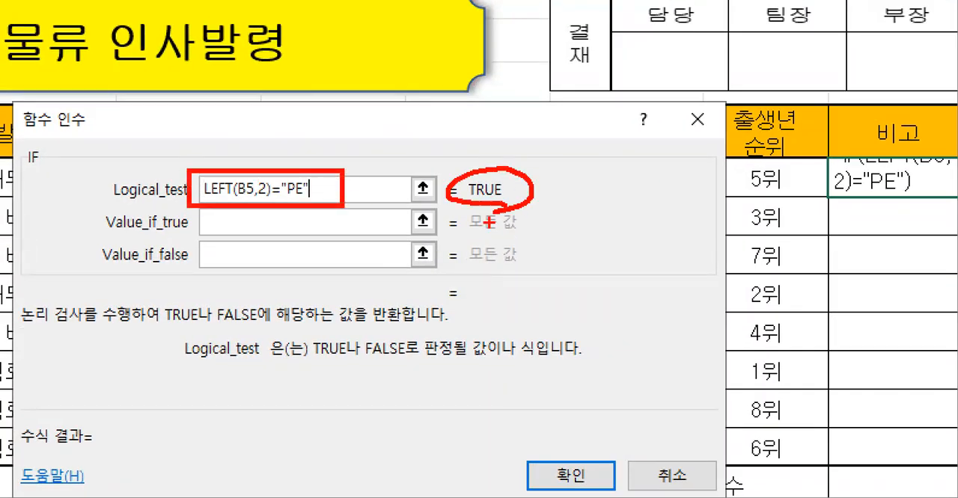
{"action": "mouse_move", "coordinate": [313, 339]}
{"action": "left_mouse_down"}
{"action": "mouse_move", "coordinate": [474, 368]}
{"action": "mouse_move", "coordinate": [571, 367]}
{"action": "left_mouse_up"}
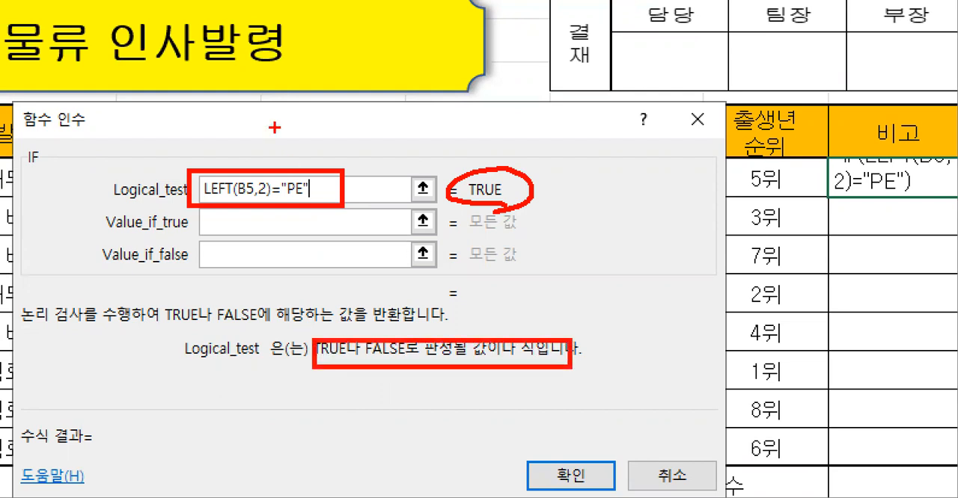
{"action": "mouse_move", "coordinate": [263, 135]}
{"action": "left_mouse_down"}
{"action": "mouse_move", "coordinate": [302, 132]}
{"action": "mouse_move", "coordinate": [308, 148]}
{"action": "left_mouse_up"}
{"action": "mouse_move", "coordinate": [313, 112]}
{"action": "left_mouse_down"}
{"action": "mouse_move", "coordinate": [337, 123]}
{"action": "mouse_move", "coordinate": [352, 162]}
{"action": "left_mouse_up"}
{"action": "mouse_move", "coordinate": [352, 118]}
{"action": "left_mouse_down"}
{"action": "mouse_move", "coordinate": [374, 118]}
{"action": "mouse_move", "coordinate": [355, 141]}
{"action": "mouse_move", "coordinate": [404, 118]}
{"action": "mouse_move", "coordinate": [383, 127]}
{"action": "mouse_move", "coordinate": [381, 163]}
{"action": "mouse_move", "coordinate": [415, 162]}
{"action": "mouse_move", "coordinate": [418, 135]}
{"action": "left_mouse_up"}
{"action": "mouse_move", "coordinate": [441, 104]}
{"action": "left_mouse_down"}
{"action": "mouse_move", "coordinate": [428, 121]}
{"action": "mouse_move", "coordinate": [441, 134]}
{"action": "left_mouse_up"}
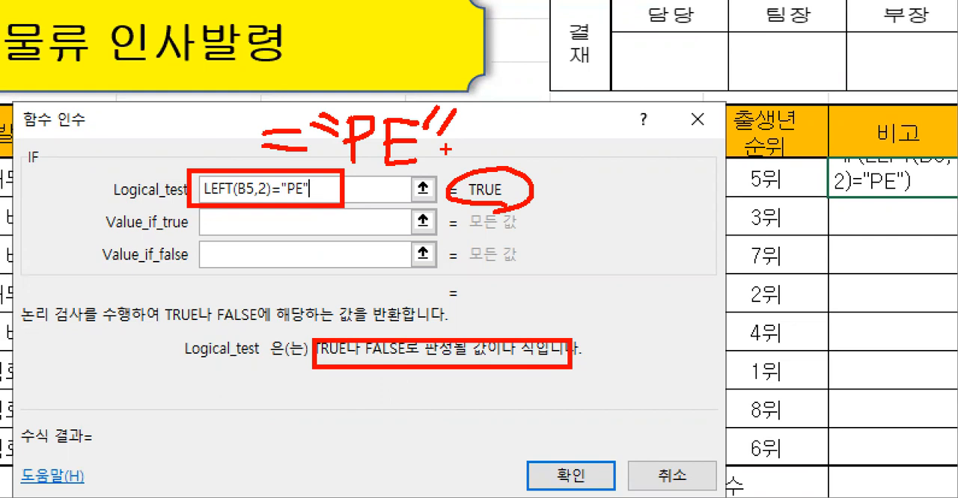
{"action": "key", "text": "Escape"}
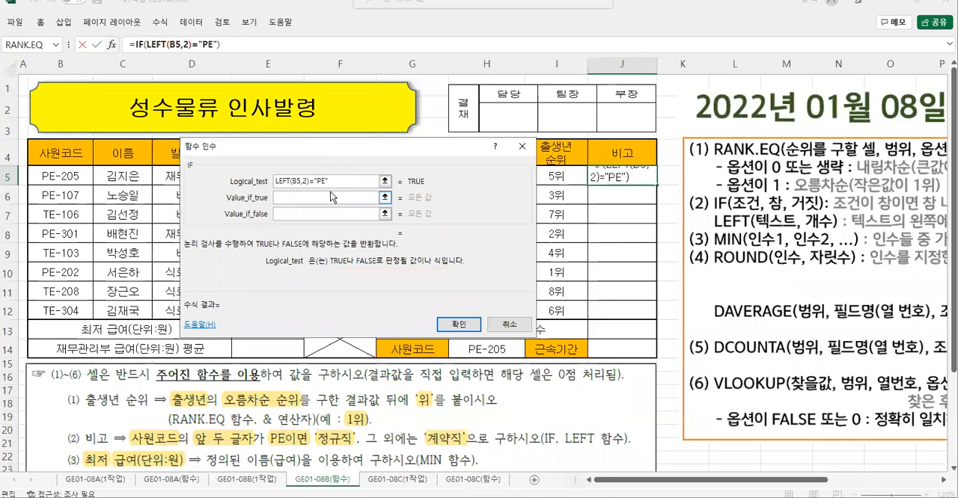
- Set the IF function's Value_if_true to "정규직" and Value_if_false to "계약직"
{"action": "key", "text": "Tab"}
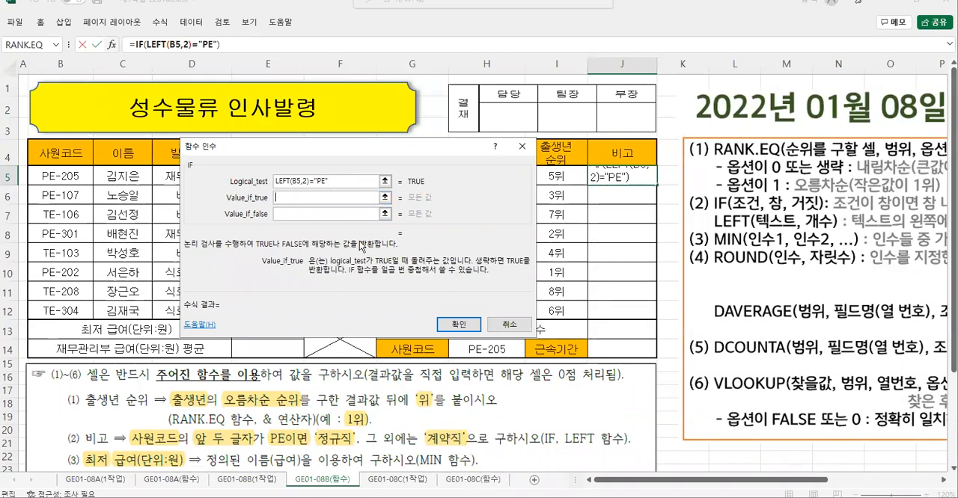
{"action": "type", "text": "\"정"}
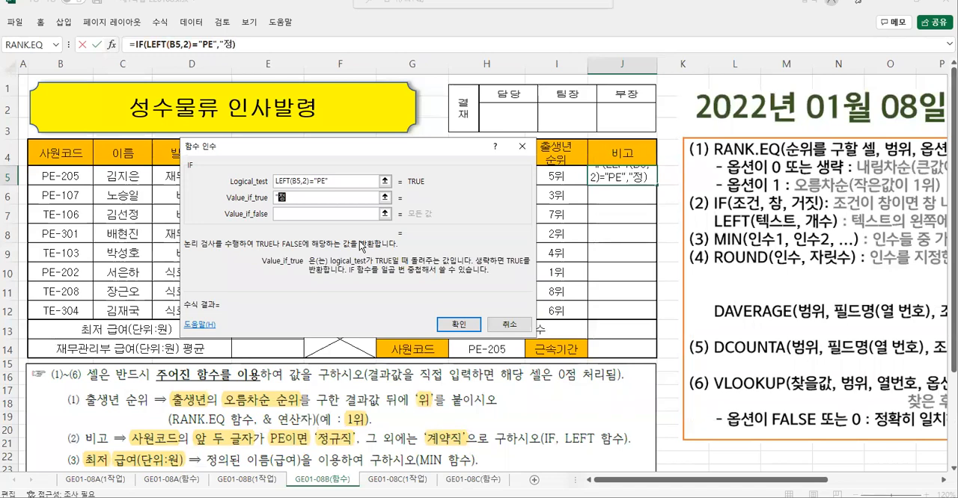
{"action": "type", "text": "ㄱ규직\""}
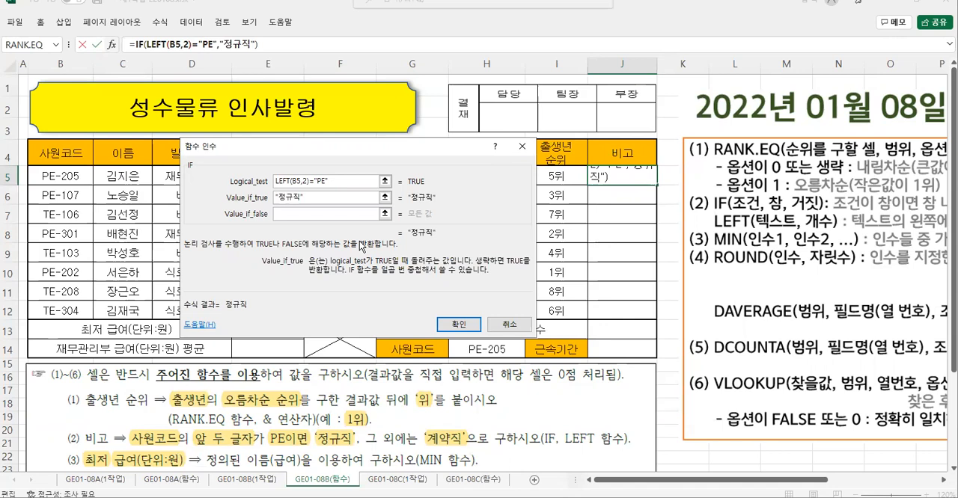
{"action": "key", "text": "Tab"}
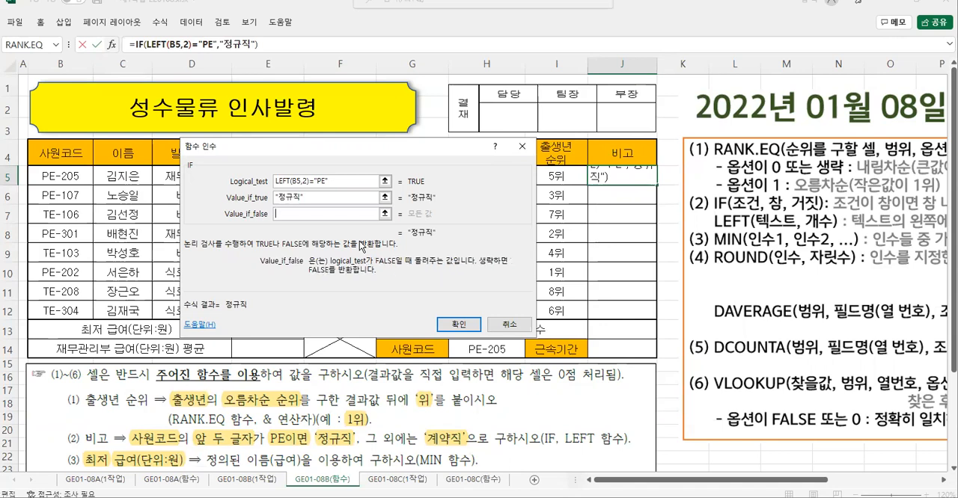
{"action": "type", "text": "\"계약직"}
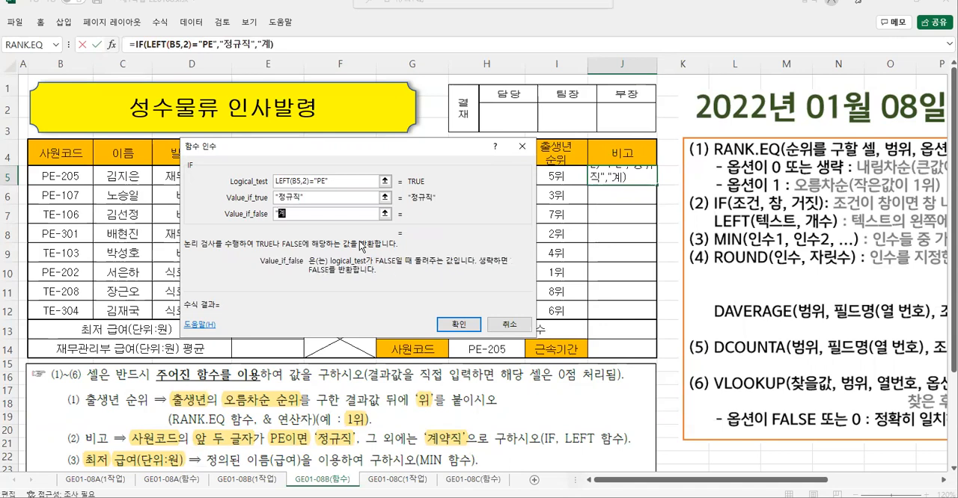
{"action": "type", "text": "\""}
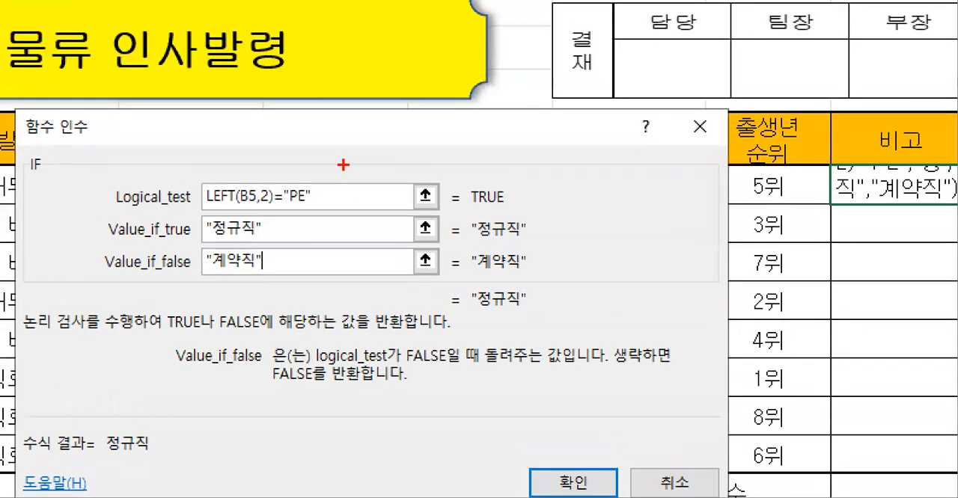
- Check the three IF arguments and the result preview, and apply the formula to J5
{"action": "mouse_move", "coordinate": [187, 169]}
{"action": "left_mouse_down"}
{"action": "mouse_move", "coordinate": [293, 214]}
{"action": "mouse_move", "coordinate": [520, 214]}
{"action": "left_mouse_up"}
{"action": "left_click_drag", "start_coordinate": [315, 215], "coordinate": [281, 239]}
{"action": "mouse_move", "coordinate": [283, 239]}
{"action": "left_mouse_down"}
{"action": "mouse_move", "coordinate": [331, 258]}
{"action": "mouse_move", "coordinate": [273, 268]}
{"action": "mouse_move", "coordinate": [297, 288]}
{"action": "left_mouse_up"}
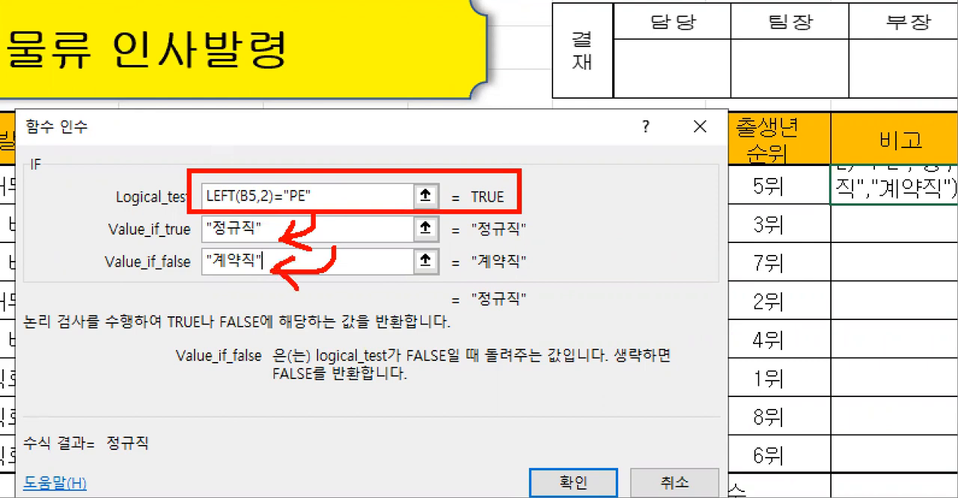
{"action": "mouse_move", "coordinate": [499, 327]}
{"action": "left_mouse_down"}
{"action": "mouse_move", "coordinate": [470, 327]}
{"action": "mouse_move", "coordinate": [467, 276]}
{"action": "mouse_move", "coordinate": [477, 320]}
{"action": "left_mouse_up"}
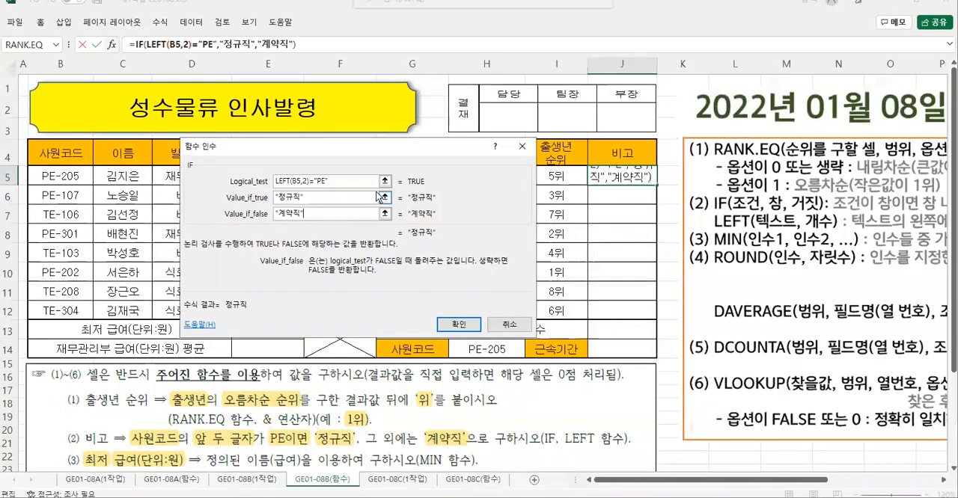
{"action": "left_click", "coordinate": [459, 326]}
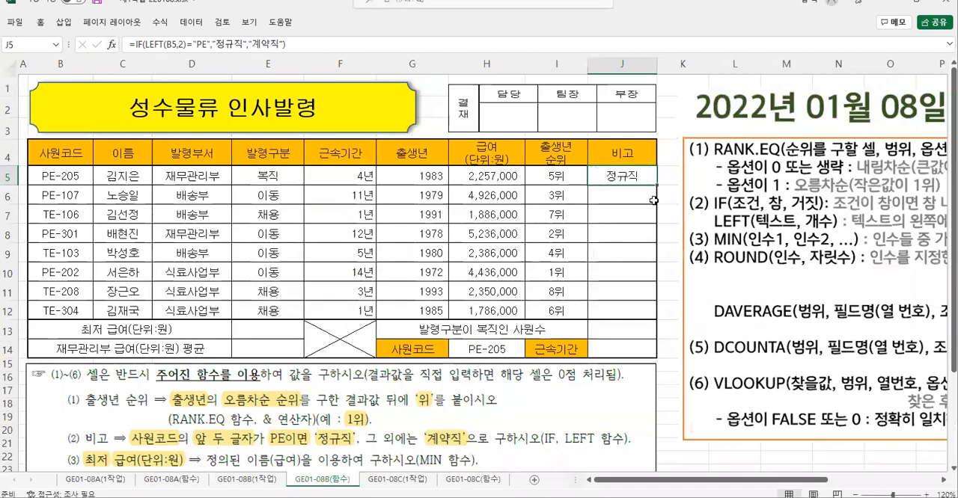
- Fill the 비고 formula from J5 down to J12 without copying the formatting
{"action": "left_click_drag", "start_coordinate": [656, 184], "coordinate": [653, 317]}
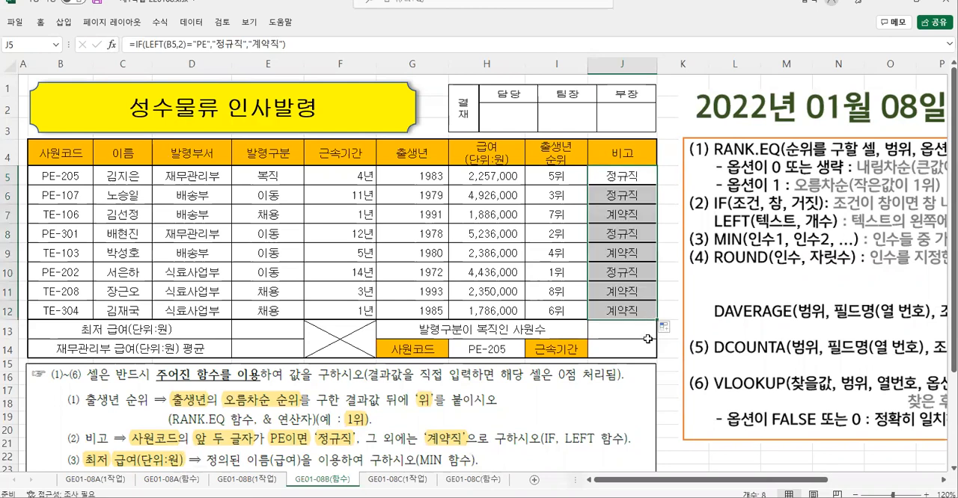
{"action": "left_click", "coordinate": [665, 329]}
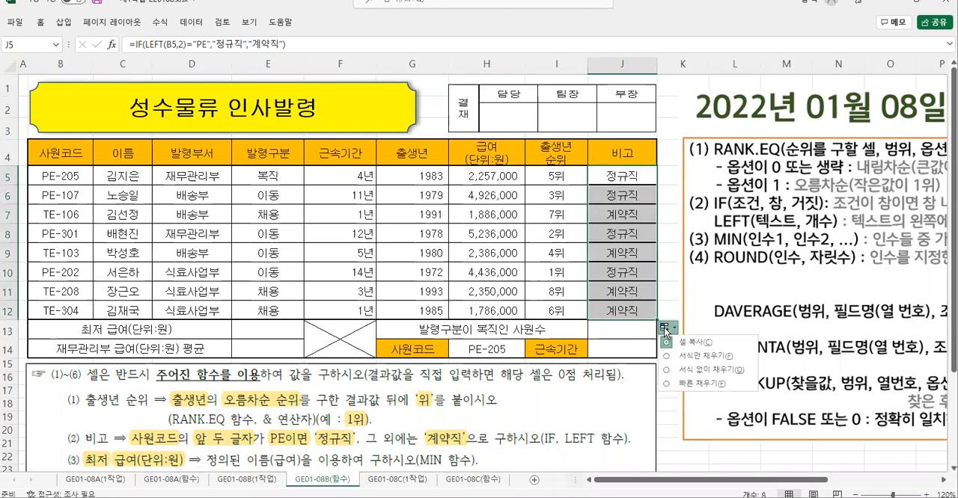
{"action": "left_click", "coordinate": [692, 371]}
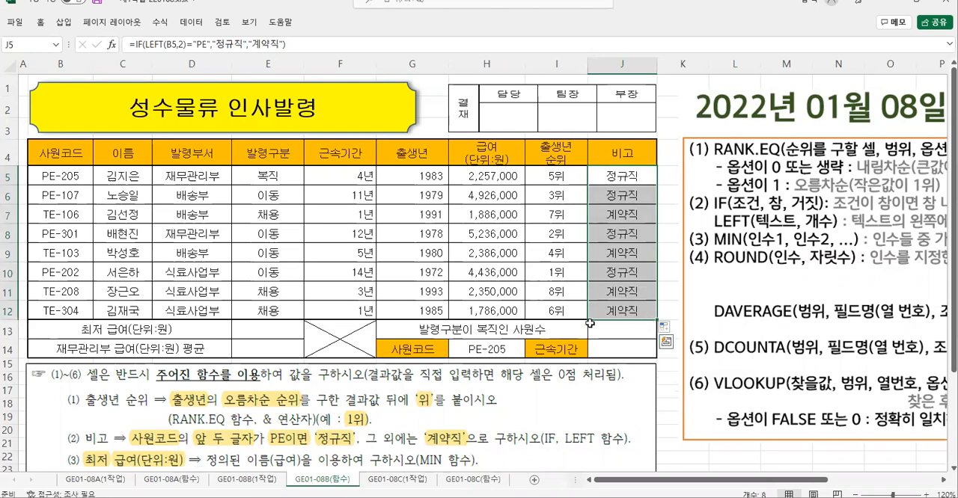
{"action": "left_click", "coordinate": [609, 272]}
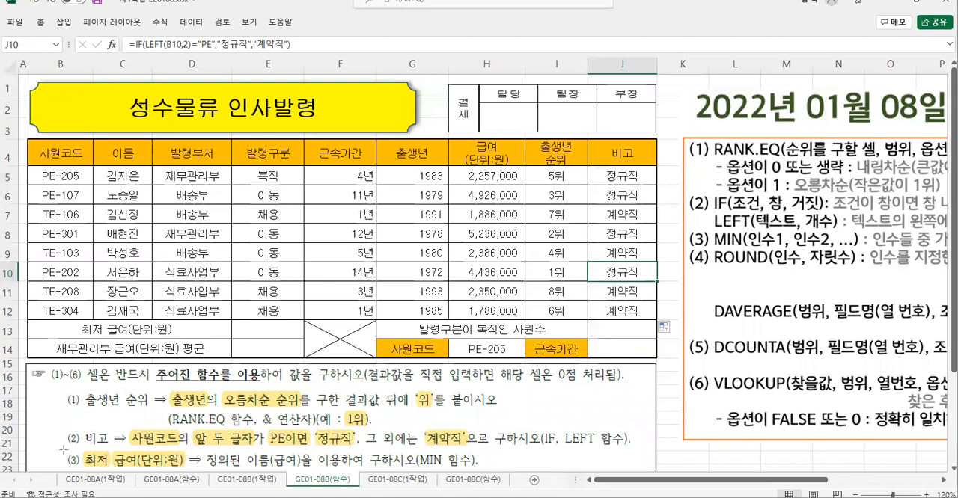
- Start a MIN function in E13 for the 최저 급여(단위:원) value and open its function arguments
{"action": "key", "text": "ctrl+2"}
{"action": "mouse_move", "coordinate": [62, 447]}
{"action": "left_mouse_down"}
{"action": "mouse_move", "coordinate": [453, 481]}
{"action": "mouse_move", "coordinate": [495, 471]}
{"action": "left_mouse_up"}
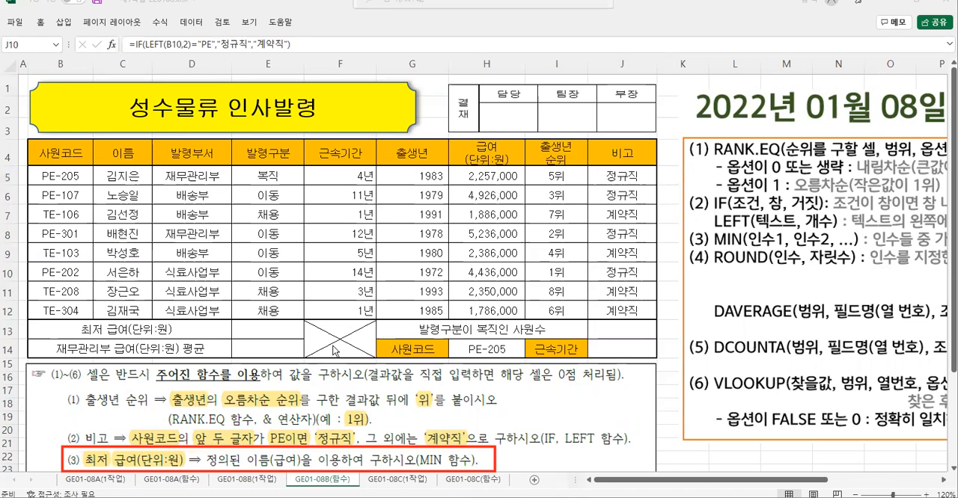
{"action": "left_click", "coordinate": [259, 332]}
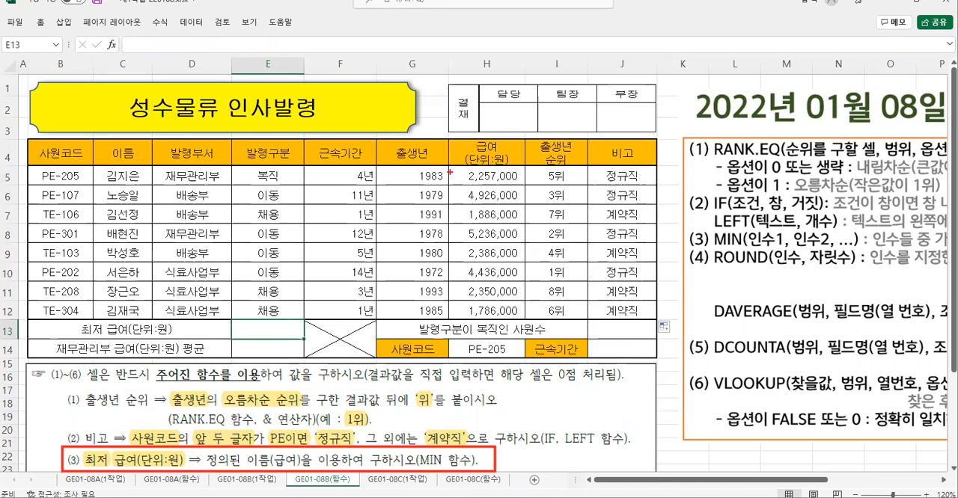
{"action": "left_click_drag", "start_coordinate": [451, 165], "coordinate": [525, 318]}
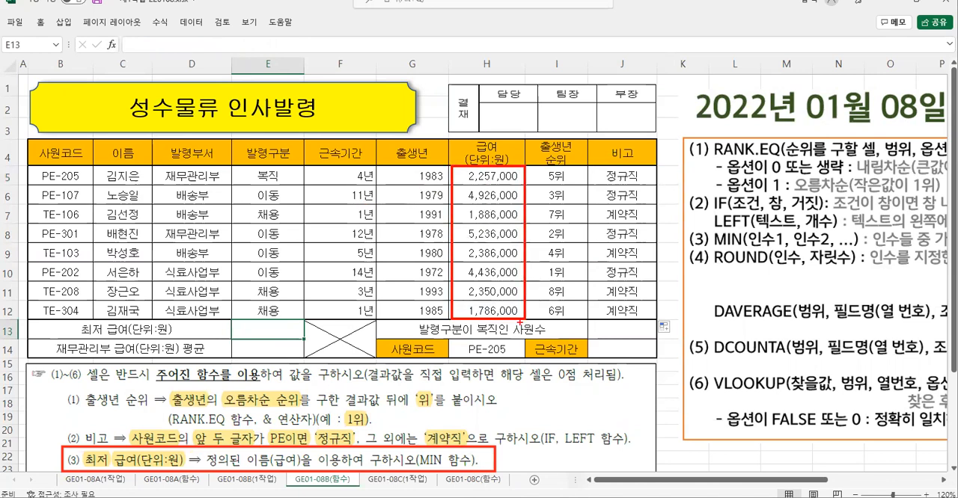
{"action": "key", "text": "Escape"}
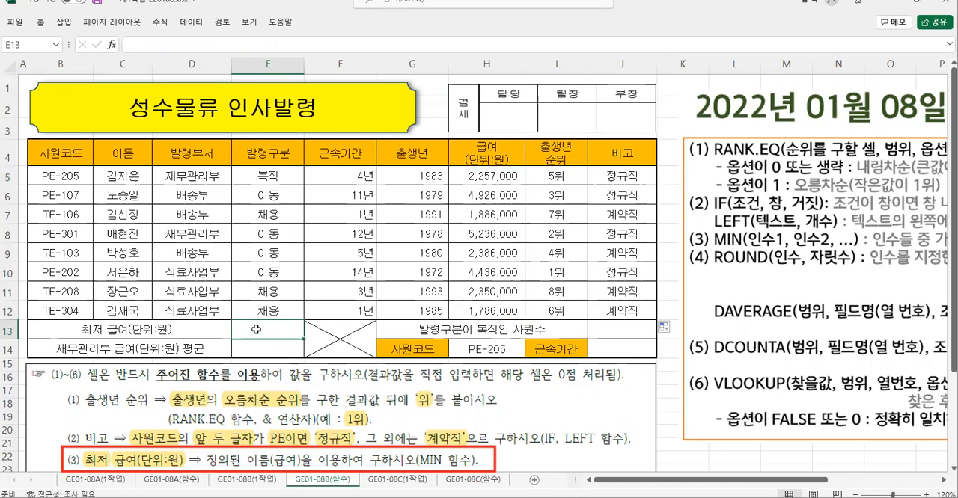
{"action": "type", "text": "=m"}
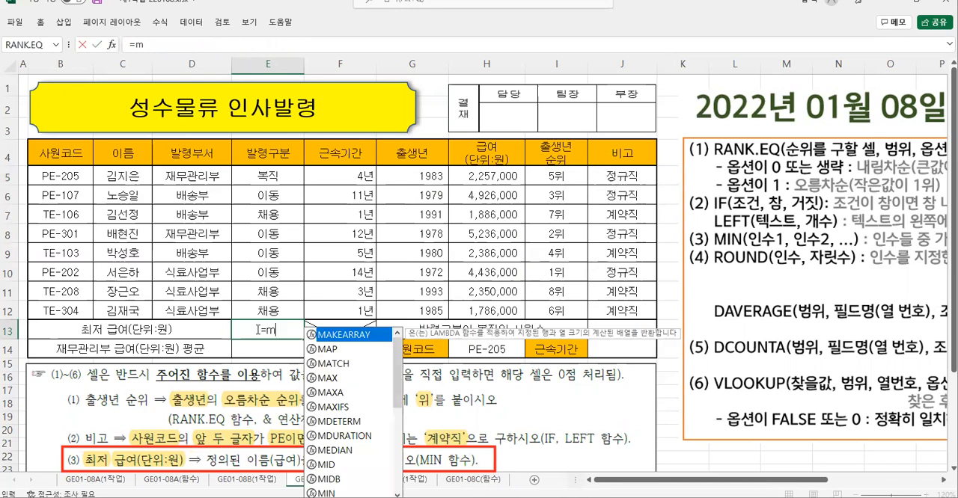
{"action": "type", "text": "i"}
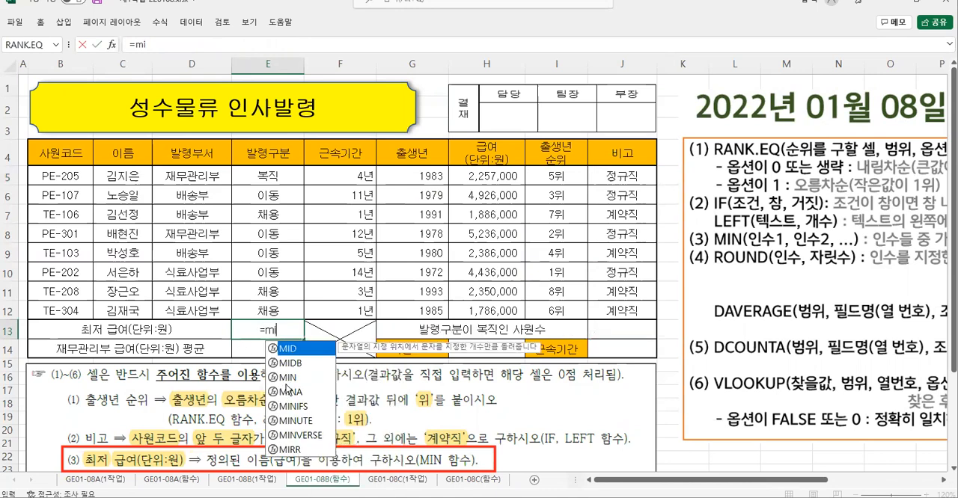
{"action": "double_click", "coordinate": [292, 379]}
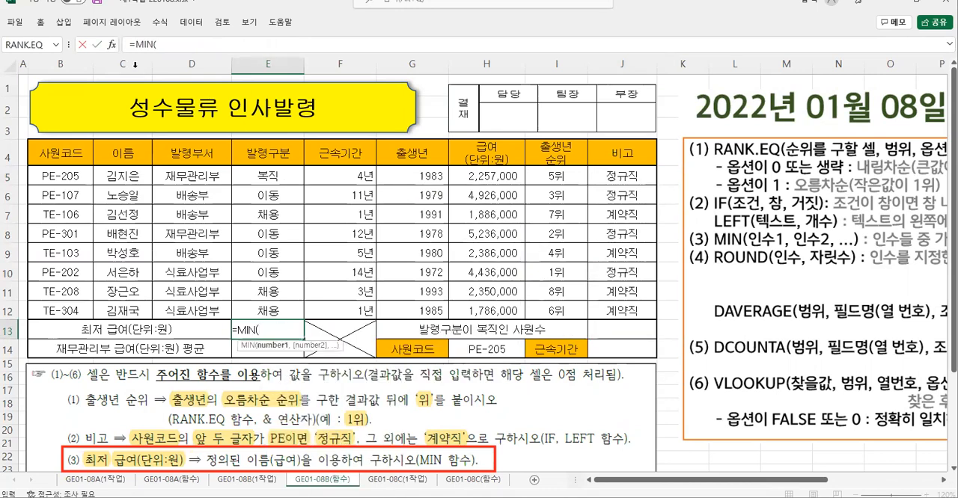
{"action": "left_click", "coordinate": [112, 45]}
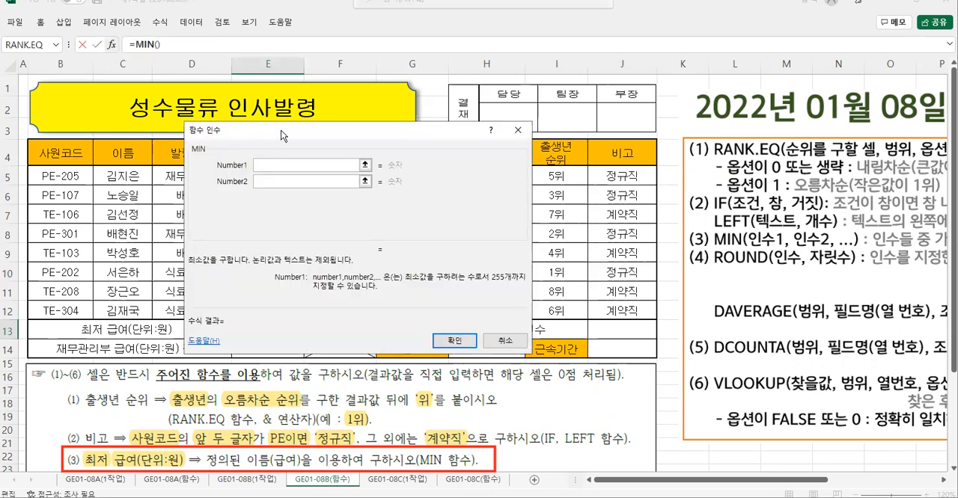
- Set MIN's Number1 to the named range 급여 covering H5:H12 and apply the formula
{"action": "left_click_drag", "start_coordinate": [278, 130], "coordinate": [156, 120]}
{"action": "left_click", "coordinate": [474, 179]}
{"action": "left_click_drag", "start_coordinate": [474, 180], "coordinate": [482, 310]}
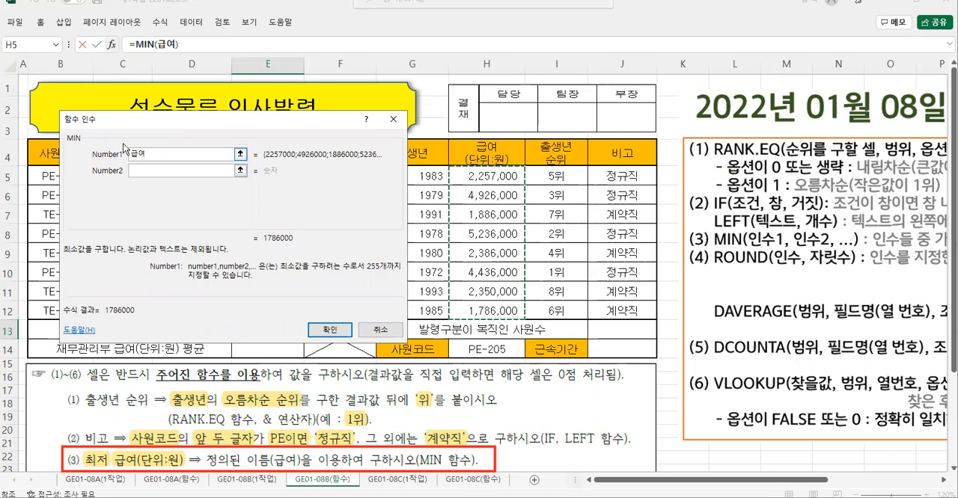
{"action": "left_click", "coordinate": [332, 330]}
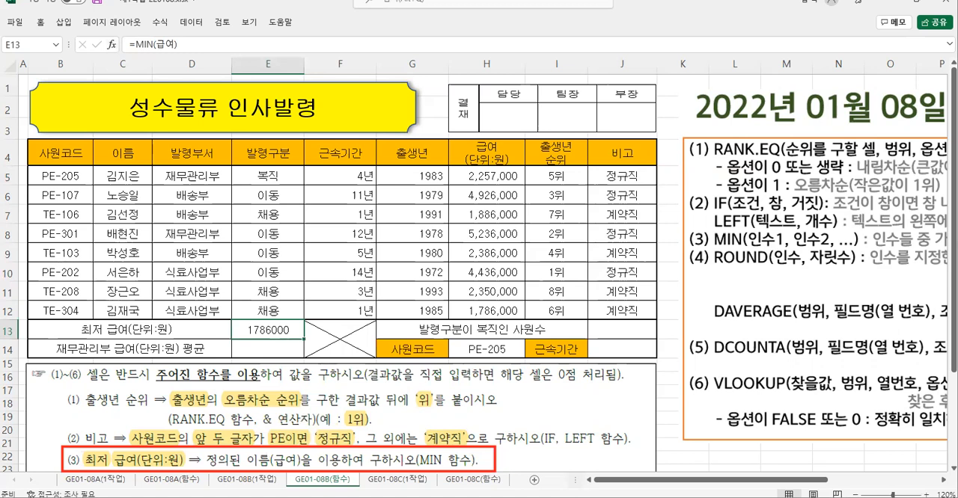
- Crop the instruction picture so it starts at task (4), and place it directly beneath the table
{"action": "left_click", "coordinate": [320, 378]}
{"action": "left_click", "coordinate": [320, 21]}
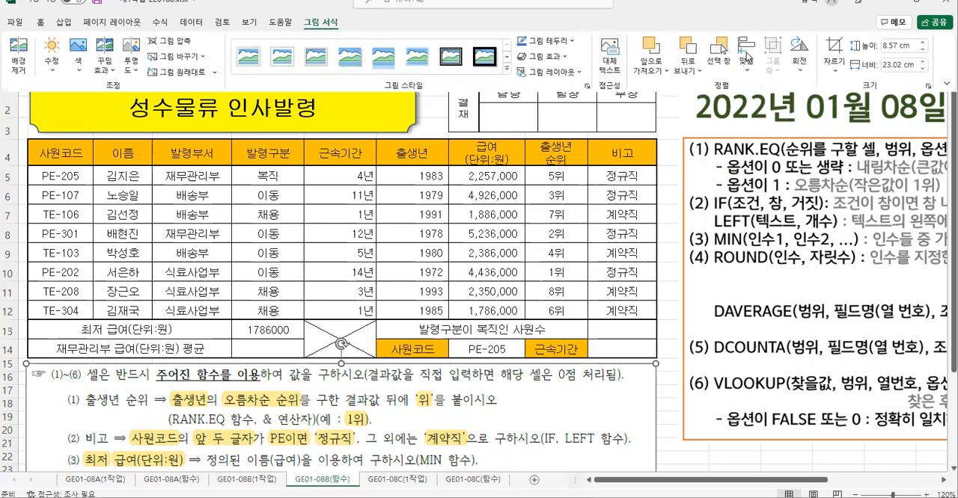
{"action": "left_click", "coordinate": [835, 48]}
{"action": "mouse_move", "coordinate": [342, 364]}
{"action": "left_mouse_down"}
{"action": "mouse_move", "coordinate": [328, 467]}
{"action": "mouse_move", "coordinate": [335, 350]}
{"action": "mouse_move", "coordinate": [338, 380]}
{"action": "left_mouse_up"}
{"action": "left_click", "coordinate": [716, 404]}
{"action": "left_click_drag", "start_coordinate": [533, 401], "coordinate": [532, 307]}
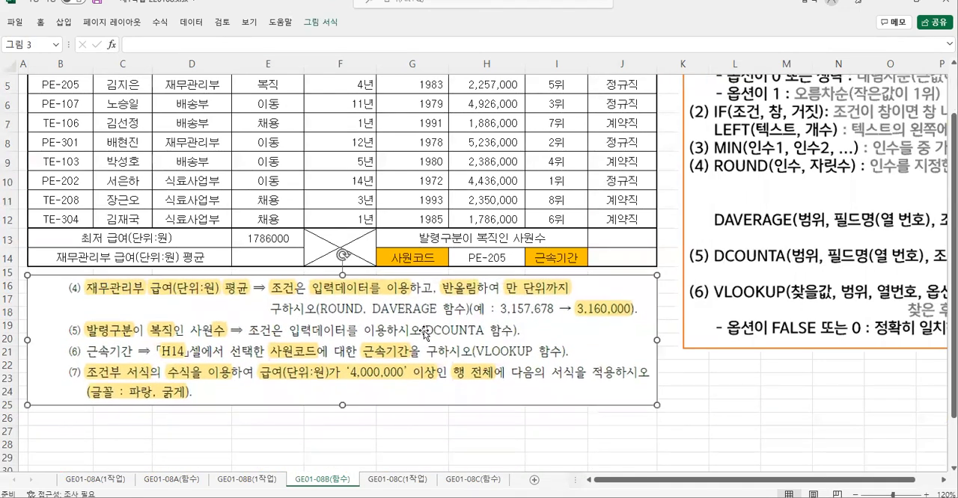
{"action": "scroll", "coordinate": [423, 334], "scroll_direction": "up", "scroll_amount": 2}
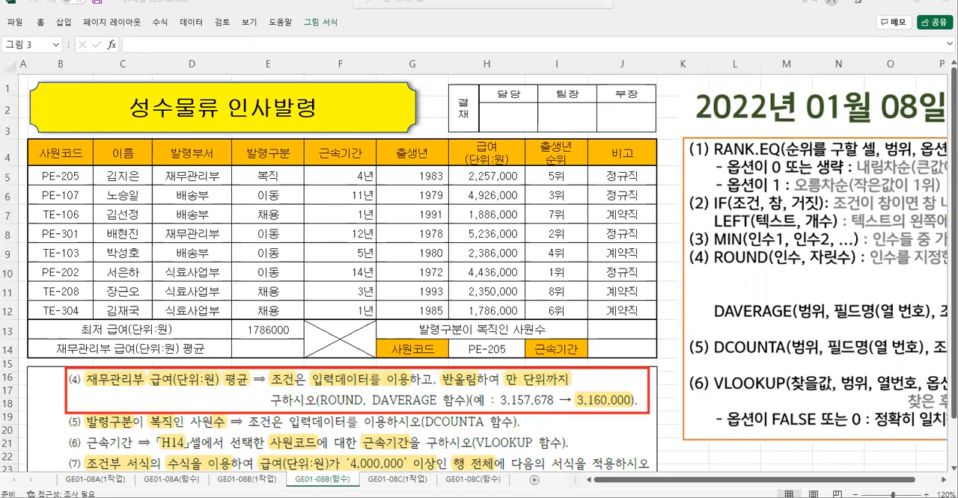
- Review task (4) for E14 and the range, field and criteria arguments of DAVERAGE in the function notes
{"action": "left_click", "coordinate": [263, 351]}
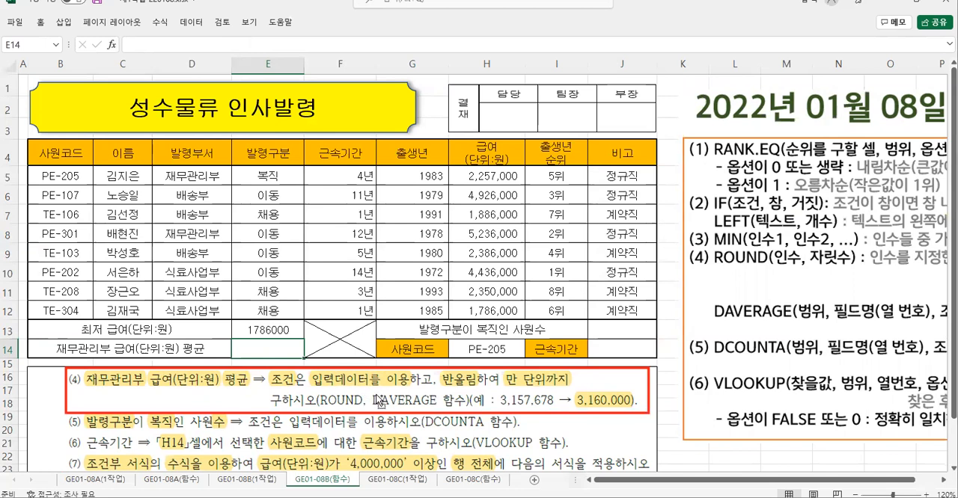
{"action": "left_click_drag", "start_coordinate": [368, 389], "coordinate": [441, 410]}
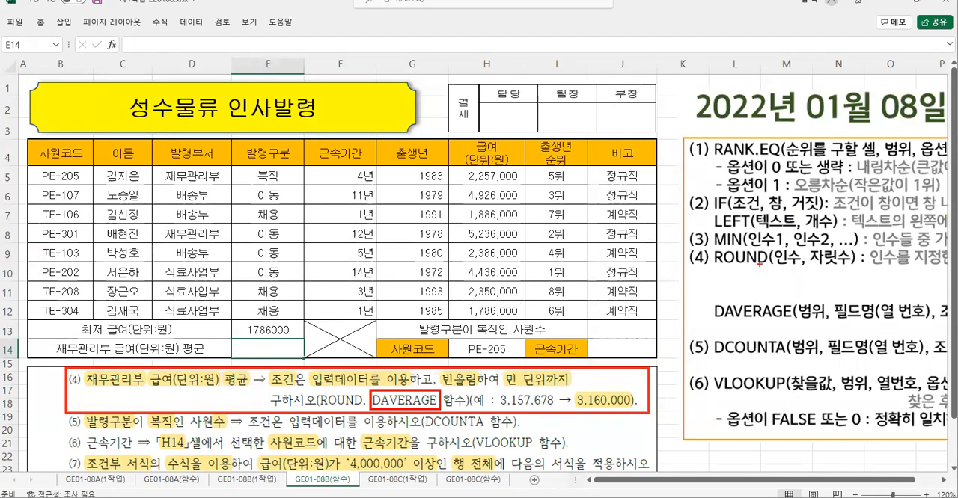
{"action": "left_click_drag", "start_coordinate": [705, 294], "coordinate": [936, 325]}
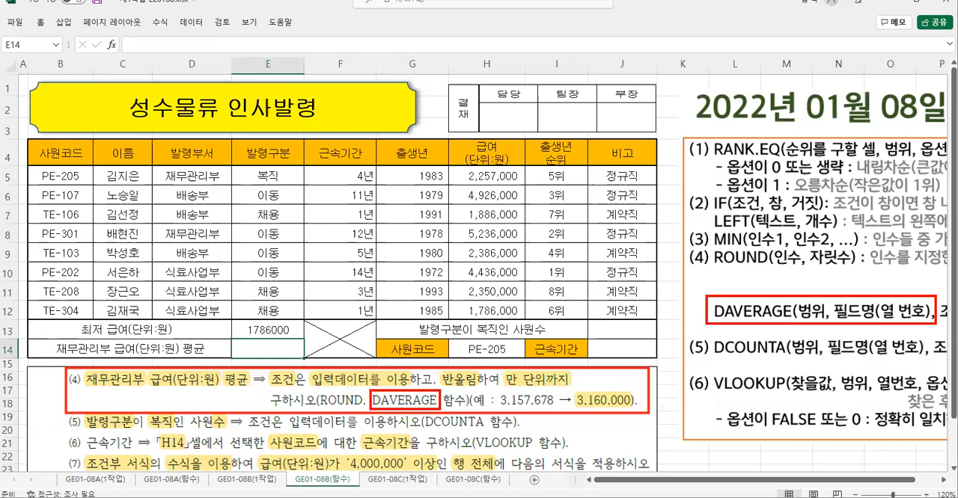
{"action": "left_click_drag", "start_coordinate": [813, 324], "coordinate": [807, 350]}
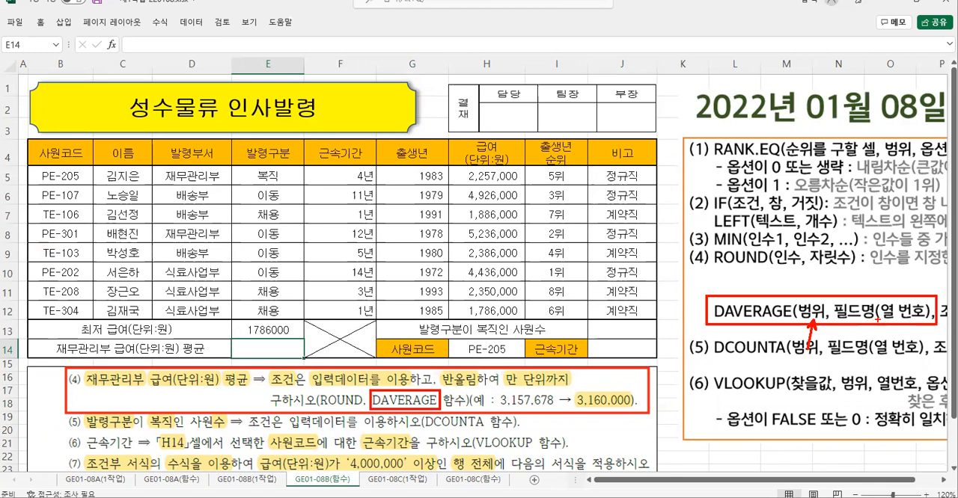
{"action": "left_click_drag", "start_coordinate": [875, 318], "coordinate": [869, 346]}
{"action": "left_click_drag", "start_coordinate": [944, 320], "coordinate": [937, 349]}
{"action": "key", "text": "Escape"}
- Move the function notes picture slightly closer to the table and review DAVERAGE's three arguments
{"action": "left_click_drag", "start_coordinate": [769, 104], "coordinate": [752, 109]}
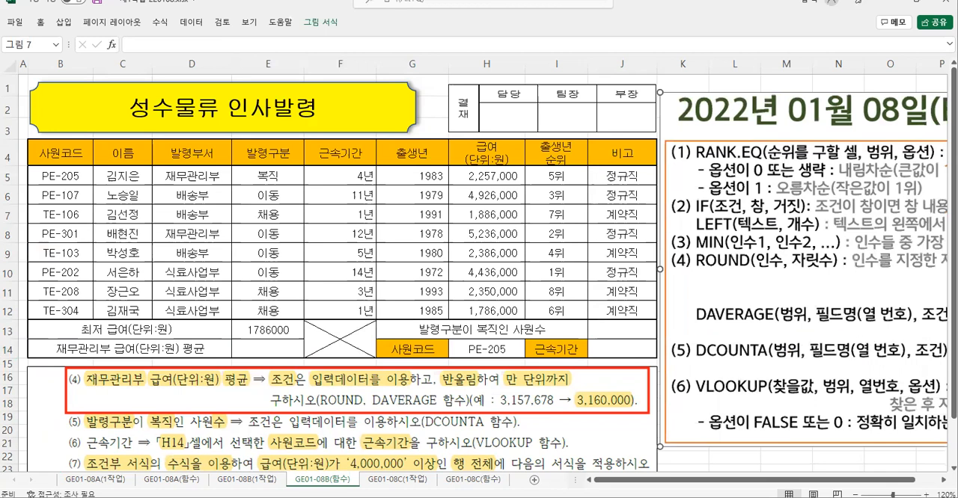
{"action": "mouse_move", "coordinate": [775, 300]}
{"action": "left_mouse_down"}
{"action": "mouse_move", "coordinate": [810, 327]}
{"action": "mouse_move", "coordinate": [954, 323]}
{"action": "left_mouse_up"}
{"action": "left_click_drag", "start_coordinate": [679, 303], "coordinate": [698, 300]}
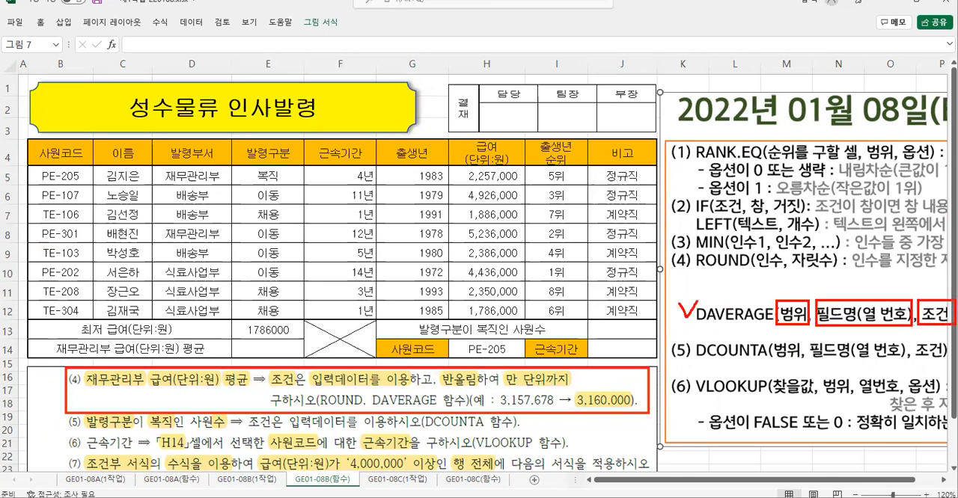
{"action": "key", "text": "Escape"}
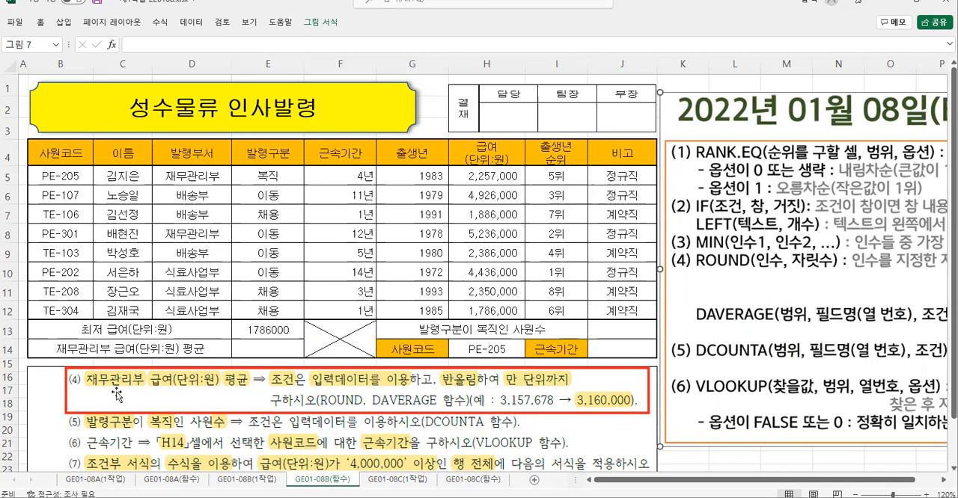
- Examine task (4) for its condition and count the table columns to find the position of 급여(단위:원)
{"action": "key", "text": "ctrl+2"}
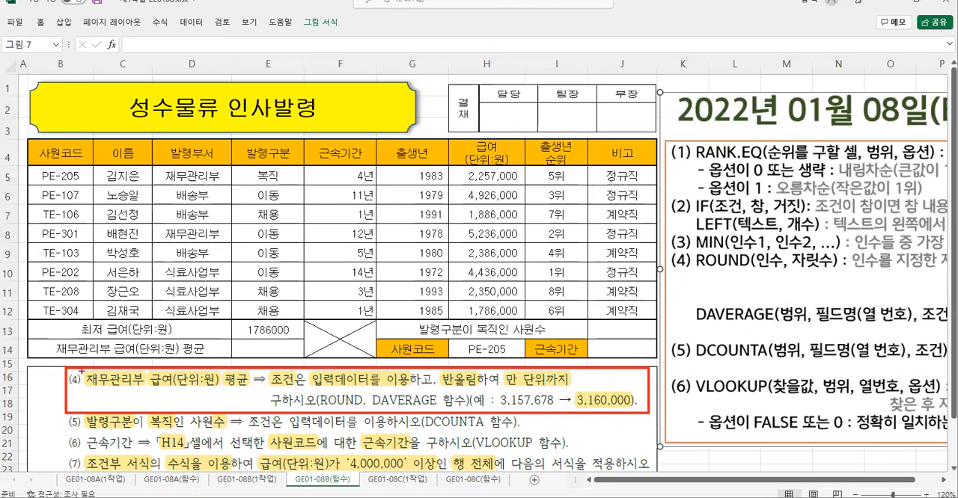
{"action": "mouse_move", "coordinate": [82, 371]}
{"action": "left_mouse_down"}
{"action": "mouse_move", "coordinate": [154, 391]}
{"action": "mouse_move", "coordinate": [106, 406]}
{"action": "mouse_move", "coordinate": [143, 408]}
{"action": "left_mouse_up"}
{"action": "mouse_move", "coordinate": [136, 401]}
{"action": "left_mouse_down"}
{"action": "mouse_move", "coordinate": [136, 412]}
{"action": "mouse_move", "coordinate": [157, 412]}
{"action": "left_mouse_up"}
{"action": "left_click_drag", "start_coordinate": [149, 369], "coordinate": [224, 391]}
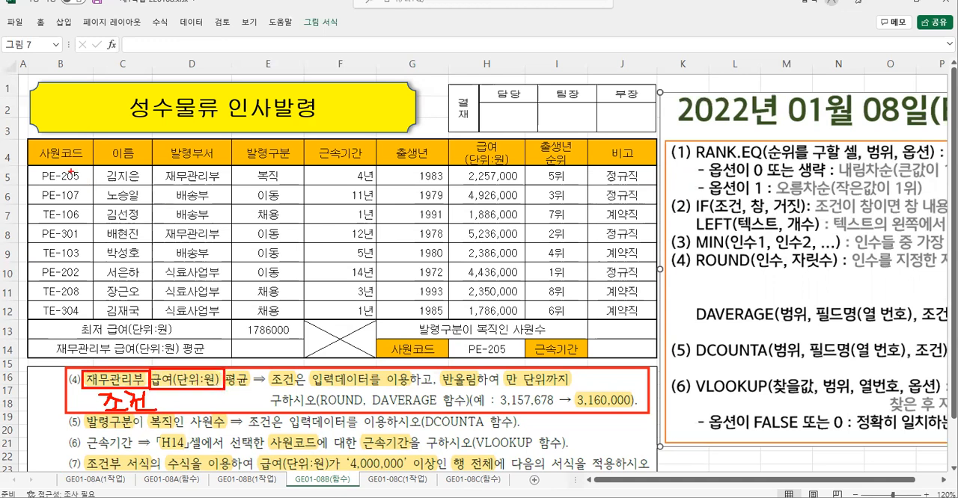
{"action": "left_click_drag", "start_coordinate": [72, 147], "coordinate": [57, 182]}
{"action": "left_click_drag", "start_coordinate": [105, 151], "coordinate": [135, 171]}
{"action": "left_click_drag", "start_coordinate": [173, 149], "coordinate": [197, 188]}
{"action": "mouse_move", "coordinate": [243, 146]}
{"action": "left_mouse_down"}
{"action": "mouse_move", "coordinate": [275, 172]}
{"action": "mouse_move", "coordinate": [267, 187]}
{"action": "left_mouse_up"}
{"action": "mouse_move", "coordinate": [334, 156]}
{"action": "left_mouse_down"}
{"action": "mouse_move", "coordinate": [329, 180]}
{"action": "mouse_move", "coordinate": [364, 157]}
{"action": "left_mouse_up"}
{"action": "left_click_drag", "start_coordinate": [427, 153], "coordinate": [409, 172]}
{"action": "mouse_move", "coordinate": [457, 139]}
{"action": "left_mouse_down"}
{"action": "mouse_move", "coordinate": [530, 168]}
{"action": "mouse_move", "coordinate": [504, 192]}
{"action": "mouse_move", "coordinate": [509, 208]}
{"action": "left_mouse_up"}
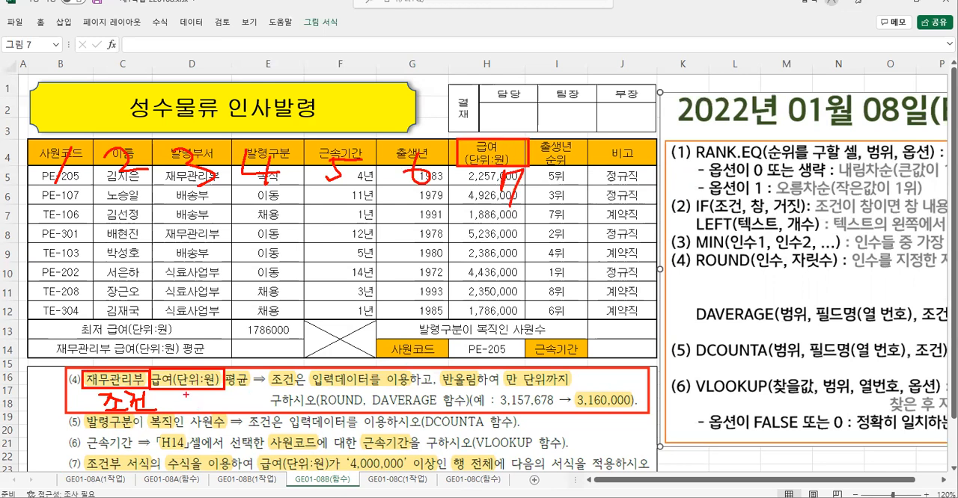
{"action": "mouse_move", "coordinate": [187, 407]}
{"action": "left_mouse_down"}
{"action": "mouse_move", "coordinate": [199, 395]}
{"action": "mouse_move", "coordinate": [196, 417]}
{"action": "left_mouse_up"}
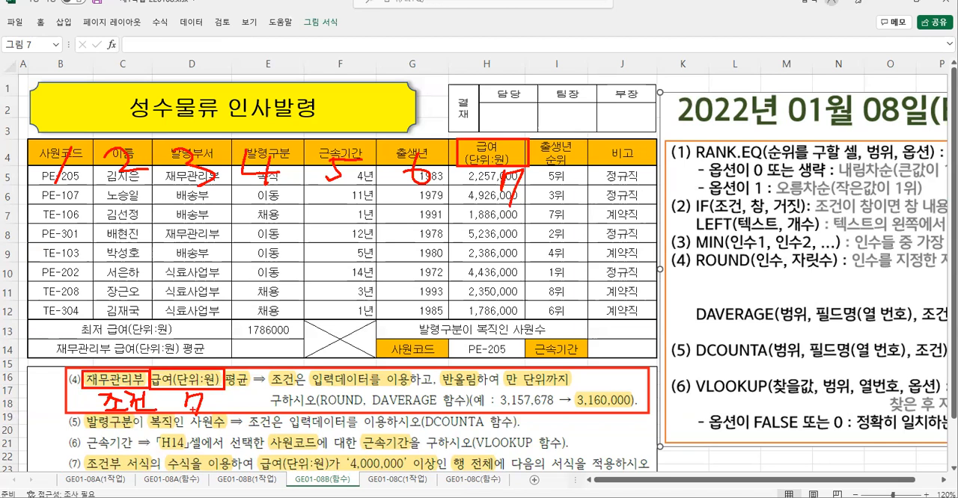
{"action": "key", "text": "Delete"}
- Start a DAVERAGE function in E14 for the 재무관리부 salary average and open its function arguments
{"action": "left_click", "coordinate": [261, 349]}
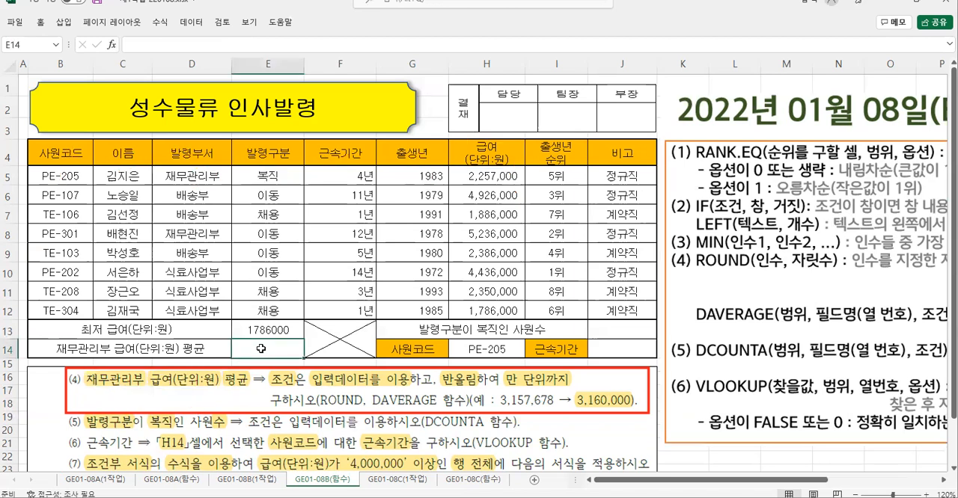
{"action": "type", "text": "=d"}
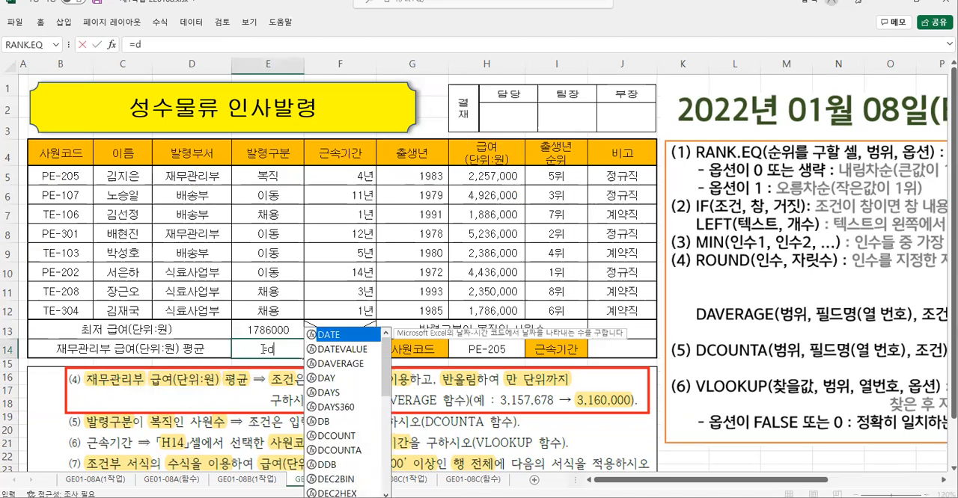
{"action": "double_click", "coordinate": [335, 364]}
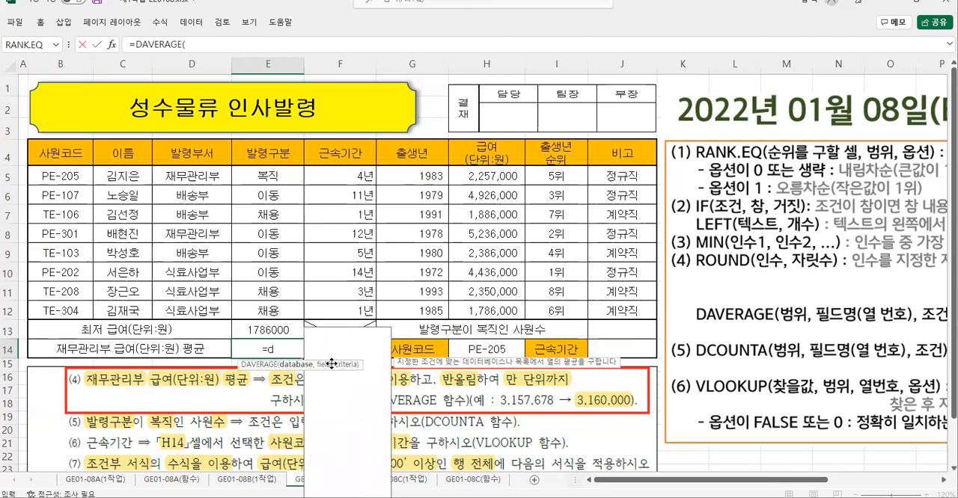
{"action": "left_click", "coordinate": [112, 44]}
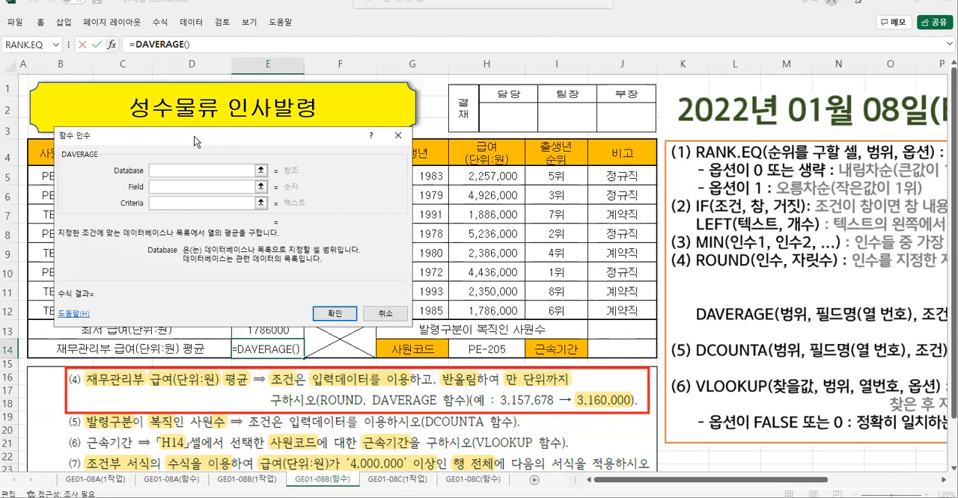
- Set the DAVERAGE database to B4:H12 and the field to 7
{"action": "left_click_drag", "start_coordinate": [193, 136], "coordinate": [289, 252]}
{"action": "left_click_drag", "start_coordinate": [64, 153], "coordinate": [485, 310]}
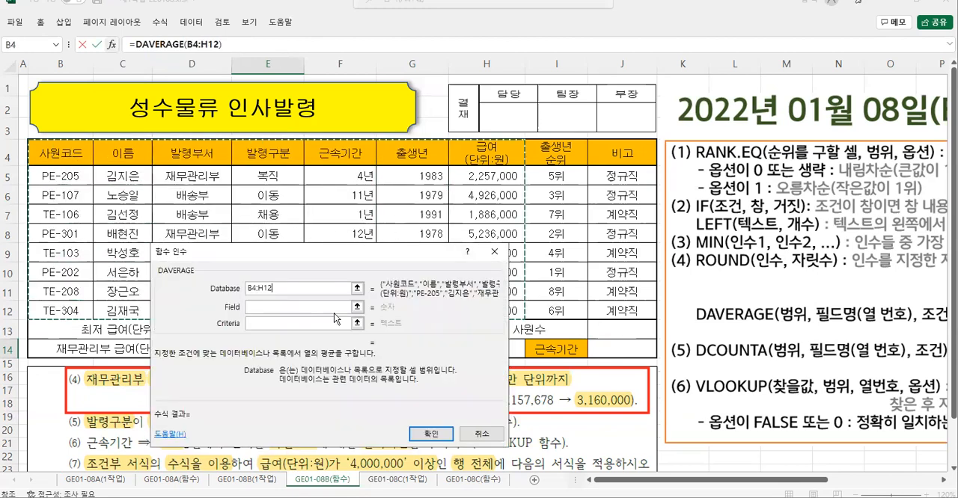
{"action": "left_click", "coordinate": [262, 309]}
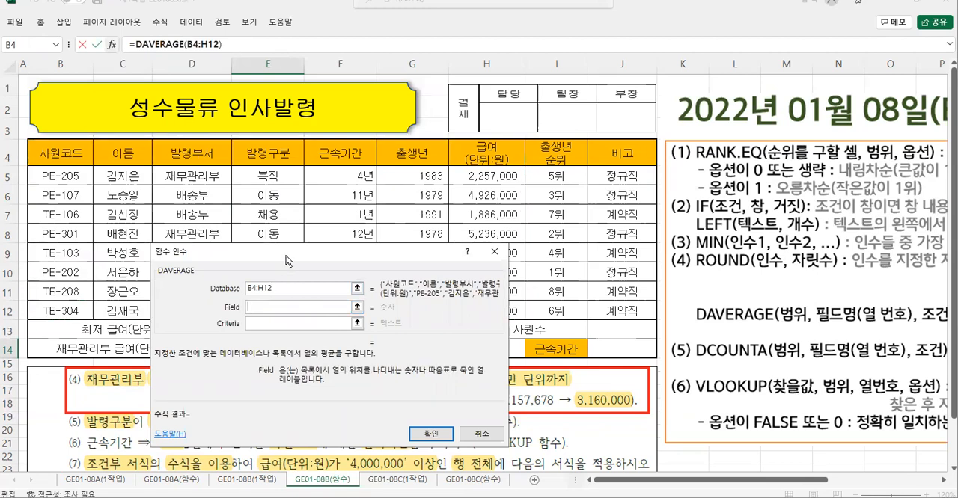
{"action": "left_click_drag", "start_coordinate": [286, 256], "coordinate": [198, 198]}
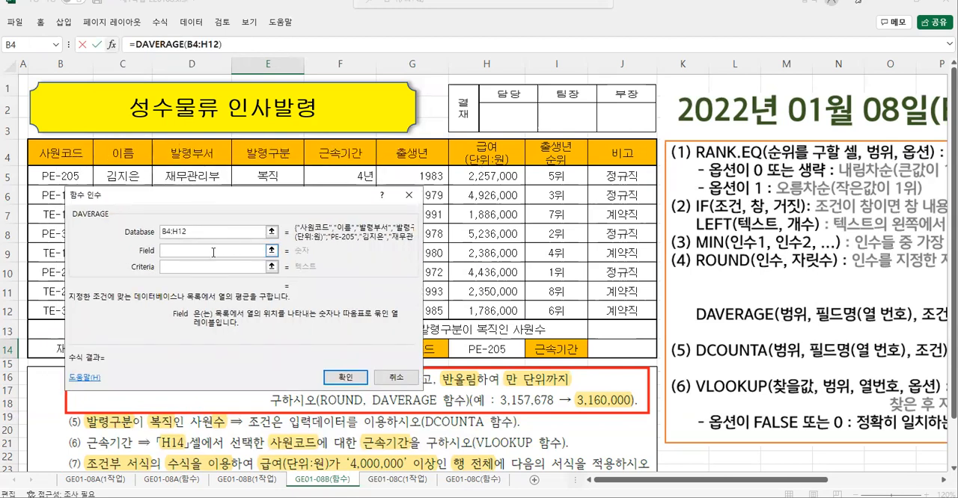
{"action": "type", "text": "7"}
- Count the table's header columns from 사원코드 to 급여(단위:원) to check the field number
{"action": "left_click_drag", "start_coordinate": [74, 143], "coordinate": [64, 179]}
{"action": "left_click_drag", "start_coordinate": [109, 149], "coordinate": [185, 187]}
{"action": "mouse_move", "coordinate": [252, 155]}
{"action": "left_mouse_down"}
{"action": "mouse_move", "coordinate": [250, 170]}
{"action": "mouse_move", "coordinate": [271, 175]}
{"action": "left_mouse_up"}
{"action": "left_click_drag", "start_coordinate": [332, 156], "coordinate": [400, 160]}
{"action": "left_click_drag", "start_coordinate": [452, 135], "coordinate": [452, 136]}
{"action": "mouse_move", "coordinate": [495, 180]}
{"action": "left_mouse_down"}
{"action": "mouse_move", "coordinate": [516, 200]}
{"action": "mouse_move", "coordinate": [512, 221]}
{"action": "left_mouse_up"}
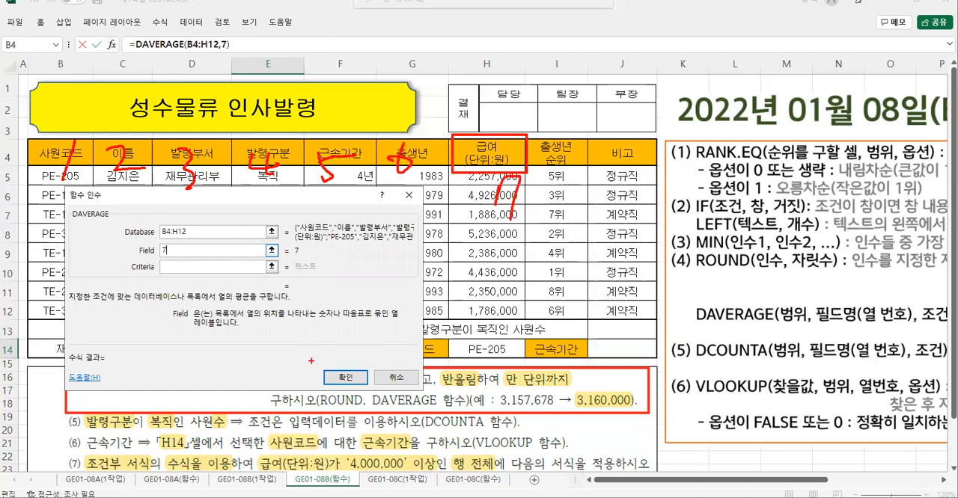
{"action": "key", "text": "Escape"}
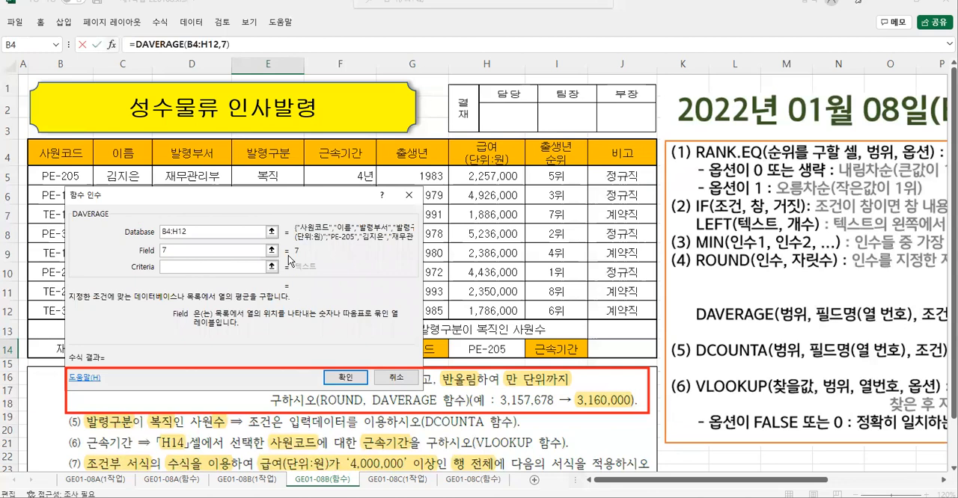
- Set the DAVERAGE criteria to D4:D5, covering the 발령부서 header and 재무관리부
{"action": "left_click_drag", "start_coordinate": [279, 248], "coordinate": [265, 208]}
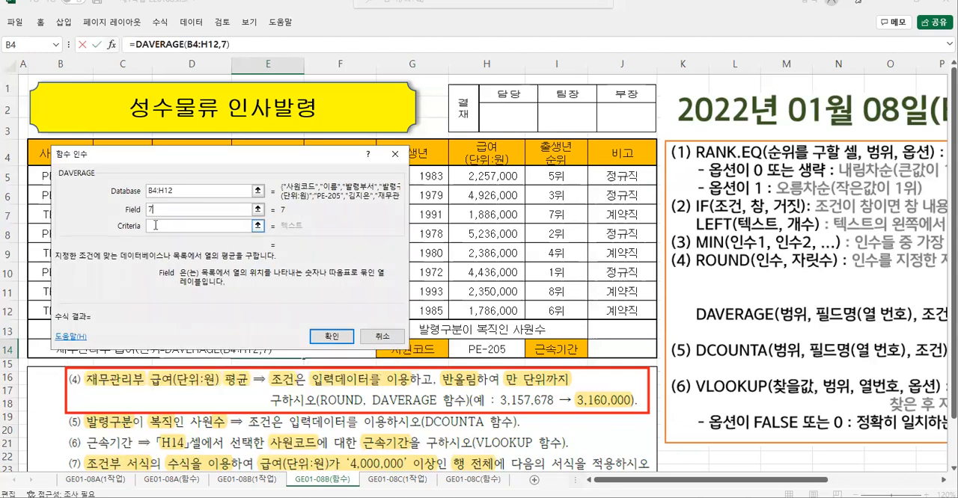
{"action": "left_click", "coordinate": [156, 224]}
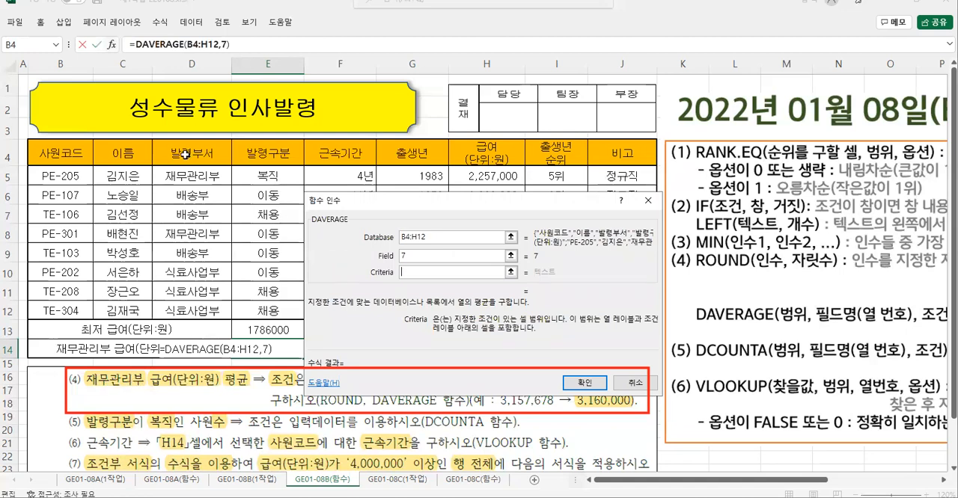
{"action": "left_click_drag", "start_coordinate": [185, 154], "coordinate": [190, 178]}
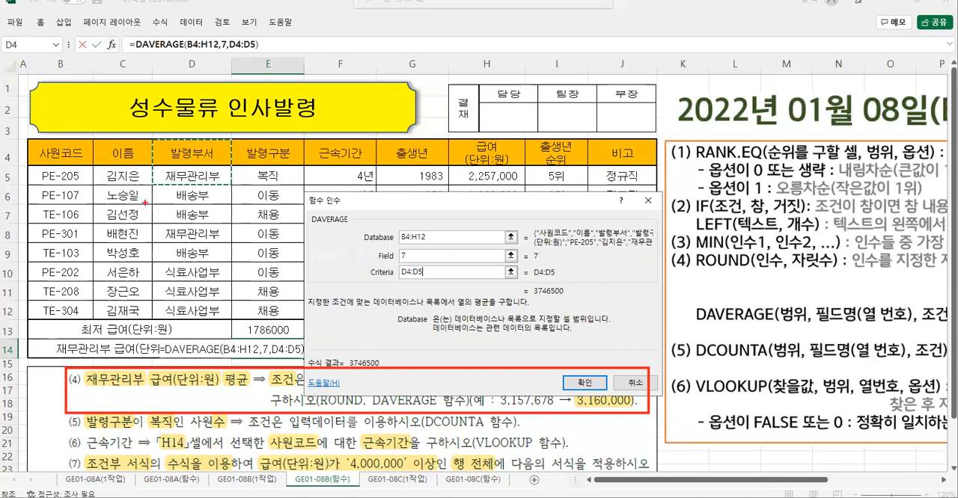
- Check the range, column number and 재무관리부 condition against the table and accept the DAVERAGE formula in E14
{"action": "mouse_move", "coordinate": [28, 140]}
{"action": "left_mouse_down"}
{"action": "mouse_move", "coordinate": [268, 267]}
{"action": "mouse_move", "coordinate": [515, 330]}
{"action": "mouse_move", "coordinate": [527, 320]}
{"action": "left_mouse_up"}
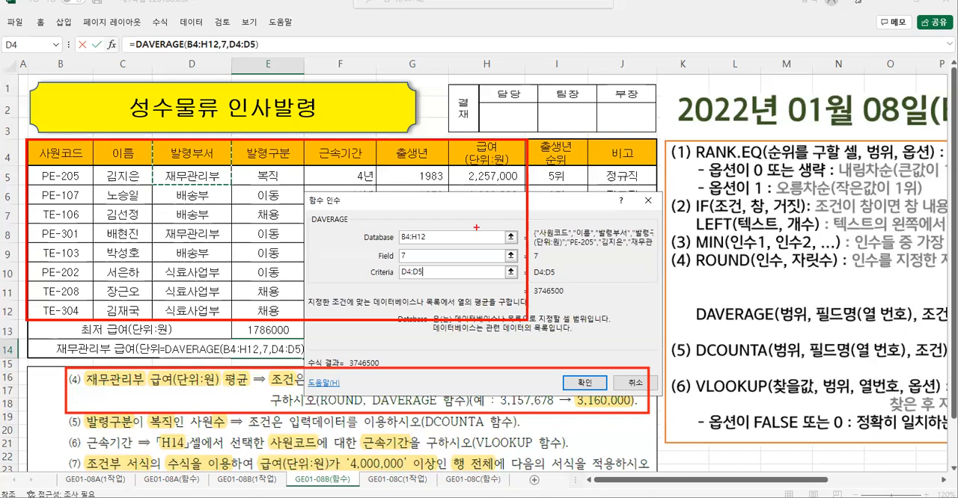
{"action": "mouse_move", "coordinate": [235, 200]}
{"action": "left_mouse_down"}
{"action": "mouse_move", "coordinate": [224, 190]}
{"action": "mouse_move", "coordinate": [234, 236]}
{"action": "left_mouse_up"}
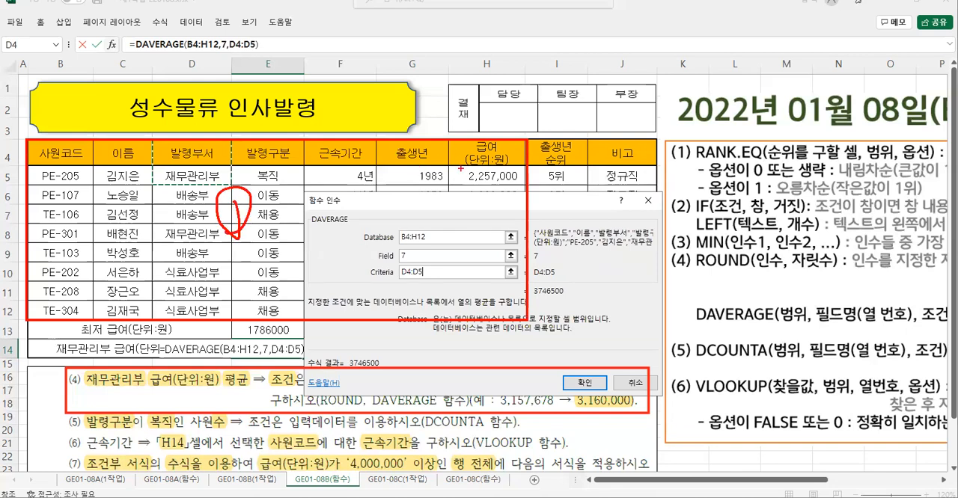
{"action": "mouse_move", "coordinate": [450, 139]}
{"action": "left_mouse_down"}
{"action": "mouse_move", "coordinate": [460, 159]}
{"action": "mouse_move", "coordinate": [526, 169]}
{"action": "left_mouse_up"}
{"action": "mouse_move", "coordinate": [425, 160]}
{"action": "left_mouse_down"}
{"action": "mouse_move", "coordinate": [443, 150]}
{"action": "mouse_move", "coordinate": [441, 183]}
{"action": "left_mouse_up"}
{"action": "left_click_drag", "start_coordinate": [389, 163], "coordinate": [416, 181]}
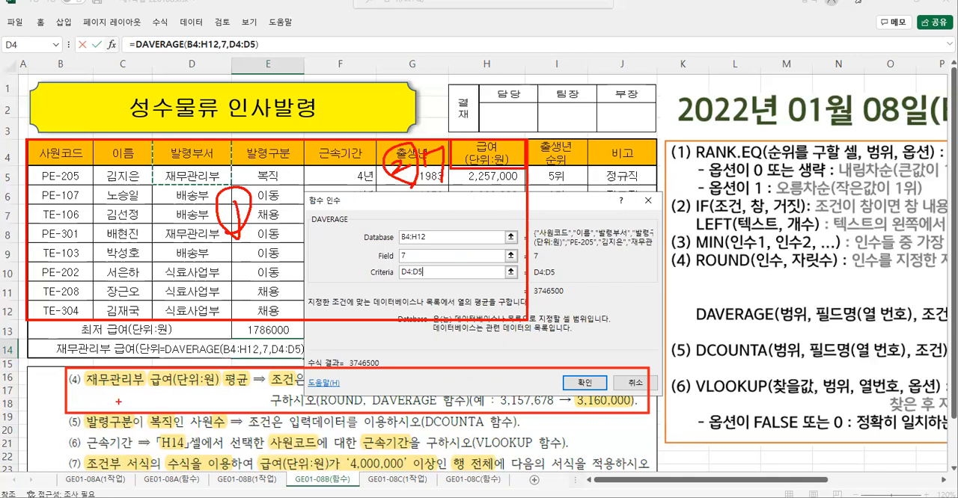
{"action": "left_click_drag", "start_coordinate": [83, 392], "coordinate": [177, 391]}
{"action": "mouse_move", "coordinate": [153, 138]}
{"action": "left_mouse_down"}
{"action": "mouse_move", "coordinate": [224, 138]}
{"action": "mouse_move", "coordinate": [230, 182]}
{"action": "mouse_move", "coordinate": [154, 179]}
{"action": "left_mouse_up"}
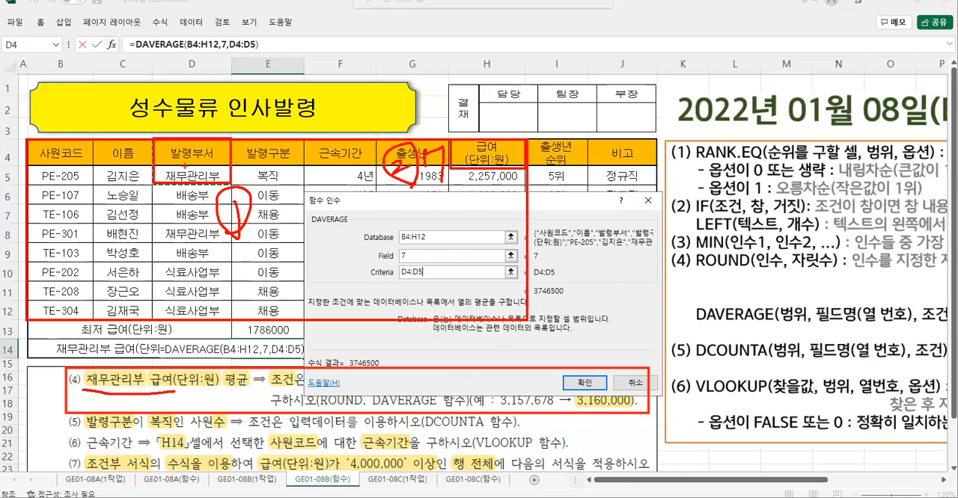
{"action": "mouse_move", "coordinate": [117, 161]}
{"action": "left_mouse_down"}
{"action": "mouse_move", "coordinate": [125, 184]}
{"action": "mouse_move", "coordinate": [152, 155]}
{"action": "mouse_move", "coordinate": [133, 192]}
{"action": "left_mouse_up"}
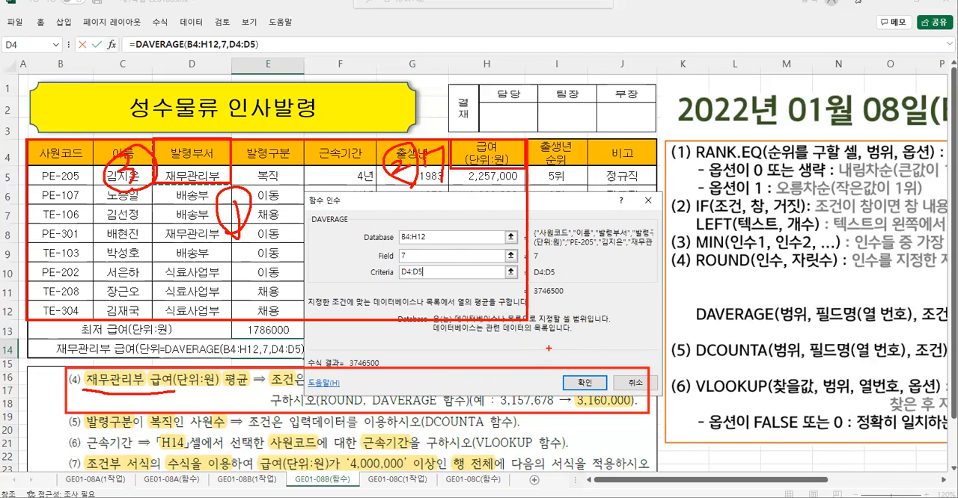
{"action": "key", "text": "Escape"}
{"action": "left_click", "coordinate": [584, 383]}
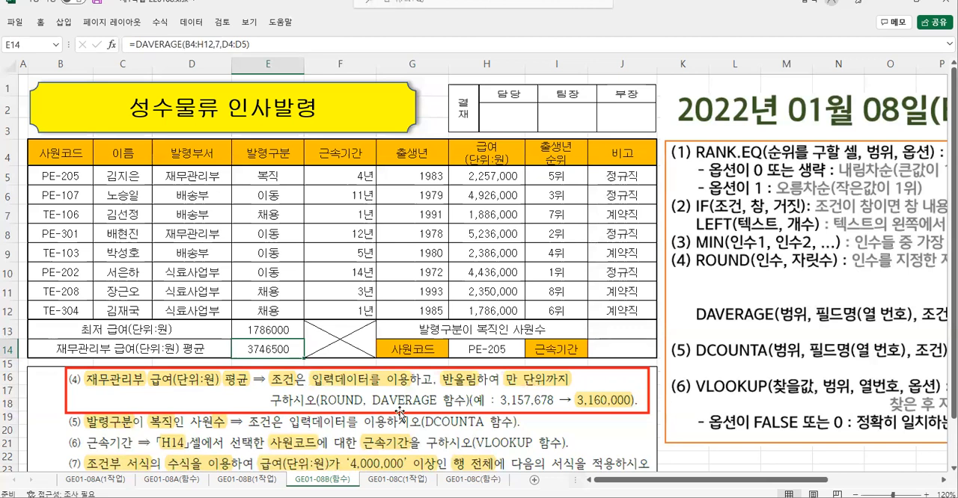
- Examine task (4)'s rounding requirement to 만 단위 and count the digit places in its example number
{"action": "mouse_move", "coordinate": [437, 368]}
{"action": "left_mouse_down"}
{"action": "mouse_move", "coordinate": [482, 389]}
{"action": "mouse_move", "coordinate": [574, 389]}
{"action": "left_mouse_up"}
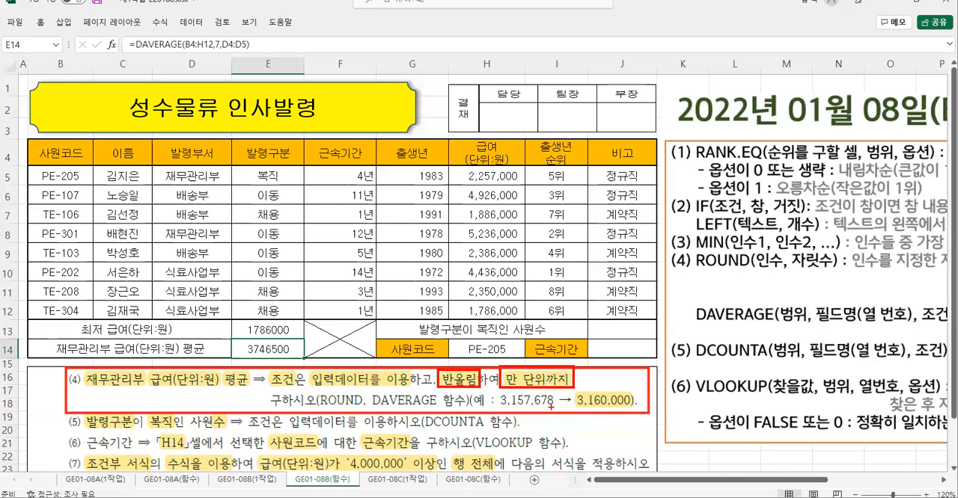
{"action": "left_click_drag", "start_coordinate": [548, 410], "coordinate": [557, 403]}
{"action": "left_click_drag", "start_coordinate": [542, 407], "coordinate": [550, 420]}
{"action": "left_click_drag", "start_coordinate": [536, 415], "coordinate": [533, 426]}
{"action": "left_click_drag", "start_coordinate": [528, 396], "coordinate": [532, 393]}
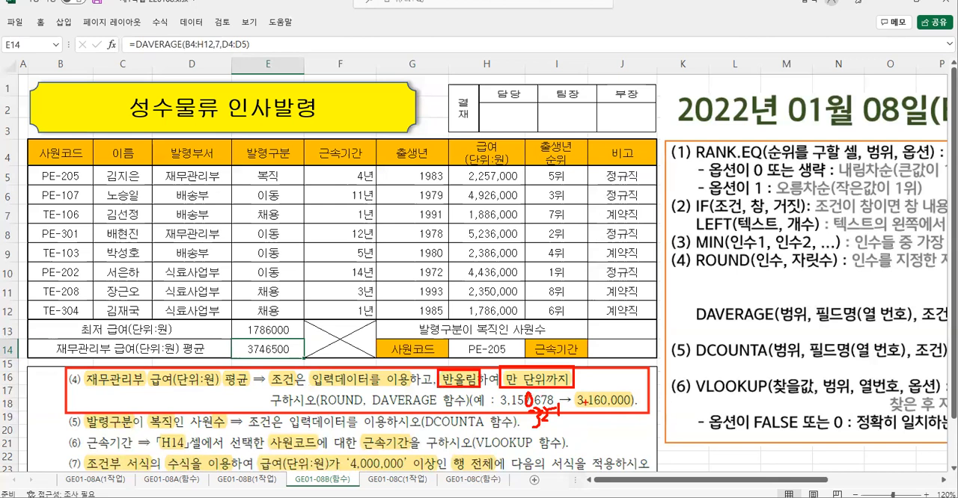
{"action": "mouse_move", "coordinate": [604, 389]}
{"action": "left_mouse_down"}
{"action": "mouse_move", "coordinate": [620, 389]}
{"action": "mouse_move", "coordinate": [637, 409]}
{"action": "mouse_move", "coordinate": [606, 371]}
{"action": "mouse_move", "coordinate": [626, 371]}
{"action": "left_mouse_up"}
{"action": "left_click_drag", "start_coordinate": [617, 359], "coordinate": [617, 386]}
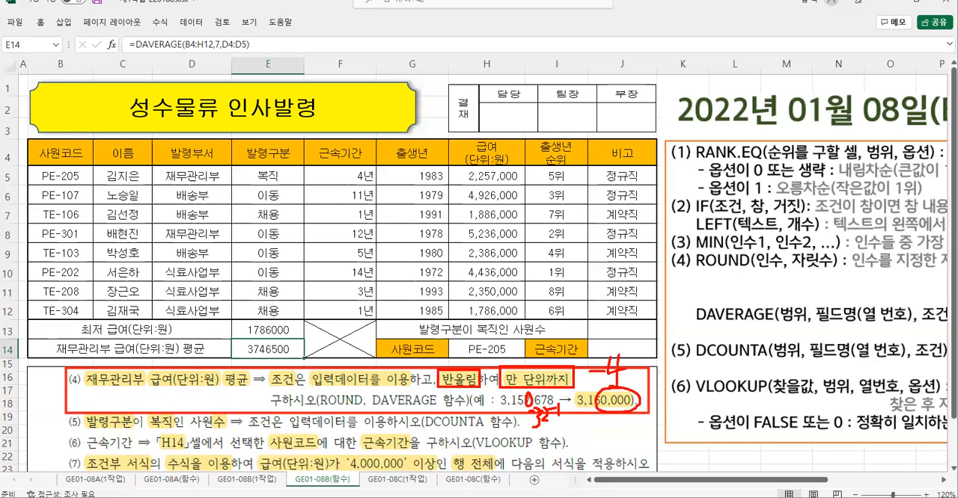
{"action": "key", "text": "Escape"}
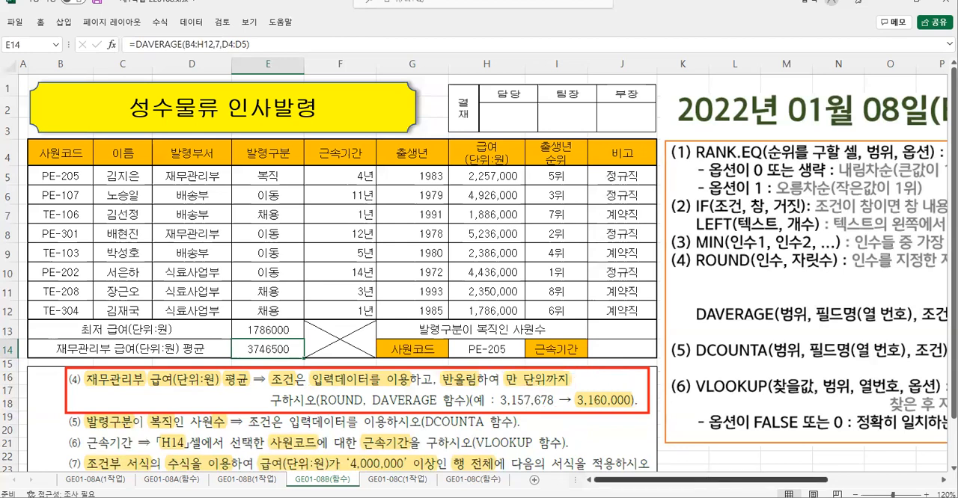
- Examine the digit-position diagram beside ROUND in the function notes for the thousands place
{"action": "scroll", "coordinate": [755, 371], "scroll_direction": "right", "scroll_amount": 5}
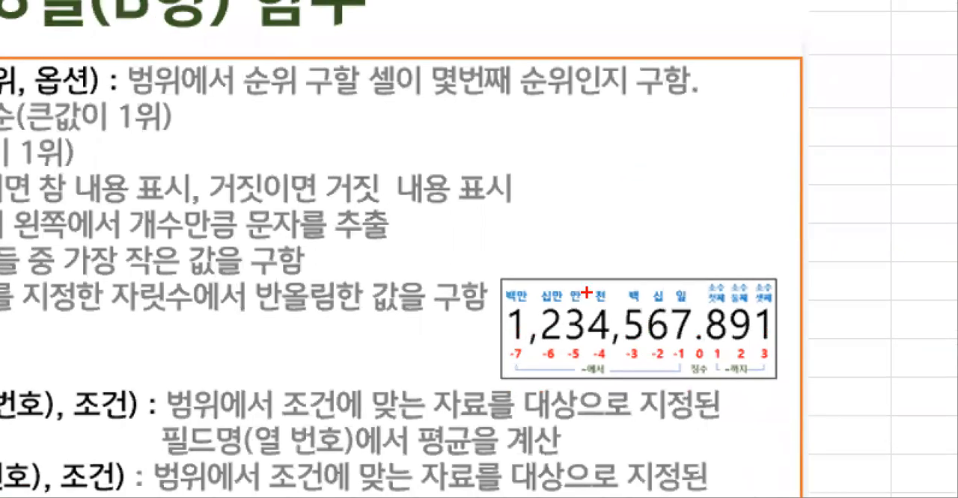
{"action": "mouse_move", "coordinate": [588, 275]}
{"action": "left_mouse_down"}
{"action": "mouse_move", "coordinate": [614, 364]}
{"action": "mouse_move", "coordinate": [585, 387]}
{"action": "mouse_move", "coordinate": [605, 358]}
{"action": "mouse_move", "coordinate": [599, 391]}
{"action": "left_mouse_up"}
{"action": "mouse_move", "coordinate": [596, 243]}
{"action": "left_mouse_down"}
{"action": "mouse_move", "coordinate": [636, 275]}
{"action": "mouse_move", "coordinate": [675, 276]}
{"action": "mouse_move", "coordinate": [663, 273]}
{"action": "left_mouse_up"}
{"action": "mouse_move", "coordinate": [696, 256]}
{"action": "left_mouse_down"}
{"action": "mouse_move", "coordinate": [685, 278]}
{"action": "mouse_move", "coordinate": [703, 262]}
{"action": "left_mouse_up"}
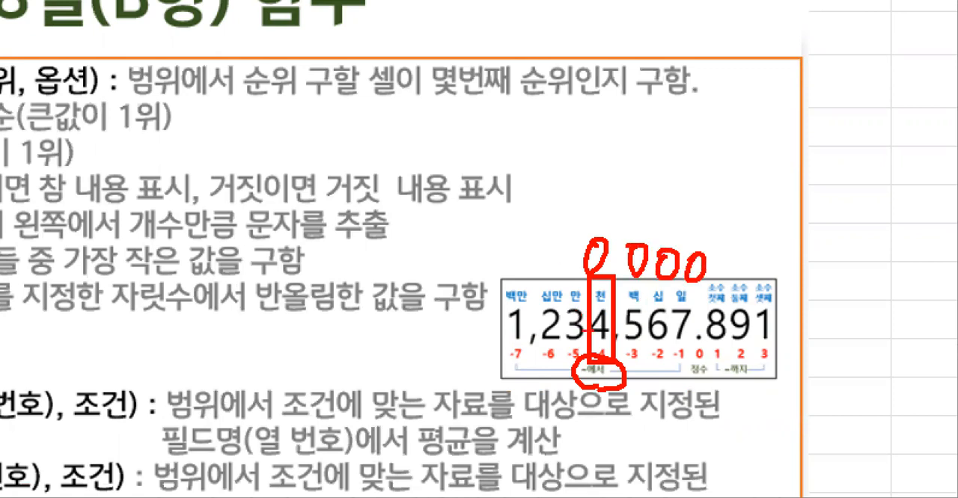
{"action": "left_click_drag", "start_coordinate": [558, 211], "coordinate": [606, 212]}
{"action": "left_click_drag", "start_coordinate": [592, 183], "coordinate": [591, 219]}
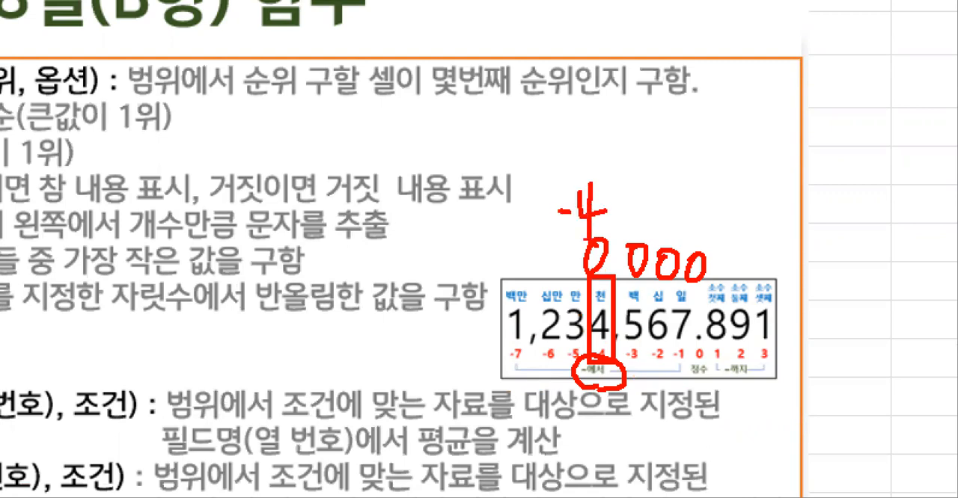
{"action": "key", "text": "Escape"}
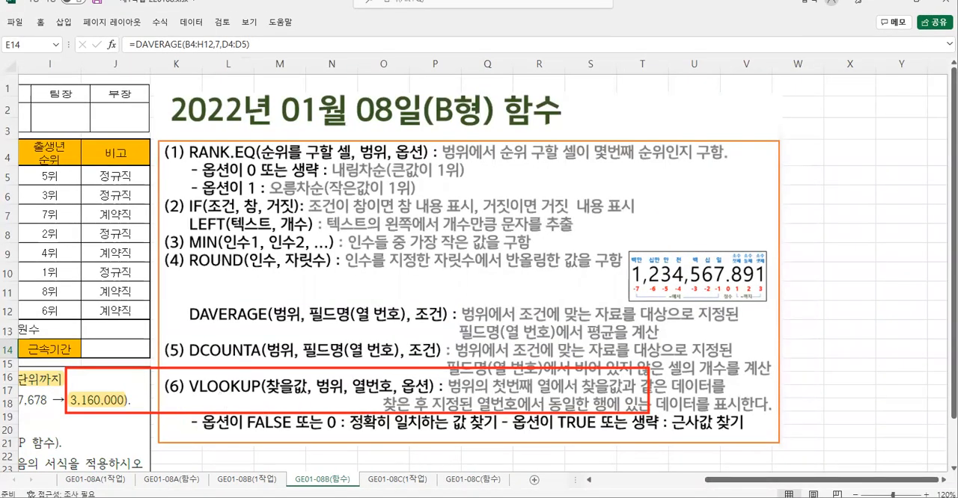
- Cut the DAVERAGE expression out of E14's formula and nest it as the Number argument of a ROUND function
{"action": "left_click_drag", "start_coordinate": [716, 481], "coordinate": [591, 482]}
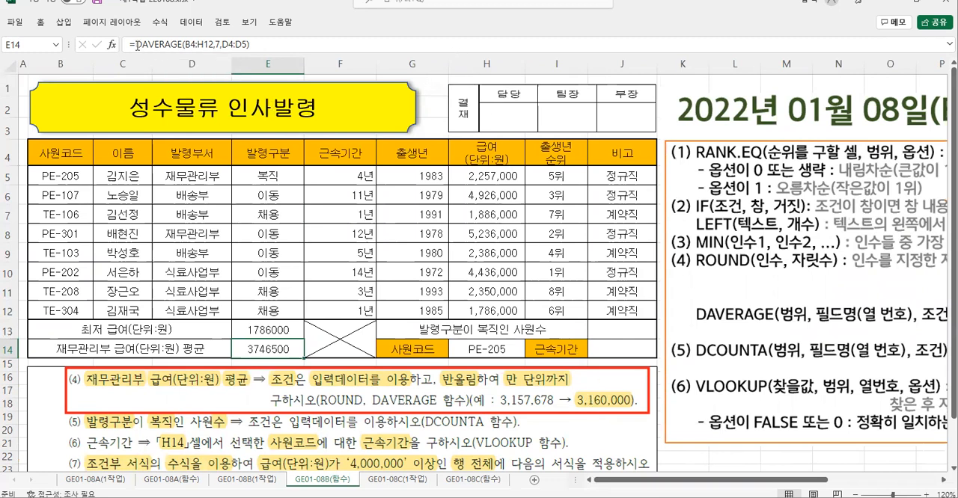
{"action": "left_click_drag", "start_coordinate": [137, 44], "coordinate": [251, 45]}
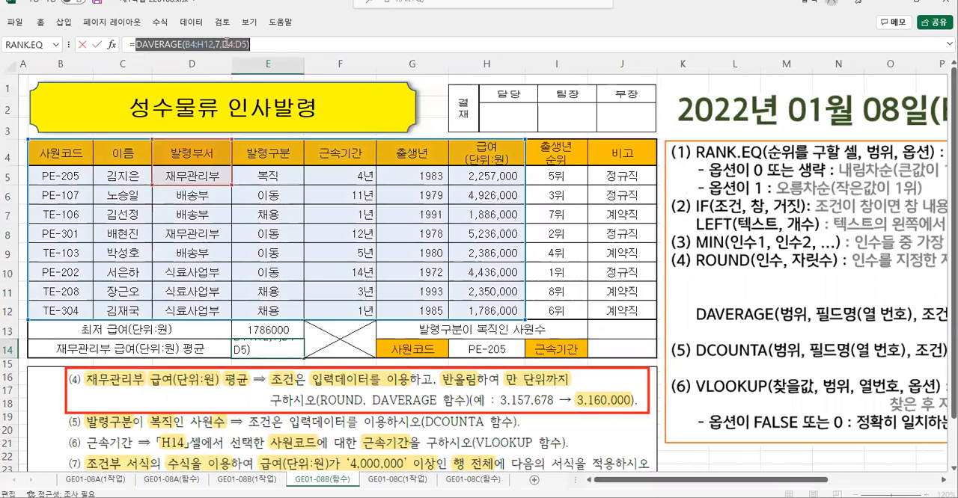
{"action": "right_click", "coordinate": [227, 45]}
{"action": "left_click", "coordinate": [247, 48]}
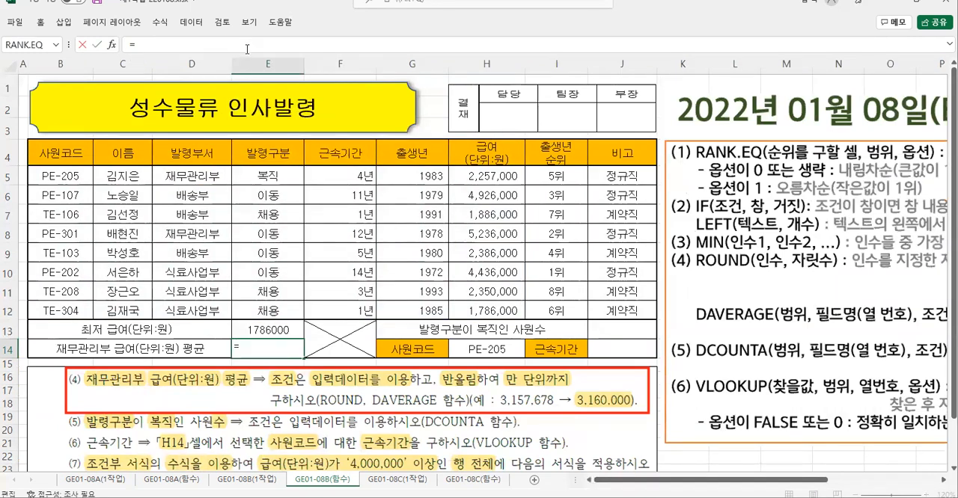
{"action": "type", "text": "ro"}
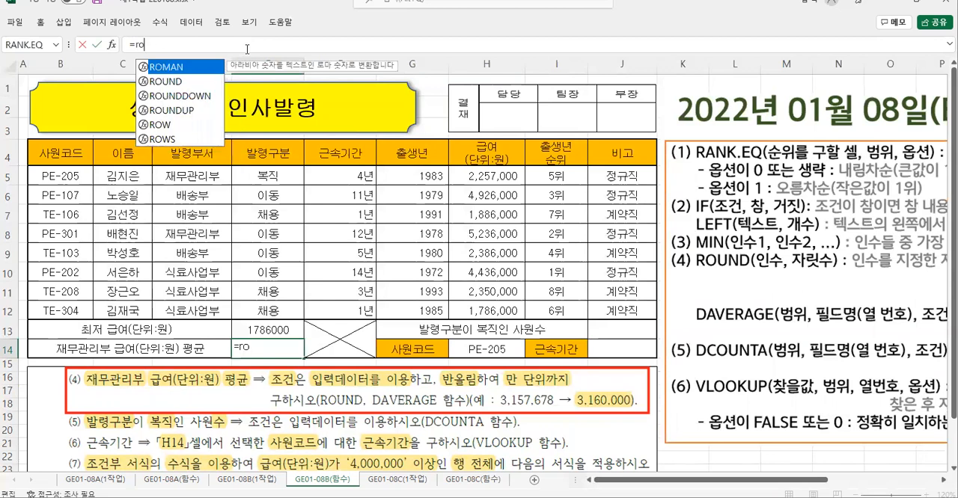
{"action": "double_click", "coordinate": [165, 80]}
{"action": "left_click", "coordinate": [111, 45]}
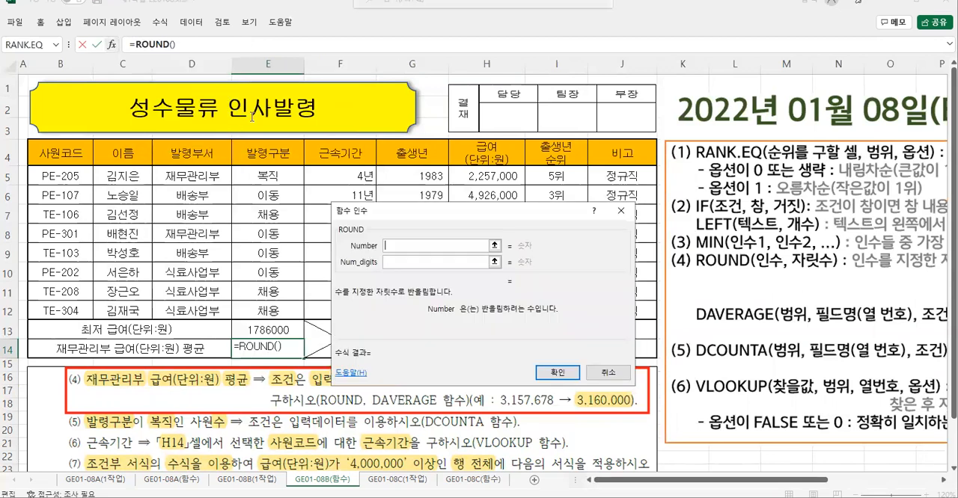
{"action": "right_click", "coordinate": [392, 247]}
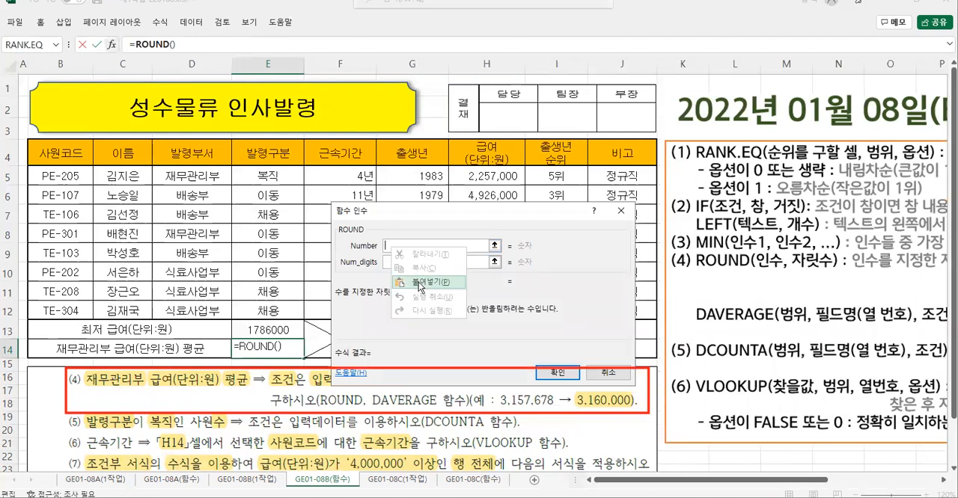
{"action": "left_click", "coordinate": [421, 288]}
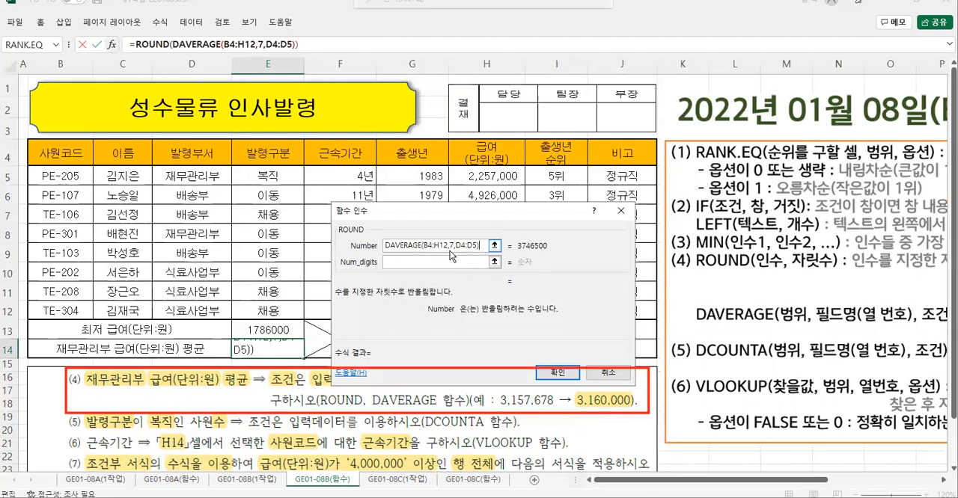
- Set ROUND's Num_digits to -4 and accept the formula in E14
{"action": "left_click", "coordinate": [401, 263]}
{"action": "left_click_drag", "start_coordinate": [450, 214], "coordinate": [413, 163]}
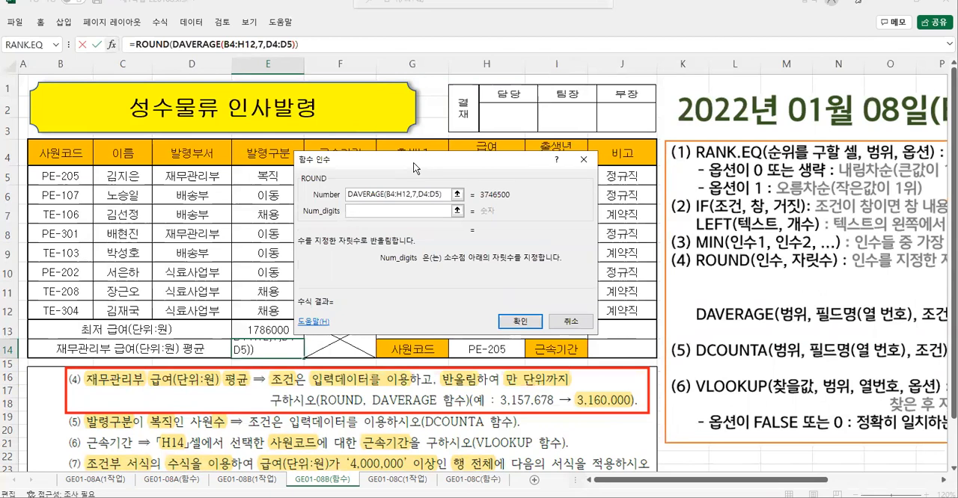
{"action": "type", "text": "-4"}
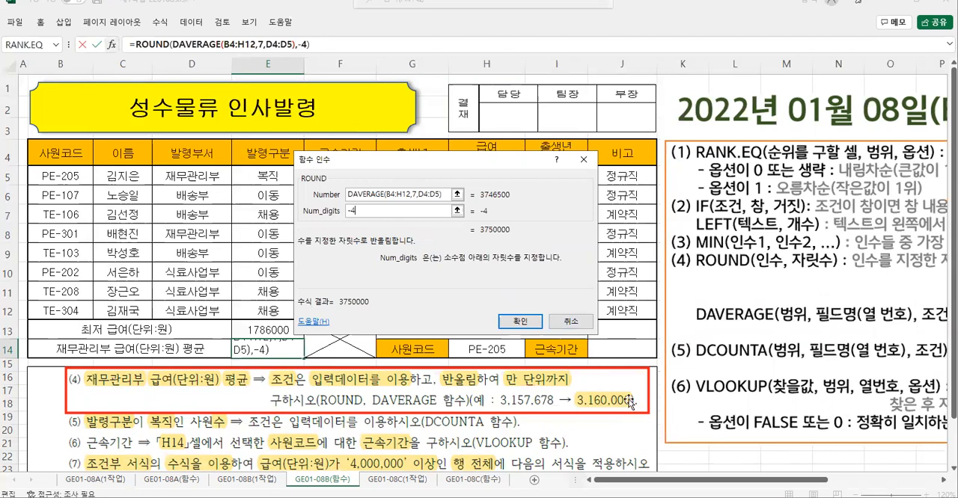
{"action": "key", "text": "Return"}
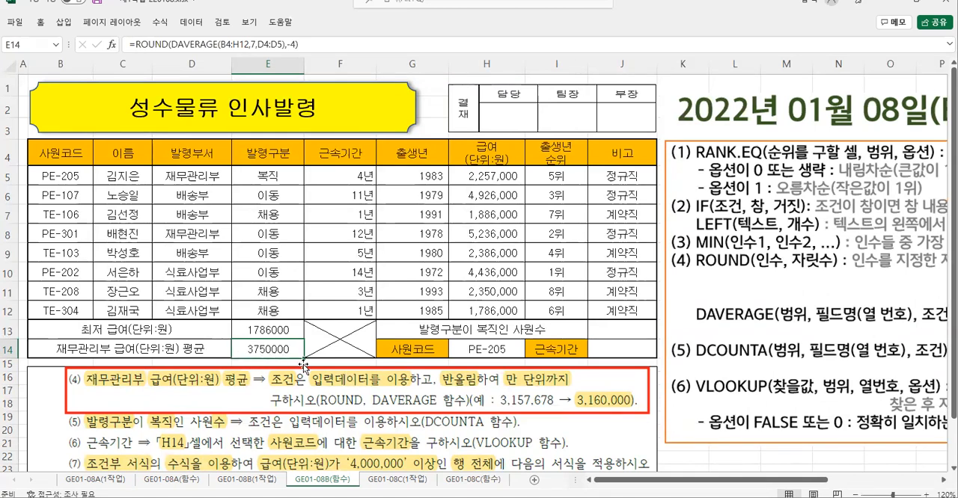
- Apply the comma style to E13:E14 and select J13 for the 복직 employee count
{"action": "left_click", "coordinate": [264, 330]}
{"action": "left_click_drag", "start_coordinate": [263, 343], "coordinate": [265, 346]}
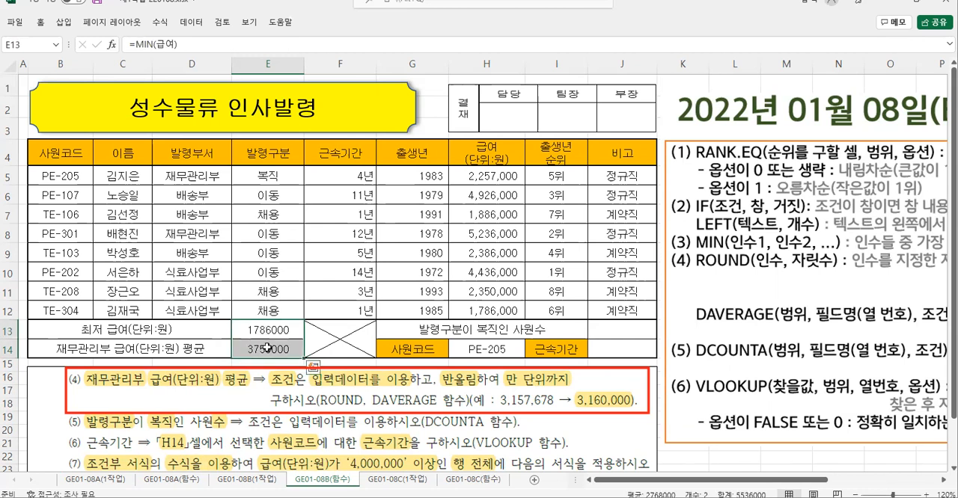
{"action": "right_click", "coordinate": [267, 348]}
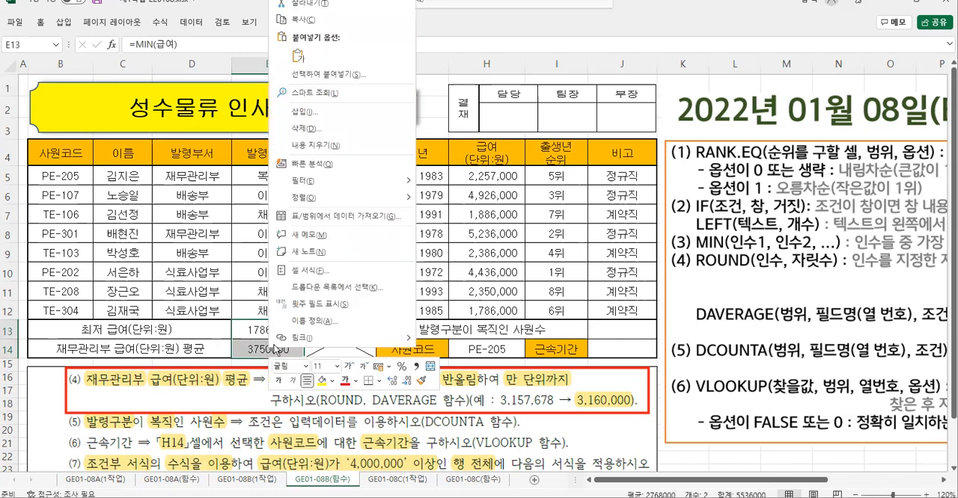
{"action": "left_click", "coordinate": [416, 366]}
{"action": "left_click", "coordinate": [603, 328]}
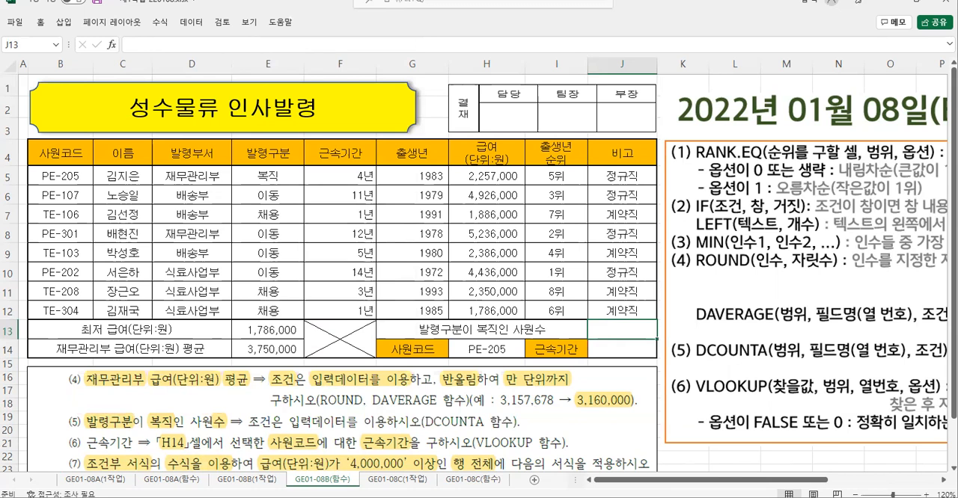
- Examine task (5), the DCOUNTA argument order in the function notes, and the position of the 발령구분 column in the table
{"action": "key", "text": "ctrl+2"}
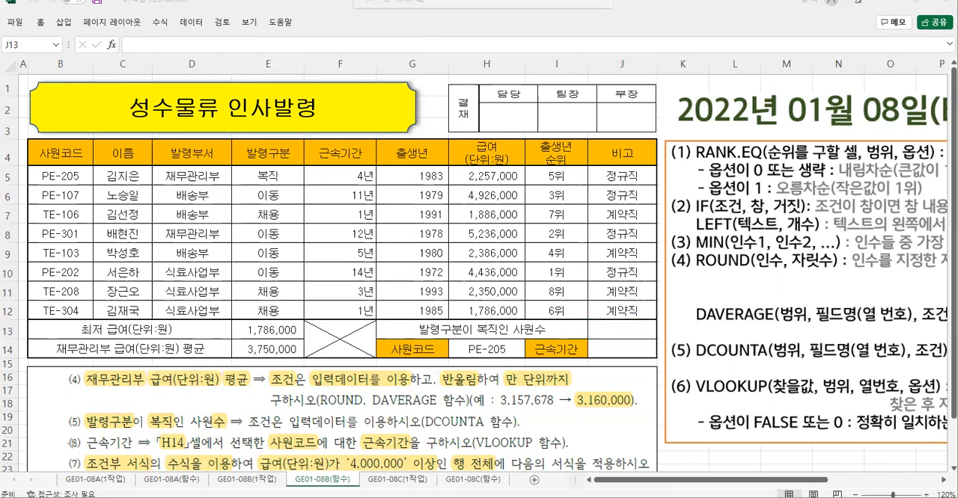
{"action": "mouse_move", "coordinate": [60, 410]}
{"action": "left_mouse_down"}
{"action": "mouse_move", "coordinate": [114, 431]}
{"action": "mouse_move", "coordinate": [540, 434]}
{"action": "left_mouse_up"}
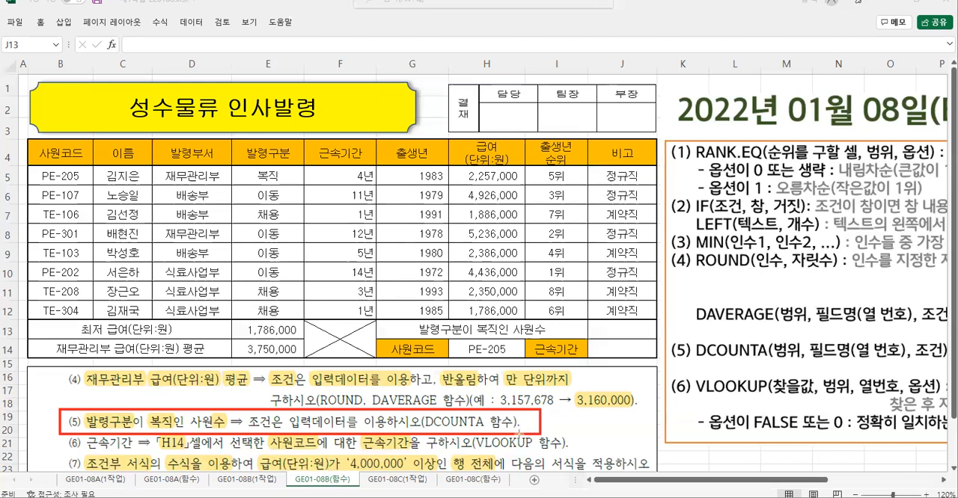
{"action": "left_click_drag", "start_coordinate": [690, 333], "coordinate": [948, 364]}
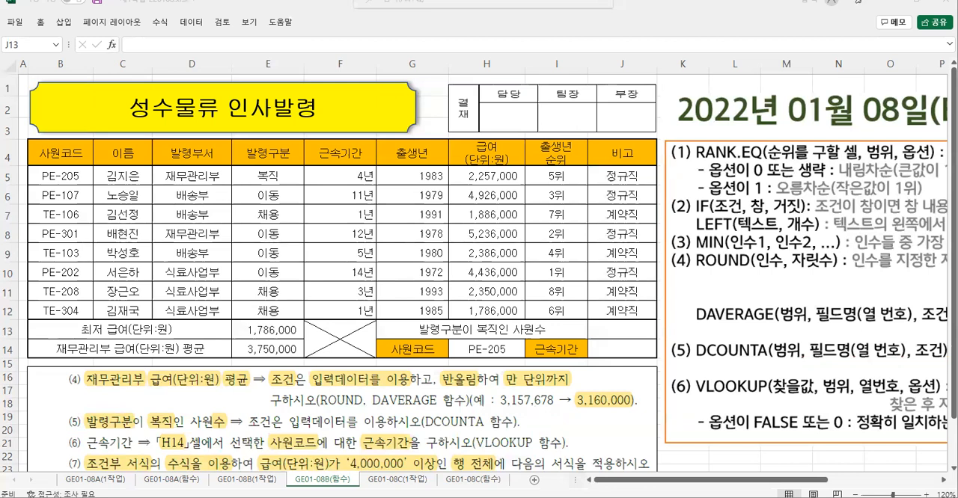
{"action": "left_click_drag", "start_coordinate": [58, 406], "coordinate": [527, 432]}
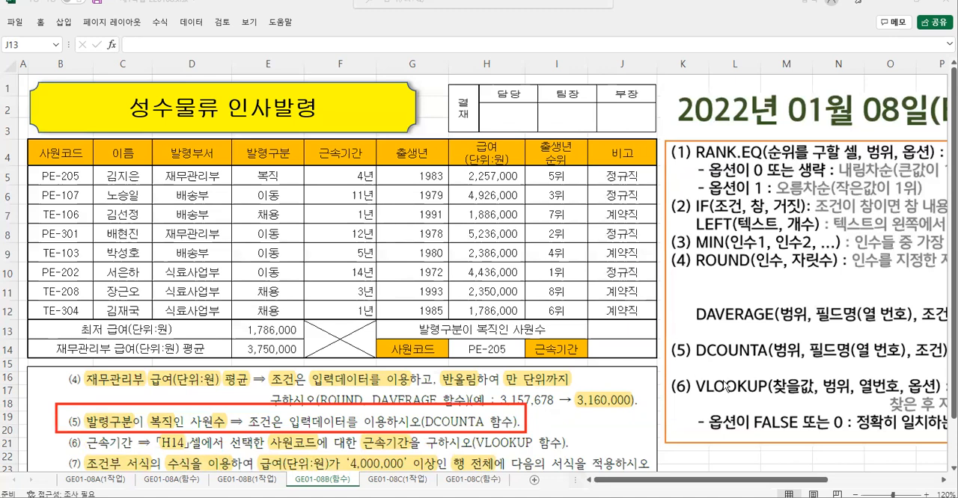
{"action": "left_click_drag", "start_coordinate": [687, 335], "coordinate": [947, 364]}
{"action": "left_click_drag", "start_coordinate": [787, 365], "coordinate": [775, 399]}
{"action": "left_click_drag", "start_coordinate": [859, 360], "coordinate": [846, 400]}
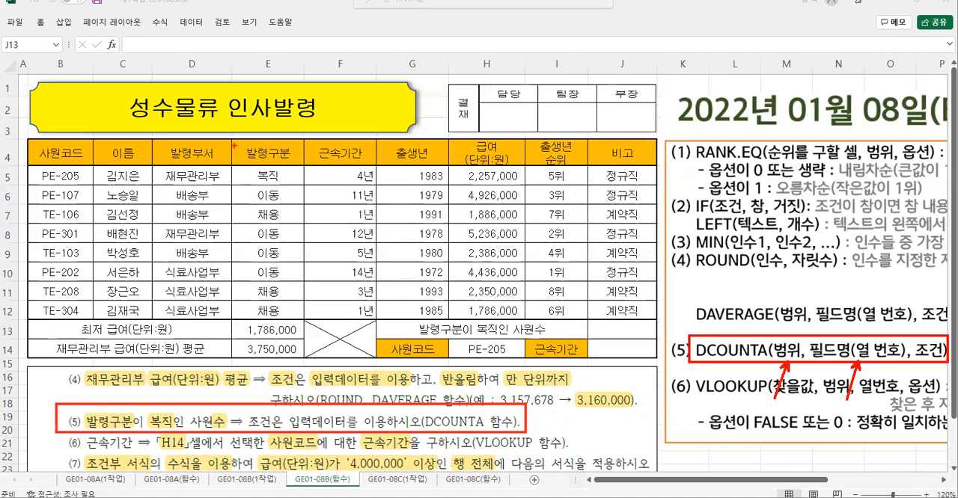
{"action": "left_click_drag", "start_coordinate": [232, 139], "coordinate": [307, 319]}
{"action": "left_click_drag", "start_coordinate": [237, 171], "coordinate": [246, 170]}
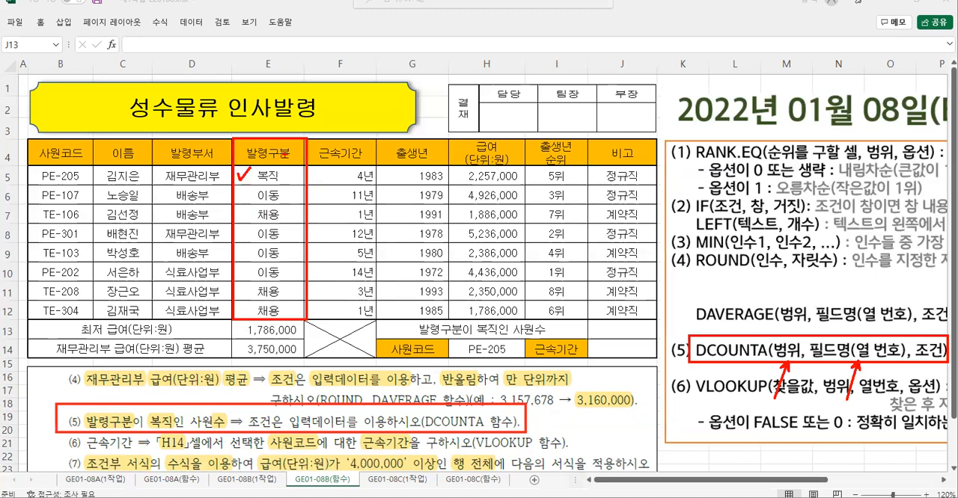
{"action": "left_click_drag", "start_coordinate": [64, 167], "coordinate": [45, 202]}
{"action": "mouse_move", "coordinate": [109, 174]}
{"action": "left_mouse_down"}
{"action": "mouse_move", "coordinate": [117, 194]}
{"action": "mouse_move", "coordinate": [177, 201]}
{"action": "left_mouse_up"}
{"action": "mouse_move", "coordinate": [273, 169]}
{"action": "left_mouse_down"}
{"action": "mouse_move", "coordinate": [293, 185]}
{"action": "mouse_move", "coordinate": [275, 211]}
{"action": "left_mouse_up"}
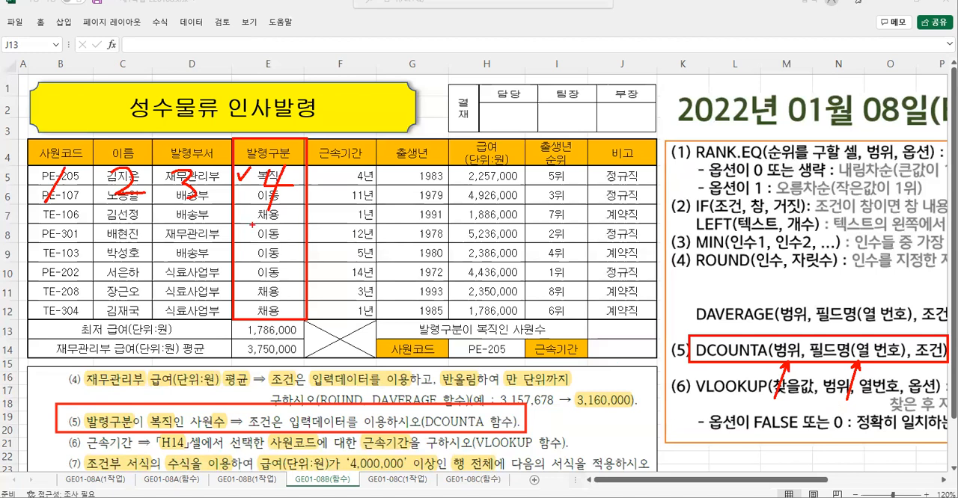
{"action": "key", "text": "Escape"}
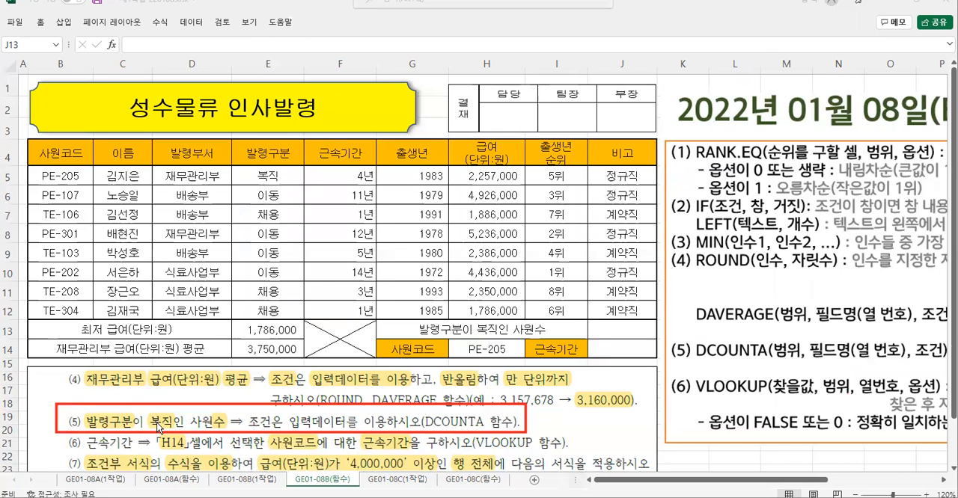
- Examine the 복직 condition in task (5) against the 발령구분 column that DCOUNTA has to count
{"action": "left_click_drag", "start_coordinate": [145, 409], "coordinate": [182, 434]}
{"action": "mouse_move", "coordinate": [129, 380]}
{"action": "left_mouse_down"}
{"action": "mouse_move", "coordinate": [146, 379]}
{"action": "mouse_move", "coordinate": [141, 394]}
{"action": "mouse_move", "coordinate": [153, 395]}
{"action": "left_mouse_up"}
{"action": "left_click_drag", "start_coordinate": [142, 397], "coordinate": [185, 394]}
{"action": "left_click_drag", "start_coordinate": [175, 393], "coordinate": [201, 403]}
{"action": "mouse_move", "coordinate": [232, 141]}
{"action": "left_mouse_down"}
{"action": "mouse_move", "coordinate": [233, 160]}
{"action": "mouse_move", "coordinate": [301, 157]}
{"action": "mouse_move", "coordinate": [305, 318]}
{"action": "left_mouse_up"}
{"action": "mouse_move", "coordinate": [279, 165]}
{"action": "left_mouse_down"}
{"action": "mouse_move", "coordinate": [254, 200]}
{"action": "mouse_move", "coordinate": [288, 200]}
{"action": "mouse_move", "coordinate": [267, 228]}
{"action": "left_mouse_up"}
{"action": "mouse_move", "coordinate": [210, 394]}
{"action": "left_mouse_down"}
{"action": "mouse_move", "coordinate": [206, 406]}
{"action": "mouse_move", "coordinate": [231, 409]}
{"action": "mouse_move", "coordinate": [207, 416]}
{"action": "left_mouse_up"}
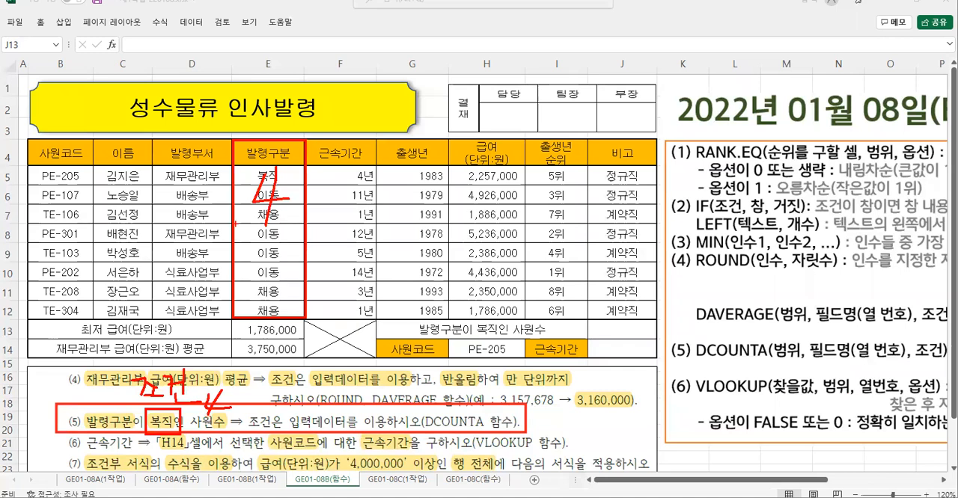
{"action": "left_click_drag", "start_coordinate": [242, 169], "coordinate": [260, 151]}
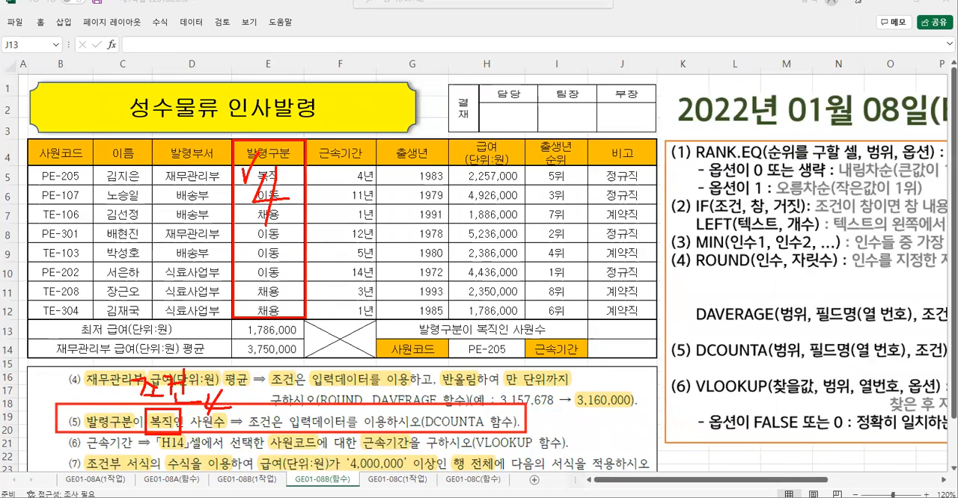
{"action": "key", "text": "Escape"}
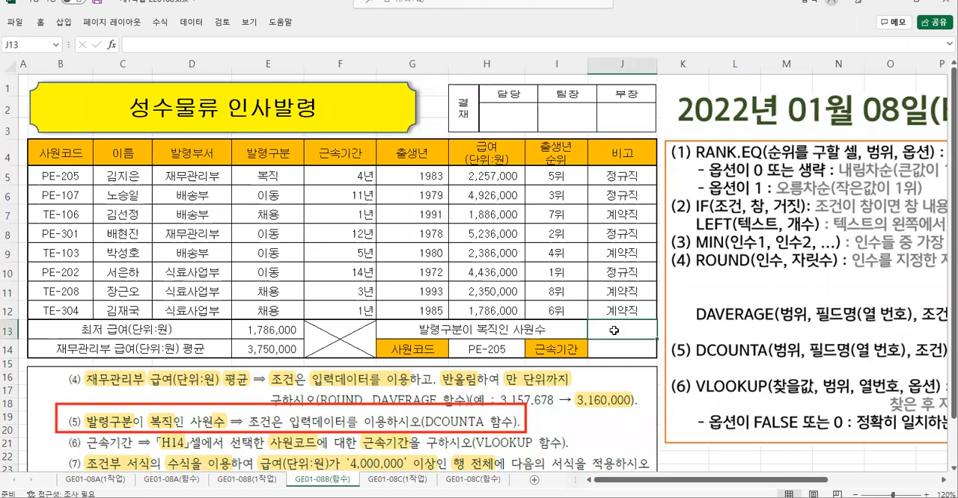
- Start a DCOUNTA function in J13 and set its Database argument to B4:H12
{"action": "type", "text": "=d"}
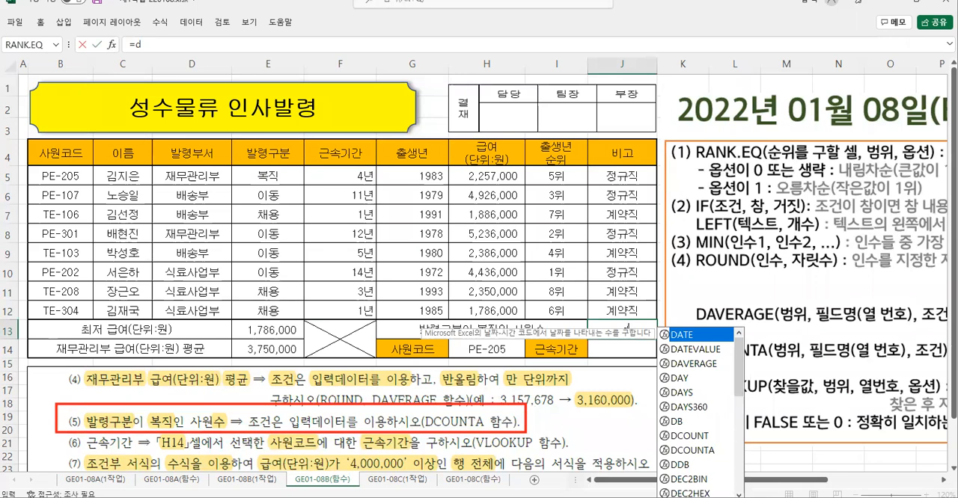
{"action": "double_click", "coordinate": [689, 450]}
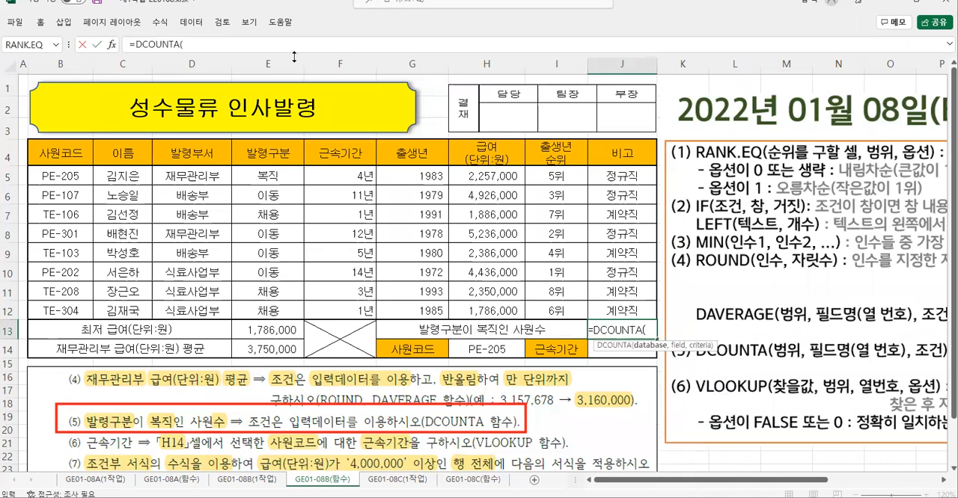
{"action": "left_click", "coordinate": [110, 45]}
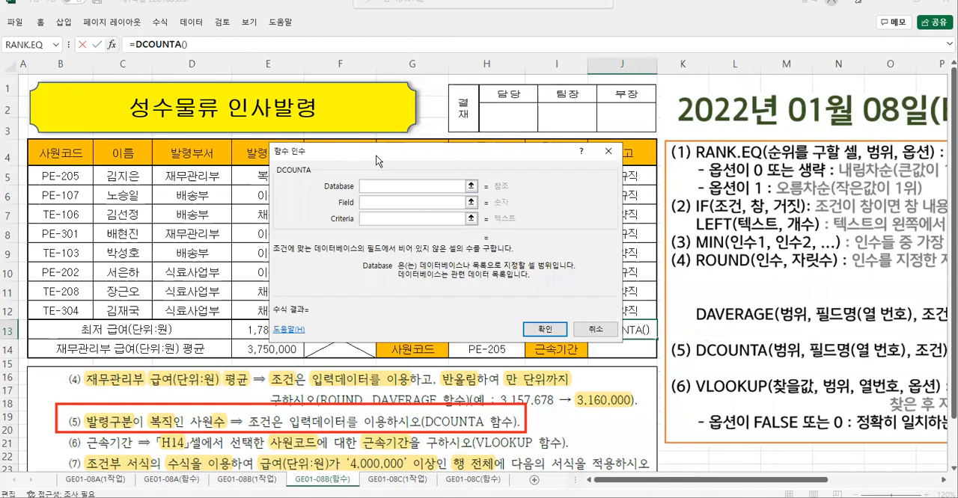
{"action": "left_click_drag", "start_coordinate": [378, 161], "coordinate": [262, 250]}
{"action": "left_click_drag", "start_coordinate": [73, 156], "coordinate": [468, 303]}
{"action": "left_click", "coordinate": [260, 277]}
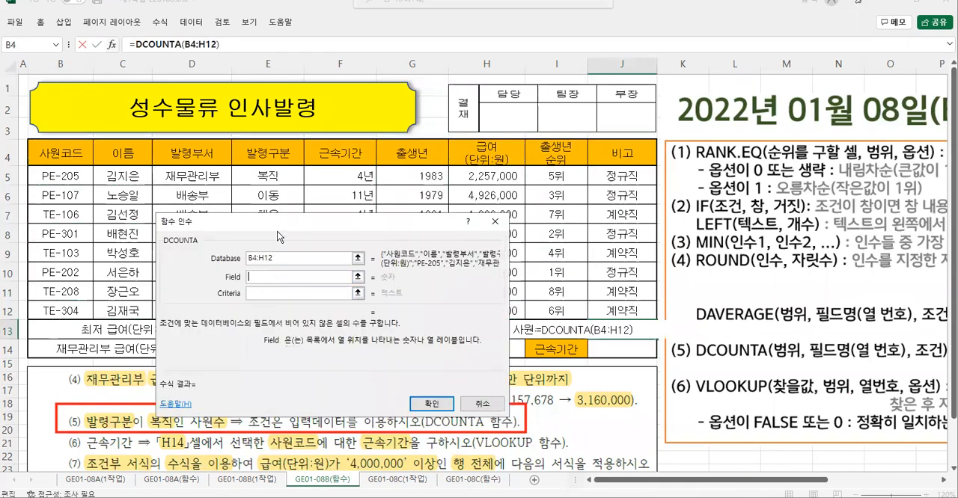
- Set DCOUNTA's Field argument to 4 for the 발령구분 column
{"action": "left_click_drag", "start_coordinate": [285, 222], "coordinate": [443, 186]}
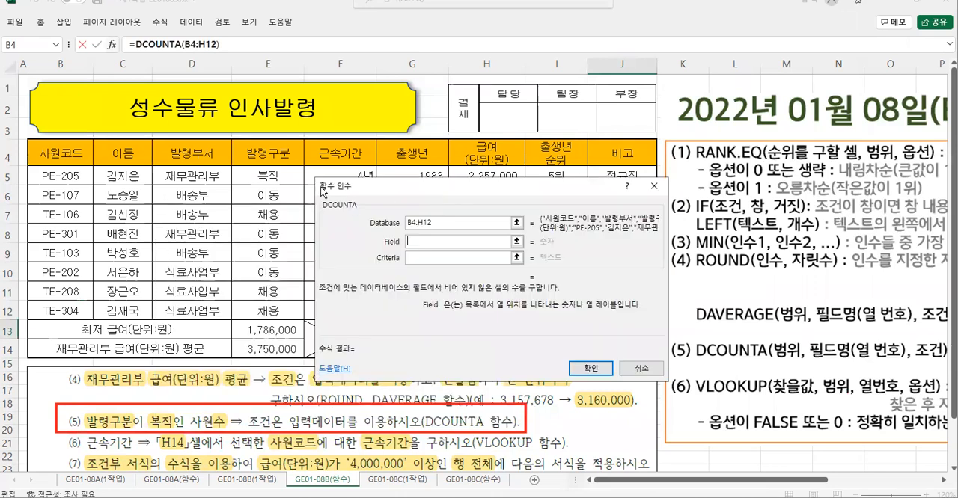
{"action": "mouse_move", "coordinate": [238, 172]}
{"action": "left_mouse_down"}
{"action": "mouse_move", "coordinate": [301, 164]}
{"action": "mouse_move", "coordinate": [252, 200]}
{"action": "mouse_move", "coordinate": [297, 200]}
{"action": "left_mouse_up"}
{"action": "left_click_drag", "start_coordinate": [277, 178], "coordinate": [264, 234]}
{"action": "key", "text": "Escape"}
{"action": "type", "text": "4"}
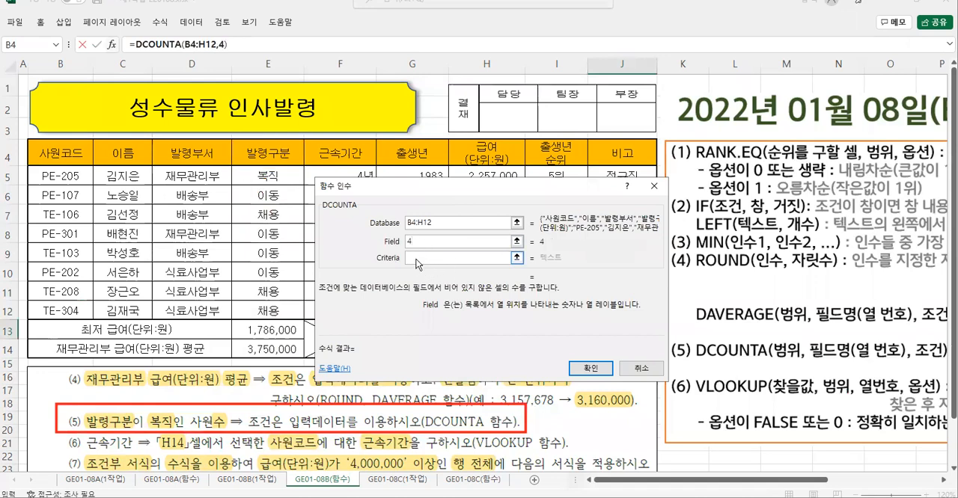
- Set DCOUNTA's Criteria to E4:E5, the 발령구분 header with 복직, and accept the formula in J13
{"action": "left_click", "coordinate": [419, 258]}
{"action": "key", "text": "ctrl+2"}
{"action": "left_click_drag", "start_coordinate": [78, 408], "coordinate": [177, 432]}
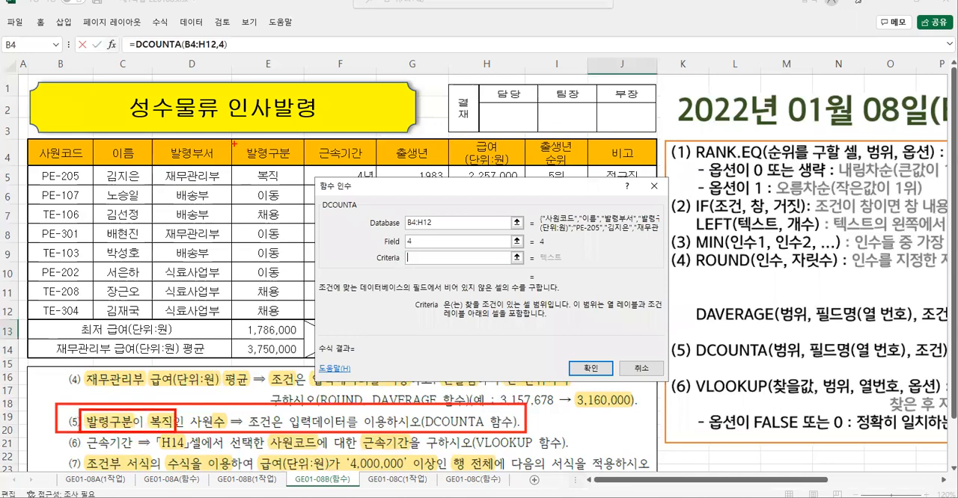
{"action": "left_click_drag", "start_coordinate": [232, 166], "coordinate": [304, 185]}
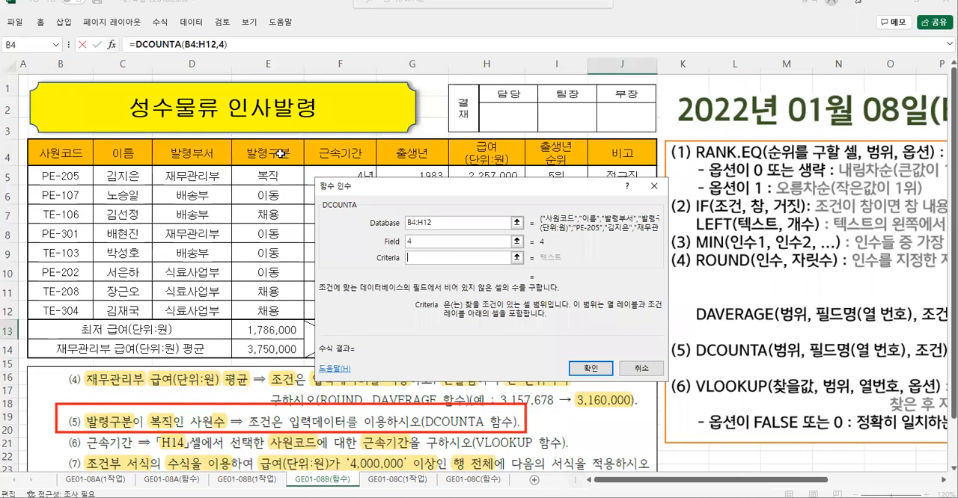
{"action": "left_click_drag", "start_coordinate": [278, 154], "coordinate": [280, 178]}
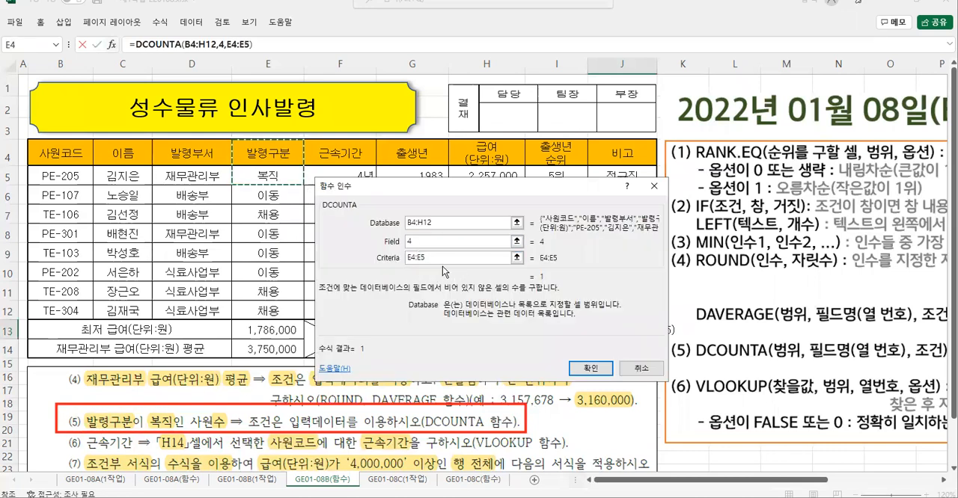
{"action": "left_click", "coordinate": [599, 368]}
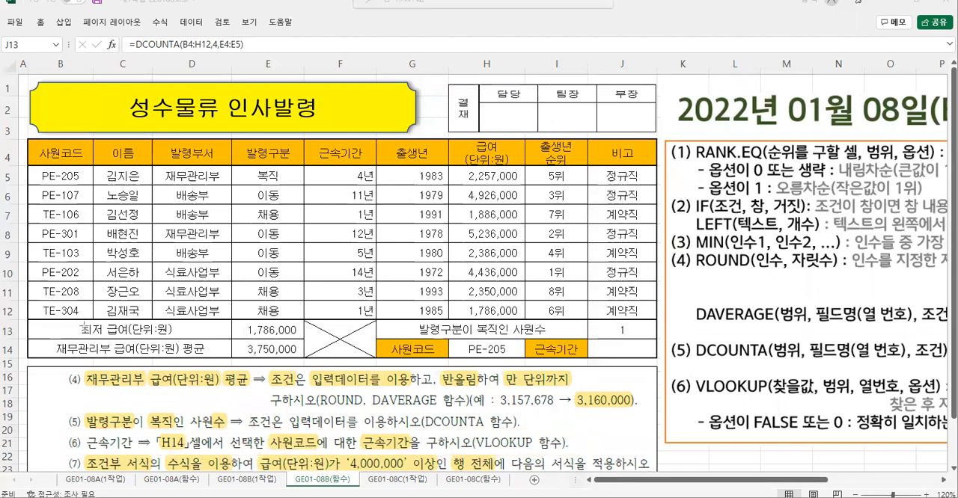
- Examine task (6) and the VLOOKUP argument order, matching the lookup value, table range and 근속기간 column to the sheet
{"action": "mouse_move", "coordinate": [64, 430]}
{"action": "left_mouse_down"}
{"action": "mouse_move", "coordinate": [520, 458]}
{"action": "mouse_move", "coordinate": [578, 453]}
{"action": "left_mouse_up"}
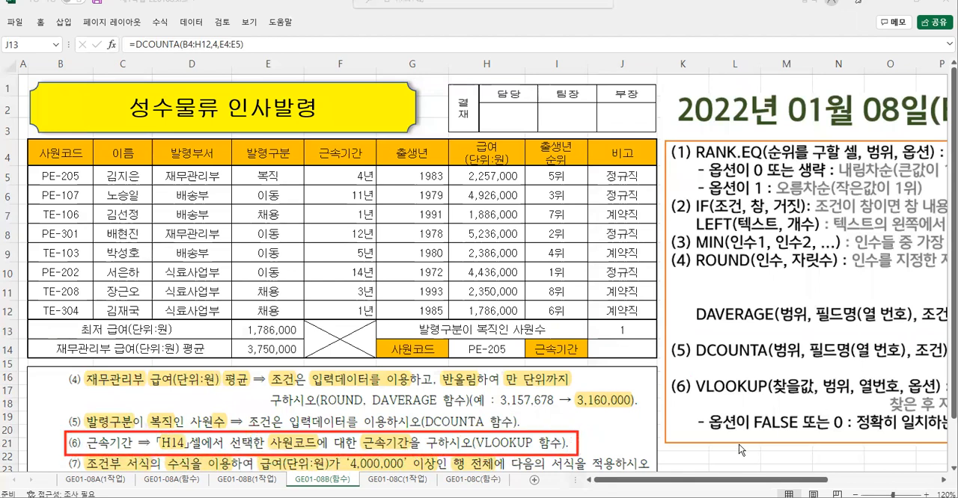
{"action": "mouse_move", "coordinate": [689, 370]}
{"action": "left_mouse_down"}
{"action": "mouse_move", "coordinate": [933, 406]}
{"action": "mouse_move", "coordinate": [948, 399]}
{"action": "left_mouse_up"}
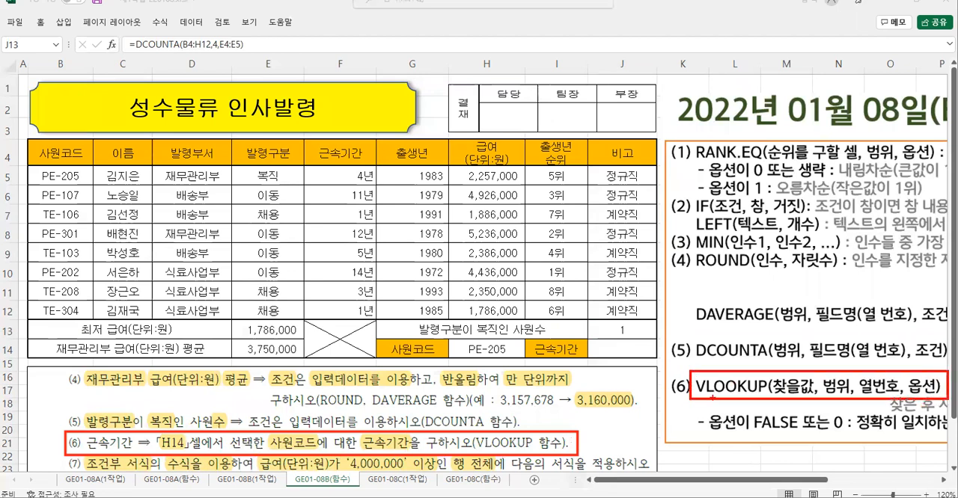
{"action": "left_click_drag", "start_coordinate": [448, 340], "coordinate": [524, 360]}
{"action": "mouse_move", "coordinate": [478, 312]}
{"action": "left_mouse_down"}
{"action": "mouse_move", "coordinate": [473, 327]}
{"action": "mouse_move", "coordinate": [466, 320]}
{"action": "mouse_move", "coordinate": [494, 327]}
{"action": "left_mouse_up"}
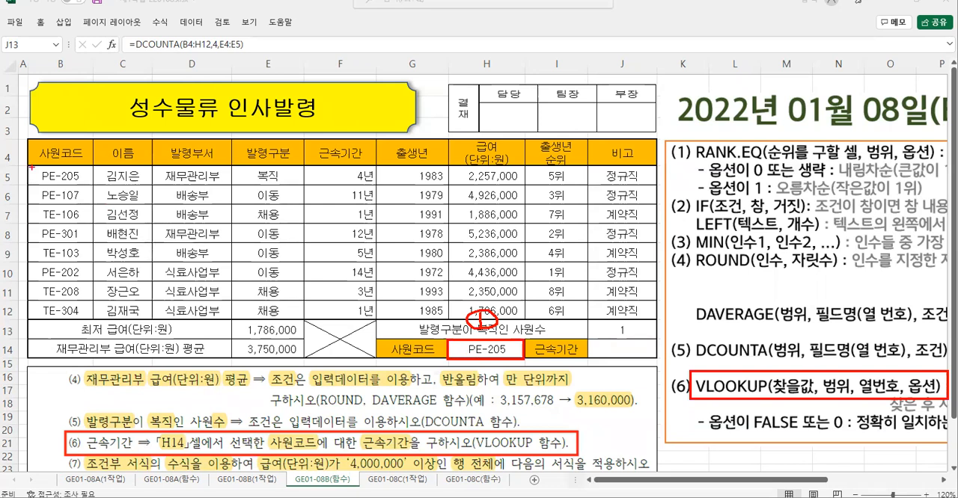
{"action": "mouse_move", "coordinate": [31, 168]}
{"action": "left_mouse_down"}
{"action": "mouse_move", "coordinate": [31, 247]}
{"action": "mouse_move", "coordinate": [395, 315]}
{"action": "mouse_move", "coordinate": [524, 224]}
{"action": "mouse_move", "coordinate": [33, 166]}
{"action": "left_mouse_up"}
{"action": "mouse_move", "coordinate": [299, 222]}
{"action": "left_mouse_down"}
{"action": "mouse_move", "coordinate": [326, 241]}
{"action": "mouse_move", "coordinate": [320, 248]}
{"action": "left_mouse_up"}
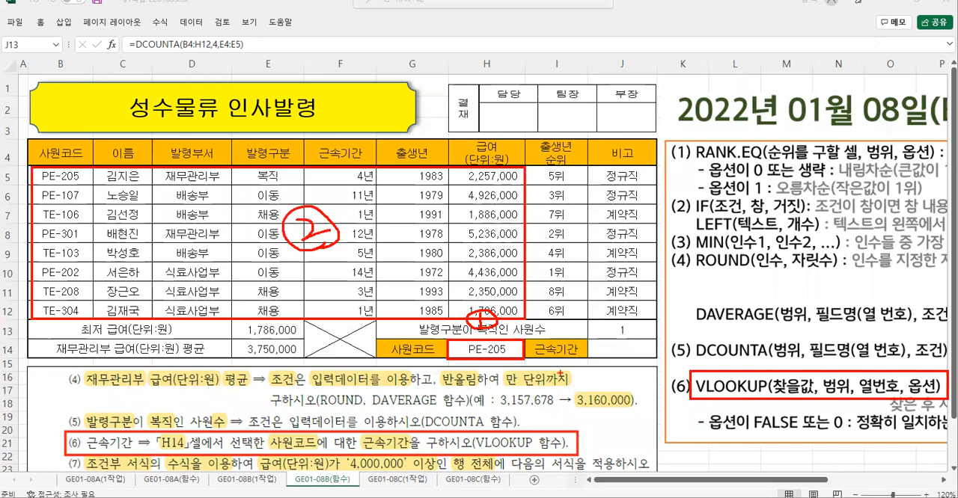
{"action": "left_click_drag", "start_coordinate": [532, 357], "coordinate": [579, 356]}
{"action": "left_click_drag", "start_coordinate": [304, 138], "coordinate": [368, 166]}
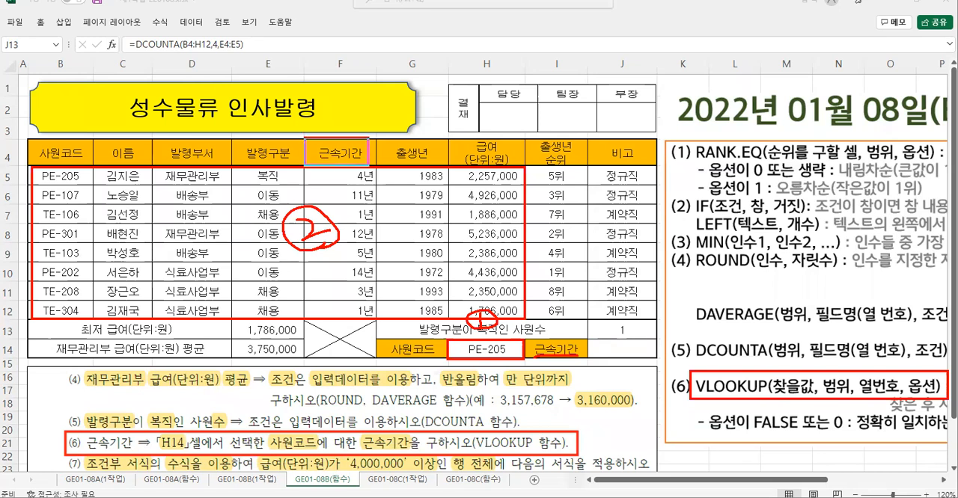
- Examine the table's column order up to 근속기간 for VLOOKUP's column number and consider its exact-match option
{"action": "left_click_drag", "start_coordinate": [80, 190], "coordinate": [63, 217]}
{"action": "mouse_move", "coordinate": [116, 196]}
{"action": "left_mouse_down"}
{"action": "mouse_move", "coordinate": [119, 217]}
{"action": "mouse_move", "coordinate": [149, 218]}
{"action": "left_mouse_up"}
{"action": "mouse_move", "coordinate": [174, 185]}
{"action": "left_mouse_down"}
{"action": "mouse_move", "coordinate": [201, 186]}
{"action": "mouse_move", "coordinate": [180, 226]}
{"action": "left_mouse_up"}
{"action": "mouse_move", "coordinate": [243, 196]}
{"action": "left_mouse_down"}
{"action": "mouse_move", "coordinate": [238, 205]}
{"action": "mouse_move", "coordinate": [274, 214]}
{"action": "mouse_move", "coordinate": [250, 232]}
{"action": "left_mouse_up"}
{"action": "mouse_move", "coordinate": [347, 184]}
{"action": "left_mouse_down"}
{"action": "mouse_move", "coordinate": [362, 212]}
{"action": "mouse_move", "coordinate": [338, 217]}
{"action": "left_mouse_up"}
{"action": "mouse_move", "coordinate": [354, 187]}
{"action": "left_mouse_down"}
{"action": "mouse_move", "coordinate": [372, 188]}
{"action": "mouse_move", "coordinate": [335, 181]}
{"action": "mouse_move", "coordinate": [333, 203]}
{"action": "mouse_move", "coordinate": [317, 206]}
{"action": "left_mouse_up"}
{"action": "mouse_move", "coordinate": [326, 172]}
{"action": "left_mouse_down"}
{"action": "mouse_move", "coordinate": [314, 199]}
{"action": "mouse_move", "coordinate": [344, 210]}
{"action": "left_mouse_up"}
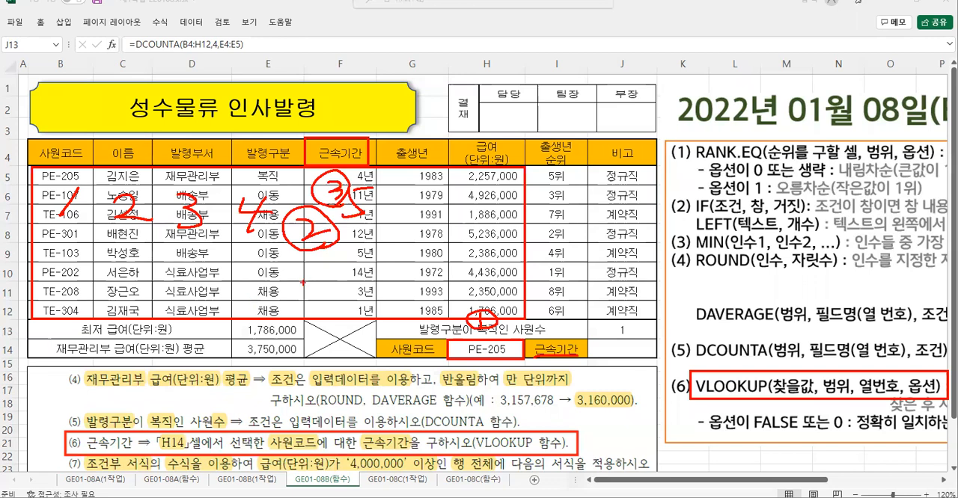
{"action": "mouse_move", "coordinate": [408, 250]}
{"action": "left_mouse_down"}
{"action": "mouse_move", "coordinate": [422, 265]}
{"action": "mouse_move", "coordinate": [409, 281]}
{"action": "mouse_move", "coordinate": [379, 266]}
{"action": "mouse_move", "coordinate": [420, 280]}
{"action": "left_mouse_up"}
{"action": "left_click_drag", "start_coordinate": [458, 256], "coordinate": [453, 255]}
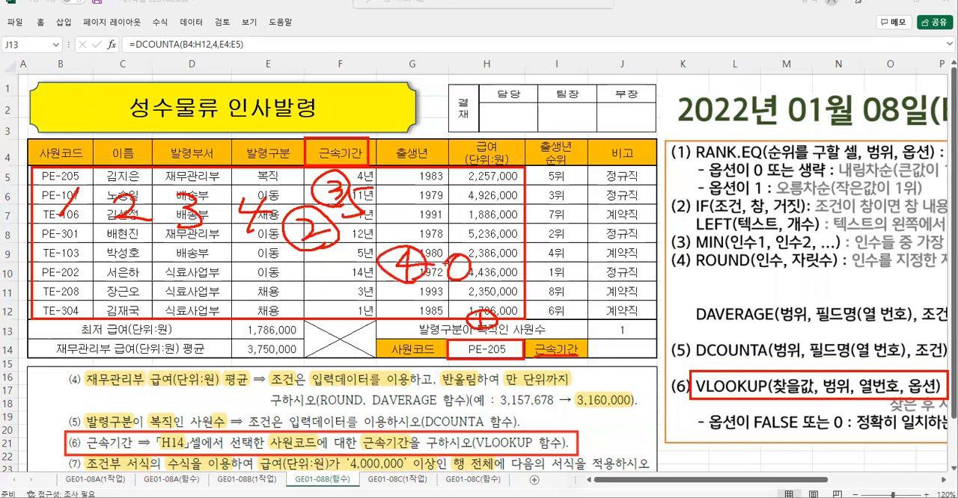
{"action": "key", "text": "Escape"}
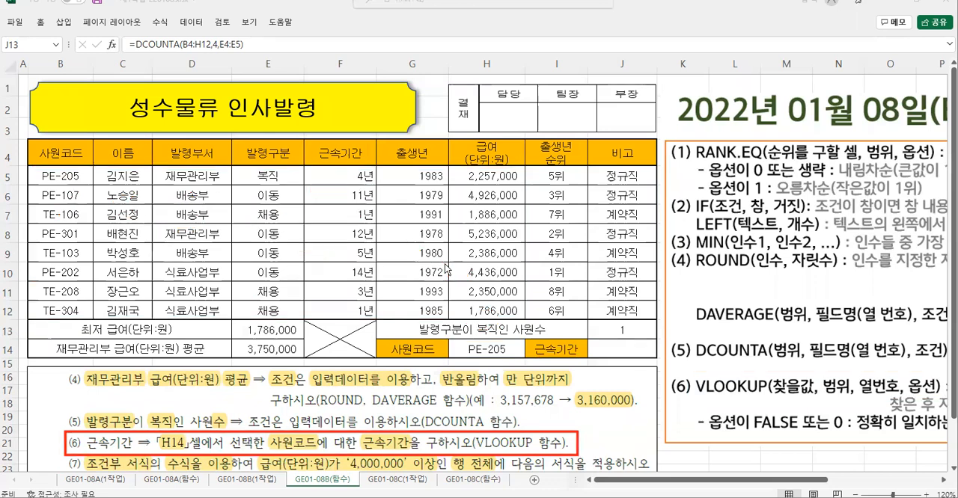
- Start a VLOOKUP function in J14 and set its Lookup_value to H14
{"action": "left_click", "coordinate": [633, 350]}
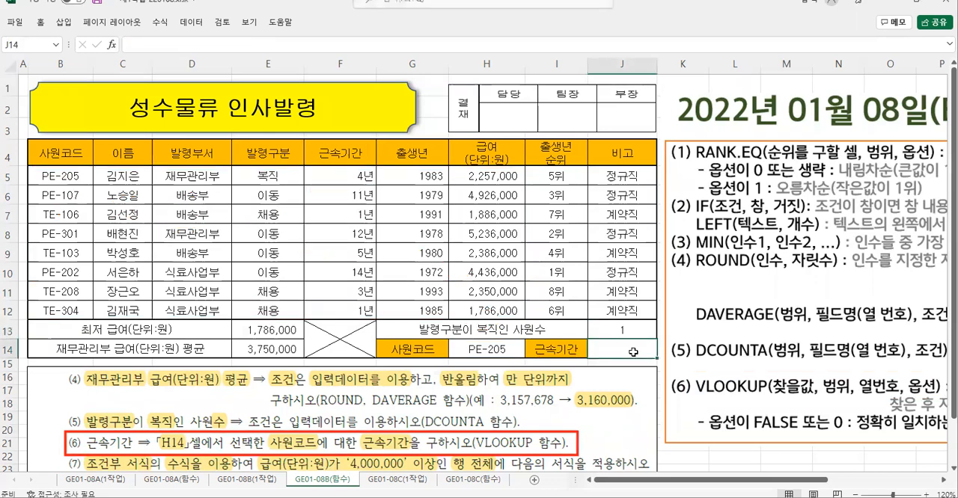
{"action": "type", "text": "=v"}
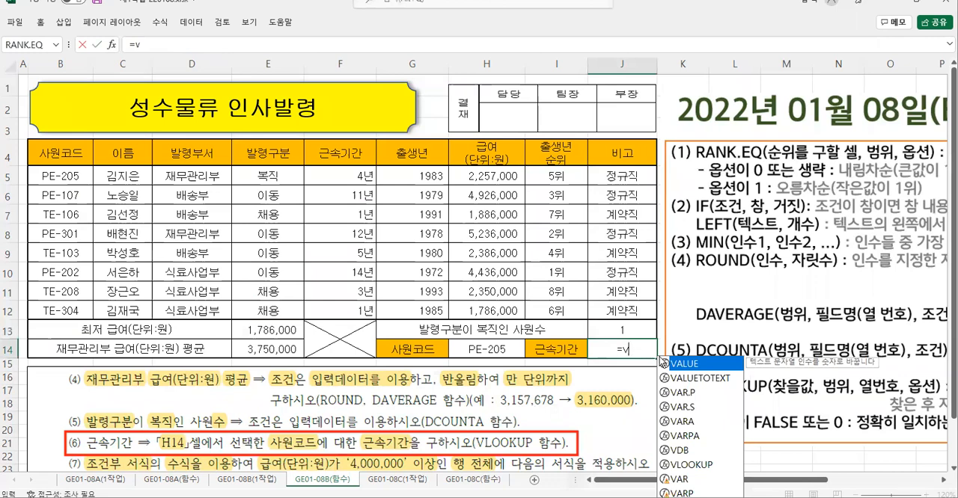
{"action": "double_click", "coordinate": [690, 465]}
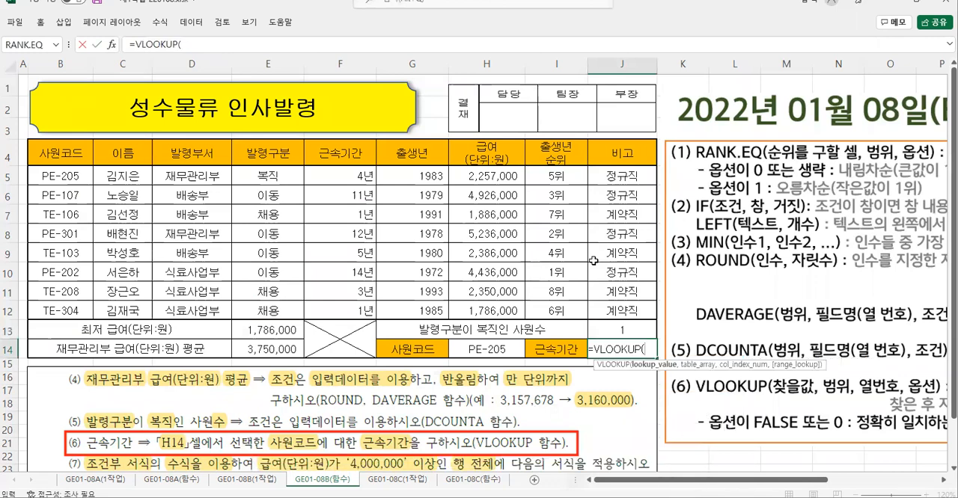
{"action": "left_click", "coordinate": [111, 44]}
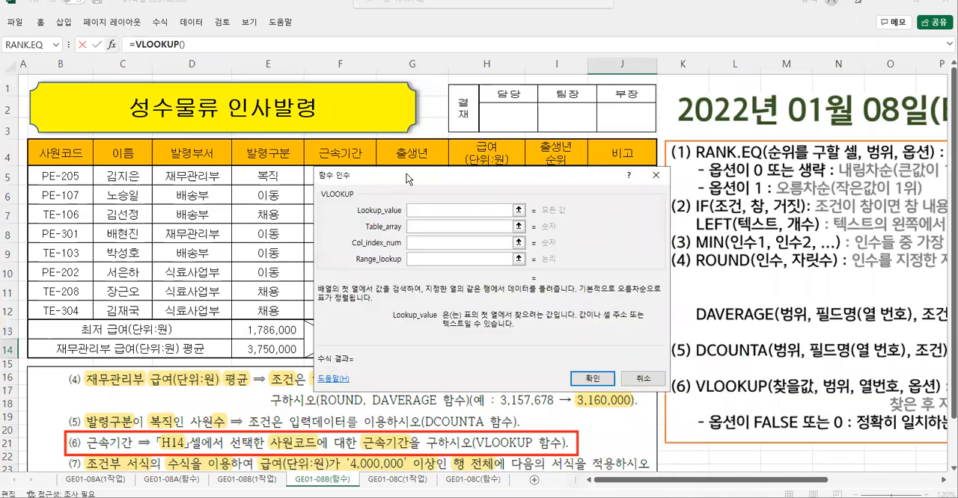
{"action": "left_click_drag", "start_coordinate": [404, 181], "coordinate": [223, 90]}
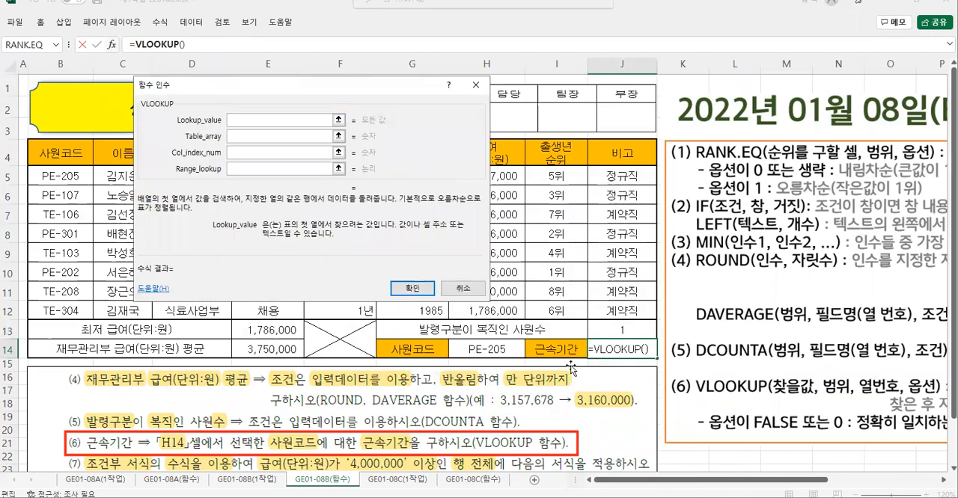
{"action": "left_click", "coordinate": [484, 348]}
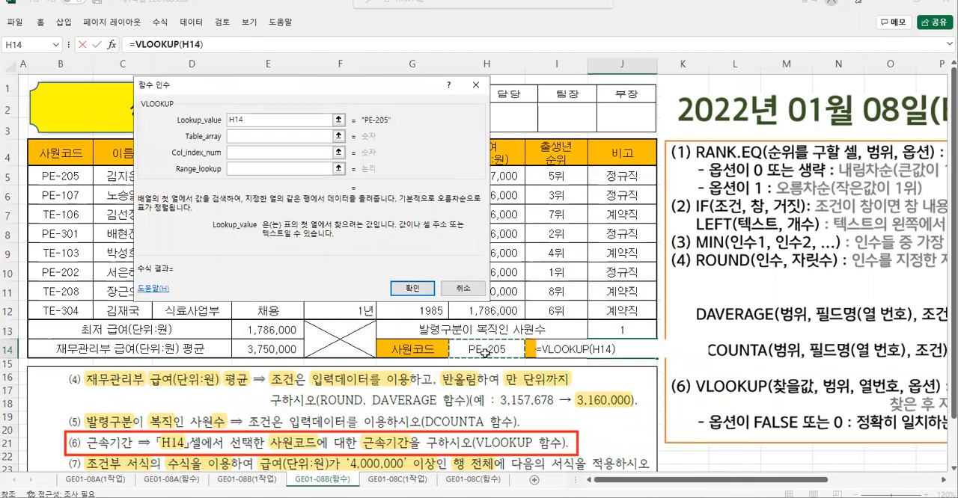
- Set VLOOKUP's Table_array to B5:H12, the employee rows from 사원코드 through 급여
{"action": "left_click", "coordinate": [234, 136]}
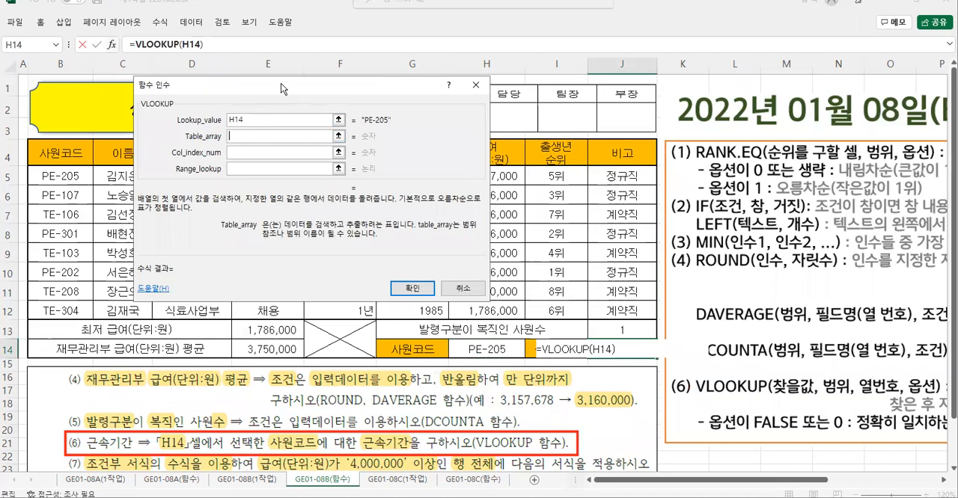
{"action": "left_click_drag", "start_coordinate": [281, 83], "coordinate": [433, 124]}
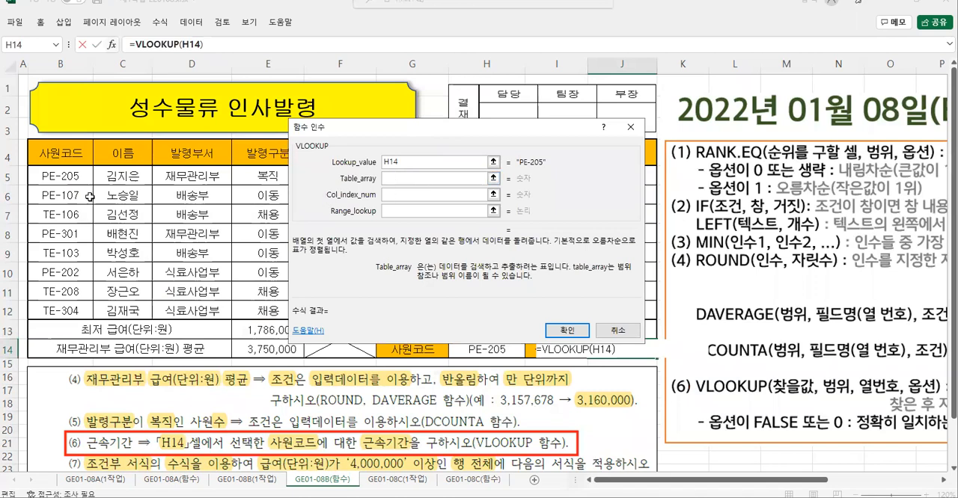
{"action": "left_click_drag", "start_coordinate": [58, 177], "coordinate": [483, 306]}
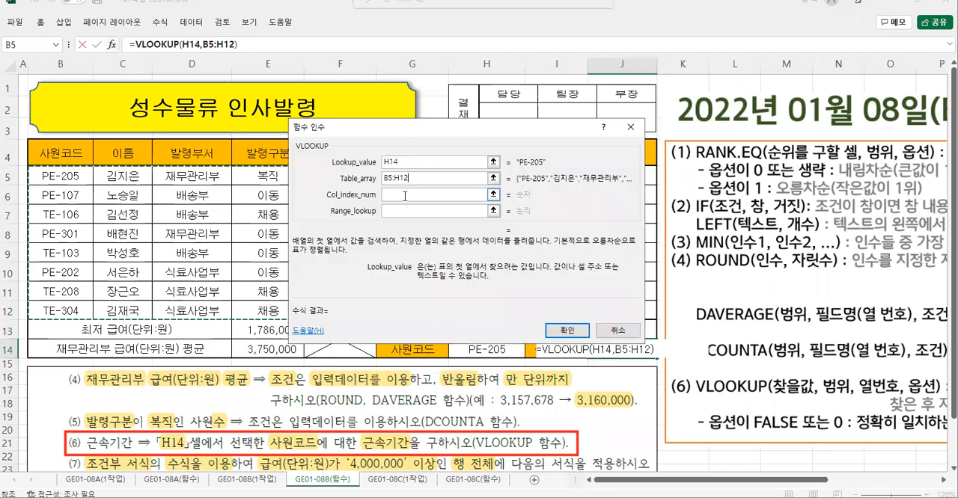
- Set VLOOKUP's Col_index_num to 5 for 근속기간 and Range_lookup to 0 for an exact match
{"action": "left_click", "coordinate": [405, 196]}
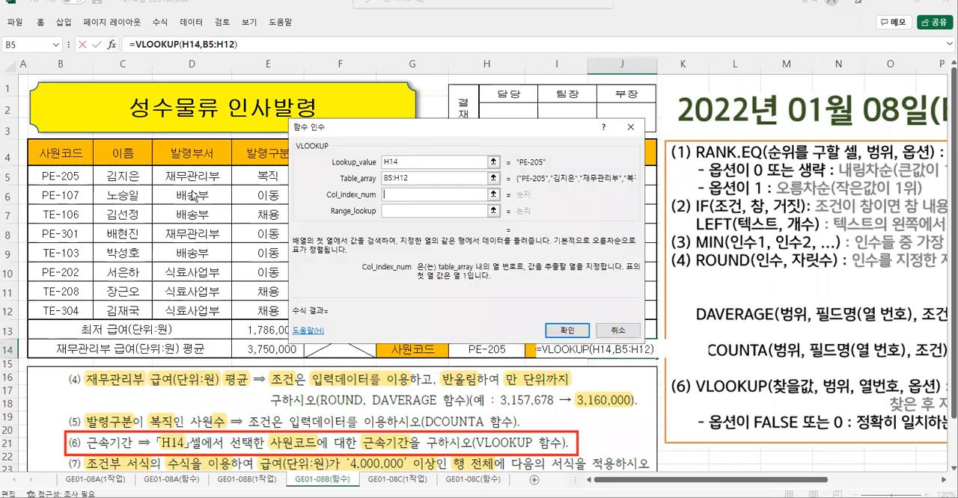
{"action": "left_click_drag", "start_coordinate": [336, 127], "coordinate": [110, 192]}
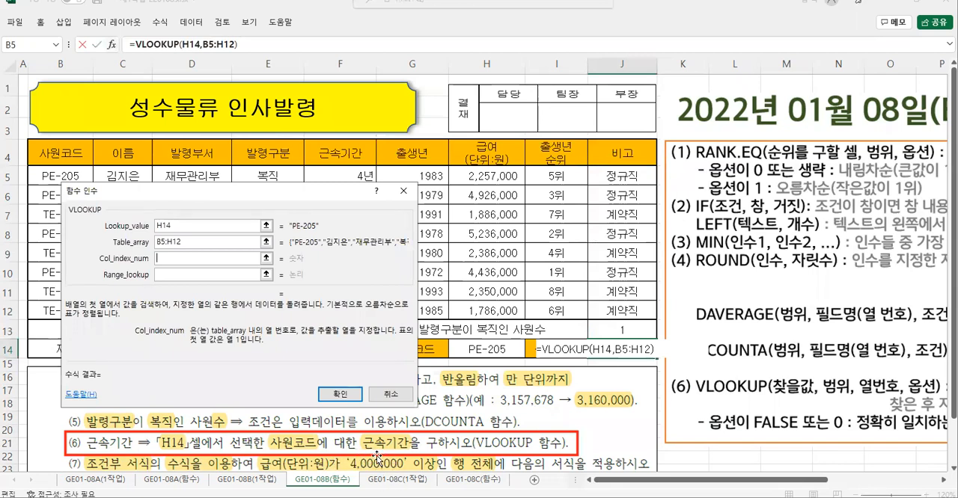
{"action": "mouse_move", "coordinate": [379, 454]}
{"action": "left_mouse_down"}
{"action": "mouse_move", "coordinate": [351, 447]}
{"action": "mouse_move", "coordinate": [378, 460]}
{"action": "left_mouse_up"}
{"action": "key", "text": "Escape"}
{"action": "left_click", "coordinate": [188, 257]}
{"action": "type", "text": "5"}
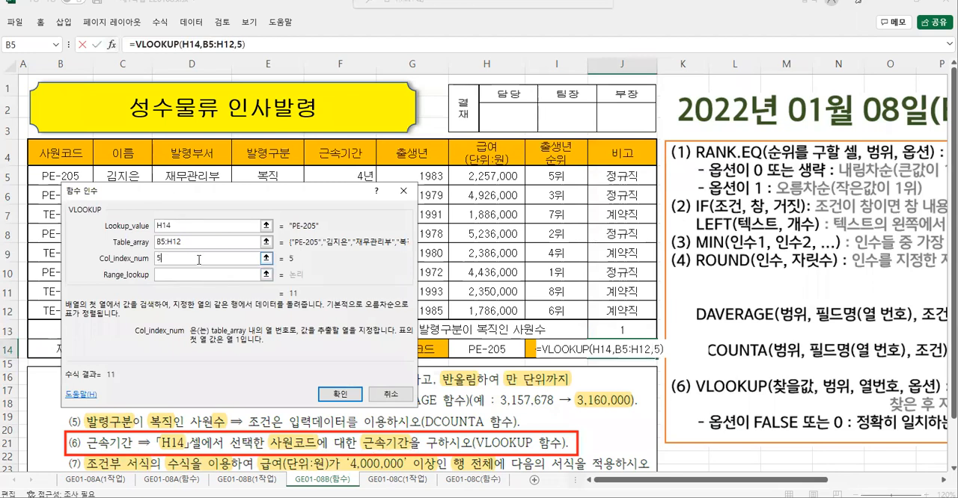
{"action": "left_click", "coordinate": [166, 275]}
{"action": "type", "text": "0"}
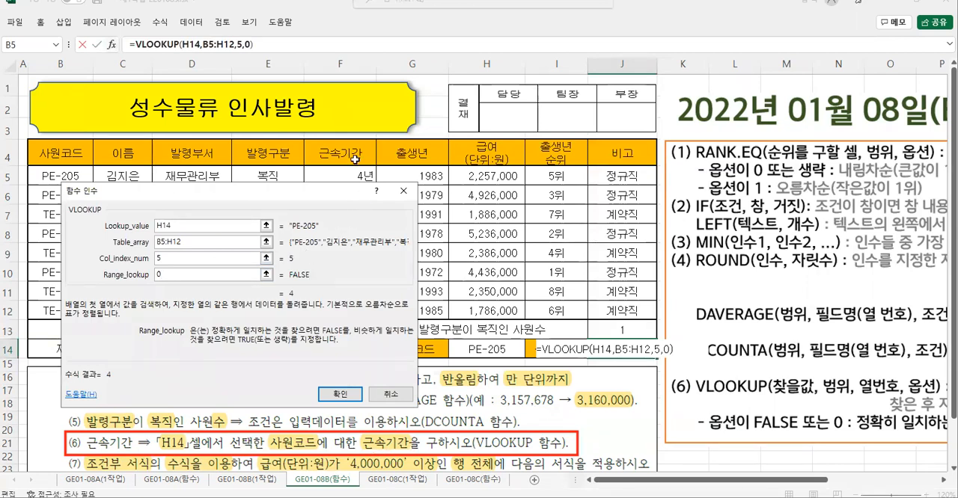
- Count the columns from 사원코드 to 근속기간 to check the column number, and accept the VLOOKUP formula in J14
{"action": "left_click_drag", "start_coordinate": [57, 172], "coordinate": [45, 186]}
{"action": "mouse_move", "coordinate": [120, 170]}
{"action": "left_mouse_down"}
{"action": "mouse_move", "coordinate": [142, 182]}
{"action": "mouse_move", "coordinate": [193, 175]}
{"action": "mouse_move", "coordinate": [183, 185]}
{"action": "left_mouse_up"}
{"action": "left_click_drag", "start_coordinate": [264, 168], "coordinate": [287, 180]}
{"action": "left_click_drag", "start_coordinate": [280, 166], "coordinate": [275, 191]}
{"action": "mouse_move", "coordinate": [337, 171]}
{"action": "left_mouse_down"}
{"action": "mouse_move", "coordinate": [341, 188]}
{"action": "mouse_move", "coordinate": [357, 172]}
{"action": "left_mouse_up"}
{"action": "left_click_drag", "start_coordinate": [150, 249], "coordinate": [176, 271]}
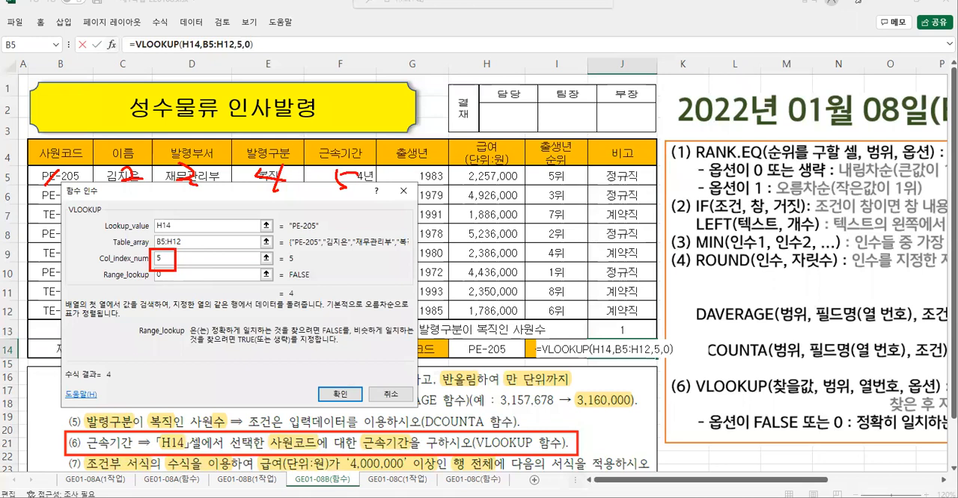
{"action": "key", "text": "Escape"}
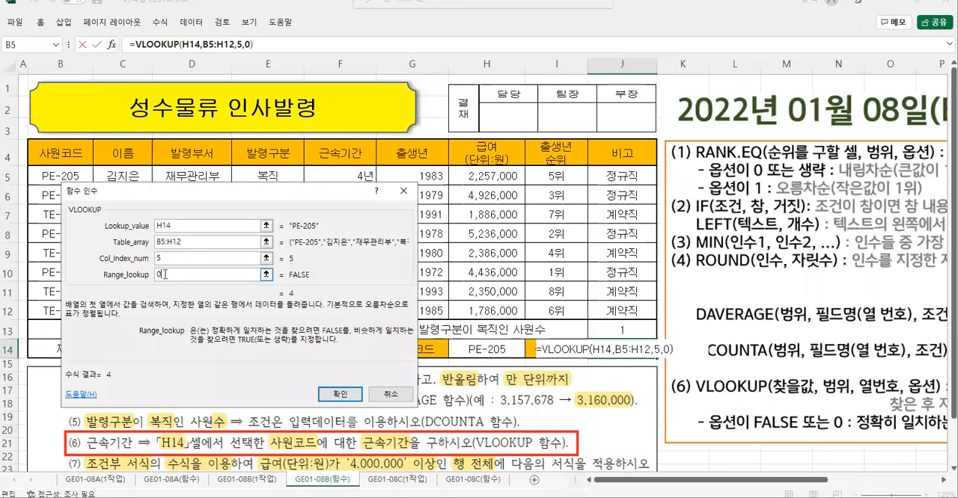
{"action": "left_click", "coordinate": [344, 395]}
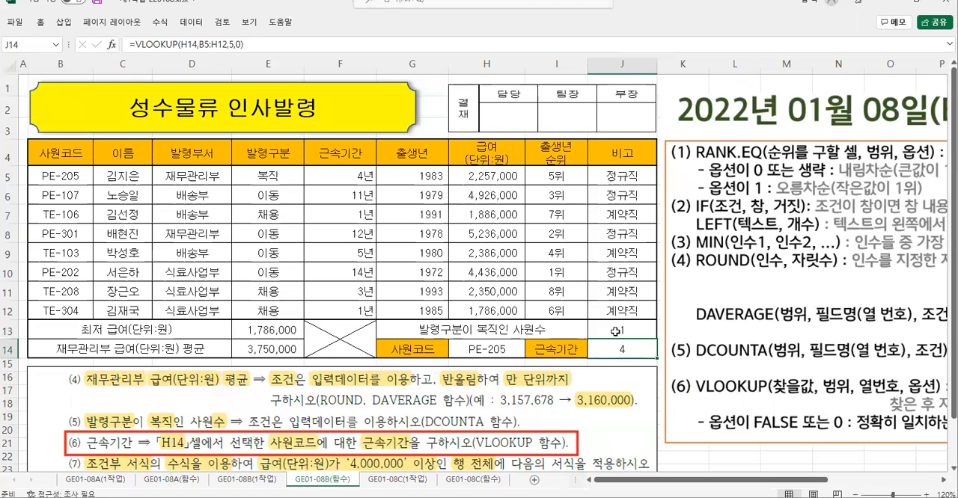
- Apply the comma style to the two function results in J13:J14
{"action": "left_click_drag", "start_coordinate": [615, 331], "coordinate": [606, 356]}
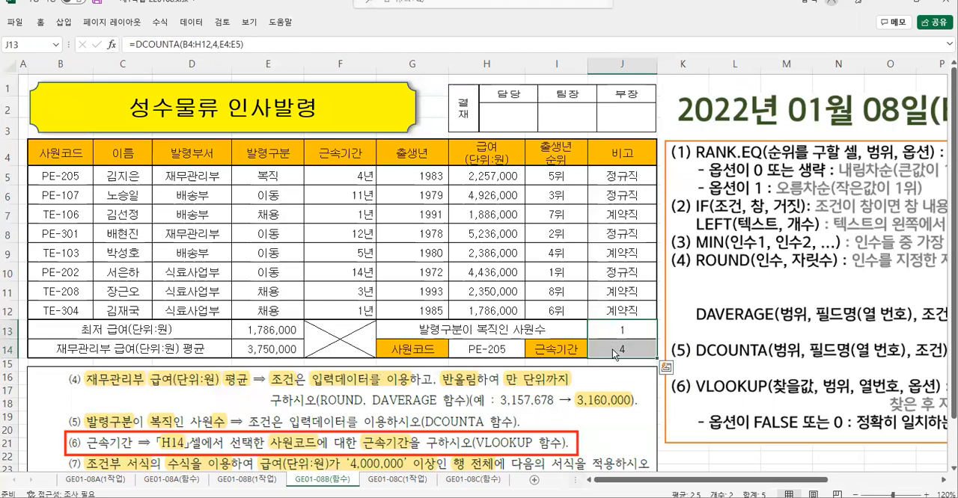
{"action": "right_click", "coordinate": [607, 356]}
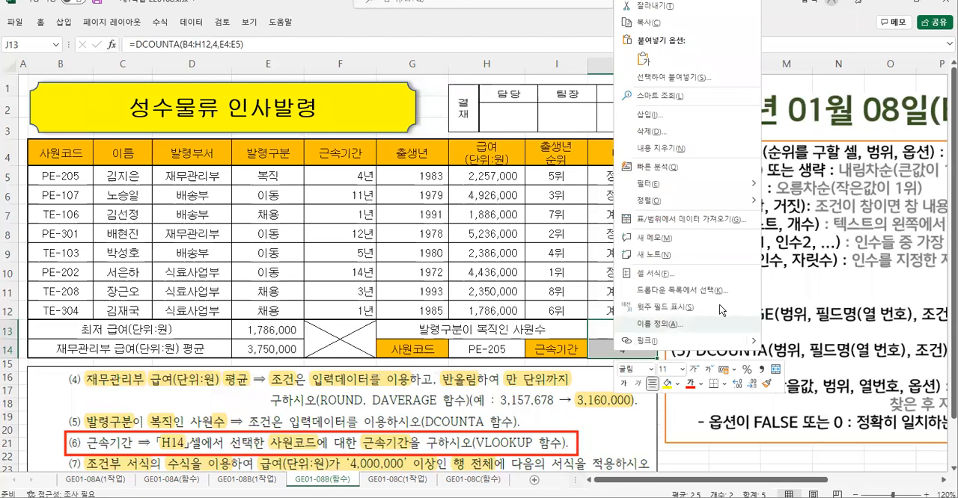
{"action": "left_click", "coordinate": [762, 372]}
{"action": "left_click", "coordinate": [625, 345]}
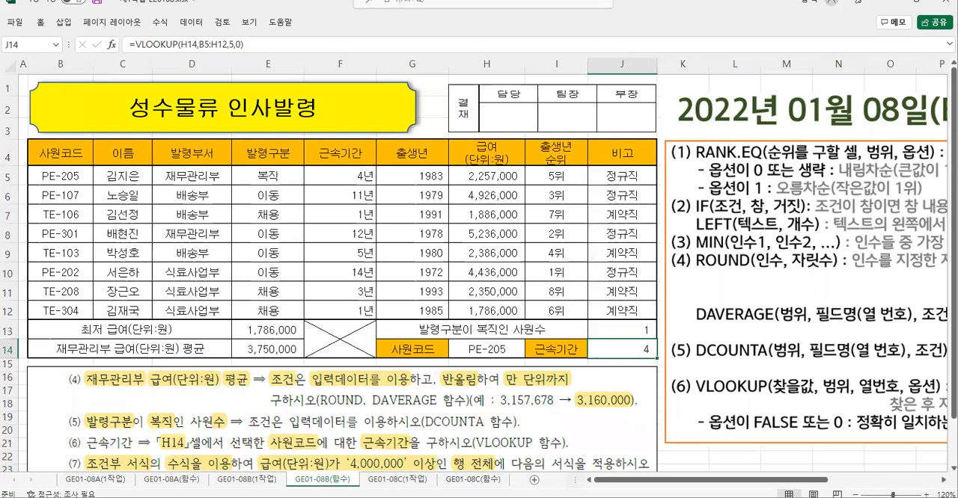
- Go to the GE01-08C(함수) sheet with the 은하마트 음료 판매 현황 table
{"action": "key", "text": "ctrl+Page_Down"}
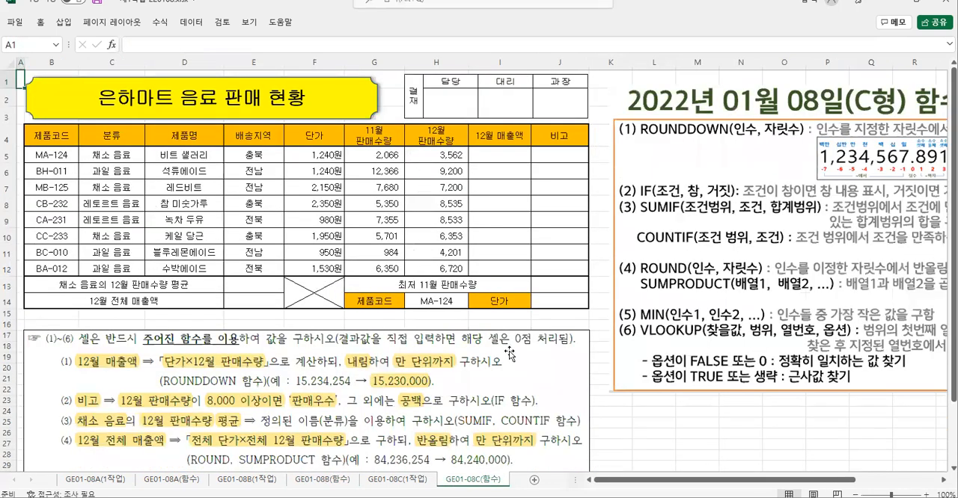
{"action": "scroll", "coordinate": [500, 208], "scroll_direction": "up", "scroll_amount": 2}
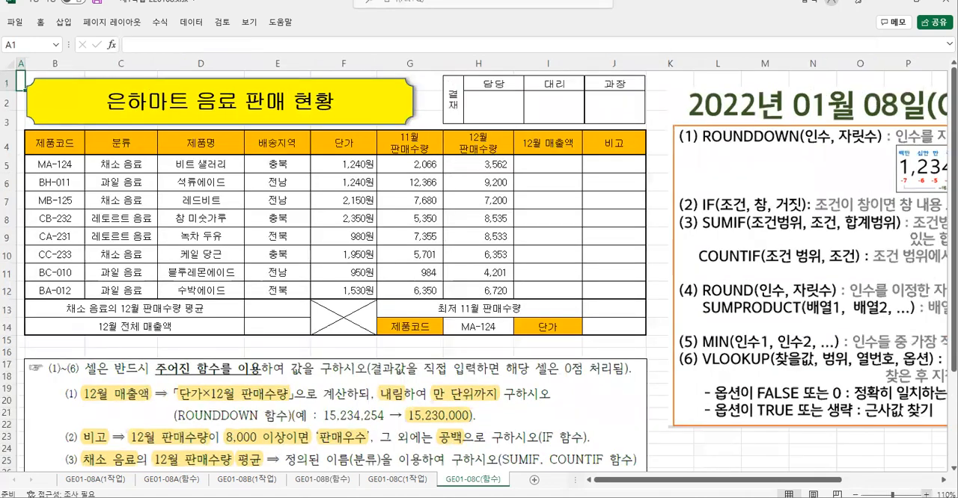
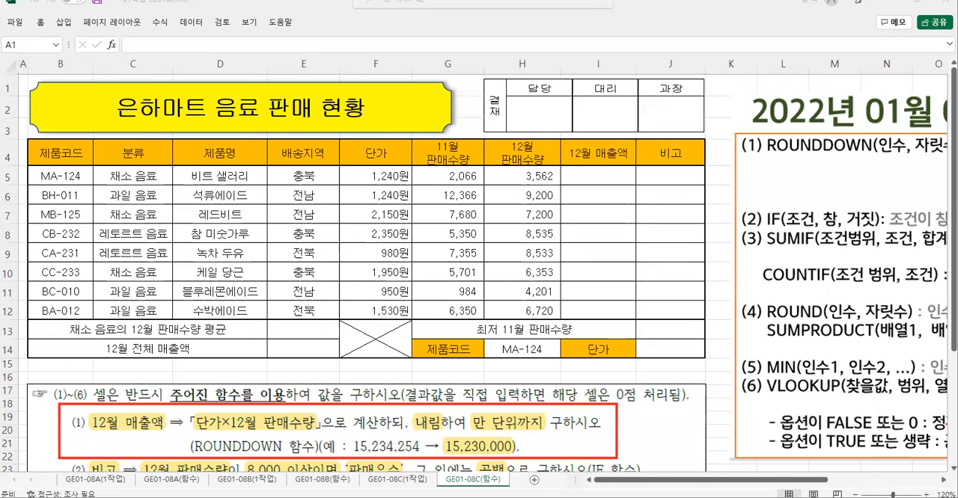
- Paste the digit-position reference picture and place it over the lower table rows, around E12:G15
{"action": "left_click", "coordinate": [501, 255]}
{"action": "key", "text": "ctrl+v"}
{"action": "left_click_drag", "start_coordinate": [598, 284], "coordinate": [404, 340]}
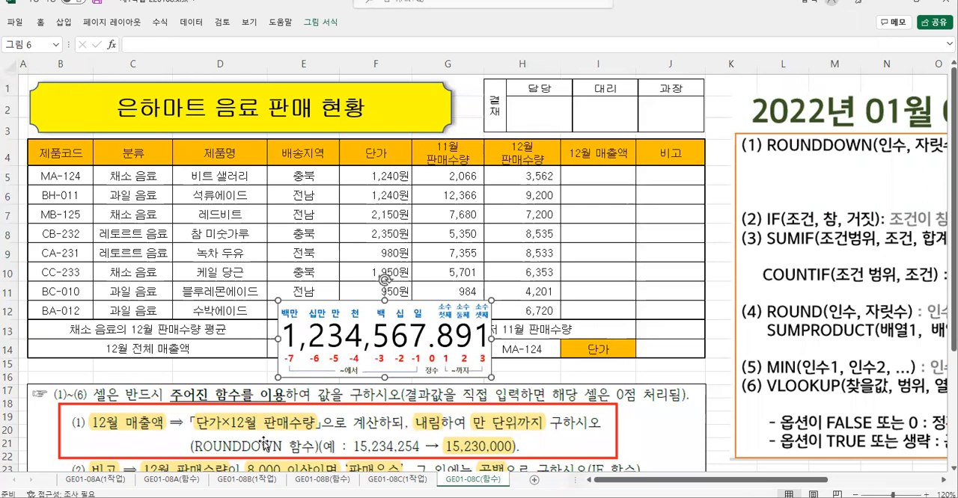
- Read the requirements of task (1) for 12월 매출액, including the calculation, the rounding direction and the ROUNDDOWN syntax
{"action": "mouse_move", "coordinate": [189, 410]}
{"action": "left_mouse_down"}
{"action": "mouse_move", "coordinate": [202, 428]}
{"action": "mouse_move", "coordinate": [317, 435]}
{"action": "left_mouse_up"}
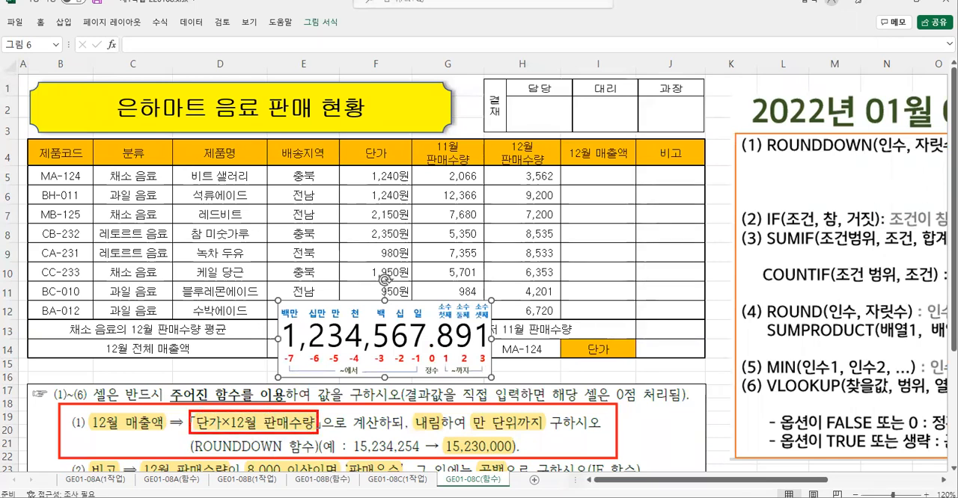
{"action": "left_click_drag", "start_coordinate": [408, 411], "coordinate": [443, 435]}
{"action": "left_click_drag", "start_coordinate": [187, 435], "coordinate": [285, 456]}
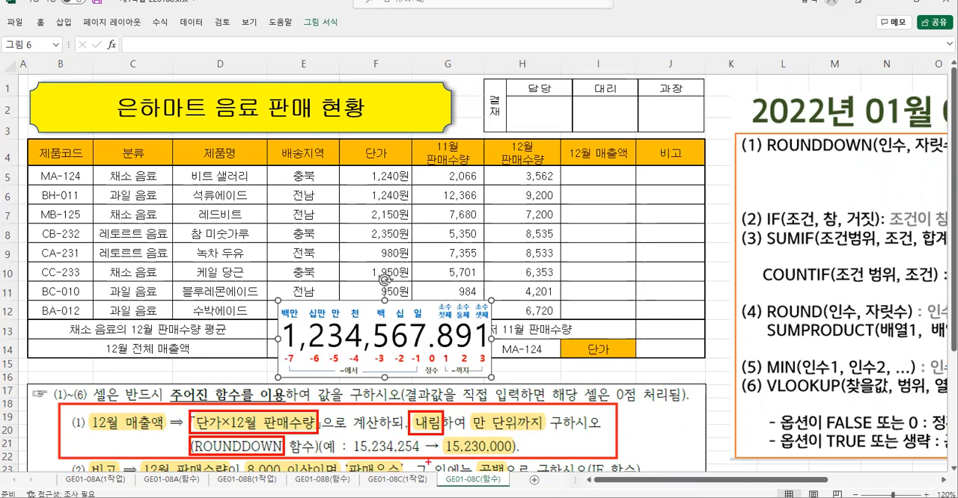
{"action": "left_click_drag", "start_coordinate": [763, 126], "coordinate": [947, 167]}
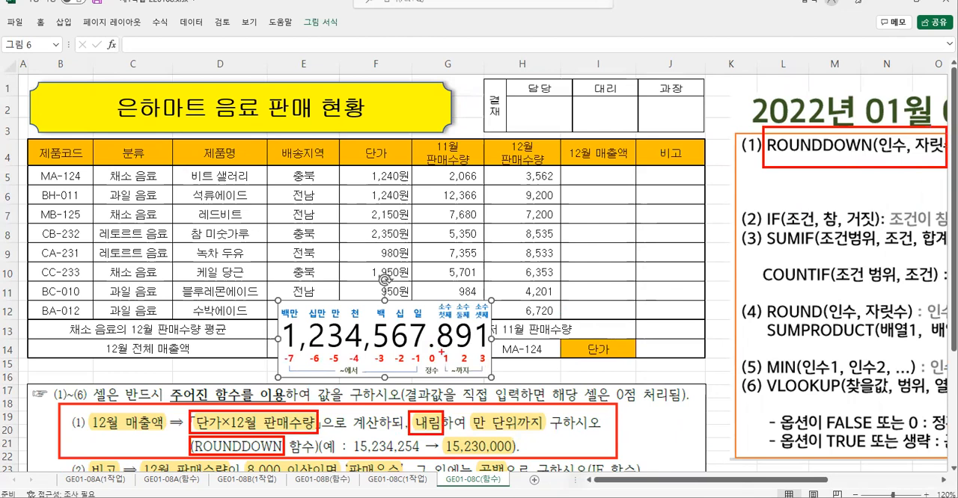
{"action": "key", "text": "Escape"}
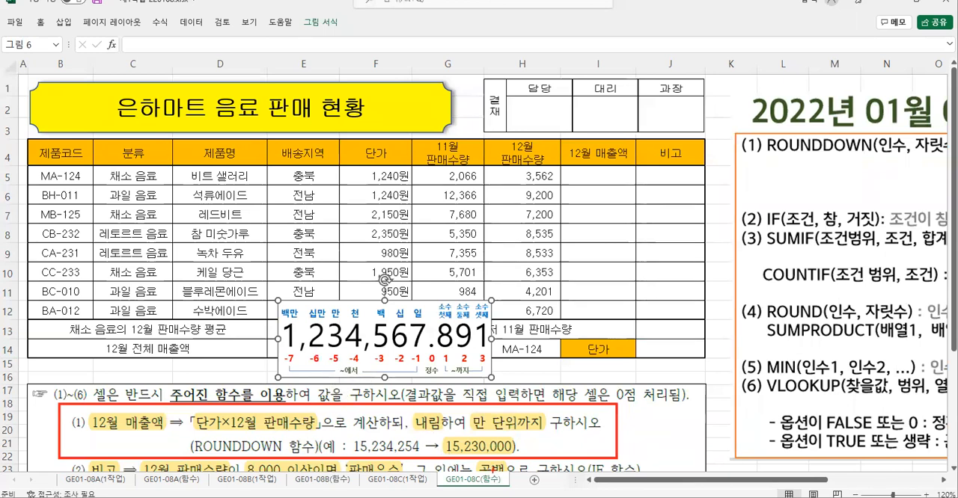
- Compare the example in task (1) with the digit-position picture to work out the digit number for 만 단위
{"action": "mouse_move", "coordinate": [479, 453]}
{"action": "left_mouse_down"}
{"action": "mouse_move", "coordinate": [515, 453]}
{"action": "mouse_move", "coordinate": [516, 428]}
{"action": "mouse_move", "coordinate": [484, 441]}
{"action": "mouse_move", "coordinate": [494, 432]}
{"action": "left_mouse_up"}
{"action": "left_click_drag", "start_coordinate": [343, 301], "coordinate": [374, 367]}
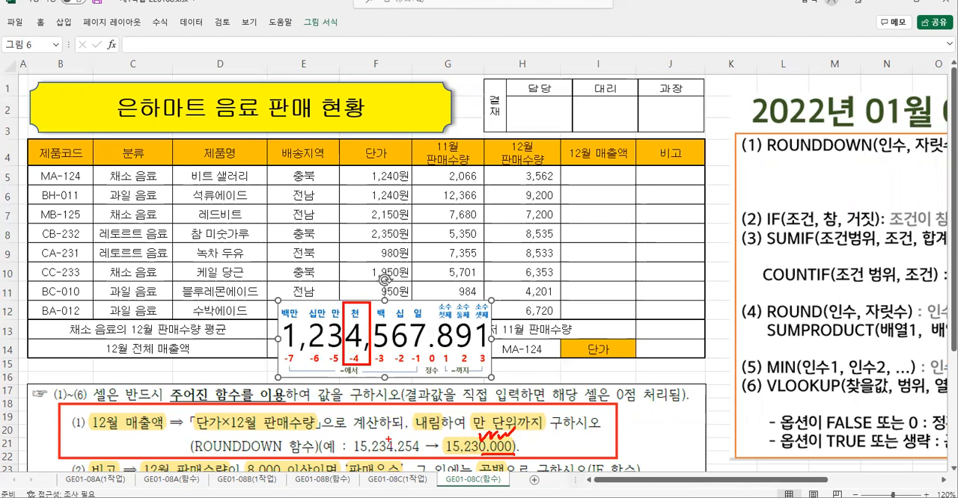
{"action": "mouse_move", "coordinate": [390, 449]}
{"action": "left_mouse_down"}
{"action": "mouse_move", "coordinate": [398, 453]}
{"action": "mouse_move", "coordinate": [404, 440]}
{"action": "mouse_move", "coordinate": [404, 449]}
{"action": "mouse_move", "coordinate": [420, 449]}
{"action": "mouse_move", "coordinate": [413, 454]}
{"action": "left_mouse_up"}
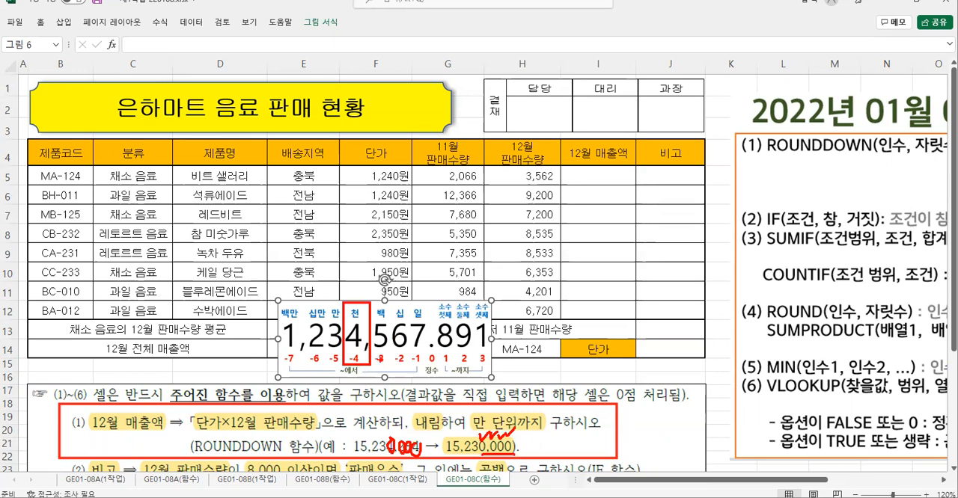
{"action": "key", "text": "Escape"}
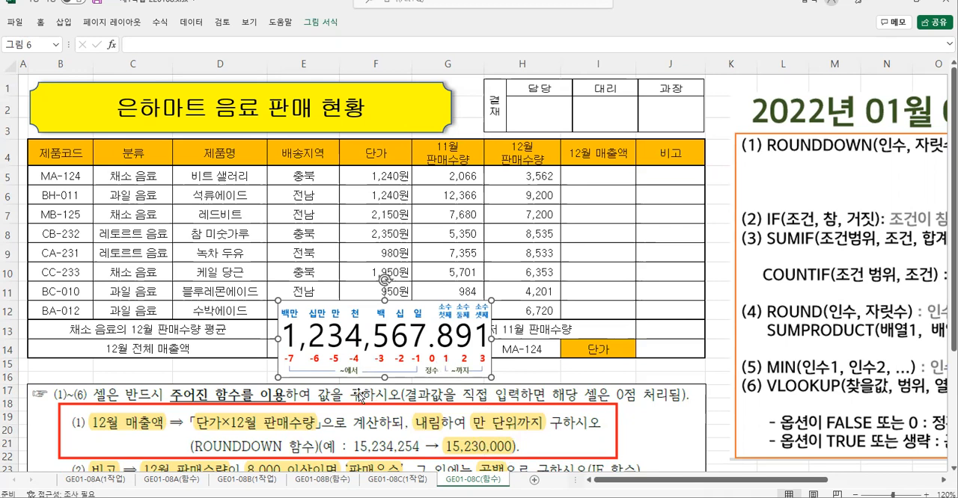
{"action": "mouse_move", "coordinate": [357, 322]}
{"action": "left_mouse_down"}
{"action": "mouse_move", "coordinate": [350, 342]}
{"action": "mouse_move", "coordinate": [362, 324]}
{"action": "mouse_move", "coordinate": [385, 345]}
{"action": "mouse_move", "coordinate": [384, 326]}
{"action": "left_mouse_up"}
{"action": "mouse_move", "coordinate": [404, 328]}
{"action": "left_mouse_down"}
{"action": "mouse_move", "coordinate": [408, 344]}
{"action": "mouse_move", "coordinate": [407, 328]}
{"action": "left_mouse_up"}
{"action": "mouse_move", "coordinate": [426, 330]}
{"action": "left_mouse_down"}
{"action": "mouse_move", "coordinate": [428, 342]}
{"action": "mouse_move", "coordinate": [431, 329]}
{"action": "left_mouse_up"}
{"action": "mouse_move", "coordinate": [357, 314]}
{"action": "left_mouse_down"}
{"action": "mouse_move", "coordinate": [366, 382]}
{"action": "mouse_move", "coordinate": [334, 379]}
{"action": "mouse_move", "coordinate": [365, 361]}
{"action": "mouse_move", "coordinate": [374, 381]}
{"action": "left_mouse_up"}
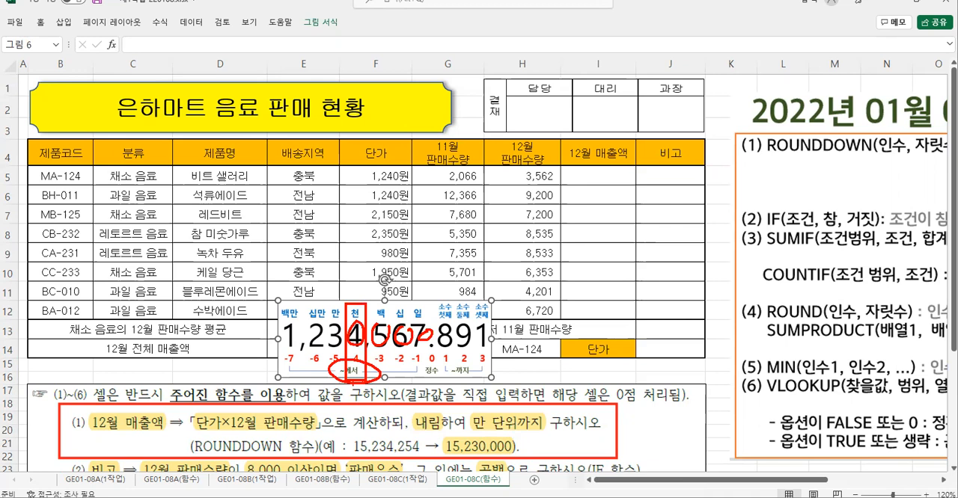
{"action": "key", "text": "Escape"}
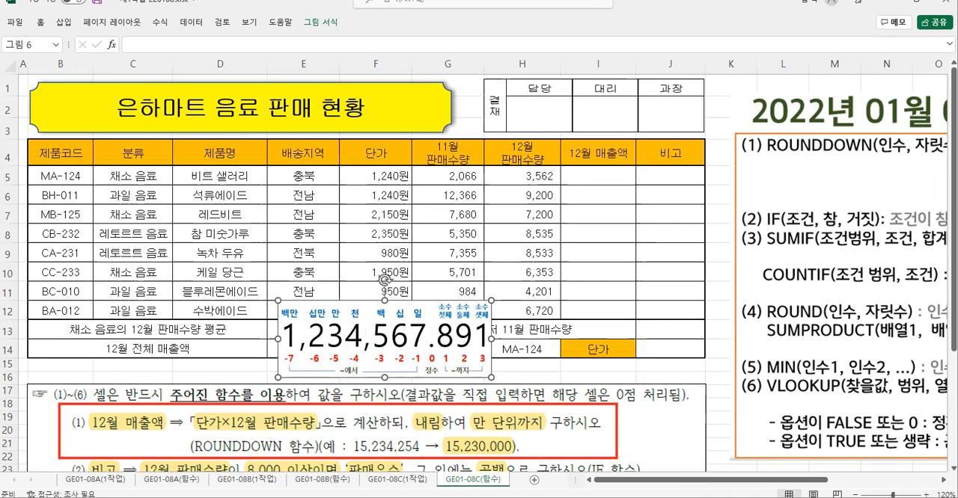
{"action": "mouse_move", "coordinate": [529, 446]}
{"action": "left_mouse_down"}
{"action": "mouse_move", "coordinate": [560, 444]}
{"action": "mouse_move", "coordinate": [547, 461]}
{"action": "left_mouse_up"}
{"action": "key", "text": "Escape"}
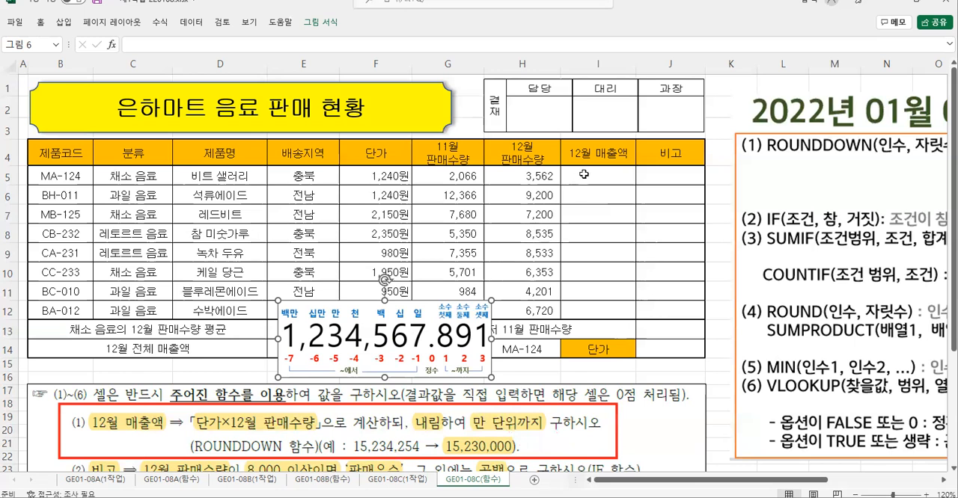
- Enter the product of 단가 and 12월 판매수량 in I5 as =F5*H5
{"action": "left_click", "coordinate": [583, 174]}
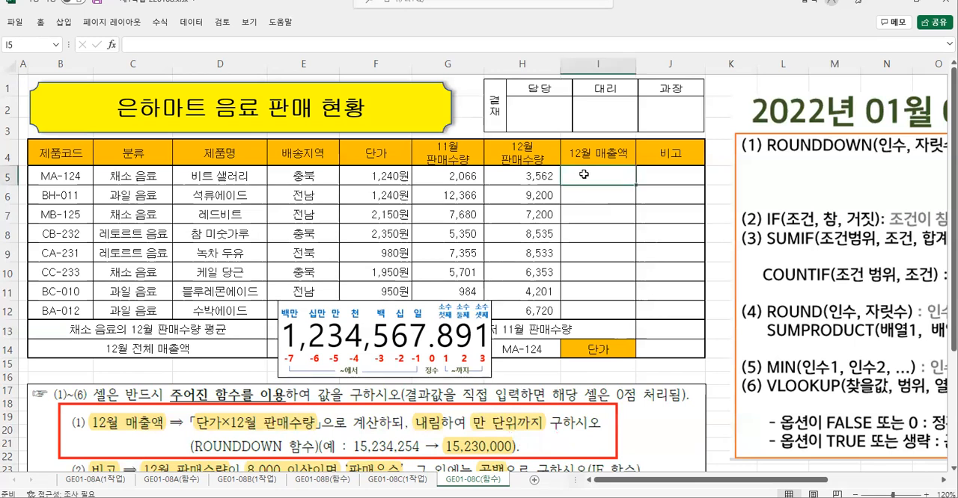
{"action": "key", "text": "ctrl+2"}
{"action": "mouse_move", "coordinate": [192, 410]}
{"action": "left_mouse_down"}
{"action": "mouse_move", "coordinate": [209, 427]}
{"action": "mouse_move", "coordinate": [320, 435]}
{"action": "left_mouse_up"}
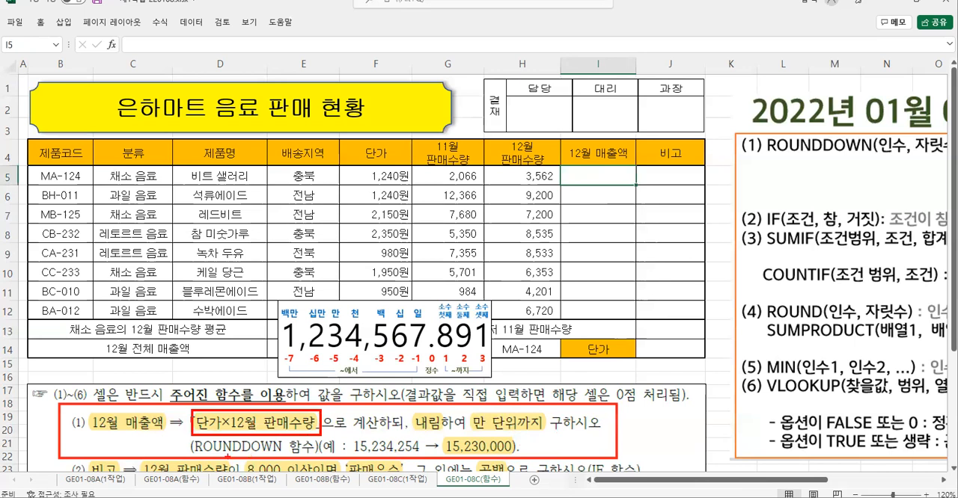
{"action": "key", "text": "Escape"}
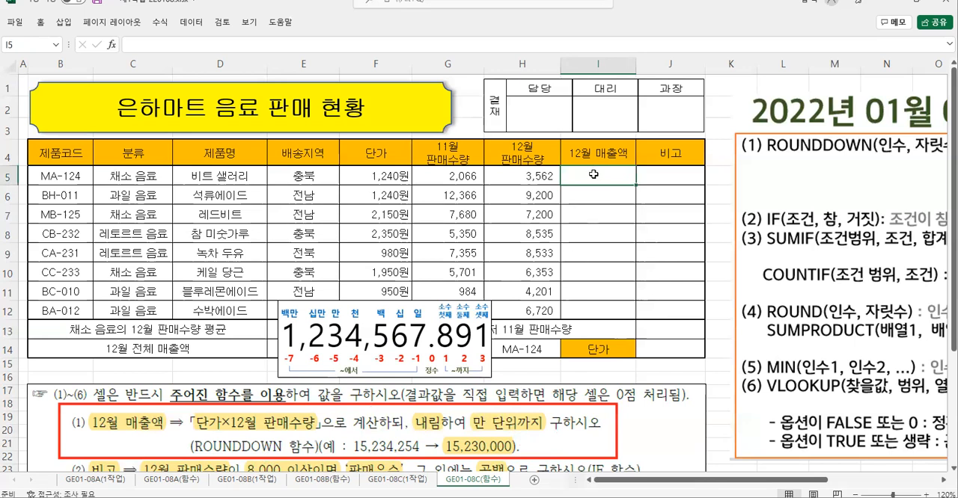
{"action": "type", "text": "="}
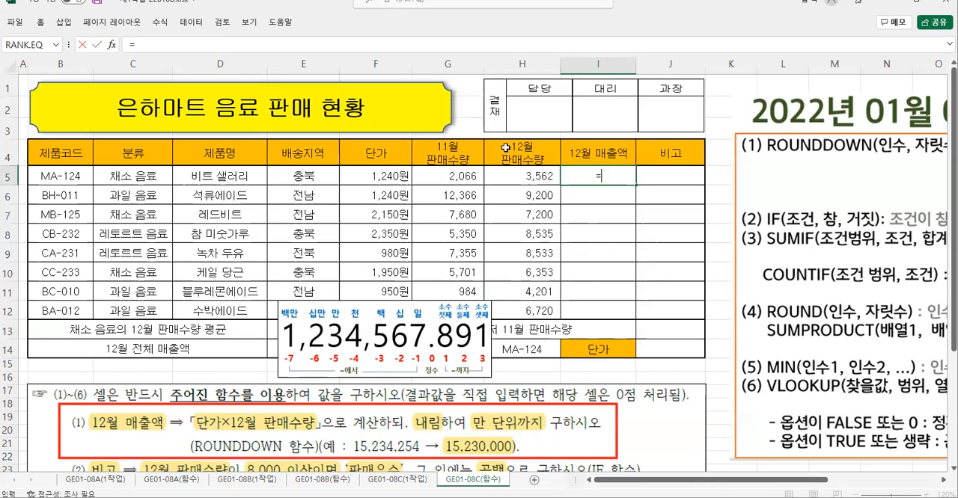
{"action": "left_click", "coordinate": [360, 175]}
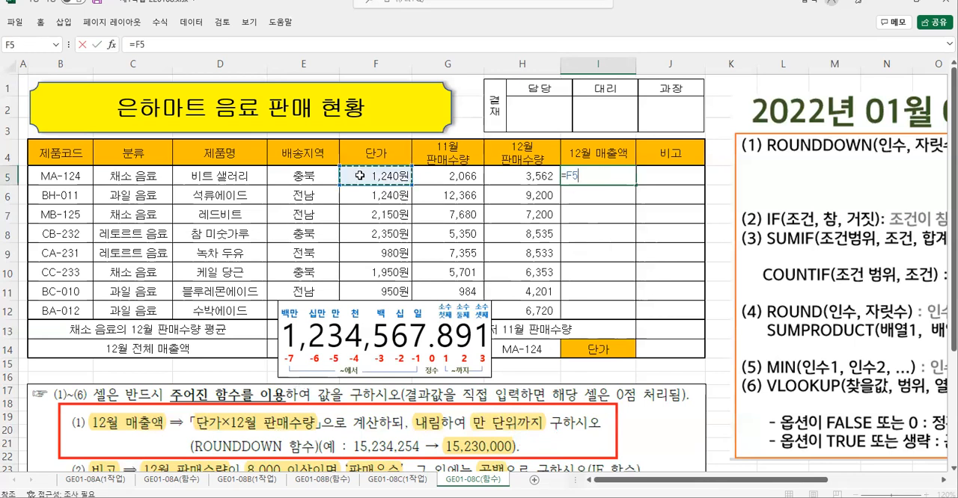
{"action": "type", "text": "*"}
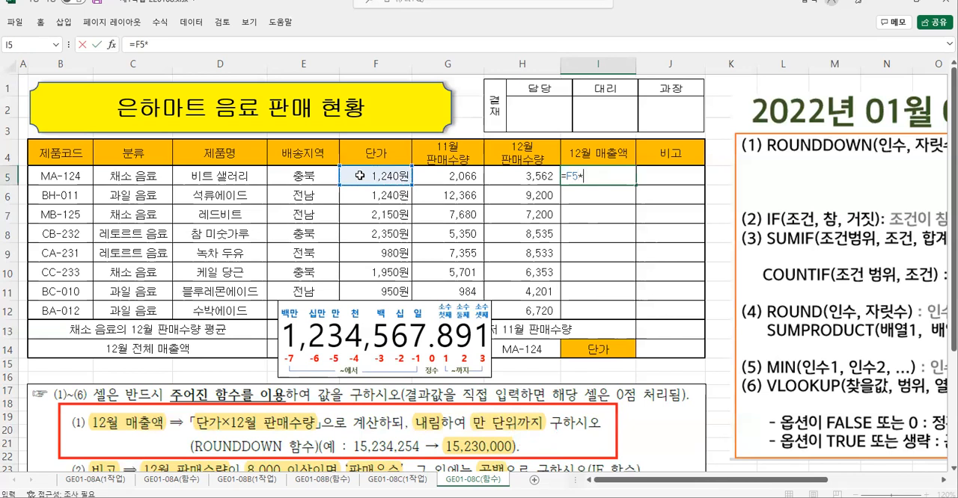
{"action": "left_click", "coordinate": [522, 178]}
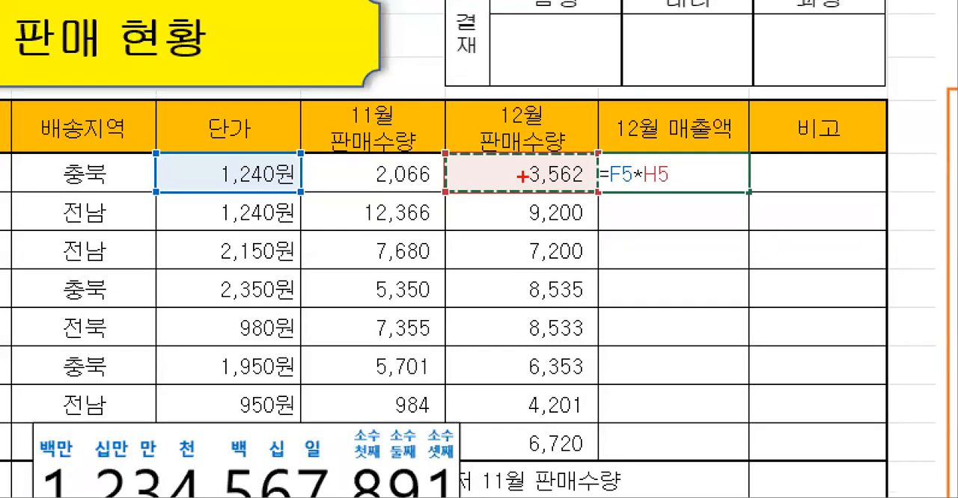
{"action": "mouse_move", "coordinate": [596, 151]}
{"action": "left_mouse_down"}
{"action": "mouse_move", "coordinate": [605, 163]}
{"action": "mouse_move", "coordinate": [705, 198]}
{"action": "mouse_move", "coordinate": [747, 196]}
{"action": "left_mouse_up"}
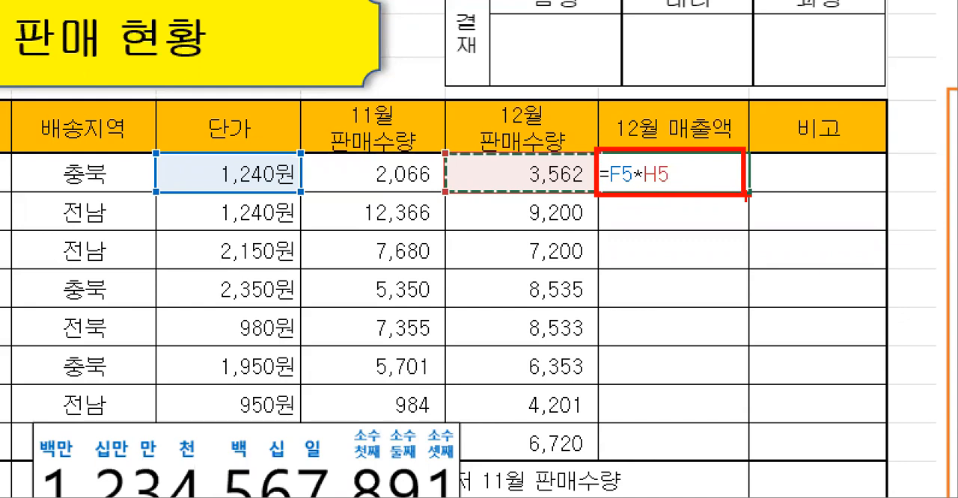
{"action": "key", "text": "Escape"}
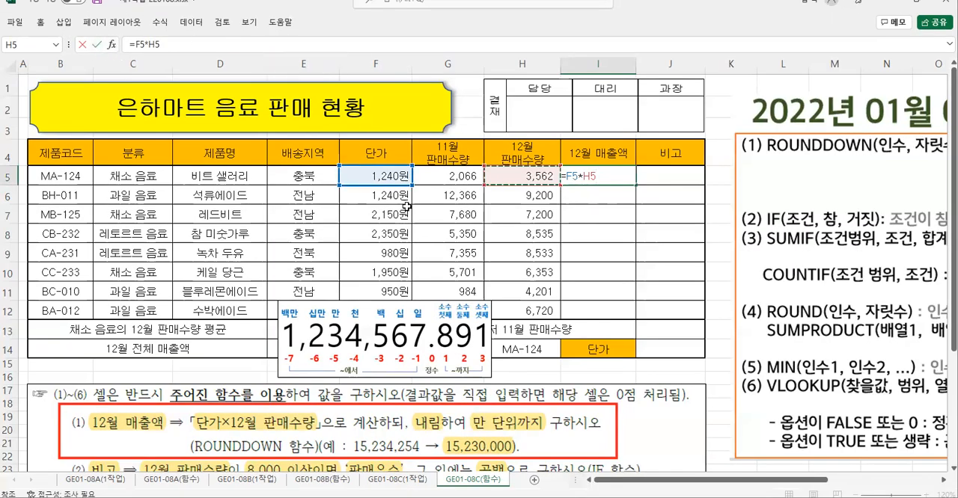
{"action": "key", "text": "Return"}
- Cut F5*H5 out of the I5 formula, insert ROUNDDOWN in its place and open its function arguments
{"action": "left_click", "coordinate": [585, 175]}
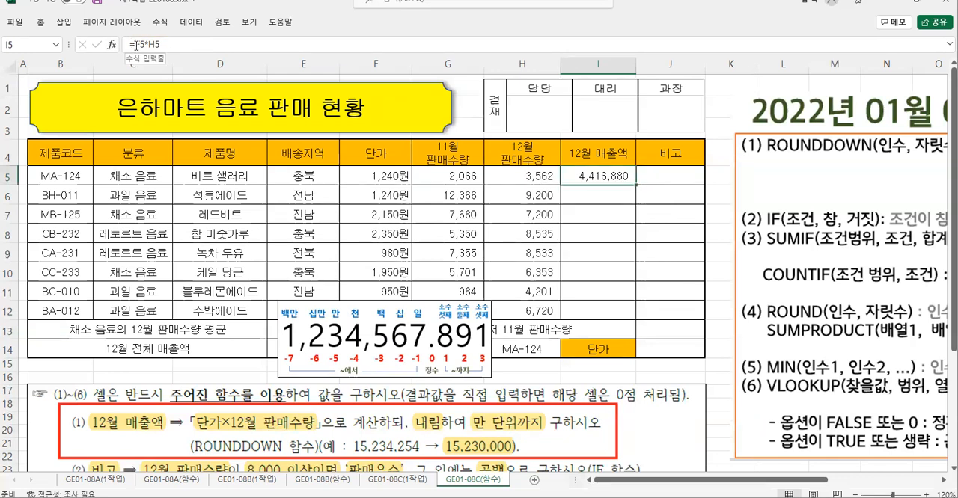
{"action": "left_click_drag", "start_coordinate": [136, 45], "coordinate": [160, 45]}
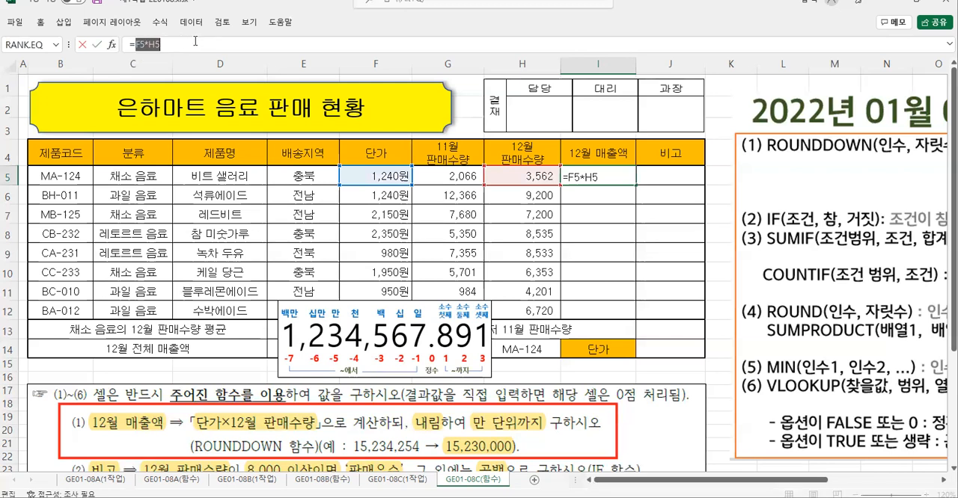
{"action": "right_click", "coordinate": [150, 43]}
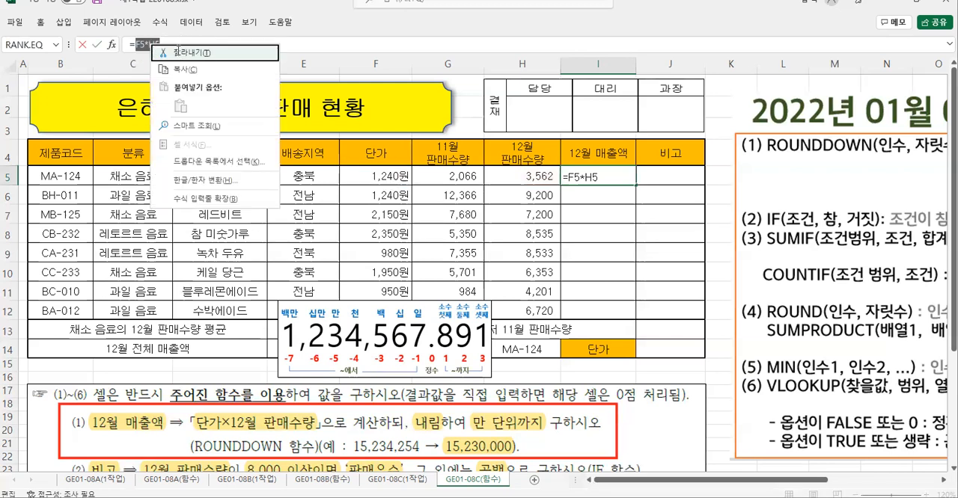
{"action": "left_click", "coordinate": [177, 50]}
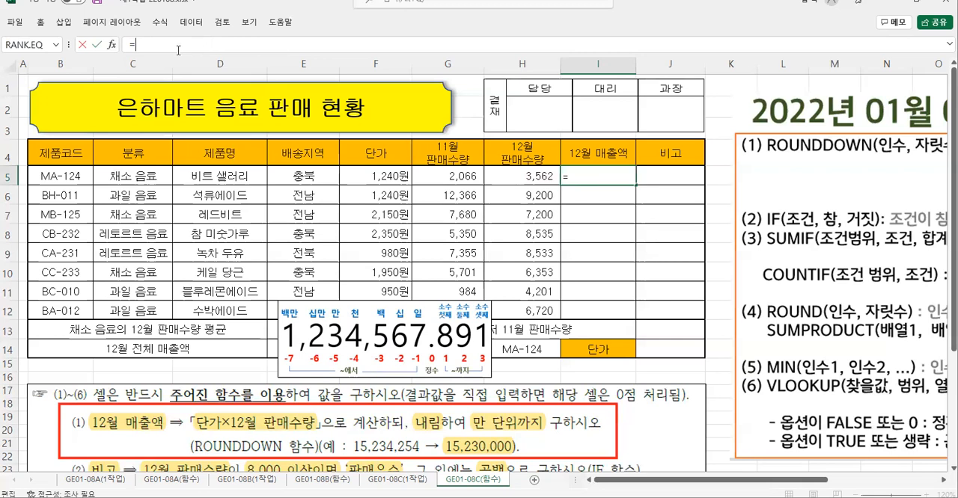
{"action": "type", "text": "ro"}
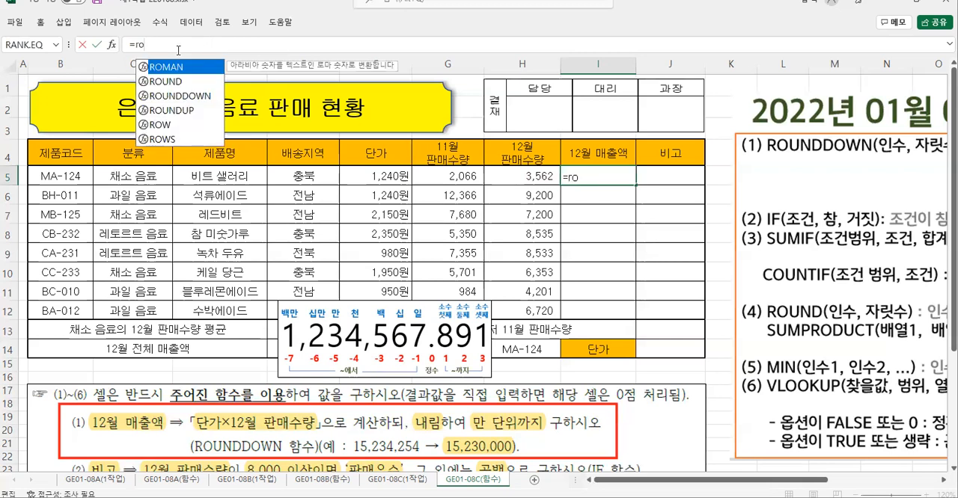
{"action": "double_click", "coordinate": [187, 101]}
{"action": "left_click", "coordinate": [112, 45]}
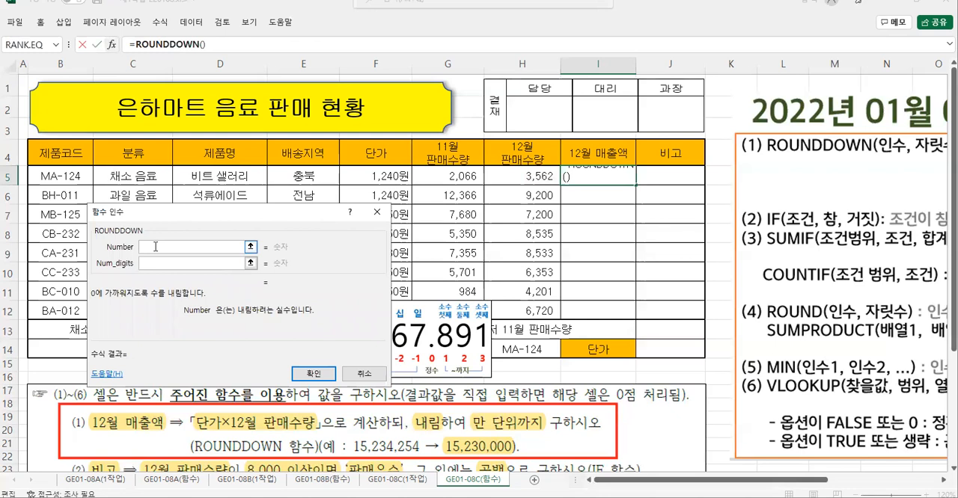
- Set ROUNDDOWN's Number to F5*H5 and Num_digits to -4, and accept the formula in I5
{"action": "type", "text": "F5*H5"}
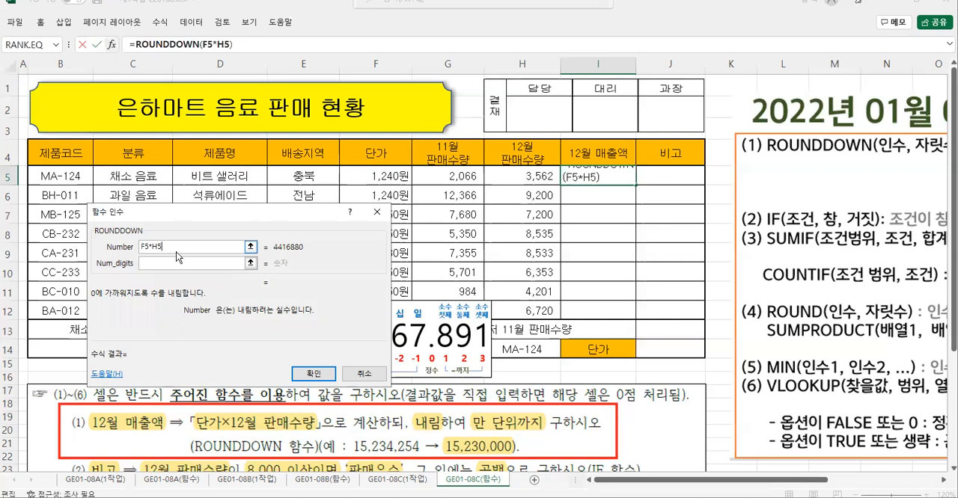
{"action": "left_click", "coordinate": [152, 264]}
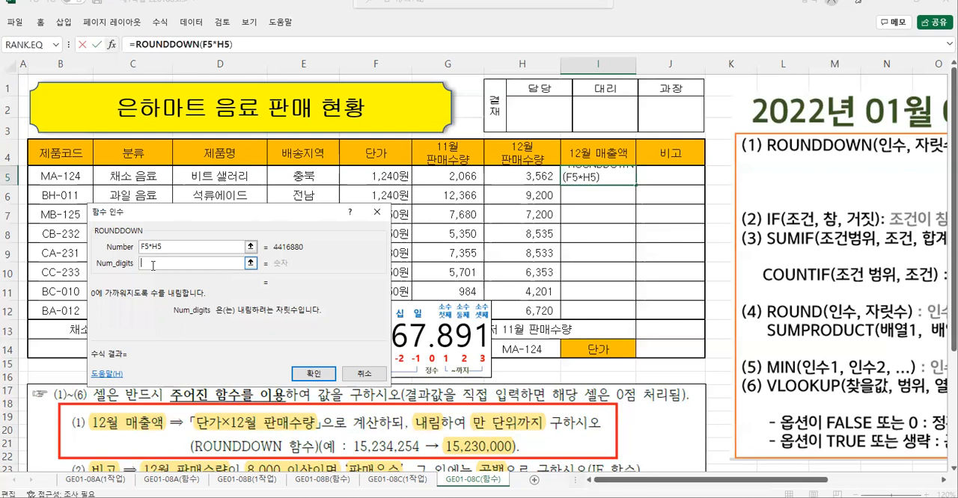
{"action": "left_click_drag", "start_coordinate": [254, 215], "coordinate": [239, 157]}
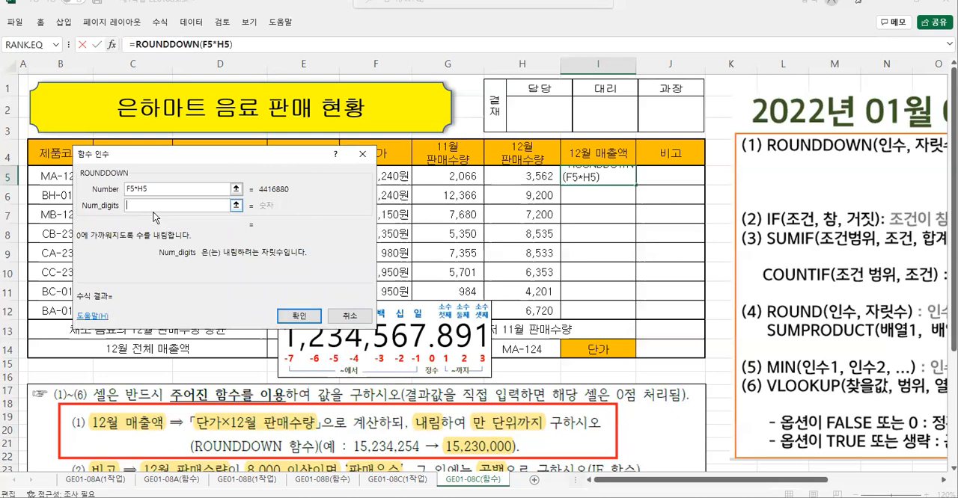
{"action": "type", "text": "-4"}
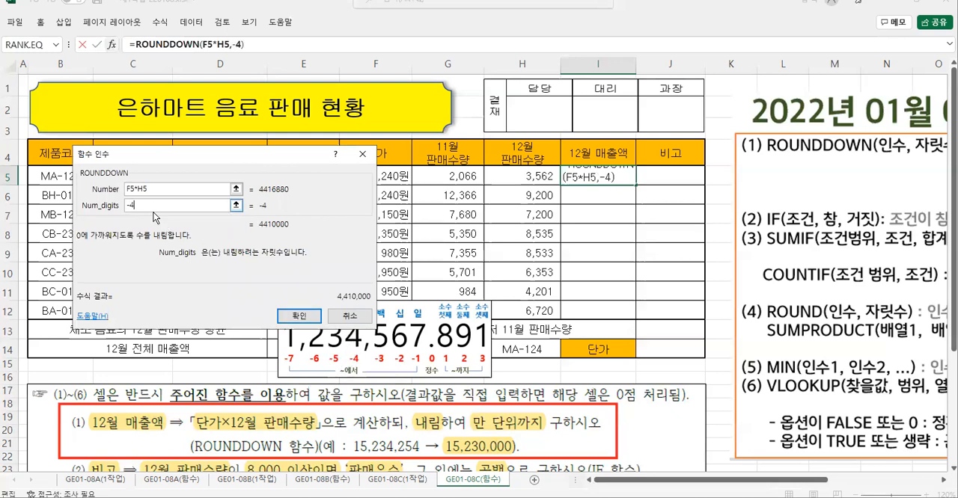
{"action": "left_click", "coordinate": [298, 318]}
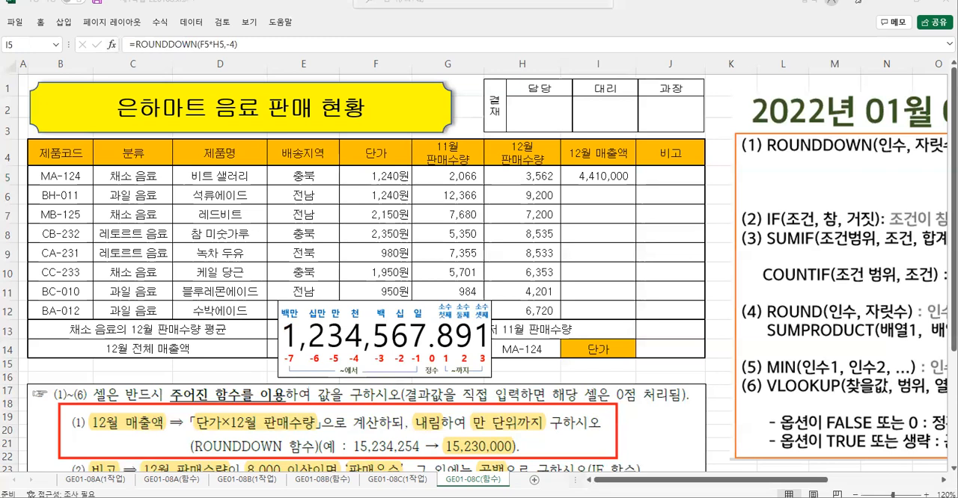
- Fill the 12월 매출액 formula from I5 down to I12 without formatting
{"action": "left_click", "coordinate": [600, 186]}
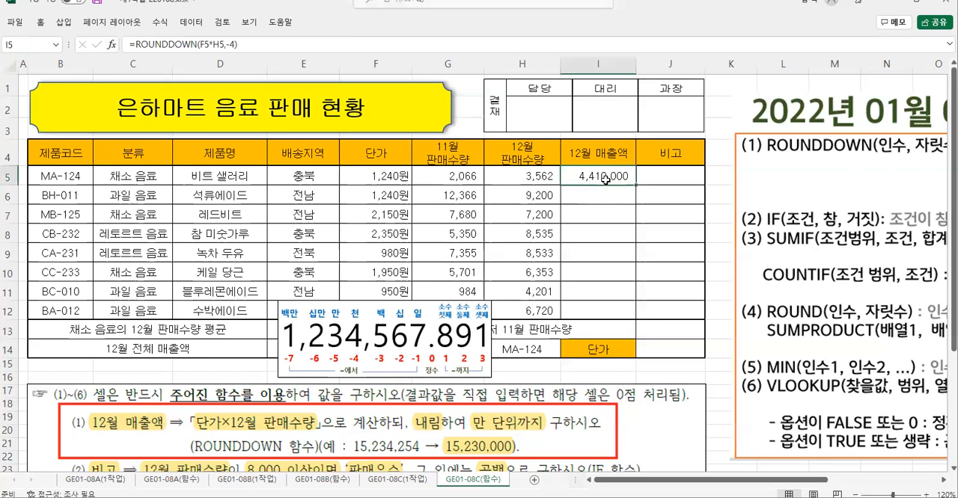
{"action": "left_click_drag", "start_coordinate": [637, 186], "coordinate": [636, 320]}
{"action": "left_click", "coordinate": [645, 332]}
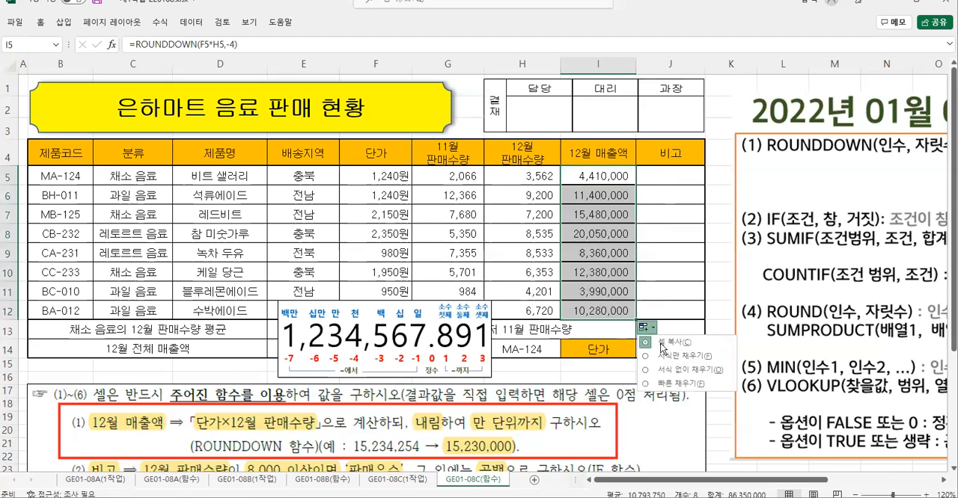
{"action": "left_click", "coordinate": [673, 371]}
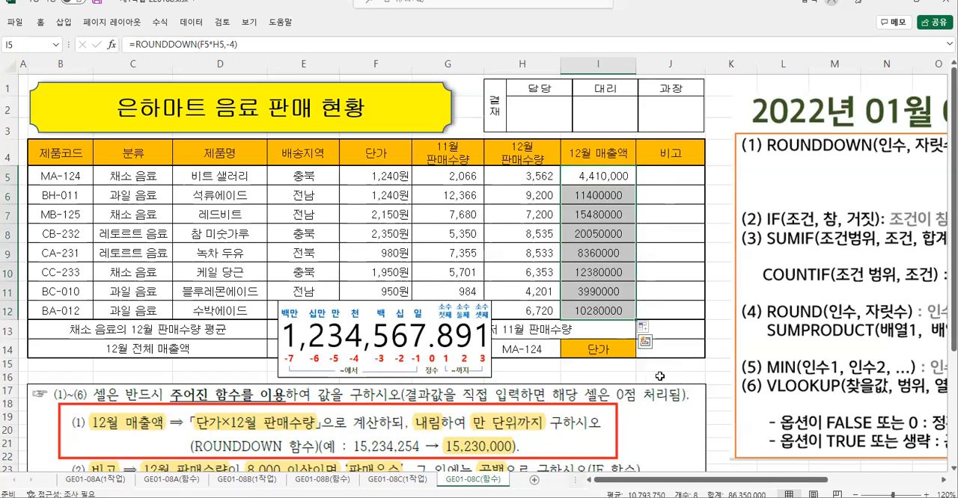
- Apply the comma style to the 12월 매출액 values in I5:I12
{"action": "right_click", "coordinate": [599, 277]}
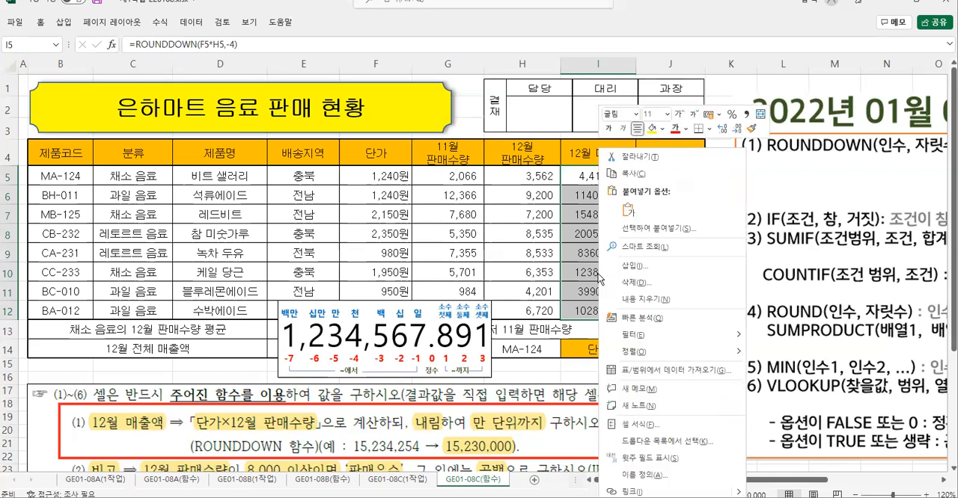
{"action": "left_click", "coordinate": [746, 114]}
{"action": "left_click_drag", "start_coordinate": [574, 178], "coordinate": [565, 311]}
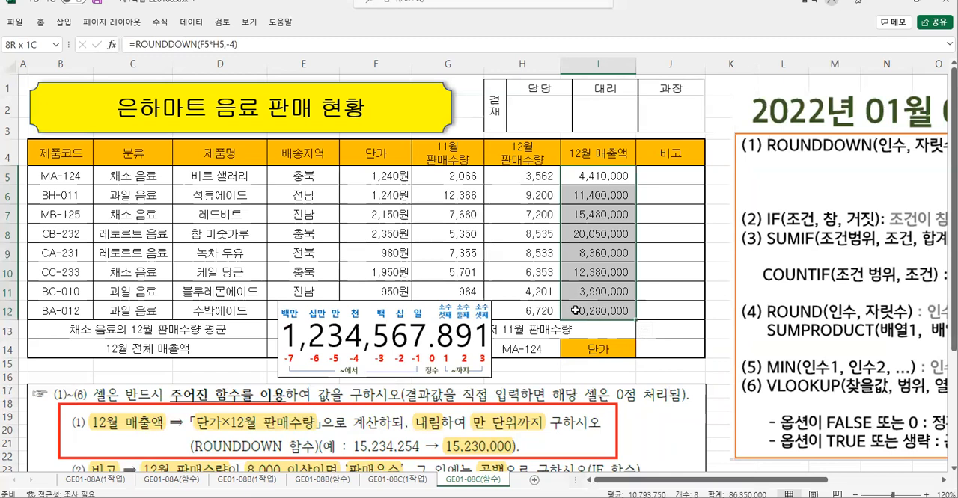
{"action": "right_click", "coordinate": [582, 259]}
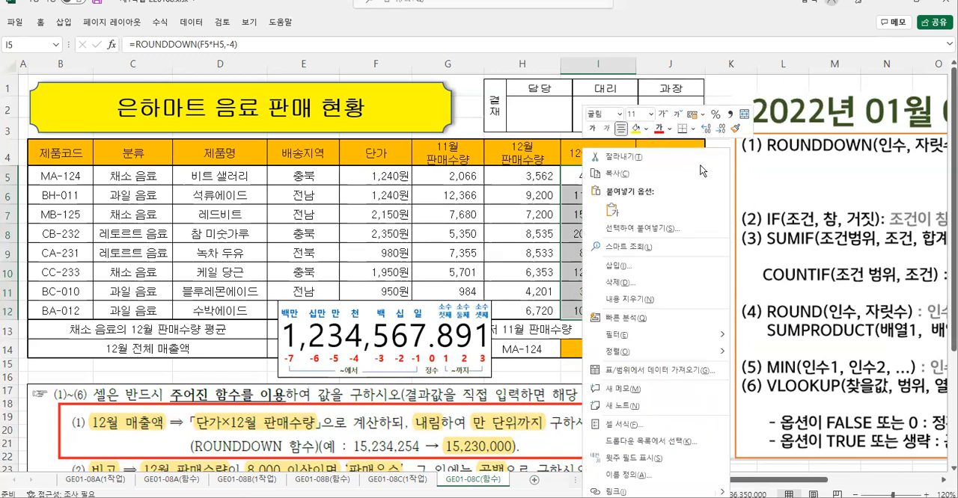
{"action": "left_click", "coordinate": [731, 119]}
{"action": "left_click", "coordinate": [609, 210]}
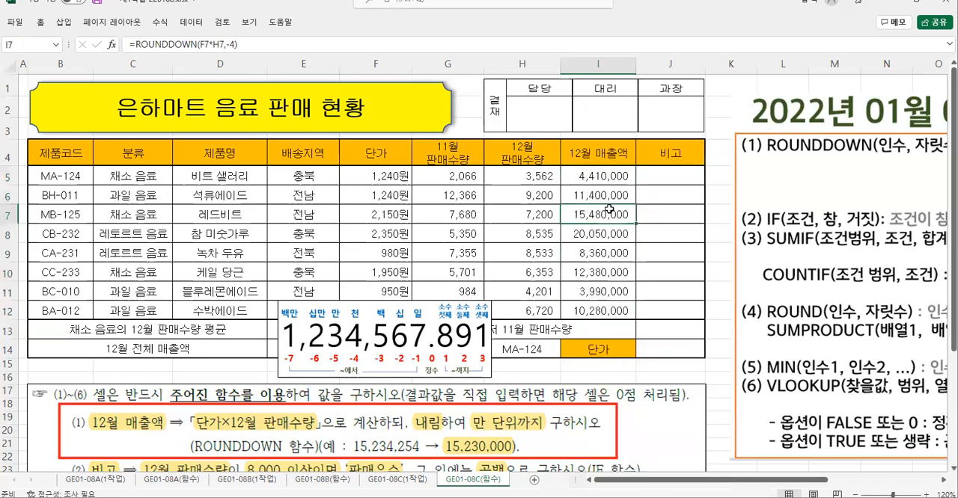
- Delete the place-value digit picture from the sheet and move the instruction picture up to just below the table, at row 15
{"action": "left_click", "coordinate": [424, 324]}
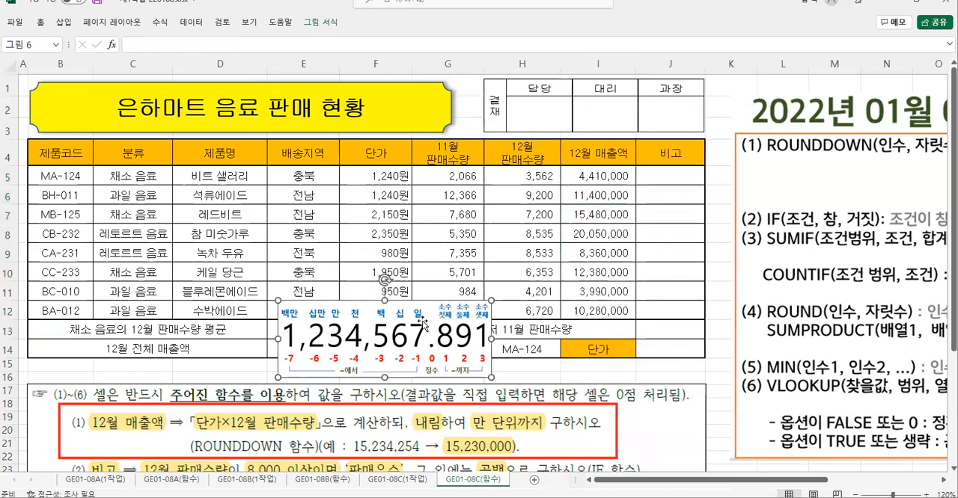
{"action": "left_click_drag", "start_coordinate": [423, 325], "coordinate": [280, 248]}
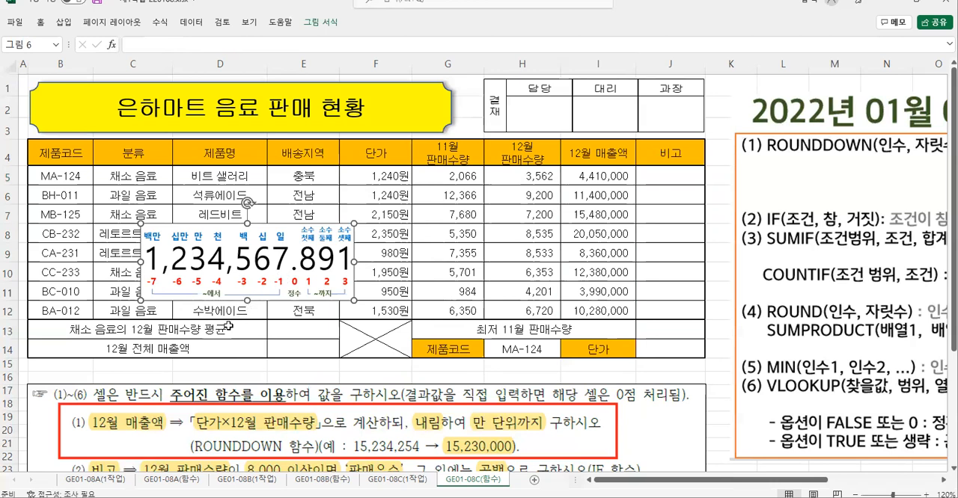
{"action": "mouse_move", "coordinate": [222, 300]}
{"action": "left_mouse_down"}
{"action": "mouse_move", "coordinate": [196, 298]}
{"action": "mouse_move", "coordinate": [209, 307]}
{"action": "left_mouse_up"}
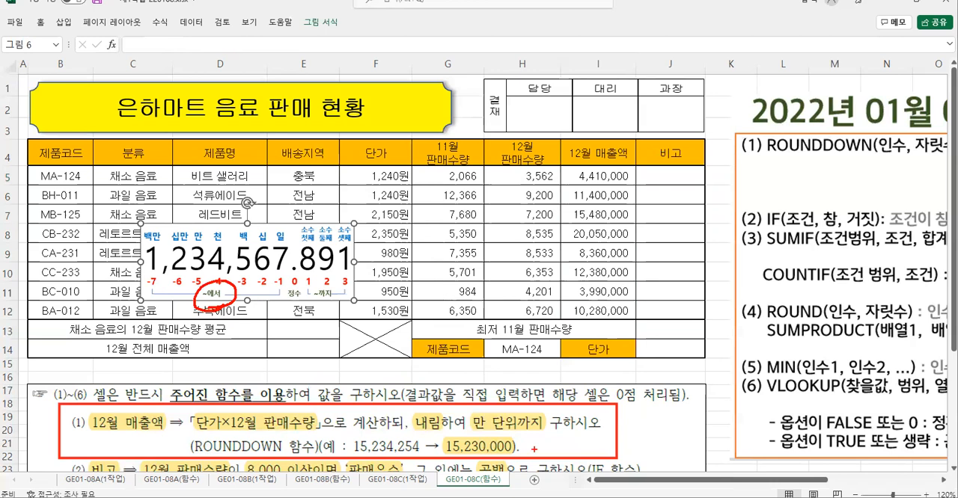
{"action": "mouse_move", "coordinate": [478, 440]}
{"action": "left_mouse_down"}
{"action": "mouse_move", "coordinate": [508, 456]}
{"action": "mouse_move", "coordinate": [478, 439]}
{"action": "left_mouse_up"}
{"action": "mouse_move", "coordinate": [528, 446]}
{"action": "left_mouse_down"}
{"action": "mouse_move", "coordinate": [563, 441]}
{"action": "mouse_move", "coordinate": [557, 454]}
{"action": "left_mouse_up"}
{"action": "key", "text": "Escape"}
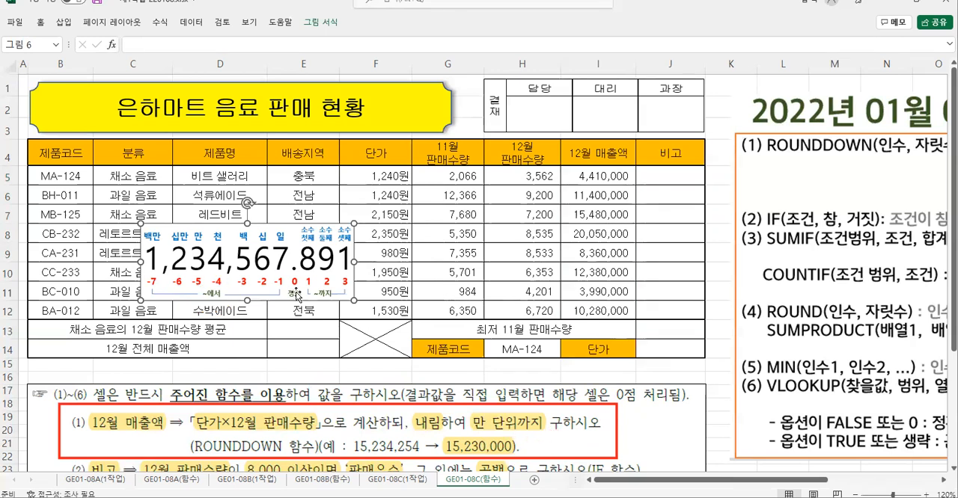
{"action": "key", "text": "Delete"}
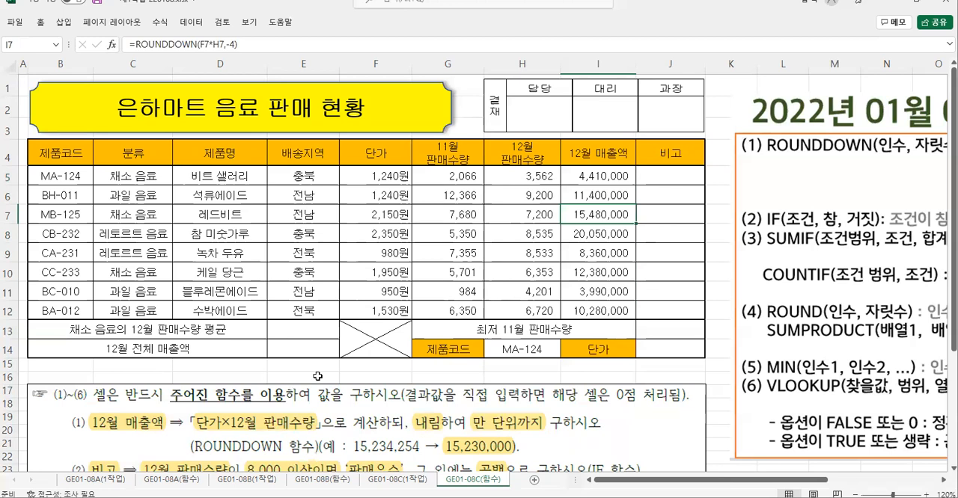
{"action": "left_click", "coordinate": [345, 393]}
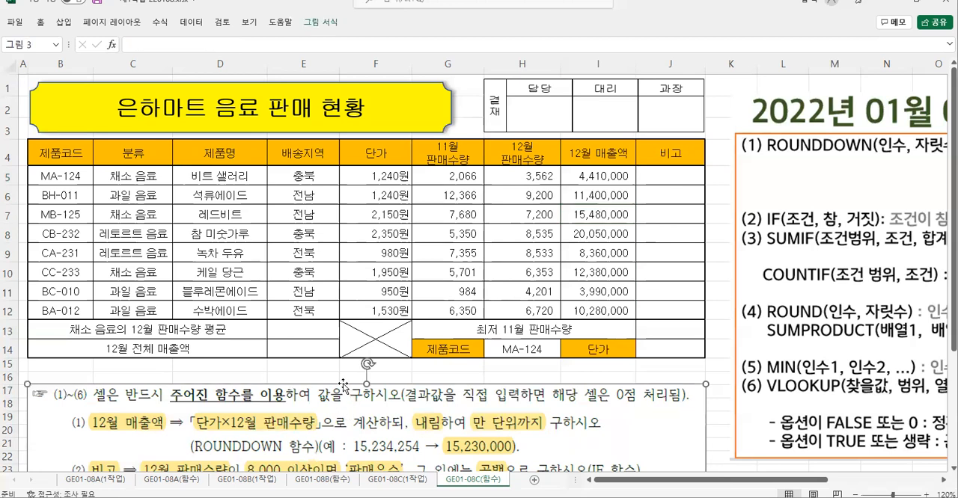
{"action": "left_click_drag", "start_coordinate": [336, 393], "coordinate": [336, 375]}
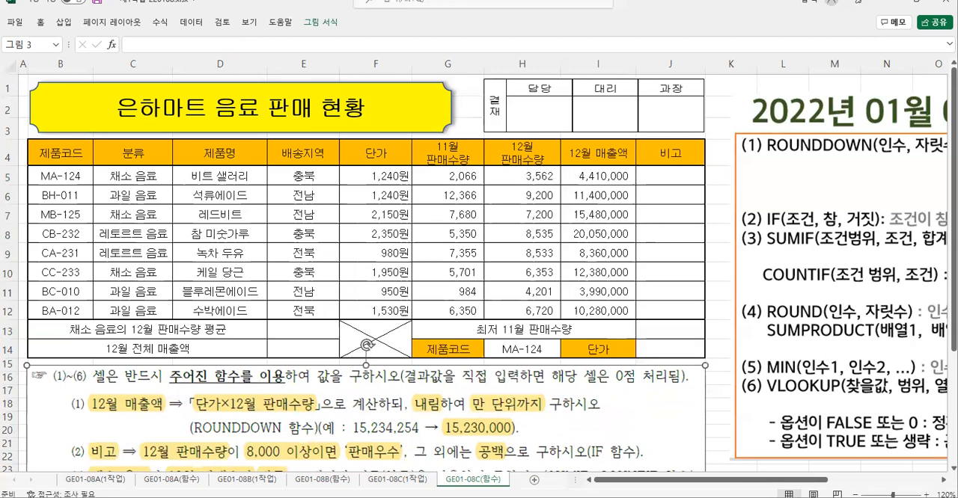
- Examine instruction (2) for the 비고 column and the matching IF(조건, 참, 거짓) syntax note
{"action": "left_click_drag", "start_coordinate": [61, 436], "coordinate": [654, 465]}
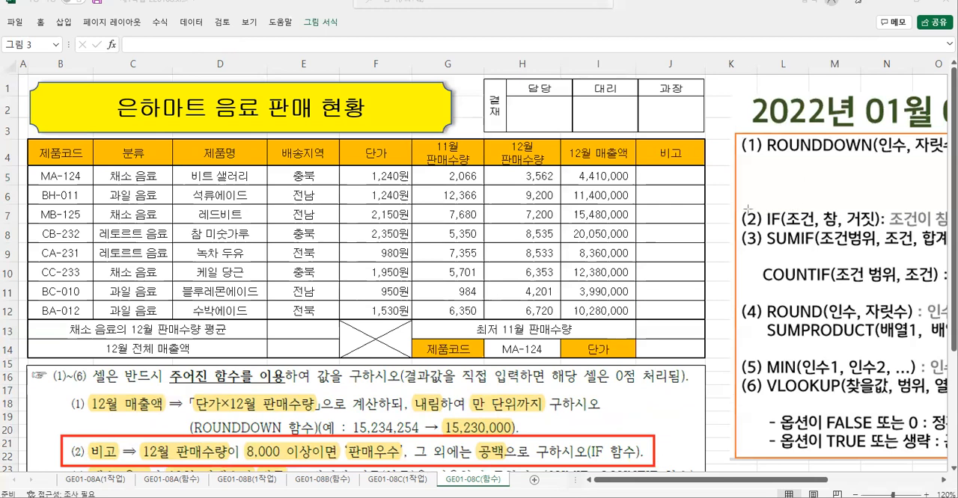
{"action": "mouse_move", "coordinate": [738, 207]}
{"action": "left_mouse_down"}
{"action": "mouse_move", "coordinate": [741, 224]}
{"action": "mouse_move", "coordinate": [895, 239]}
{"action": "mouse_move", "coordinate": [890, 231]}
{"action": "left_mouse_up"}
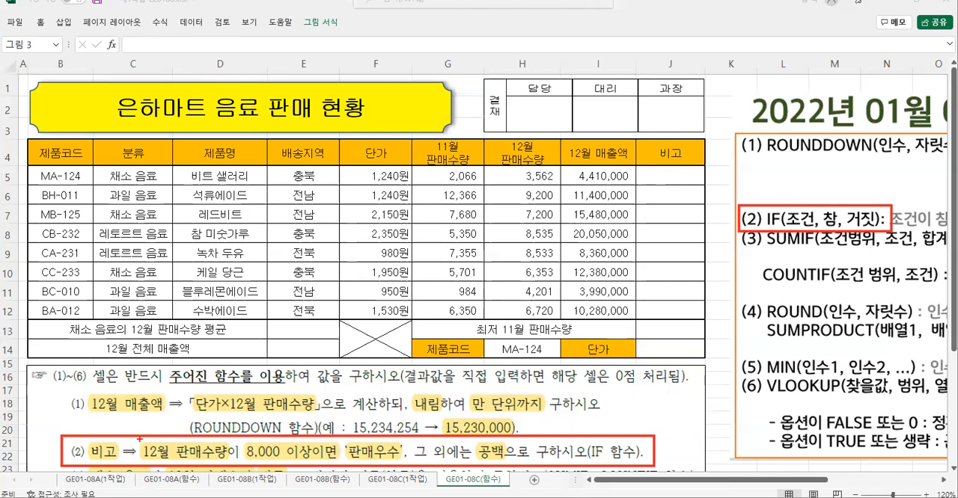
{"action": "left_click_drag", "start_coordinate": [138, 438], "coordinate": [315, 464]}
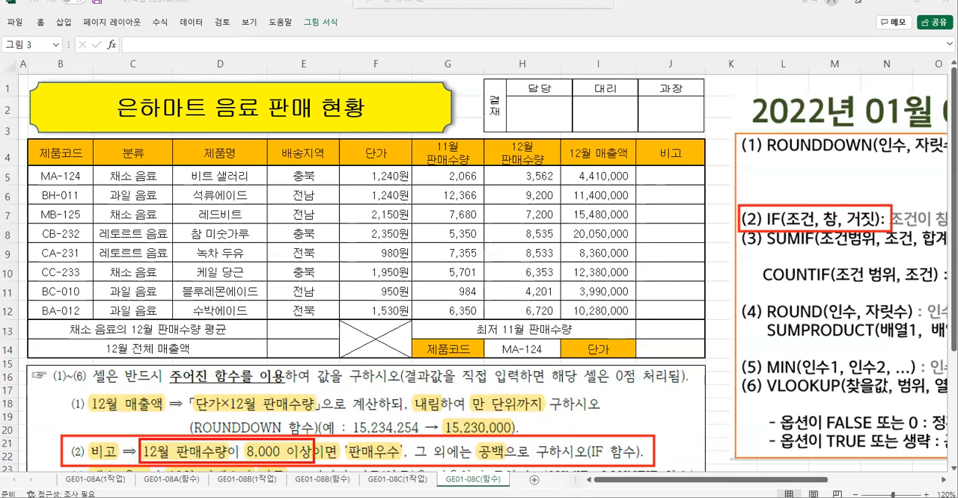
{"action": "mouse_move", "coordinate": [223, 439]}
{"action": "left_mouse_down"}
{"action": "mouse_move", "coordinate": [224, 410]}
{"action": "mouse_move", "coordinate": [213, 420]}
{"action": "mouse_move", "coordinate": [243, 422]}
{"action": "mouse_move", "coordinate": [262, 382]}
{"action": "mouse_move", "coordinate": [276, 394]}
{"action": "mouse_move", "coordinate": [269, 410]}
{"action": "left_mouse_up"}
{"action": "mouse_move", "coordinate": [261, 410]}
{"action": "left_mouse_down"}
{"action": "mouse_move", "coordinate": [289, 405]}
{"action": "mouse_move", "coordinate": [304, 388]}
{"action": "mouse_move", "coordinate": [303, 403]}
{"action": "left_mouse_up"}
{"action": "left_click_drag", "start_coordinate": [295, 399], "coordinate": [308, 409]}
{"action": "mouse_move", "coordinate": [315, 376]}
{"action": "left_mouse_down"}
{"action": "mouse_move", "coordinate": [306, 402]}
{"action": "mouse_move", "coordinate": [322, 397]}
{"action": "left_mouse_up"}
{"action": "mouse_move", "coordinate": [325, 376]}
{"action": "left_mouse_down"}
{"action": "mouse_move", "coordinate": [333, 423]}
{"action": "mouse_move", "coordinate": [374, 438]}
{"action": "mouse_move", "coordinate": [389, 425]}
{"action": "mouse_move", "coordinate": [463, 417]}
{"action": "mouse_move", "coordinate": [474, 442]}
{"action": "left_mouse_up"}
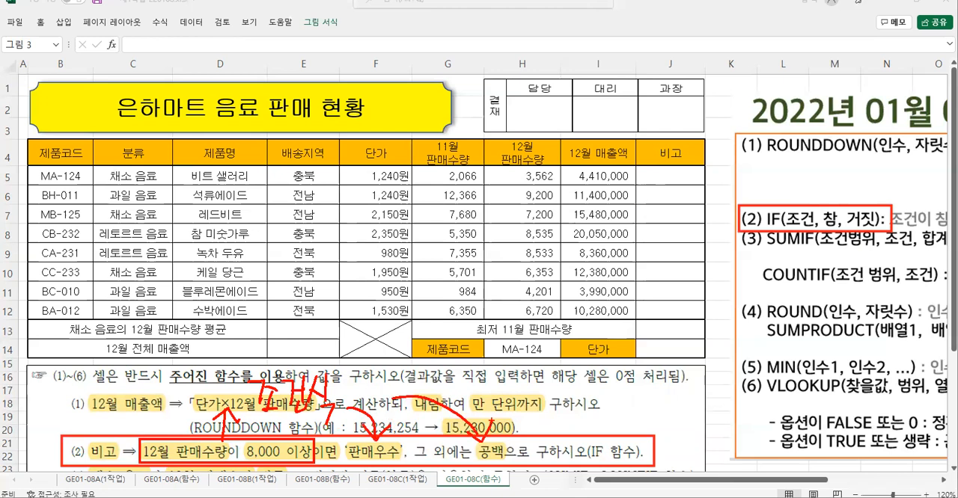
{"action": "key", "text": "Escape"}
- Start an IF formula in J5, open its function arguments and set Logical_test to H5>=8000
{"action": "left_click", "coordinate": [659, 174]}
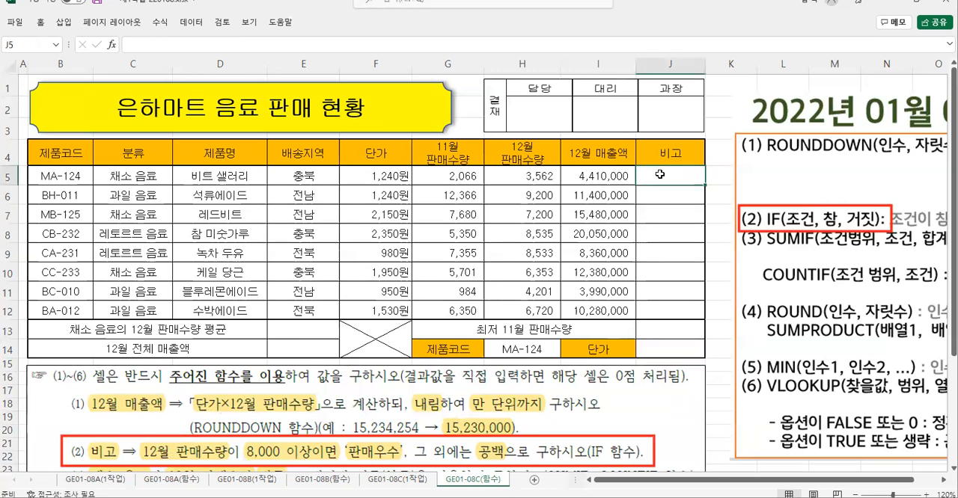
{"action": "type", "text": "="}
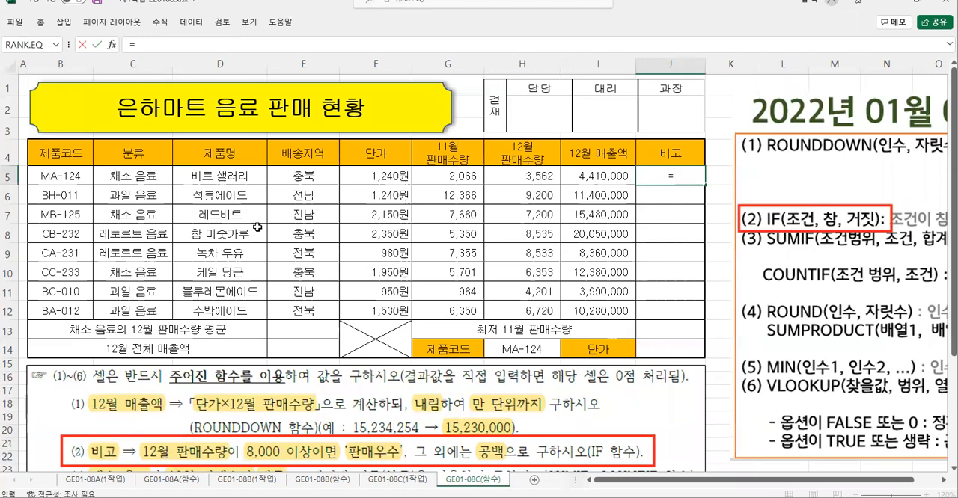
{"action": "type", "text": "i"}
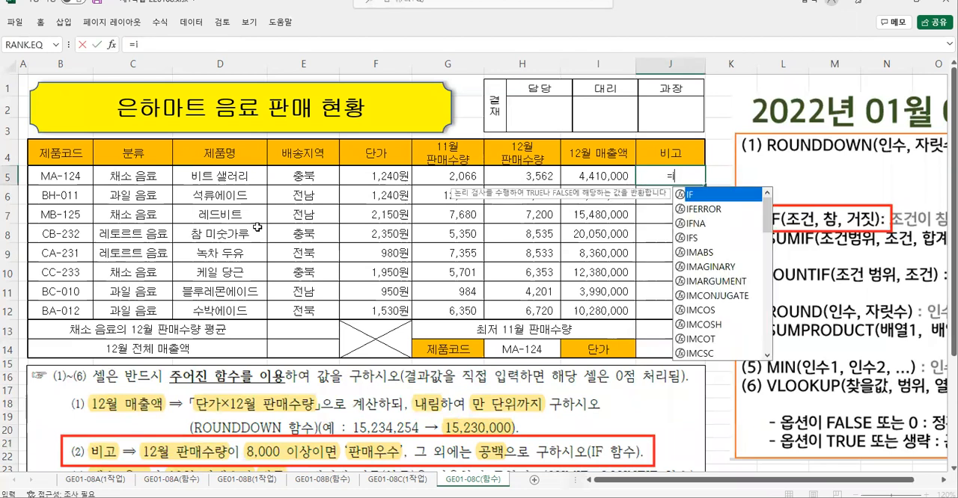
{"action": "double_click", "coordinate": [694, 194]}
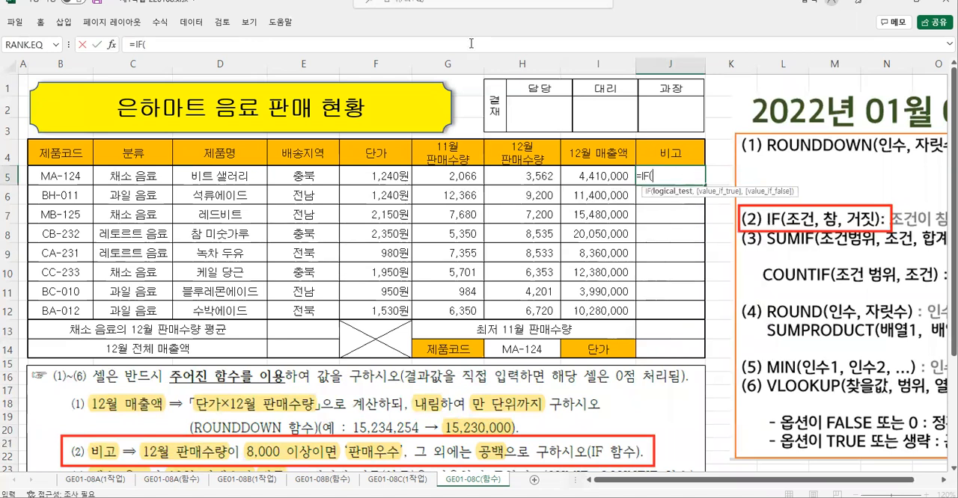
{"action": "left_click", "coordinate": [111, 44]}
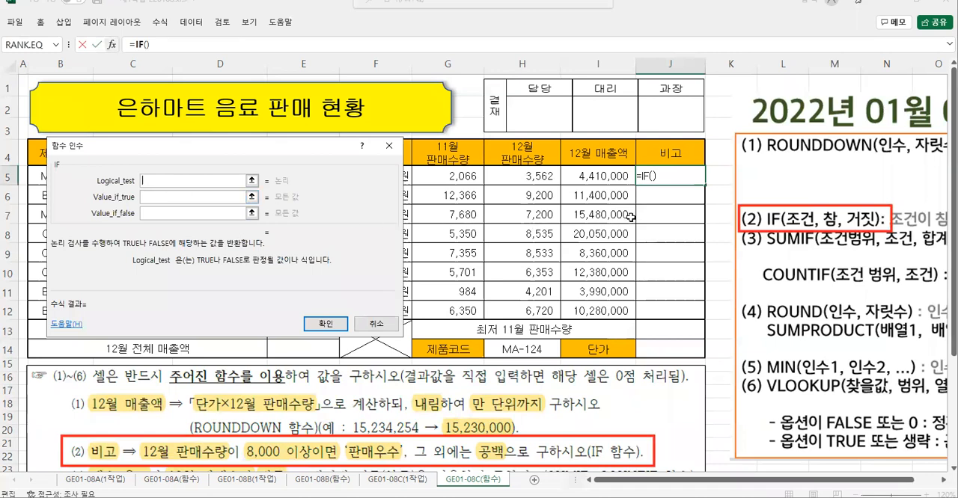
{"action": "left_click", "coordinate": [511, 176]}
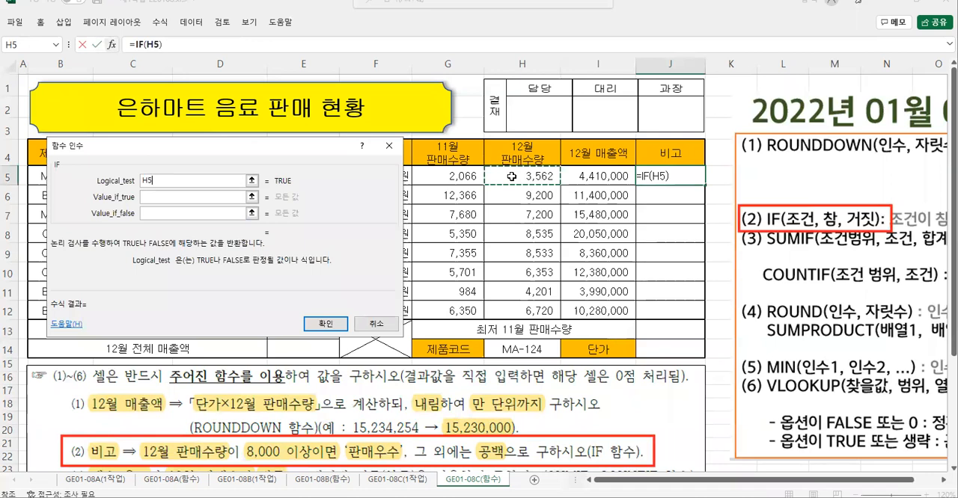
{"action": "type", "text": ">=8000"}
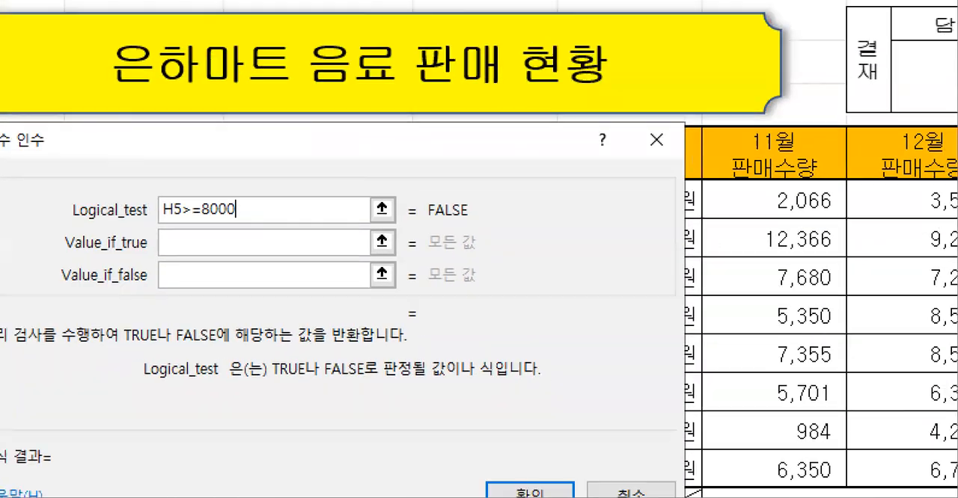
{"action": "left_click", "coordinate": [123, 151]}
{"action": "left_click_drag", "start_coordinate": [154, 189], "coordinate": [257, 223]}
{"action": "left_click_drag", "start_coordinate": [211, 135], "coordinate": [206, 159]}
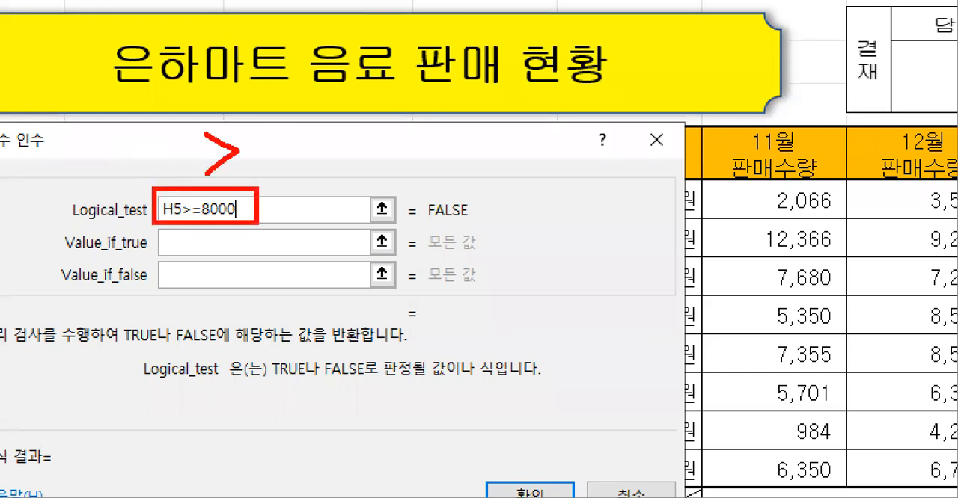
{"action": "mouse_move", "coordinate": [255, 137]}
{"action": "left_mouse_down"}
{"action": "mouse_move", "coordinate": [288, 139]}
{"action": "mouse_move", "coordinate": [296, 155]}
{"action": "mouse_move", "coordinate": [330, 151]}
{"action": "mouse_move", "coordinate": [313, 135]}
{"action": "mouse_move", "coordinate": [453, 148]}
{"action": "mouse_move", "coordinate": [434, 139]}
{"action": "left_mouse_up"}
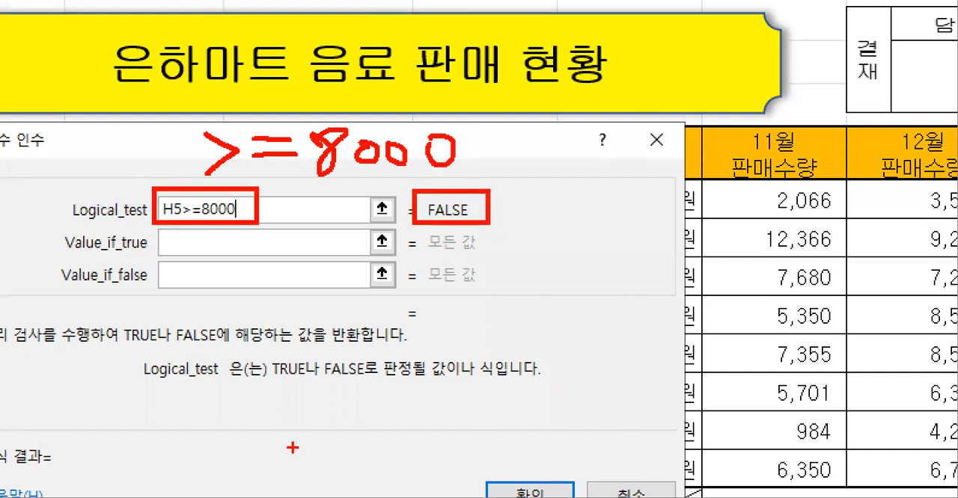
{"action": "mouse_move", "coordinate": [260, 352]}
{"action": "left_mouse_down"}
{"action": "mouse_move", "coordinate": [509, 381]}
{"action": "mouse_move", "coordinate": [463, 368]}
{"action": "mouse_move", "coordinate": [461, 404]}
{"action": "left_mouse_up"}
{"action": "key", "text": "Escape"}
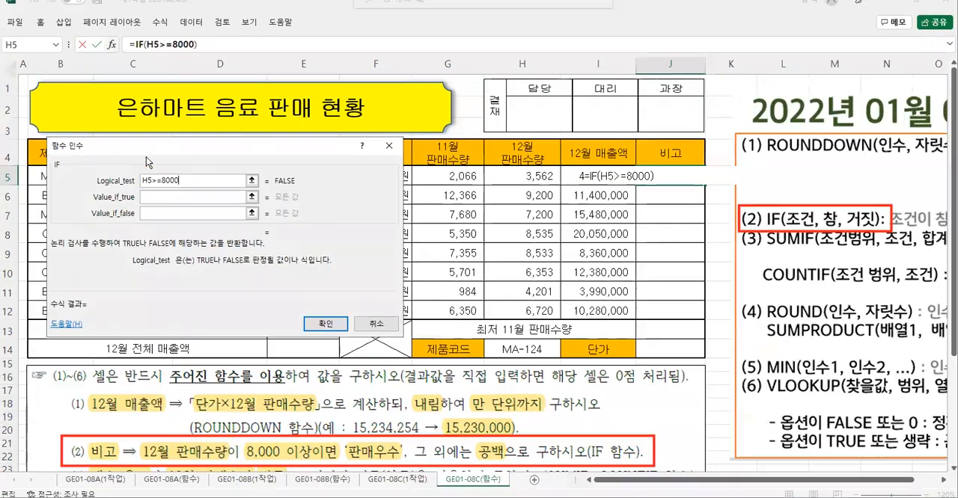
- Set the IF function's Value_if_true to "판매우수" and its Value_if_false to an empty string ("")
{"action": "left_click", "coordinate": [155, 198]}
{"action": "type", "text": "\""}
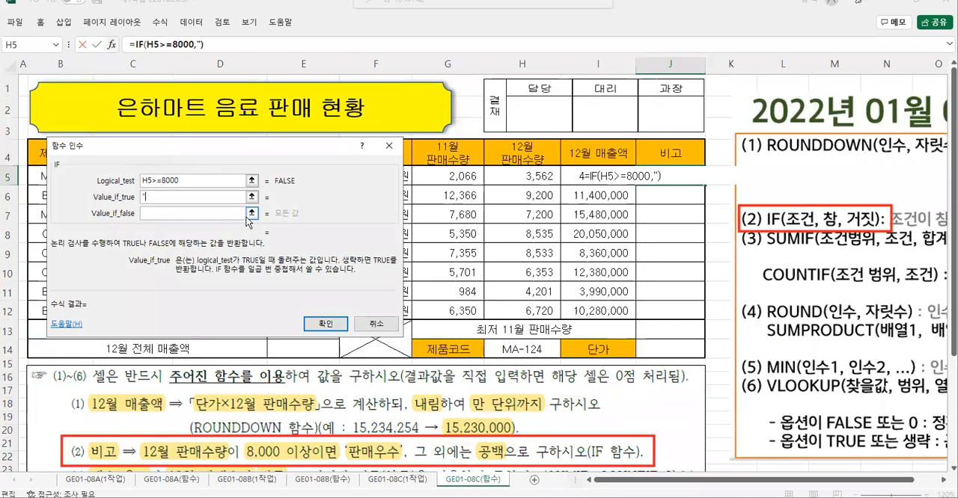
{"action": "type", "text": "판매우수"}
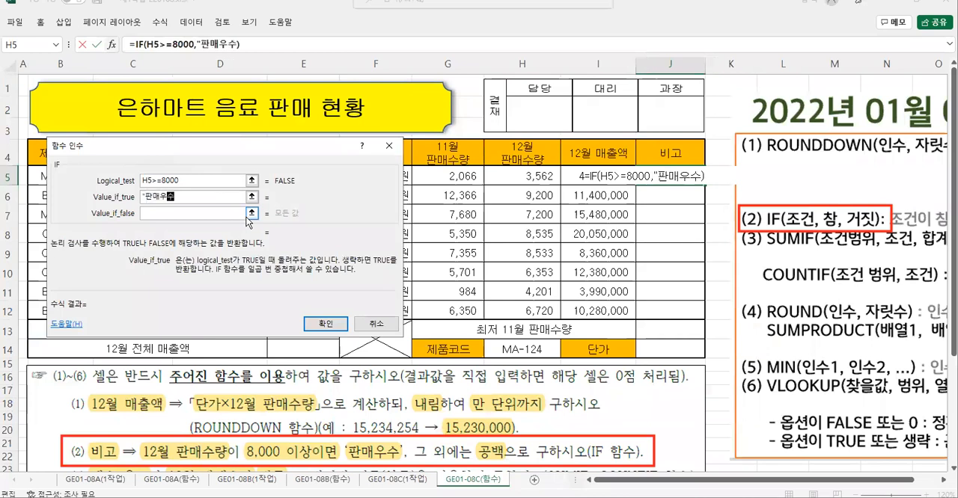
{"action": "type", "text": "\""}
{"action": "key", "text": "Tab"}
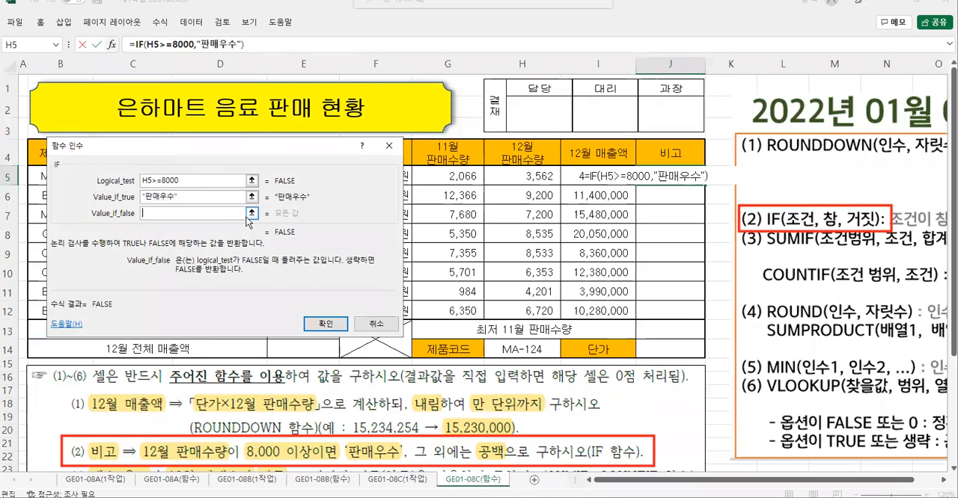
{"action": "type", "text": "\"\""}
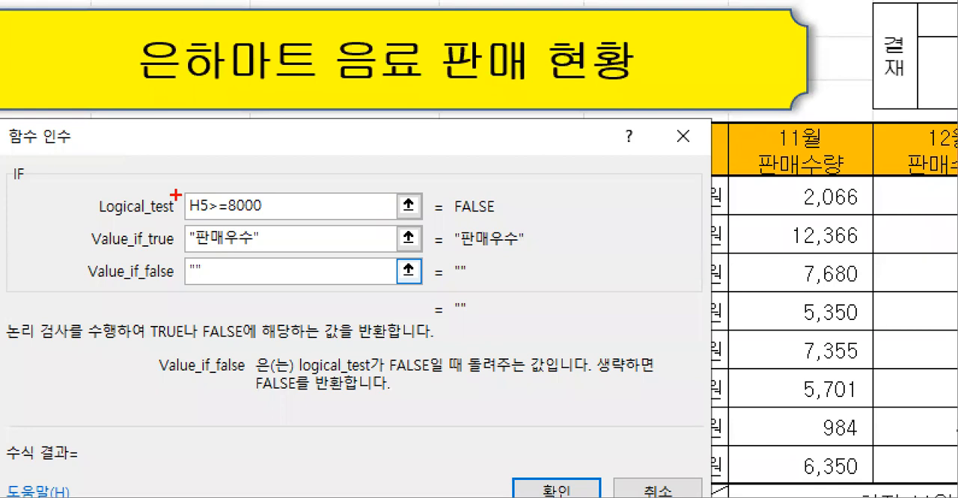
{"action": "mouse_move", "coordinate": [179, 182]}
{"action": "left_mouse_down"}
{"action": "mouse_move", "coordinate": [248, 217]}
{"action": "mouse_move", "coordinate": [271, 217]}
{"action": "left_mouse_up"}
{"action": "left_click_drag", "start_coordinate": [180, 223], "coordinate": [278, 256]}
{"action": "left_click_drag", "start_coordinate": [177, 254], "coordinate": [225, 287]}
{"action": "left_click_drag", "start_coordinate": [329, 255], "coordinate": [362, 279]}
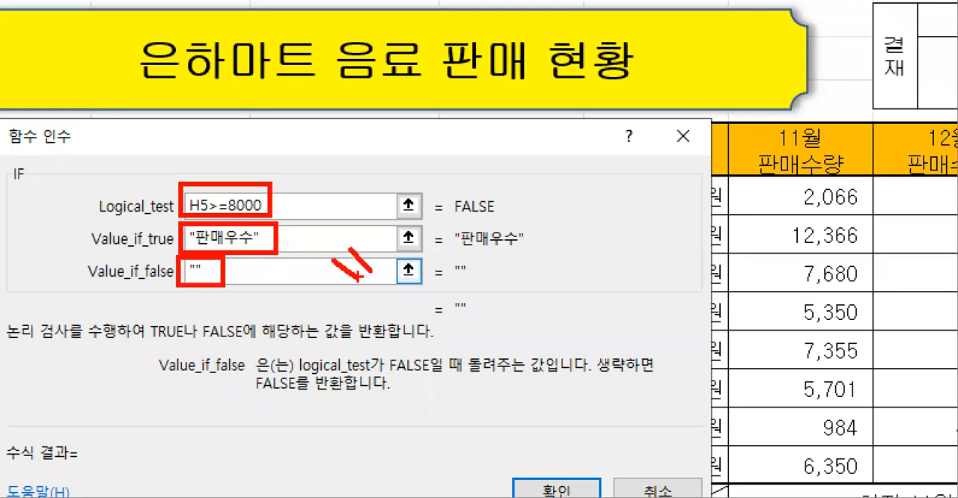
{"action": "mouse_move", "coordinate": [424, 251]}
{"action": "left_mouse_down"}
{"action": "mouse_move", "coordinate": [407, 278]}
{"action": "mouse_move", "coordinate": [418, 283]}
{"action": "left_mouse_up"}
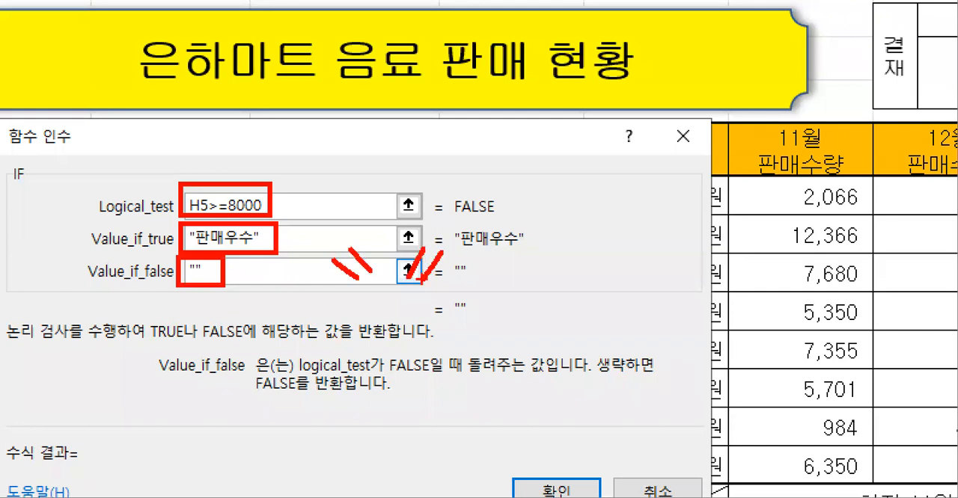
{"action": "key", "text": "Escape"}
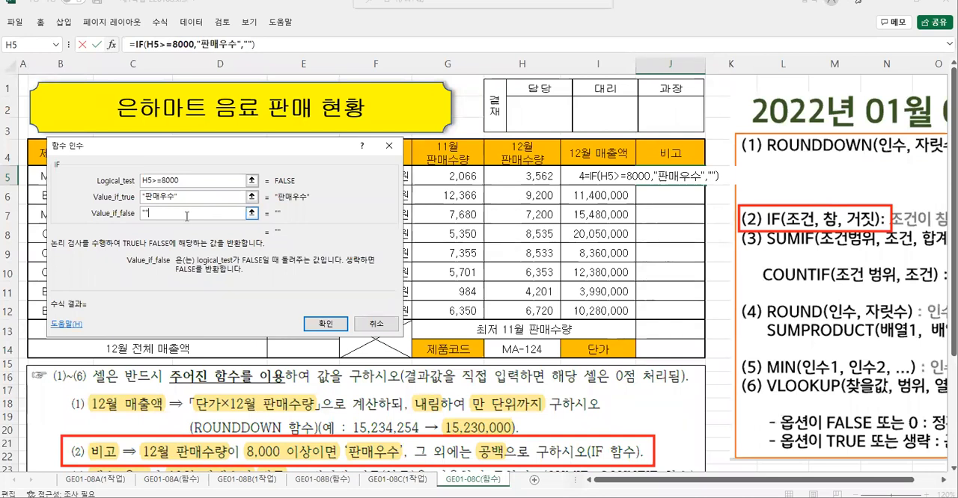
- Accept the IF formula in J5 and fill it down the 비고 column to J12 without formatting
{"action": "left_click", "coordinate": [326, 324]}
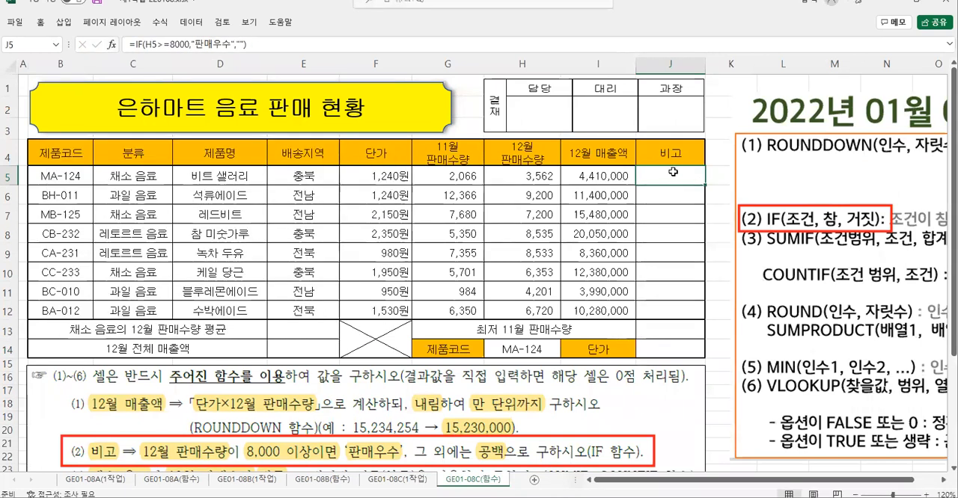
{"action": "left_click_drag", "start_coordinate": [706, 184], "coordinate": [696, 313]}
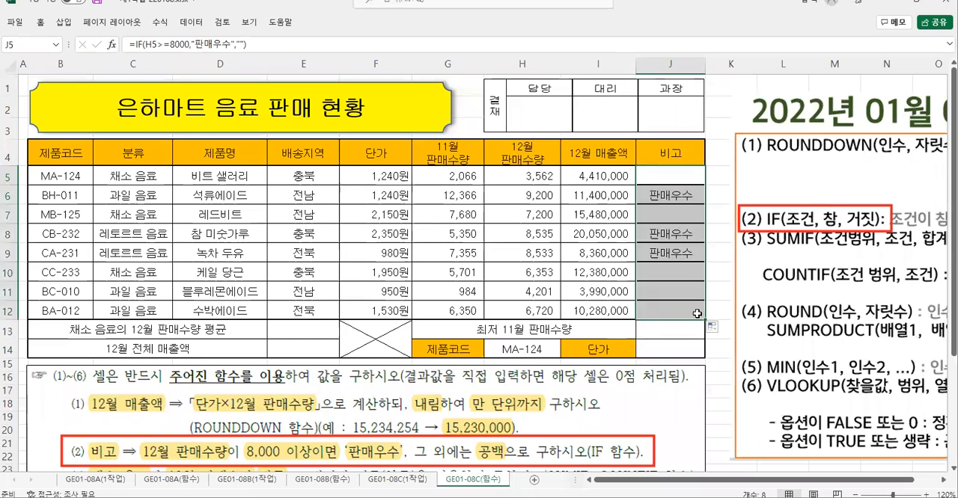
{"action": "left_click", "coordinate": [712, 327]}
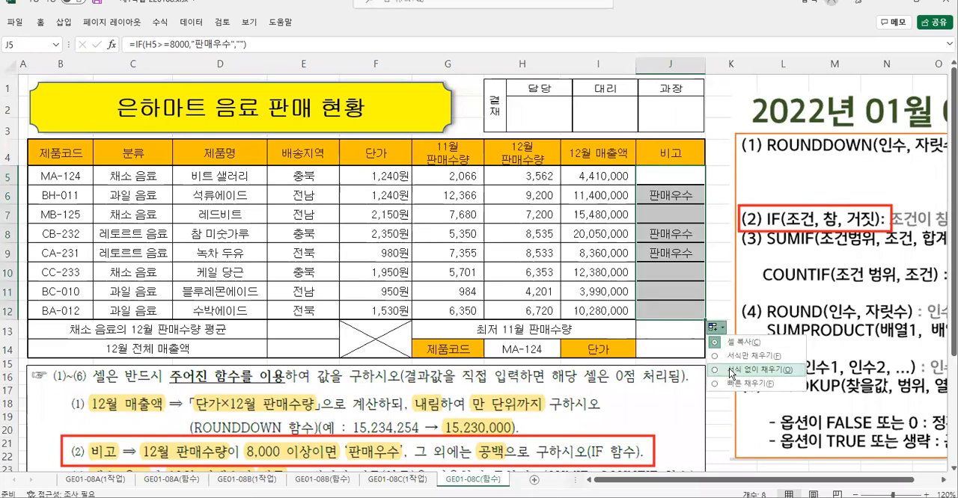
{"action": "left_click", "coordinate": [730, 371]}
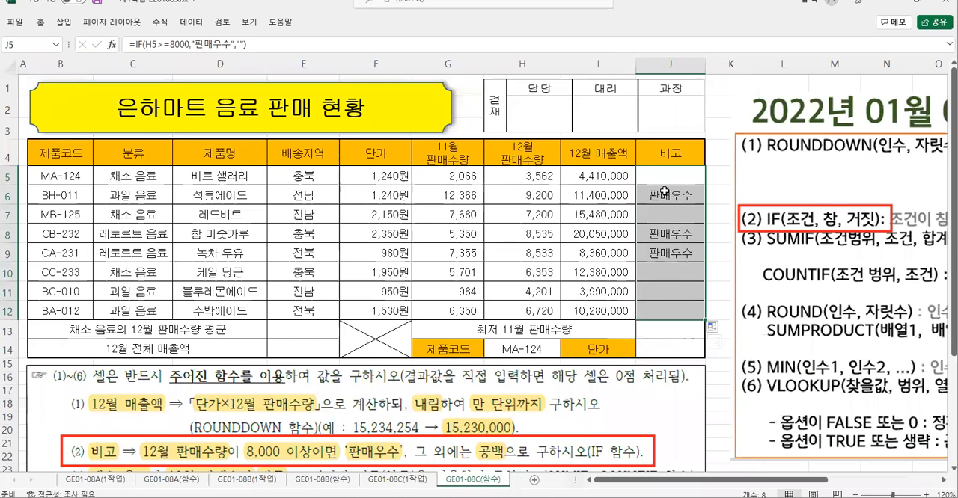
{"action": "left_click", "coordinate": [658, 245]}
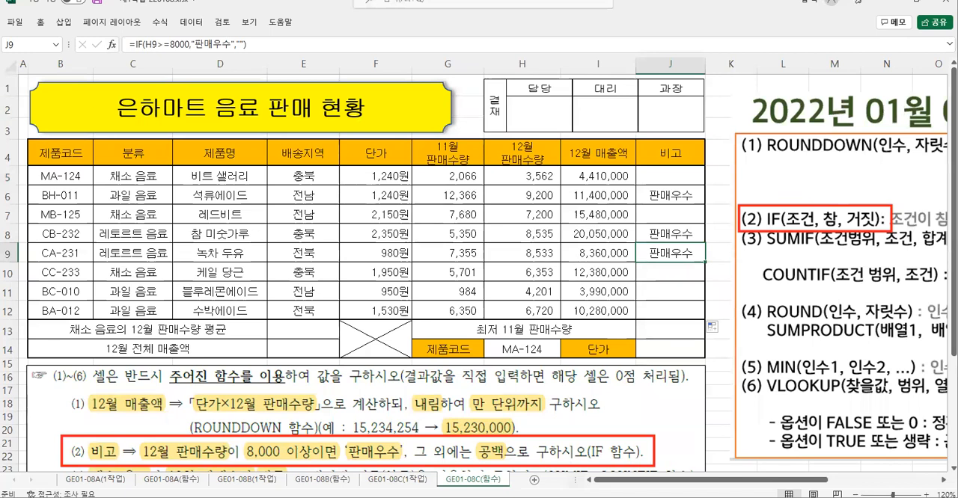
- Crop instructions (1) and (2) off the top of the instruction picture and move it back up to just below the table
{"action": "left_click", "coordinate": [257, 397]}
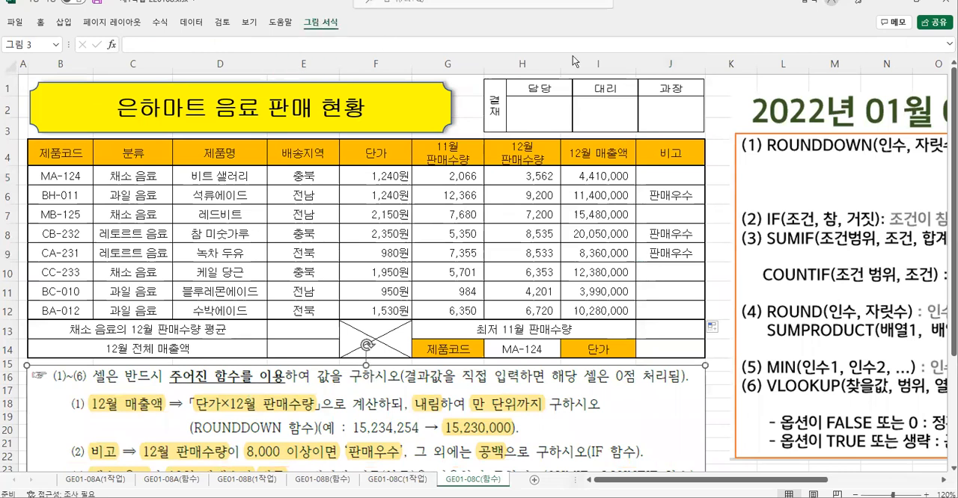
{"action": "left_click", "coordinate": [320, 21]}
{"action": "left_click", "coordinate": [834, 46]}
{"action": "left_click_drag", "start_coordinate": [362, 368], "coordinate": [365, 459]}
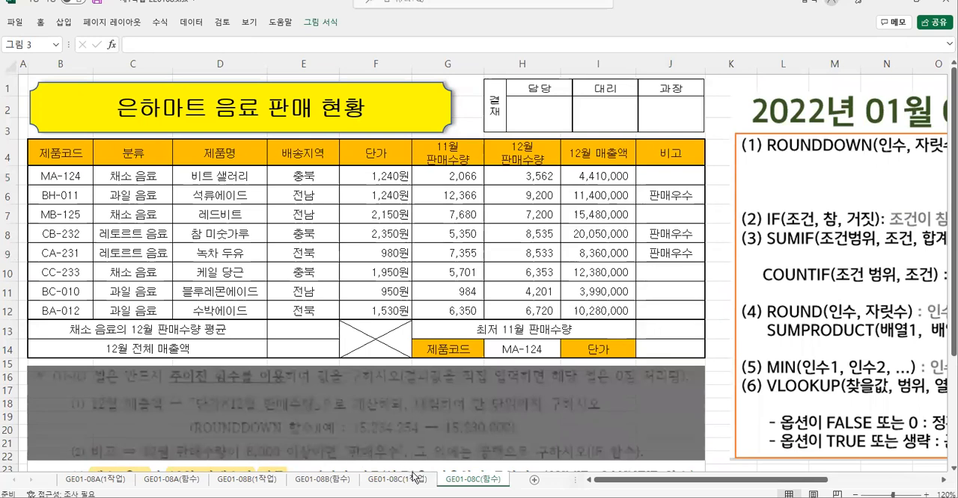
{"action": "left_click", "coordinate": [721, 412]}
{"action": "left_click_drag", "start_coordinate": [534, 466], "coordinate": [532, 365]}
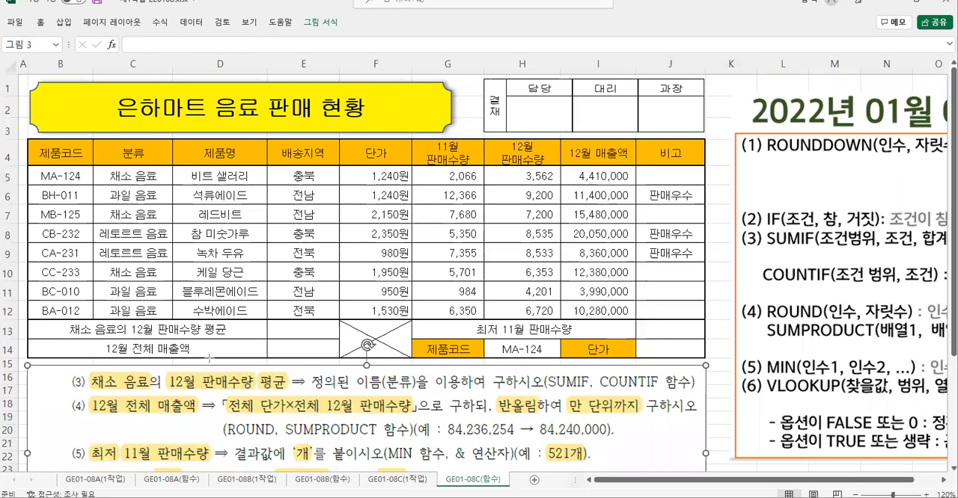
{"action": "mouse_move", "coordinate": [60, 366]}
{"action": "left_mouse_down"}
{"action": "mouse_move", "coordinate": [520, 401]}
{"action": "mouse_move", "coordinate": [704, 395]}
{"action": "left_mouse_up"}
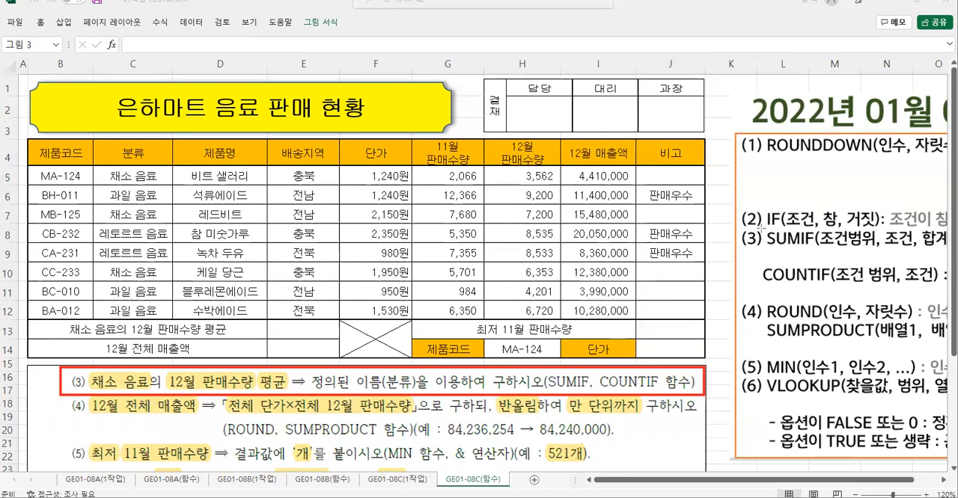
{"action": "mouse_move", "coordinate": [758, 228]}
{"action": "left_mouse_down"}
{"action": "mouse_move", "coordinate": [845, 290]}
{"action": "mouse_move", "coordinate": [952, 289]}
{"action": "mouse_move", "coordinate": [760, 283]}
{"action": "left_mouse_up"}
{"action": "key", "text": "Escape"}
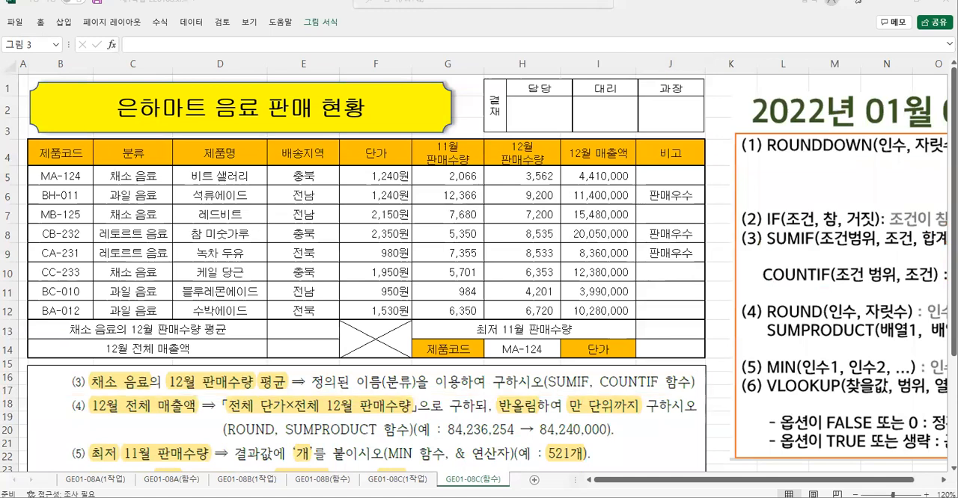
- Move the function syntax picture left beside the table so that more of the SUMIF and COUNTIF notes shows
{"action": "left_click", "coordinate": [782, 180]}
{"action": "left_click_drag", "start_coordinate": [808, 170], "coordinate": [785, 174]}
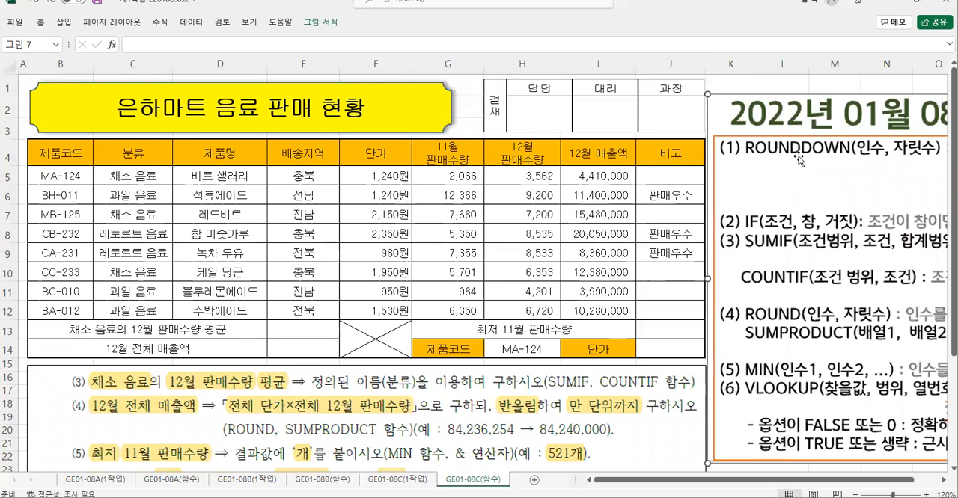
{"action": "left_click_drag", "start_coordinate": [777, 109], "coordinate": [763, 110]}
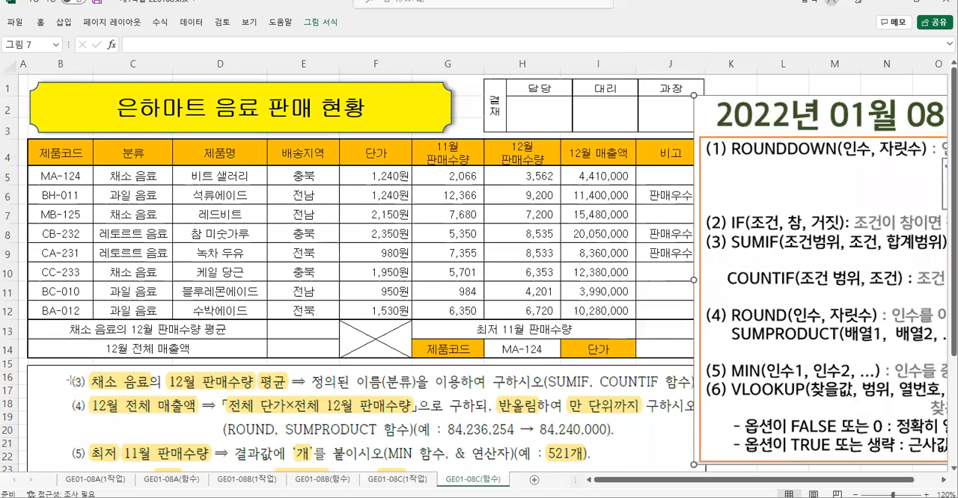
- Examine instruction (3) for the 채소 음료 average of 12월 판매수량 against the SUMIF and COUNTIF syntax notes and the 분류 column
{"action": "left_click_drag", "start_coordinate": [63, 371], "coordinate": [695, 391]}
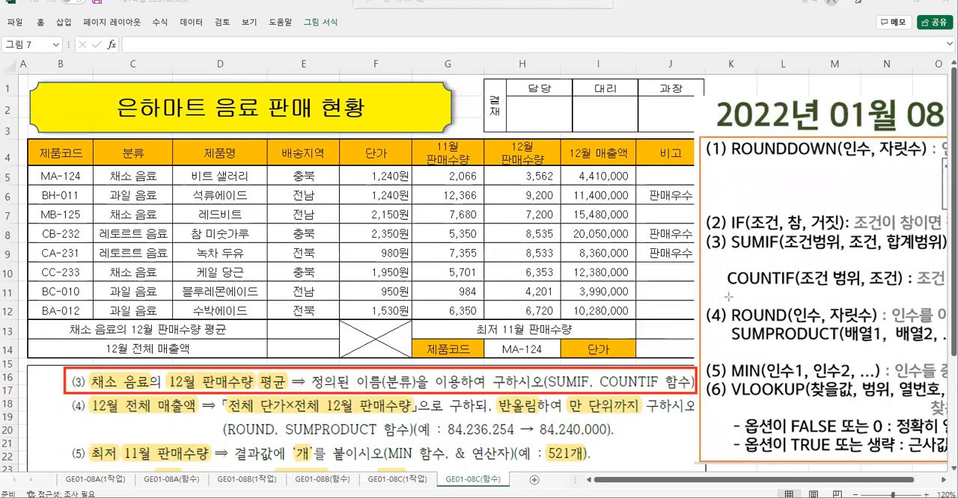
{"action": "left_click_drag", "start_coordinate": [727, 228], "coordinate": [948, 291]}
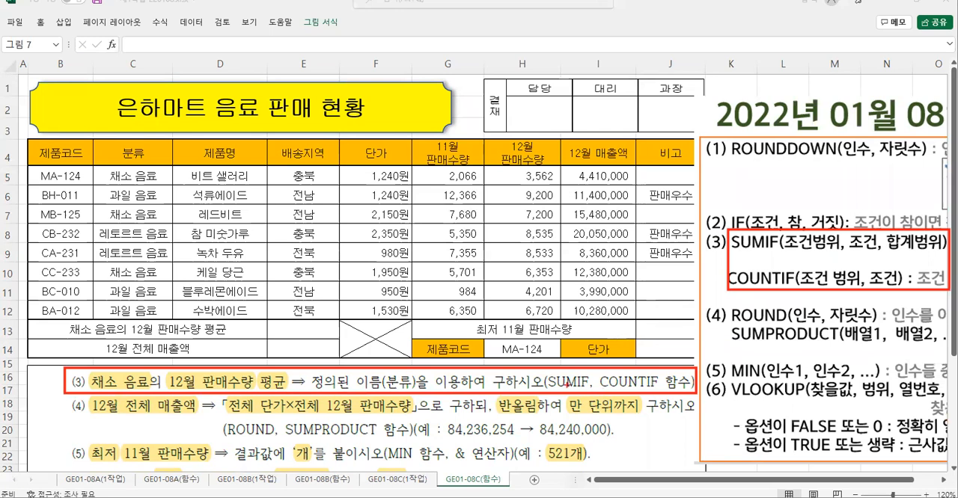
{"action": "left_click_drag", "start_coordinate": [607, 352], "coordinate": [570, 414]}
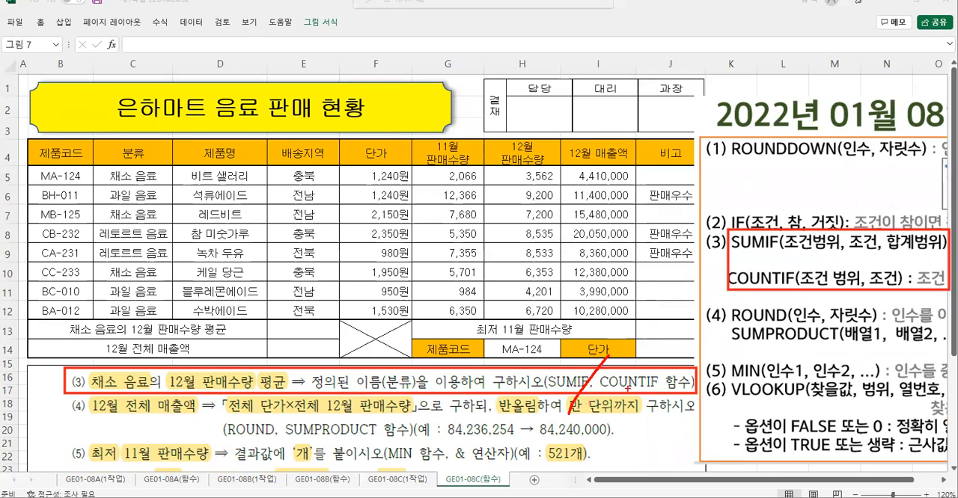
{"action": "mouse_move", "coordinate": [297, 398]}
{"action": "left_mouse_down"}
{"action": "mouse_move", "coordinate": [256, 398]}
{"action": "mouse_move", "coordinate": [299, 364]}
{"action": "mouse_move", "coordinate": [281, 407]}
{"action": "left_mouse_up"}
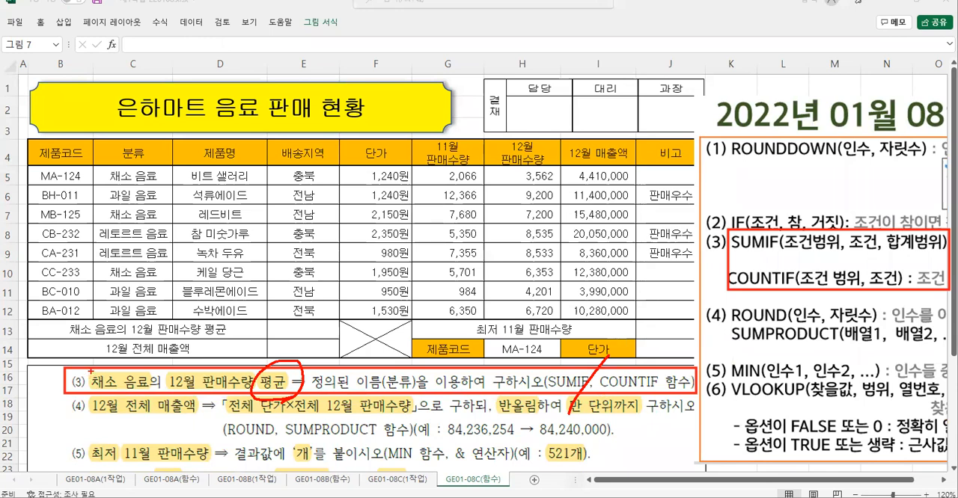
{"action": "mouse_move", "coordinate": [90, 370]}
{"action": "left_mouse_down"}
{"action": "mouse_move", "coordinate": [124, 397]}
{"action": "mouse_move", "coordinate": [156, 394]}
{"action": "left_mouse_up"}
{"action": "left_click_drag", "start_coordinate": [104, 204], "coordinate": [163, 223]}
{"action": "mouse_move", "coordinate": [117, 368]}
{"action": "left_mouse_down"}
{"action": "mouse_move", "coordinate": [164, 323]}
{"action": "mouse_move", "coordinate": [153, 352]}
{"action": "mouse_move", "coordinate": [183, 348]}
{"action": "mouse_move", "coordinate": [208, 320]}
{"action": "mouse_move", "coordinate": [211, 352]}
{"action": "left_mouse_up"}
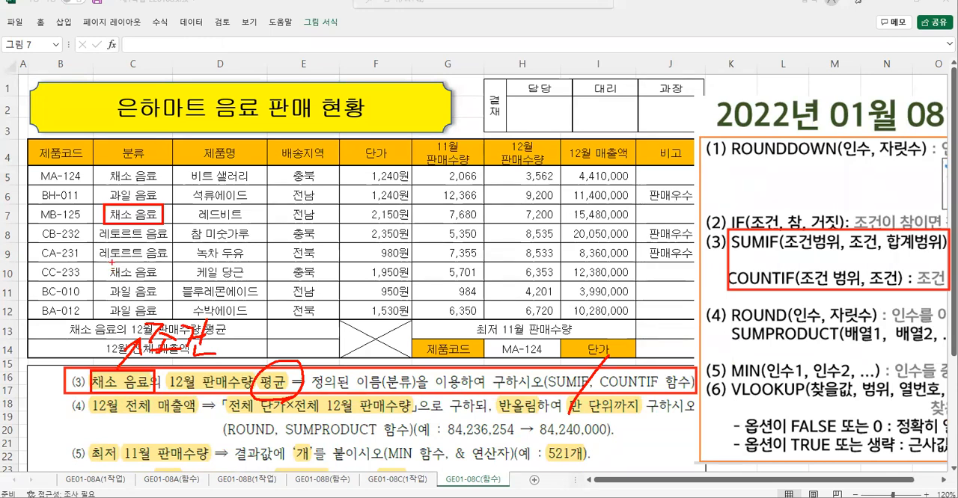
{"action": "mouse_move", "coordinate": [99, 170]}
{"action": "left_mouse_down"}
{"action": "mouse_move", "coordinate": [170, 184]}
{"action": "mouse_move", "coordinate": [104, 186]}
{"action": "mouse_move", "coordinate": [98, 169]}
{"action": "left_mouse_up"}
{"action": "mouse_move", "coordinate": [109, 263]}
{"action": "left_mouse_down"}
{"action": "mouse_move", "coordinate": [137, 261]}
{"action": "mouse_move", "coordinate": [103, 263]}
{"action": "left_mouse_up"}
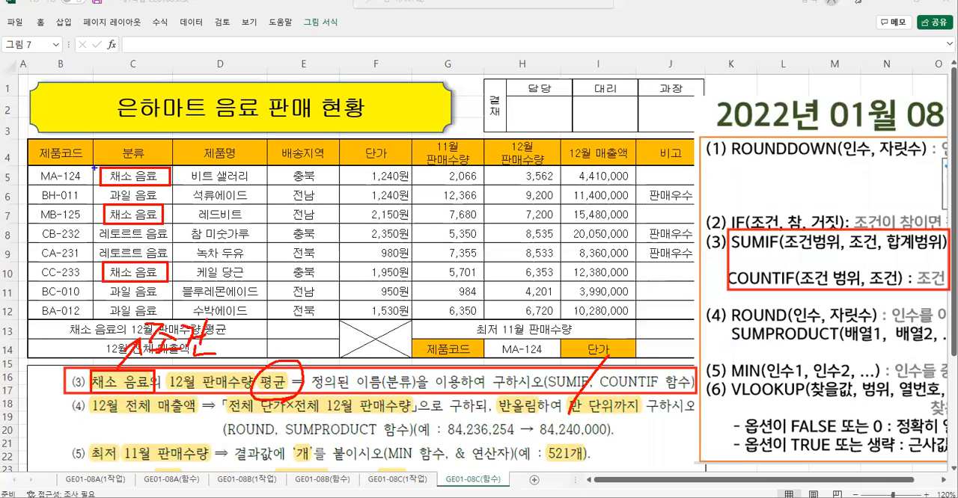
{"action": "mouse_move", "coordinate": [93, 166]}
{"action": "left_mouse_down"}
{"action": "mouse_move", "coordinate": [95, 319]}
{"action": "mouse_move", "coordinate": [172, 166]}
{"action": "mouse_move", "coordinate": [95, 167]}
{"action": "left_mouse_up"}
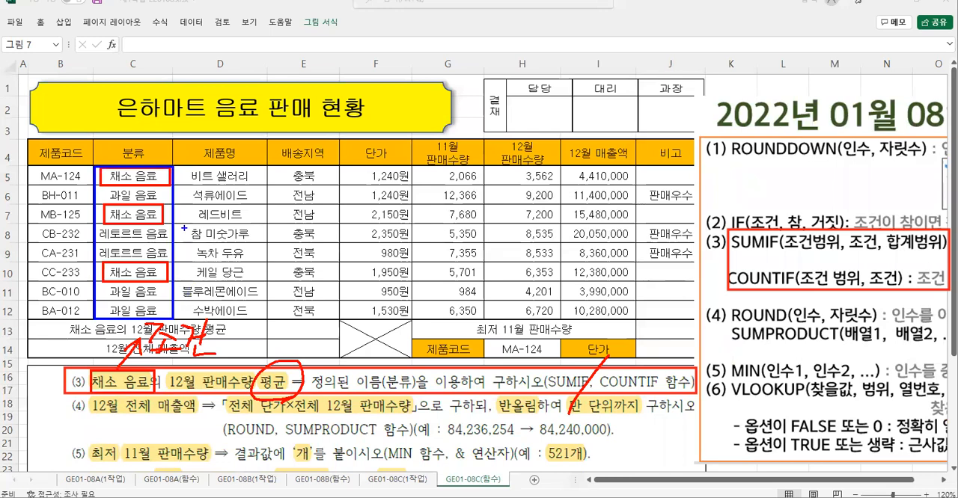
{"action": "mouse_move", "coordinate": [182, 222]}
{"action": "left_mouse_down"}
{"action": "mouse_move", "coordinate": [187, 235]}
{"action": "mouse_move", "coordinate": [177, 235]}
{"action": "mouse_move", "coordinate": [200, 236]}
{"action": "mouse_move", "coordinate": [195, 241]}
{"action": "left_mouse_up"}
{"action": "mouse_move", "coordinate": [202, 223]}
{"action": "left_mouse_down"}
{"action": "mouse_move", "coordinate": [217, 222]}
{"action": "mouse_move", "coordinate": [212, 240]}
{"action": "left_mouse_up"}
{"action": "mouse_move", "coordinate": [217, 230]}
{"action": "left_mouse_down"}
{"action": "mouse_move", "coordinate": [232, 243]}
{"action": "mouse_move", "coordinate": [268, 246]}
{"action": "left_mouse_up"}
{"action": "mouse_move", "coordinate": [261, 222]}
{"action": "left_mouse_down"}
{"action": "mouse_move", "coordinate": [259, 233]}
{"action": "mouse_move", "coordinate": [287, 248]}
{"action": "mouse_move", "coordinate": [304, 241]}
{"action": "left_mouse_up"}
{"action": "left_click_drag", "start_coordinate": [298, 240], "coordinate": [296, 258]}
{"action": "left_click_drag", "start_coordinate": [312, 225], "coordinate": [311, 259]}
{"action": "left_click_drag", "start_coordinate": [98, 176], "coordinate": [113, 209]}
{"action": "mouse_move", "coordinate": [100, 267]}
{"action": "left_mouse_down"}
{"action": "mouse_move", "coordinate": [105, 274]}
{"action": "mouse_move", "coordinate": [114, 262]}
{"action": "left_mouse_up"}
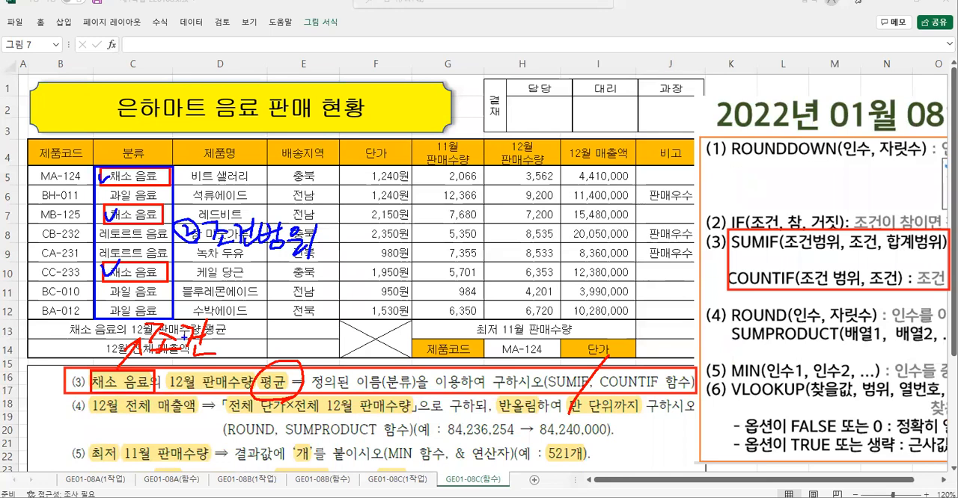
{"action": "left_click_drag", "start_coordinate": [219, 329], "coordinate": [217, 354]}
{"action": "mouse_move", "coordinate": [214, 353]}
{"action": "left_mouse_down"}
{"action": "mouse_move", "coordinate": [208, 344]}
{"action": "mouse_move", "coordinate": [213, 351]}
{"action": "left_mouse_up"}
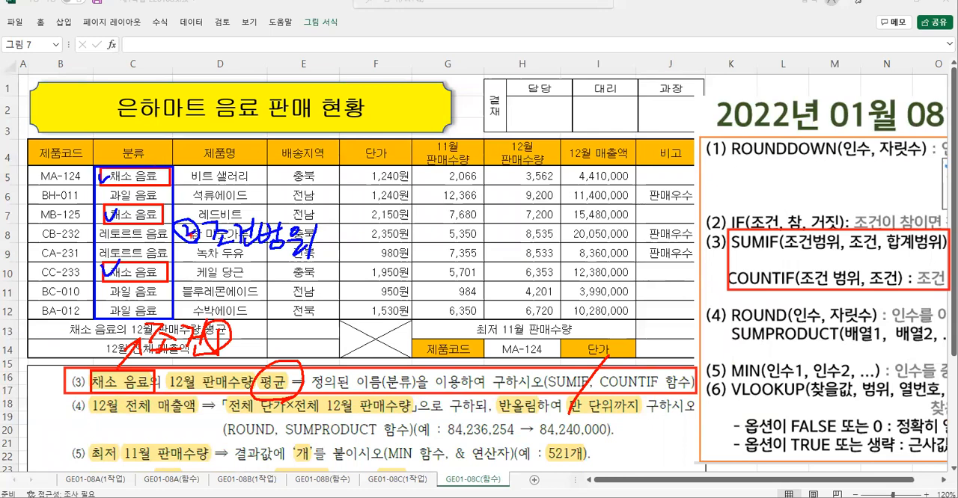
{"action": "key", "text": "e"}
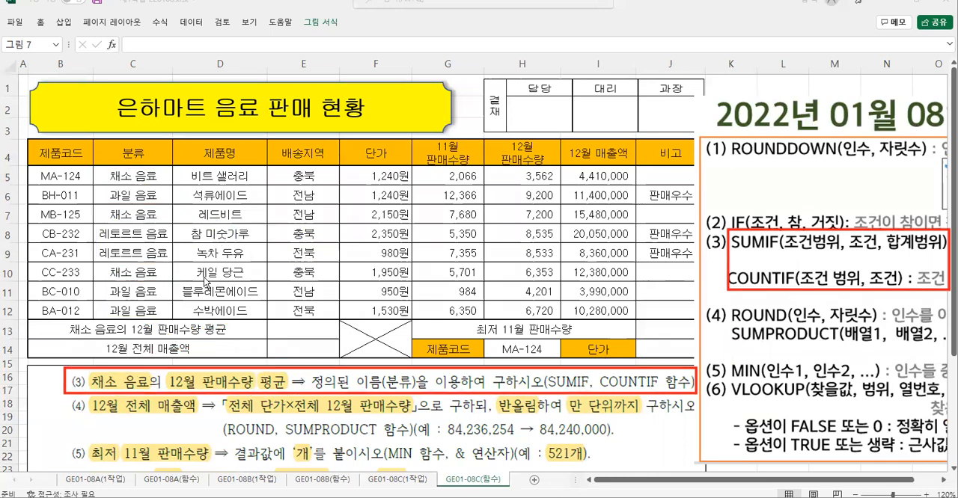
- Review the 분류 cells C5:C12 and the 채소 음료 wording in instruction (3) as SUMIF's condition range and condition
{"action": "left_click_drag", "start_coordinate": [95, 166], "coordinate": [172, 320]}
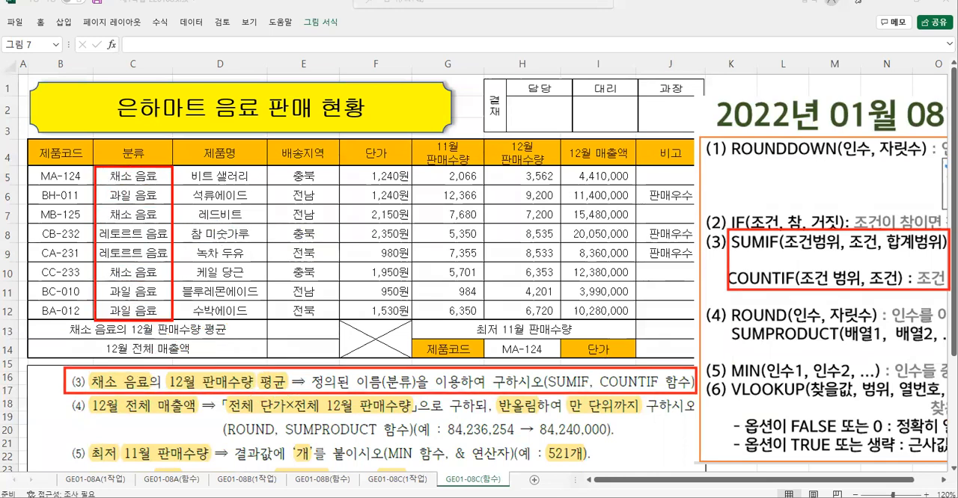
{"action": "mouse_move", "coordinate": [120, 248]}
{"action": "left_mouse_down"}
{"action": "mouse_move", "coordinate": [135, 238]}
{"action": "mouse_move", "coordinate": [135, 265]}
{"action": "left_mouse_up"}
{"action": "left_click_drag", "start_coordinate": [82, 380], "coordinate": [87, 388]}
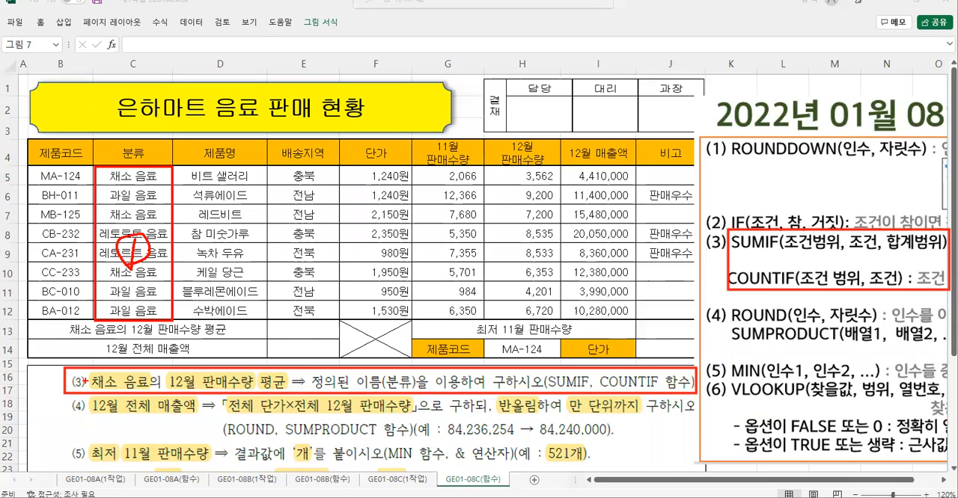
{"action": "left_click_drag", "start_coordinate": [87, 370], "coordinate": [155, 394]}
{"action": "mouse_move", "coordinate": [121, 354]}
{"action": "left_mouse_down"}
{"action": "mouse_move", "coordinate": [138, 346]}
{"action": "mouse_move", "coordinate": [112, 358]}
{"action": "mouse_move", "coordinate": [137, 360]}
{"action": "mouse_move", "coordinate": [158, 340]}
{"action": "mouse_move", "coordinate": [153, 354]}
{"action": "left_mouse_up"}
{"action": "mouse_move", "coordinate": [157, 345]}
{"action": "left_mouse_down"}
{"action": "mouse_move", "coordinate": [170, 345]}
{"action": "mouse_move", "coordinate": [158, 362]}
{"action": "left_mouse_up"}
{"action": "mouse_move", "coordinate": [149, 361]}
{"action": "left_mouse_down"}
{"action": "mouse_move", "coordinate": [185, 348]}
{"action": "mouse_move", "coordinate": [200, 362]}
{"action": "left_mouse_up"}
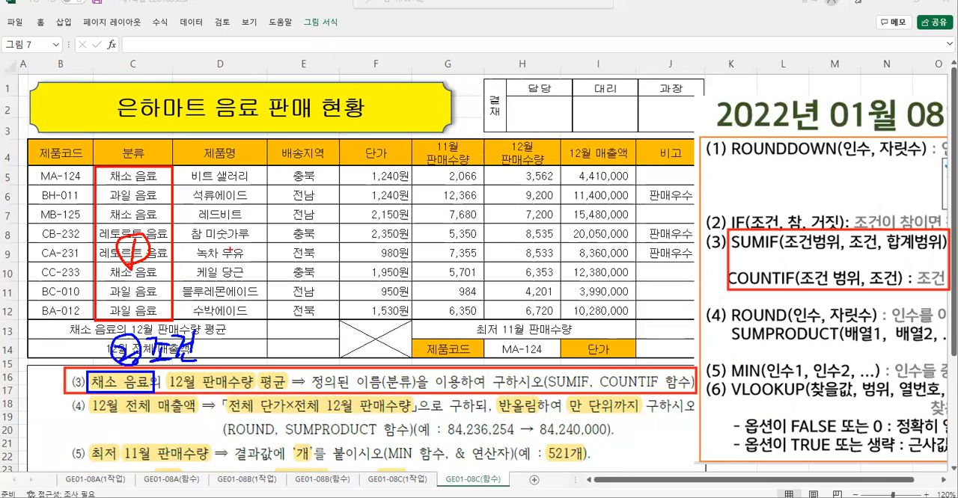
{"action": "mouse_move", "coordinate": [160, 240]}
{"action": "left_mouse_down"}
{"action": "mouse_move", "coordinate": [167, 261]}
{"action": "mouse_move", "coordinate": [187, 256]}
{"action": "left_mouse_up"}
{"action": "left_click_drag", "start_coordinate": [178, 258], "coordinate": [176, 266]}
{"action": "left_click_drag", "start_coordinate": [168, 270], "coordinate": [187, 267]}
{"action": "mouse_move", "coordinate": [189, 246]}
{"action": "left_mouse_down"}
{"action": "mouse_move", "coordinate": [200, 247]}
{"action": "mouse_move", "coordinate": [196, 268]}
{"action": "left_mouse_up"}
{"action": "left_click_drag", "start_coordinate": [200, 250], "coordinate": [214, 266]}
{"action": "left_click_drag", "start_coordinate": [202, 262], "coordinate": [217, 273]}
{"action": "left_click_drag", "start_coordinate": [218, 242], "coordinate": [222, 262]}
{"action": "left_click_drag", "start_coordinate": [229, 241], "coordinate": [232, 257]}
{"action": "left_click_drag", "start_coordinate": [245, 247], "coordinate": [247, 264]}
{"action": "left_click_drag", "start_coordinate": [229, 271], "coordinate": [242, 274]}
{"action": "left_click_drag", "start_coordinate": [249, 244], "coordinate": [262, 271]}
{"action": "left_click_drag", "start_coordinate": [263, 239], "coordinate": [260, 282]}
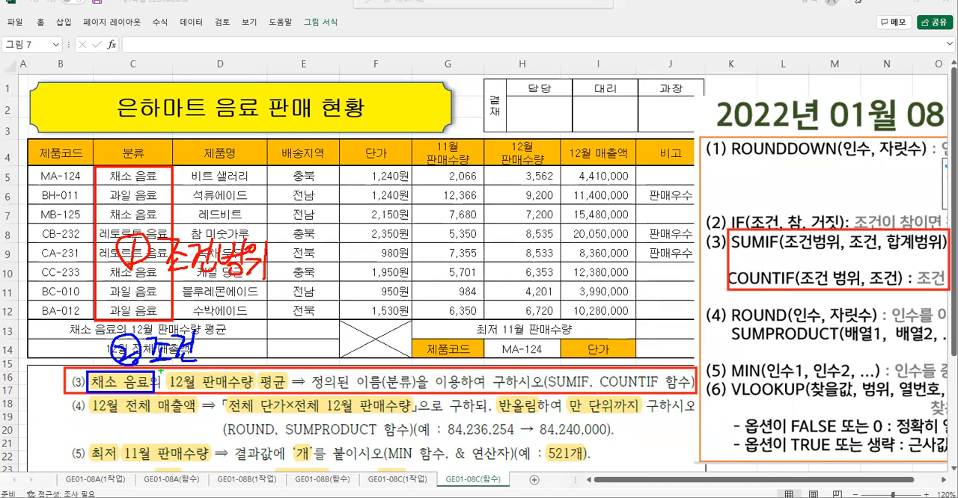
- Review the 12월 판매수량 cells H5:H12 as SUMIF's sum range, matching them to the 채소 음료 rows
{"action": "left_click_drag", "start_coordinate": [165, 368], "coordinate": [257, 392]}
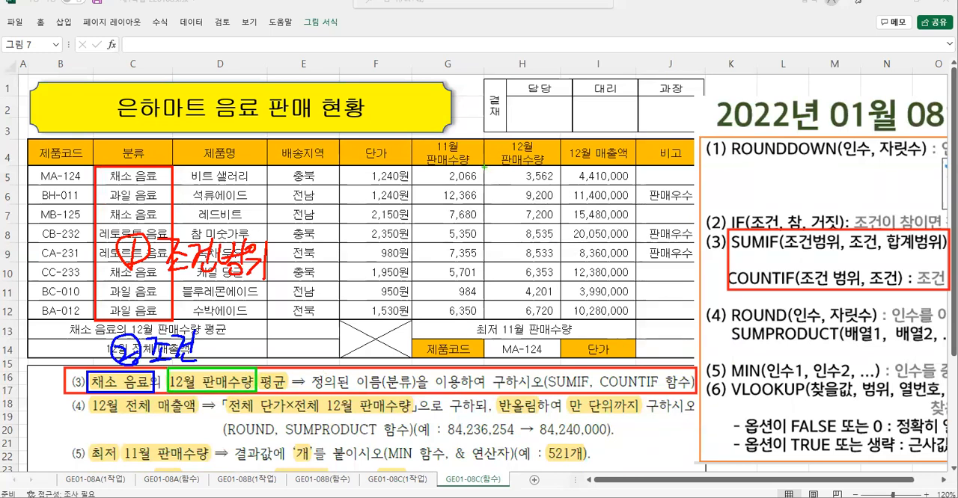
{"action": "mouse_move", "coordinate": [484, 165]}
{"action": "left_mouse_down"}
{"action": "mouse_move", "coordinate": [561, 255]}
{"action": "mouse_move", "coordinate": [567, 309]}
{"action": "mouse_move", "coordinate": [524, 318]}
{"action": "mouse_move", "coordinate": [551, 309]}
{"action": "left_mouse_up"}
{"action": "mouse_move", "coordinate": [500, 229]}
{"action": "left_mouse_down"}
{"action": "mouse_move", "coordinate": [515, 243]}
{"action": "mouse_move", "coordinate": [488, 261]}
{"action": "mouse_move", "coordinate": [517, 254]}
{"action": "left_mouse_up"}
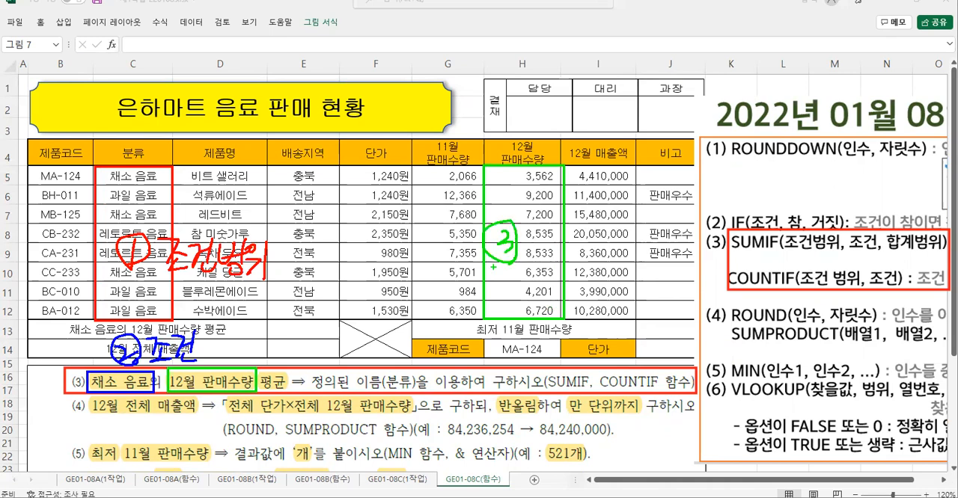
{"action": "left_click_drag", "start_coordinate": [101, 171], "coordinate": [116, 166]}
{"action": "left_click_drag", "start_coordinate": [100, 209], "coordinate": [118, 205]}
{"action": "left_click_drag", "start_coordinate": [103, 268], "coordinate": [122, 262]}
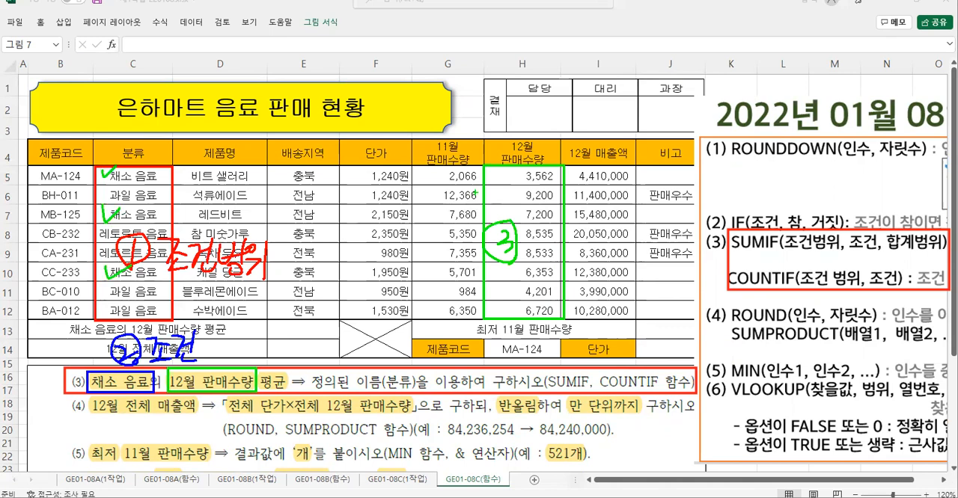
{"action": "mouse_move", "coordinate": [506, 172]}
{"action": "left_mouse_down"}
{"action": "mouse_move", "coordinate": [510, 183]}
{"action": "mouse_move", "coordinate": [527, 174]}
{"action": "left_mouse_up"}
{"action": "mouse_move", "coordinate": [509, 211]}
{"action": "left_mouse_down"}
{"action": "mouse_move", "coordinate": [513, 218]}
{"action": "mouse_move", "coordinate": [524, 208]}
{"action": "left_mouse_up"}
{"action": "left_click_drag", "start_coordinate": [496, 274], "coordinate": [514, 272]}
{"action": "left_click_drag", "start_coordinate": [575, 214], "coordinate": [583, 222]}
{"action": "left_click_drag", "start_coordinate": [579, 227], "coordinate": [589, 235]}
{"action": "mouse_move", "coordinate": [595, 230]}
{"action": "left_mouse_down"}
{"action": "mouse_move", "coordinate": [603, 229]}
{"action": "mouse_move", "coordinate": [596, 259]}
{"action": "mouse_move", "coordinate": [630, 245]}
{"action": "mouse_move", "coordinate": [638, 268]}
{"action": "left_mouse_up"}
{"action": "mouse_move", "coordinate": [648, 229]}
{"action": "left_mouse_down"}
{"action": "mouse_move", "coordinate": [649, 259]}
{"action": "mouse_move", "coordinate": [656, 244]}
{"action": "left_mouse_up"}
{"action": "left_click_drag", "start_coordinate": [661, 236], "coordinate": [670, 237]}
{"action": "left_click_drag", "start_coordinate": [671, 231], "coordinate": [674, 264]}
{"action": "left_click_drag", "start_coordinate": [682, 233], "coordinate": [682, 235]}
{"action": "left_click_drag", "start_coordinate": [674, 250], "coordinate": [689, 249]}
{"action": "left_click_drag", "start_coordinate": [686, 251], "coordinate": [687, 262]}
{"action": "left_click_drag", "start_coordinate": [702, 223], "coordinate": [694, 276]}
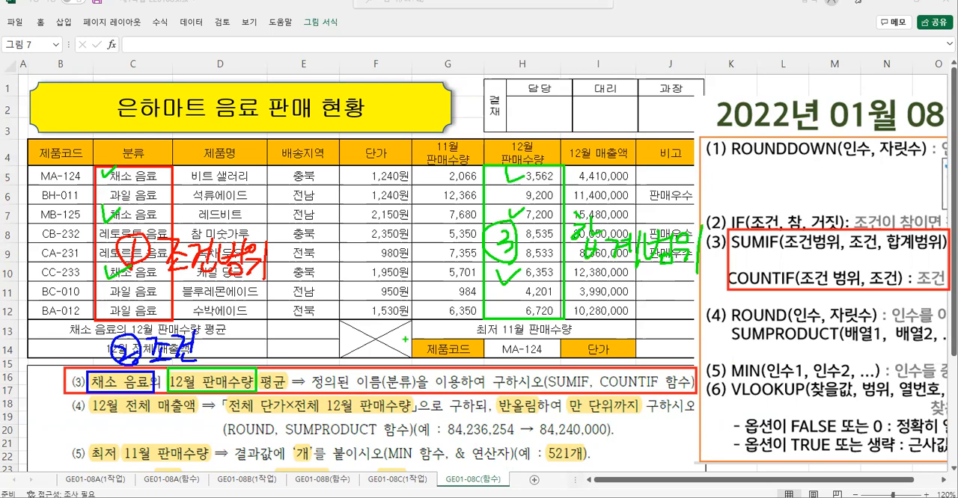
{"action": "key", "text": "Escape"}
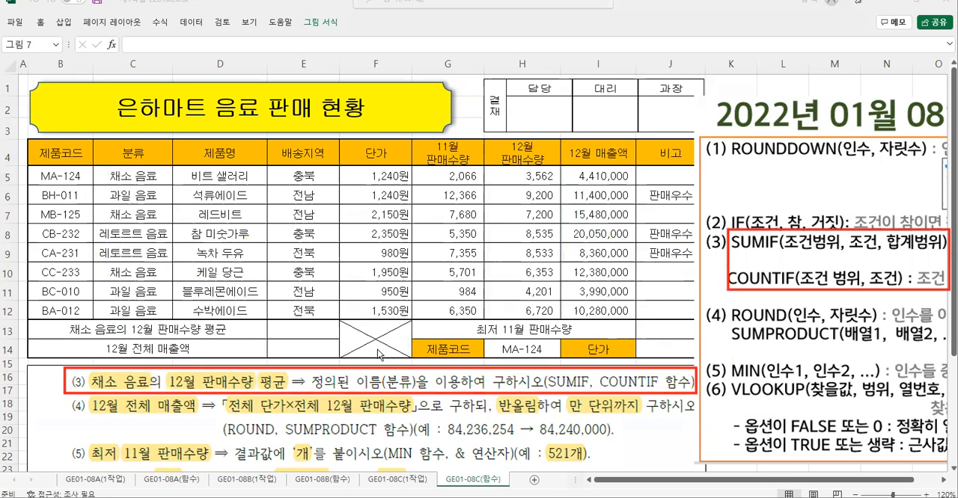
- Start a SUMIF formula in E13 and open its function arguments, placed clear of the 분류 column
{"action": "left_click", "coordinate": [299, 334]}
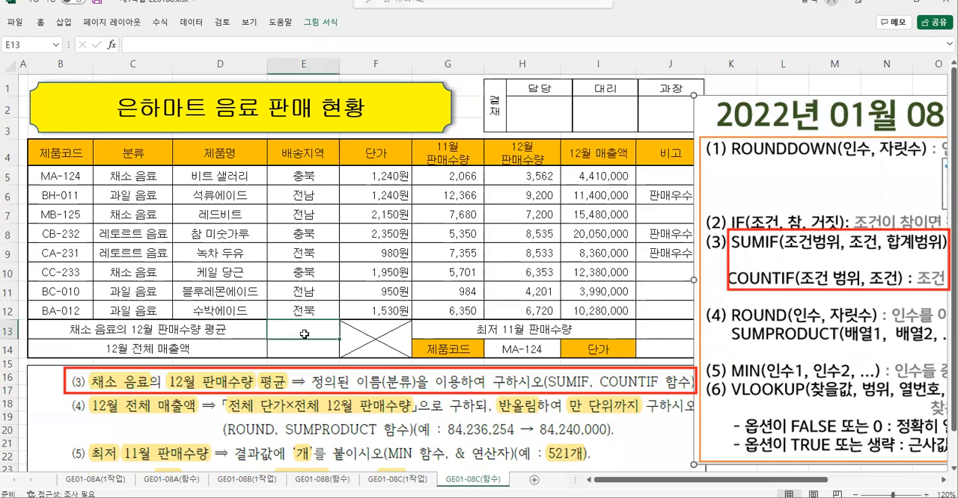
{"action": "type", "text": "="}
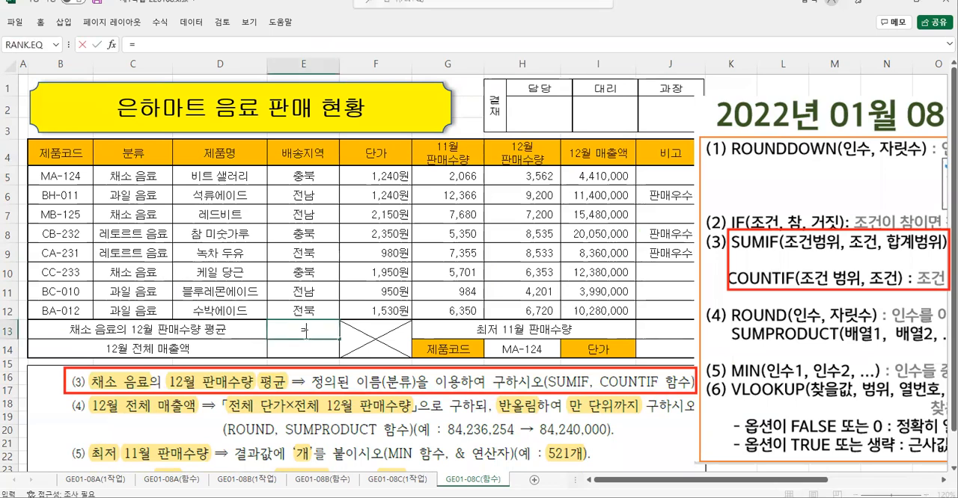
{"action": "type", "text": "su"}
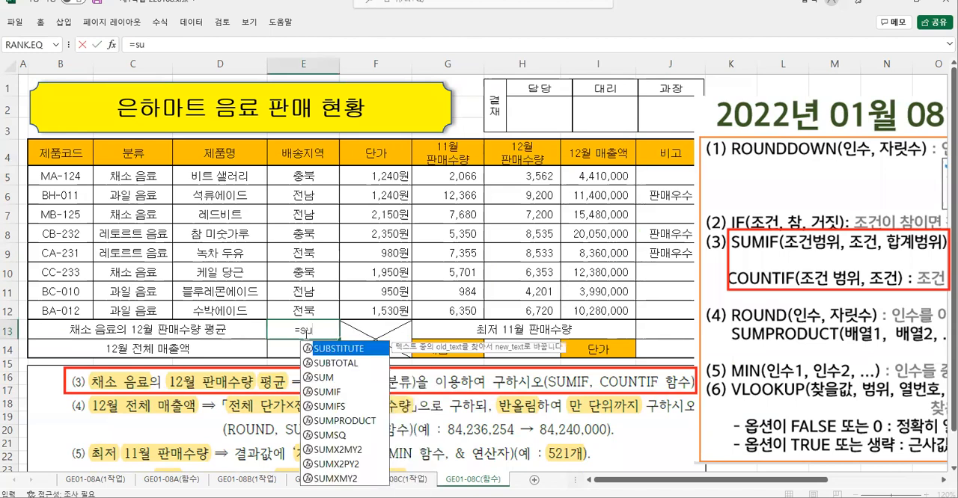
{"action": "double_click", "coordinate": [330, 392]}
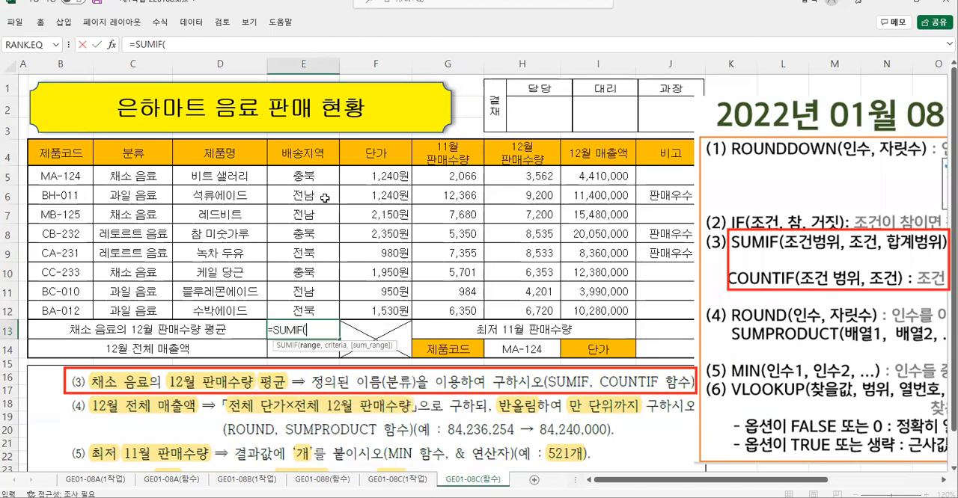
{"action": "left_click", "coordinate": [112, 45]}
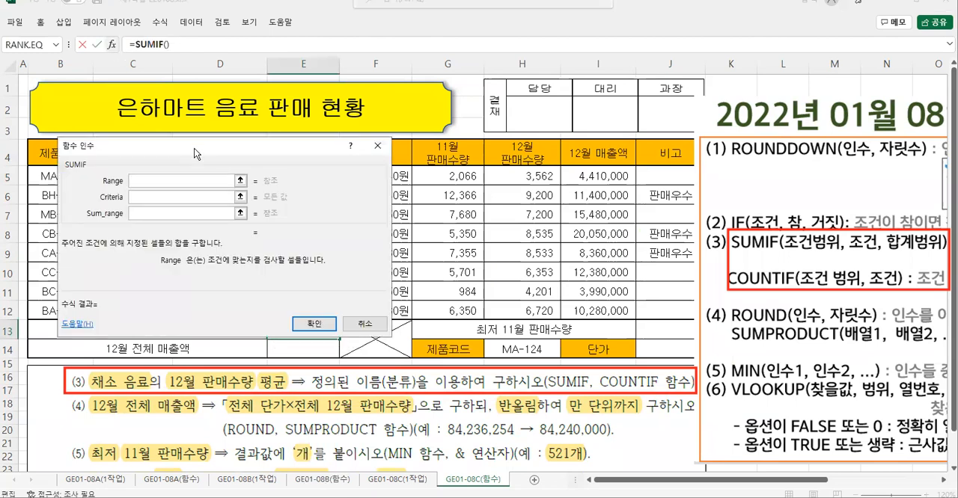
{"action": "left_click_drag", "start_coordinate": [193, 148], "coordinate": [335, 157]}
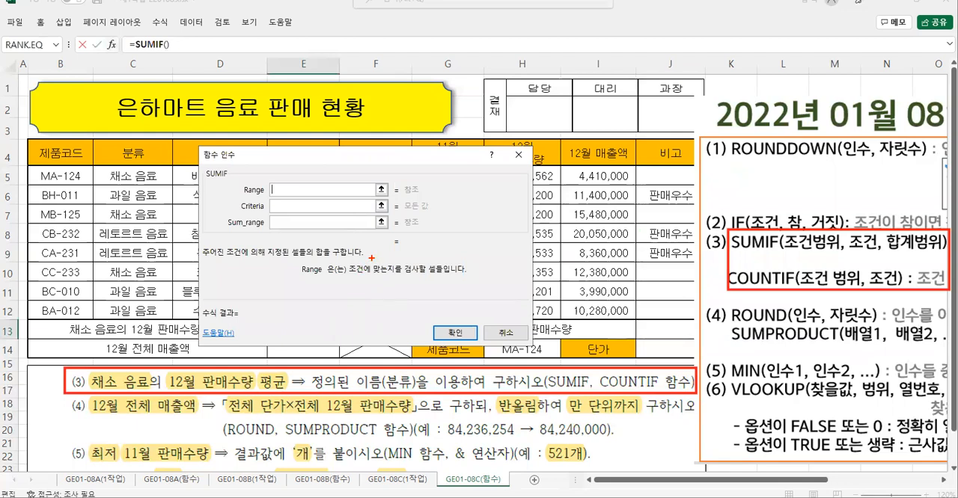
- Set SUMIF's Range to the 분류 cells C5:C12 through their defined name 분류
{"action": "mouse_move", "coordinate": [345, 259]}
{"action": "left_mouse_down"}
{"action": "mouse_move", "coordinate": [365, 278]}
{"action": "mouse_move", "coordinate": [446, 281]}
{"action": "mouse_move", "coordinate": [437, 262]}
{"action": "mouse_move", "coordinate": [453, 288]}
{"action": "mouse_move", "coordinate": [440, 286]}
{"action": "left_mouse_up"}
{"action": "mouse_move", "coordinate": [264, 202]}
{"action": "left_mouse_down"}
{"action": "mouse_move", "coordinate": [267, 189]}
{"action": "mouse_move", "coordinate": [256, 208]}
{"action": "left_mouse_up"}
{"action": "key", "text": "Escape"}
{"action": "left_click", "coordinate": [117, 178]}
{"action": "left_click_drag", "start_coordinate": [118, 178], "coordinate": [143, 310]}
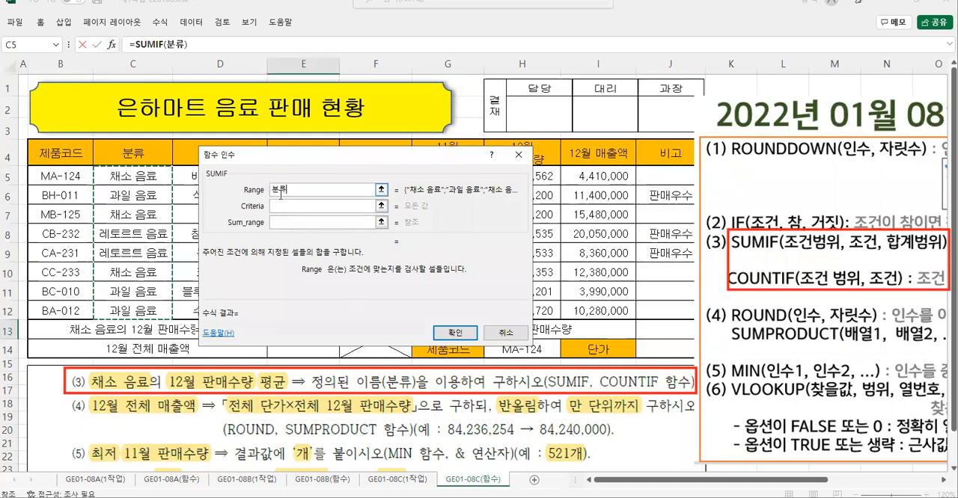
- Set SUMIF's Criteria to "채소 음료", including the quotation marks
{"action": "key", "text": "Tab"}
{"action": "left_click", "coordinate": [278, 206]}
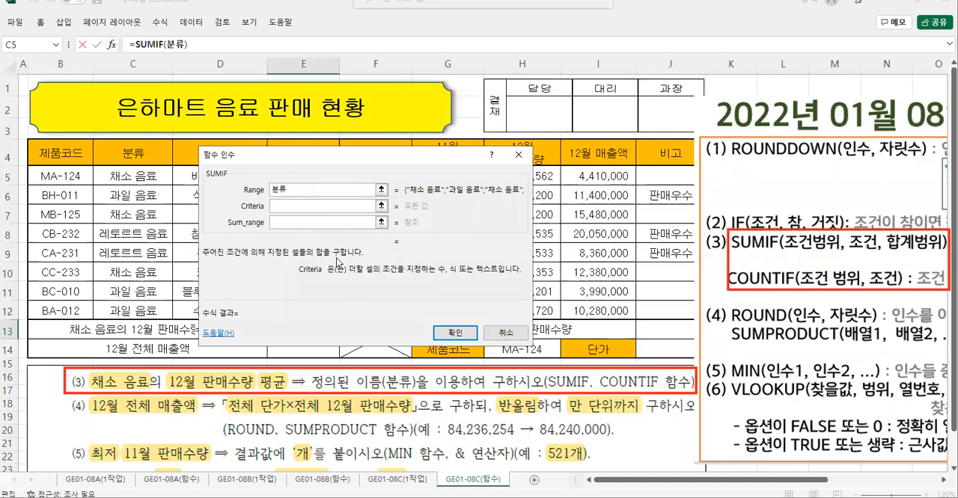
{"action": "type", "text": "\"채소 음료\""}
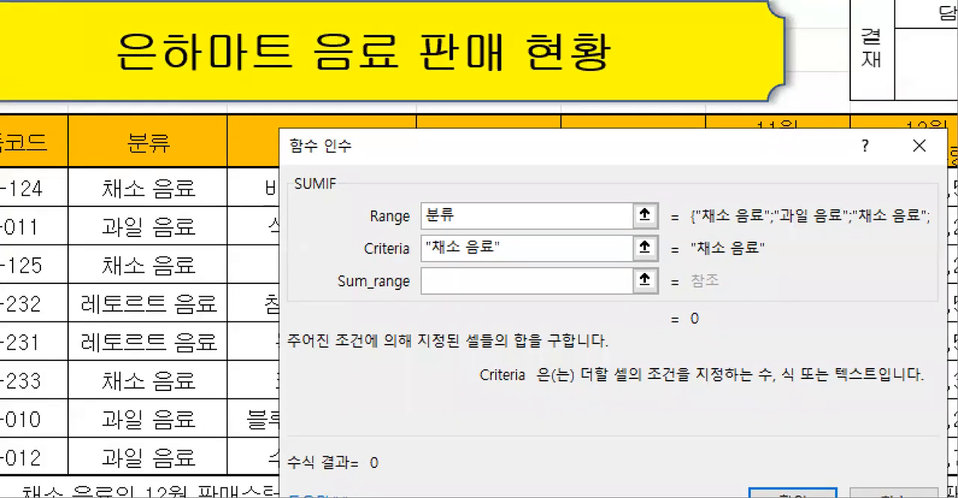
- Compare the "채소 음료" criterion with the text in C5, checking the quotation marks and the space between the words
{"action": "mouse_move", "coordinate": [86, 170]}
{"action": "left_mouse_down"}
{"action": "mouse_move", "coordinate": [141, 197]}
{"action": "mouse_move", "coordinate": [132, 213]}
{"action": "mouse_move", "coordinate": [94, 208]}
{"action": "mouse_move", "coordinate": [99, 180]}
{"action": "mouse_move", "coordinate": [232, 205]}
{"action": "mouse_move", "coordinate": [230, 214]}
{"action": "left_mouse_up"}
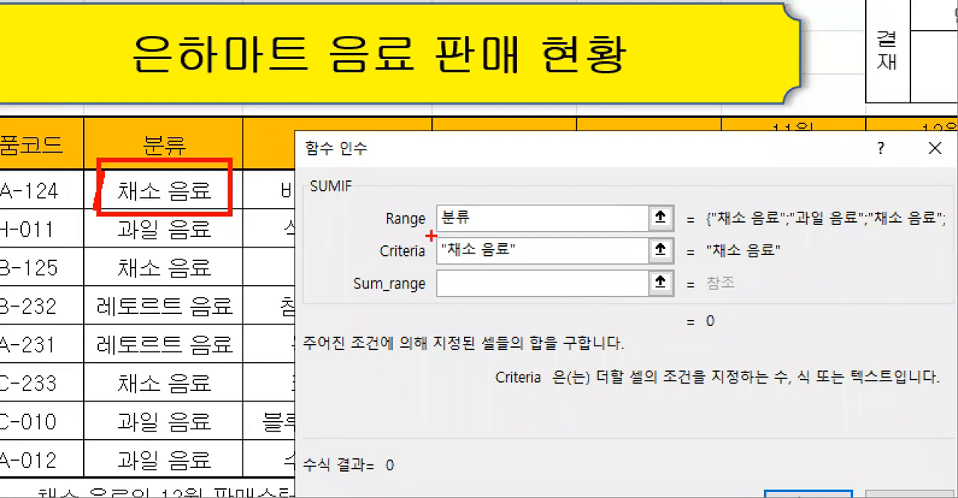
{"action": "mouse_move", "coordinate": [424, 234]}
{"action": "left_mouse_down"}
{"action": "mouse_move", "coordinate": [562, 269]}
{"action": "mouse_move", "coordinate": [552, 263]}
{"action": "left_mouse_up"}
{"action": "mouse_move", "coordinate": [382, 290]}
{"action": "left_mouse_down"}
{"action": "mouse_move", "coordinate": [419, 320]}
{"action": "mouse_move", "coordinate": [401, 329]}
{"action": "left_mouse_up"}
{"action": "mouse_move", "coordinate": [610, 292]}
{"action": "left_mouse_down"}
{"action": "mouse_move", "coordinate": [585, 328]}
{"action": "mouse_move", "coordinate": [608, 329]}
{"action": "left_mouse_up"}
{"action": "left_click_drag", "start_coordinate": [417, 317], "coordinate": [440, 337]}
{"action": "mouse_move", "coordinate": [433, 341]}
{"action": "left_mouse_down"}
{"action": "mouse_move", "coordinate": [414, 376]}
{"action": "mouse_move", "coordinate": [453, 372]}
{"action": "left_mouse_up"}
{"action": "left_click_drag", "start_coordinate": [454, 355], "coordinate": [464, 354]}
{"action": "mouse_move", "coordinate": [465, 335]}
{"action": "left_mouse_down"}
{"action": "mouse_move", "coordinate": [467, 395]}
{"action": "mouse_move", "coordinate": [471, 374]}
{"action": "left_mouse_up"}
{"action": "mouse_move", "coordinate": [485, 351]}
{"action": "left_mouse_down"}
{"action": "mouse_move", "coordinate": [513, 368]}
{"action": "mouse_move", "coordinate": [488, 368]}
{"action": "left_mouse_up"}
{"action": "left_click_drag", "start_coordinate": [471, 390], "coordinate": [521, 361]}
{"action": "mouse_move", "coordinate": [546, 333]}
{"action": "left_mouse_down"}
{"action": "mouse_move", "coordinate": [556, 353]}
{"action": "mouse_move", "coordinate": [532, 338]}
{"action": "left_mouse_up"}
{"action": "mouse_move", "coordinate": [520, 370]}
{"action": "left_mouse_down"}
{"action": "mouse_move", "coordinate": [571, 359]}
{"action": "mouse_move", "coordinate": [564, 390]}
{"action": "left_mouse_up"}
{"action": "mouse_move", "coordinate": [567, 346]}
{"action": "left_mouse_down"}
{"action": "mouse_move", "coordinate": [602, 374]}
{"action": "mouse_move", "coordinate": [585, 392]}
{"action": "mouse_move", "coordinate": [607, 391]}
{"action": "left_mouse_up"}
{"action": "mouse_move", "coordinate": [490, 331]}
{"action": "left_mouse_down"}
{"action": "mouse_move", "coordinate": [501, 341]}
{"action": "mouse_move", "coordinate": [526, 306]}
{"action": "left_mouse_up"}
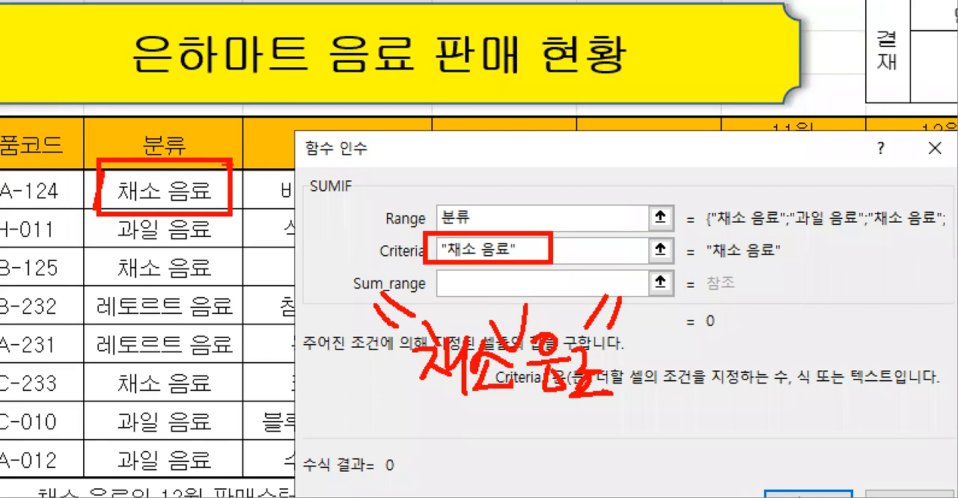
{"action": "left_click_drag", "start_coordinate": [209, 184], "coordinate": [429, 228]}
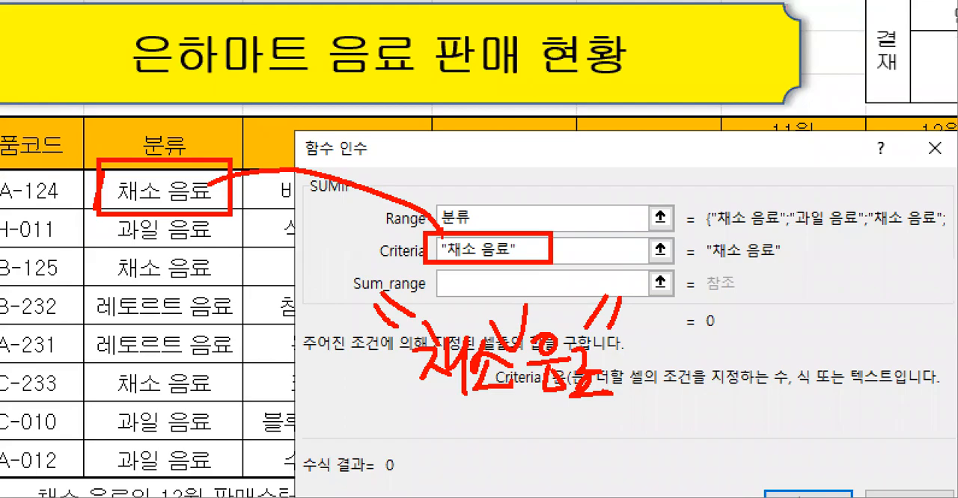
{"action": "key", "text": "Escape"}
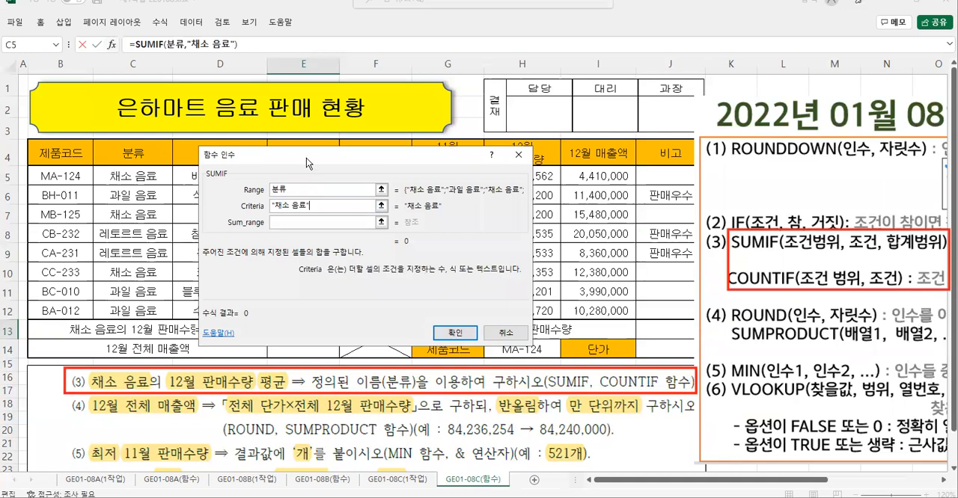
- Set SUMIF's Sum_range to the 12월 판매수량 cells H5:H12
{"action": "left_click_drag", "start_coordinate": [306, 158], "coordinate": [240, 138]}
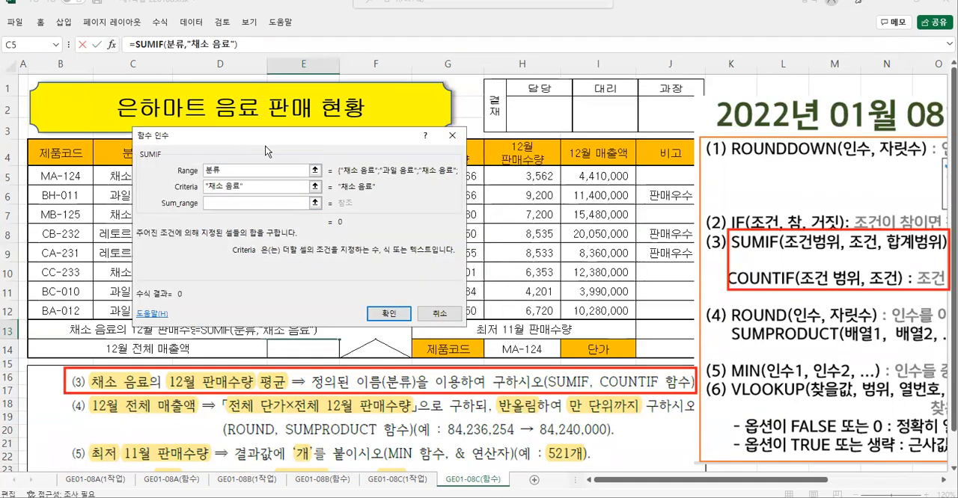
{"action": "left_click", "coordinate": [215, 203]}
{"action": "left_click_drag", "start_coordinate": [519, 178], "coordinate": [523, 309]}
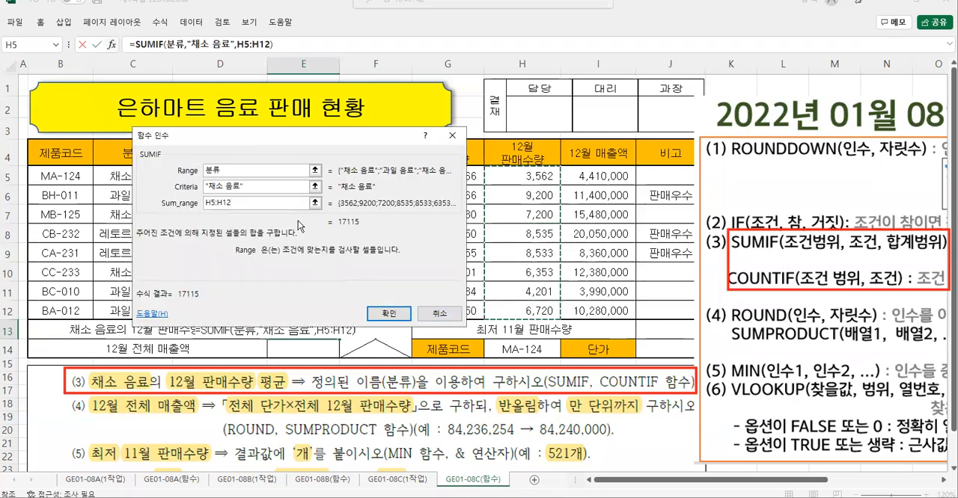
- Review SUMIF's three arguments in order: the 분류 cells, the "채소 음료" criterion and the 12월 판매수량 cells
{"action": "left_click_drag", "start_coordinate": [264, 141], "coordinate": [303, 231]}
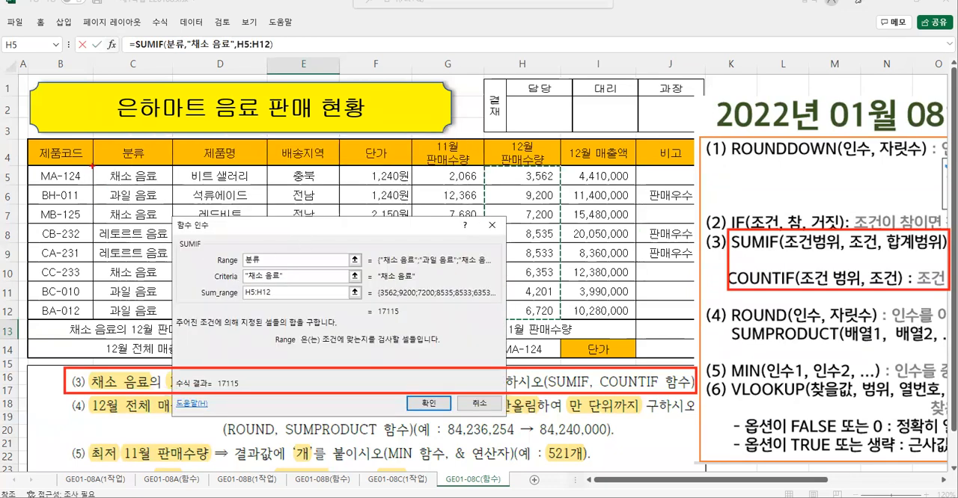
{"action": "mouse_move", "coordinate": [92, 165]}
{"action": "left_mouse_down"}
{"action": "mouse_move", "coordinate": [173, 296]}
{"action": "mouse_move", "coordinate": [173, 318]}
{"action": "left_mouse_up"}
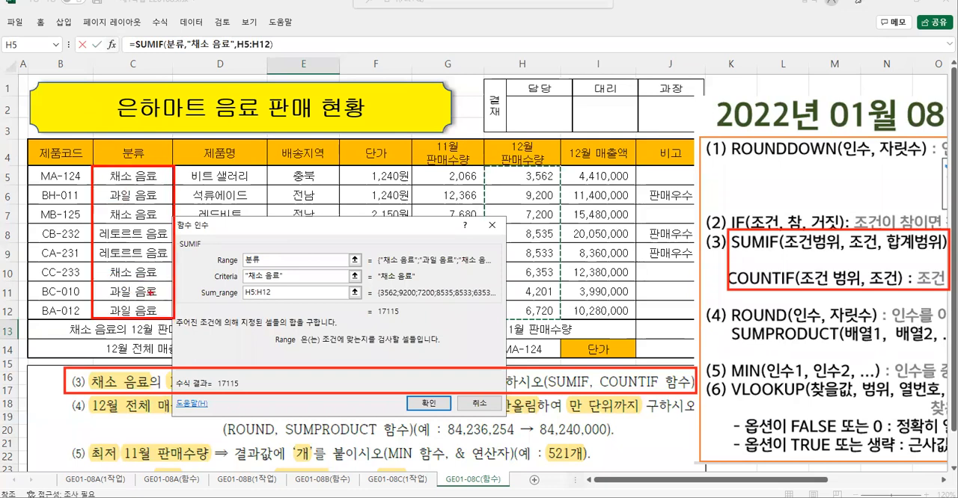
{"action": "left_click_drag", "start_coordinate": [132, 259], "coordinate": [142, 258]}
{"action": "mouse_move", "coordinate": [239, 270]}
{"action": "left_mouse_down"}
{"action": "mouse_move", "coordinate": [292, 287]}
{"action": "mouse_move", "coordinate": [344, 282]}
{"action": "mouse_move", "coordinate": [335, 302]}
{"action": "left_mouse_up"}
{"action": "mouse_move", "coordinate": [487, 166]}
{"action": "left_mouse_down"}
{"action": "mouse_move", "coordinate": [567, 314]}
{"action": "mouse_move", "coordinate": [560, 321]}
{"action": "left_mouse_up"}
{"action": "mouse_move", "coordinate": [518, 233]}
{"action": "left_mouse_down"}
{"action": "mouse_move", "coordinate": [528, 257]}
{"action": "mouse_move", "coordinate": [507, 262]}
{"action": "mouse_move", "coordinate": [540, 268]}
{"action": "left_mouse_up"}
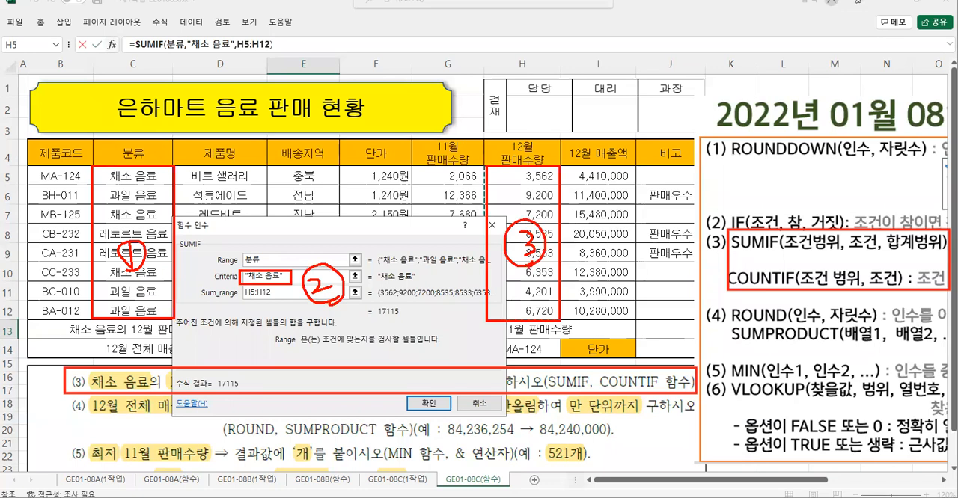
{"action": "key", "text": "Escape"}
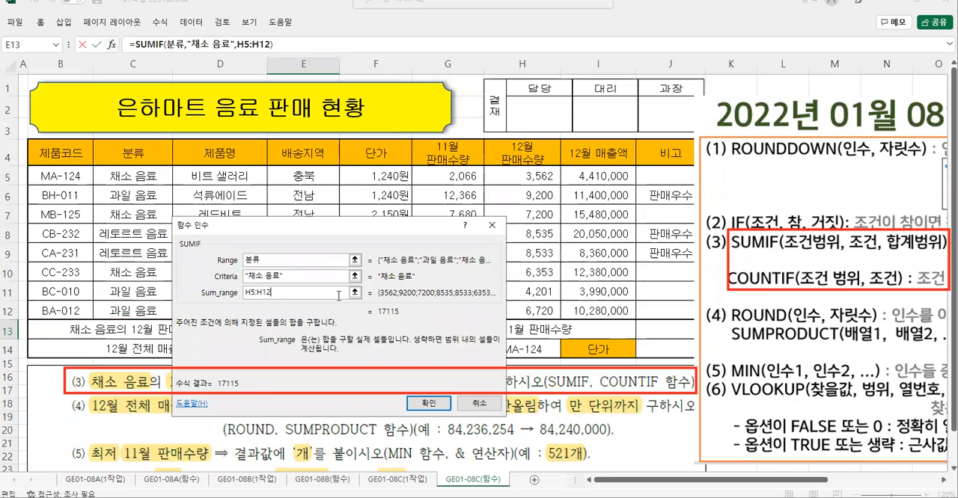
- Confirm the SUMIF arguments for E13 and review the formula up to where the division has to follow
{"action": "left_click", "coordinate": [437, 404]}
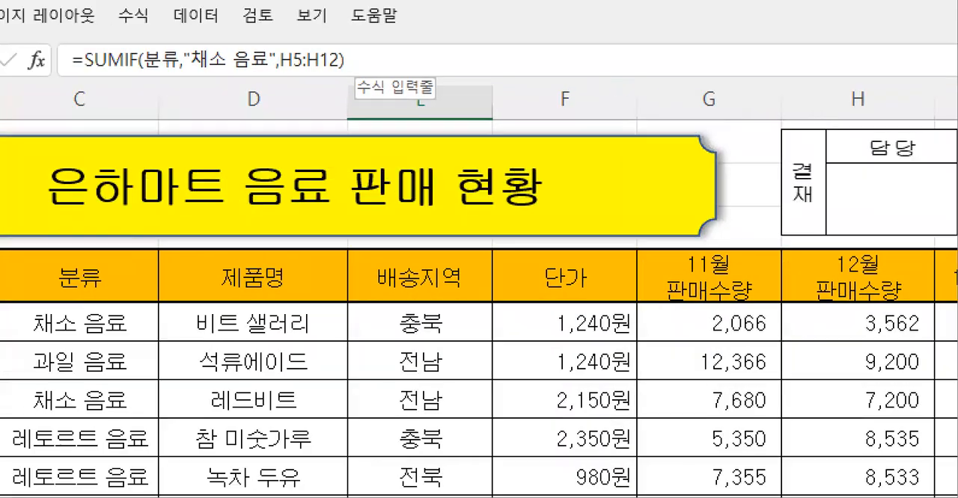
{"action": "left_click_drag", "start_coordinate": [319, 76], "coordinate": [346, 86]}
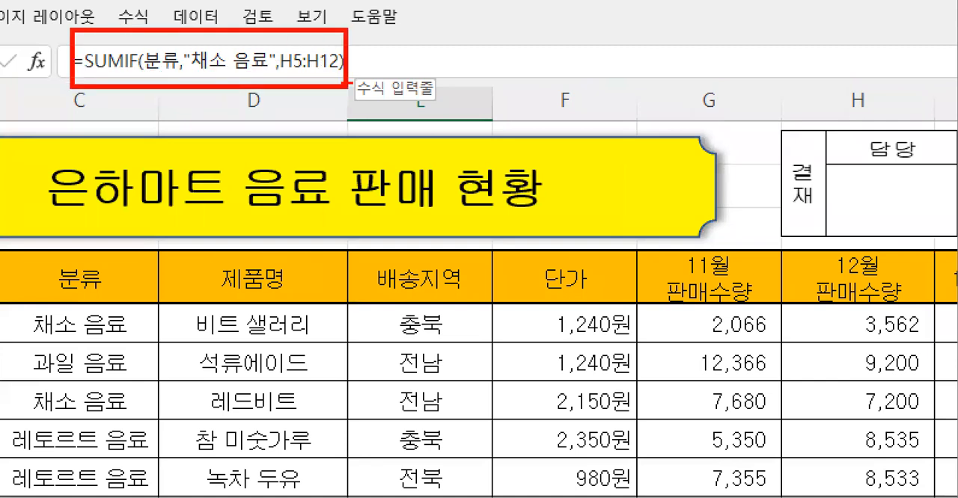
{"action": "left_click_drag", "start_coordinate": [357, 32], "coordinate": [355, 79]}
{"action": "left_click_drag", "start_coordinate": [434, 11], "coordinate": [330, 125]}
{"action": "key", "text": "Escape"}
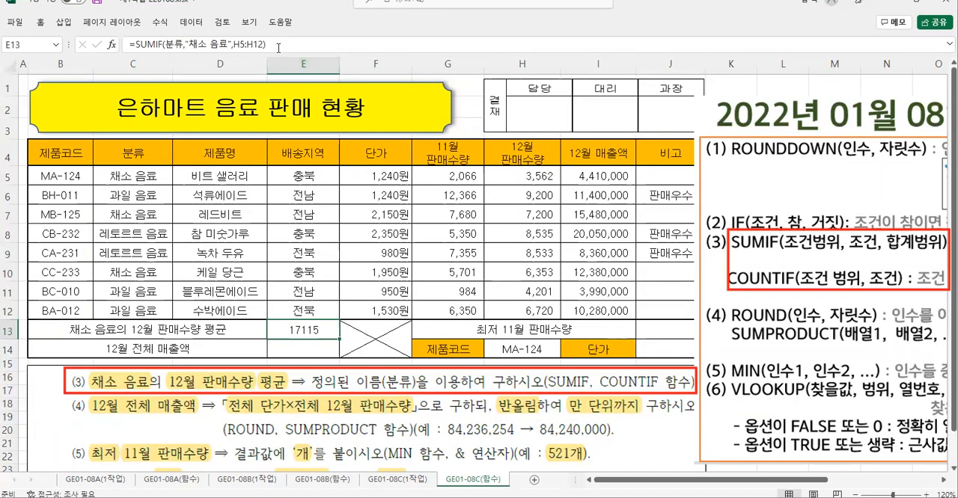
- Append a division by the COUNTIF function to the end of E13's SUMIF formula
{"action": "left_click", "coordinate": [370, 62]}
{"action": "type", "text": "/"}
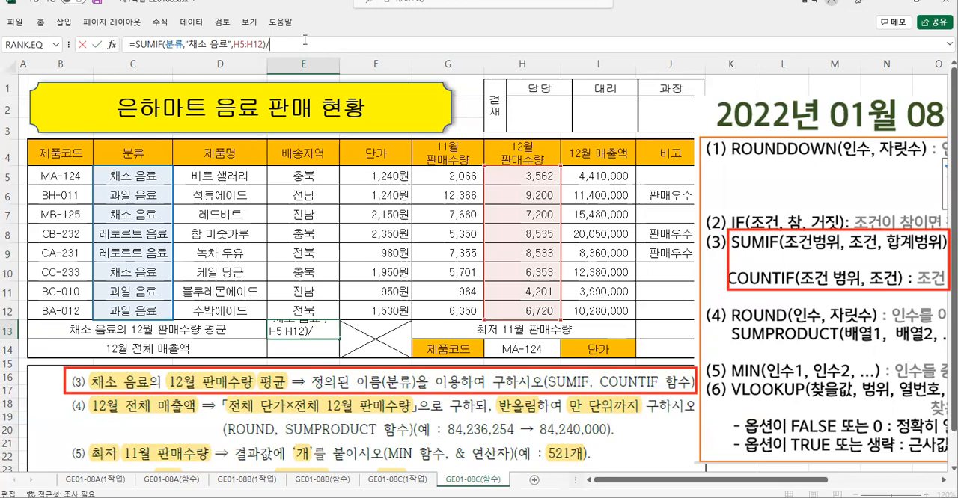
{"action": "type", "text": "cou"}
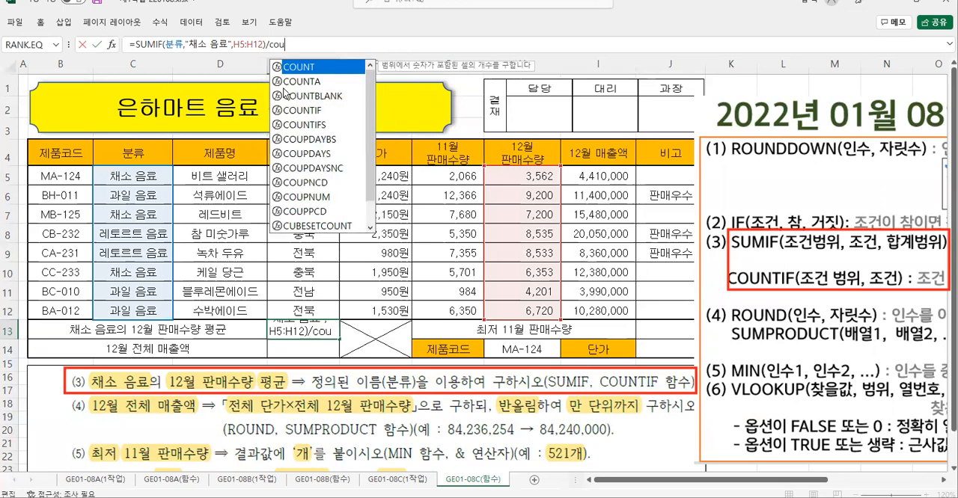
{"action": "double_click", "coordinate": [314, 110]}
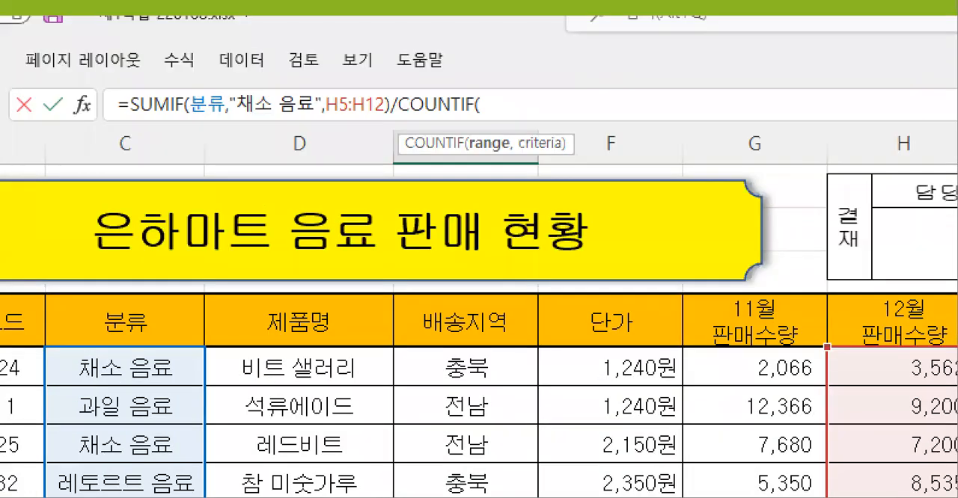
- Copy the 분류,"채소 음료" arguments from SUMIF into COUNTIF and close its parenthesis
{"action": "mouse_move", "coordinate": [183, 84]}
{"action": "left_mouse_down"}
{"action": "mouse_move", "coordinate": [204, 107]}
{"action": "mouse_move", "coordinate": [267, 124]}
{"action": "mouse_move", "coordinate": [326, 122]}
{"action": "left_mouse_up"}
{"action": "mouse_move", "coordinate": [260, 118]}
{"action": "left_mouse_down"}
{"action": "mouse_move", "coordinate": [267, 137]}
{"action": "mouse_move", "coordinate": [534, 136]}
{"action": "mouse_move", "coordinate": [523, 116]}
{"action": "mouse_move", "coordinate": [552, 117]}
{"action": "mouse_move", "coordinate": [579, 141]}
{"action": "left_mouse_up"}
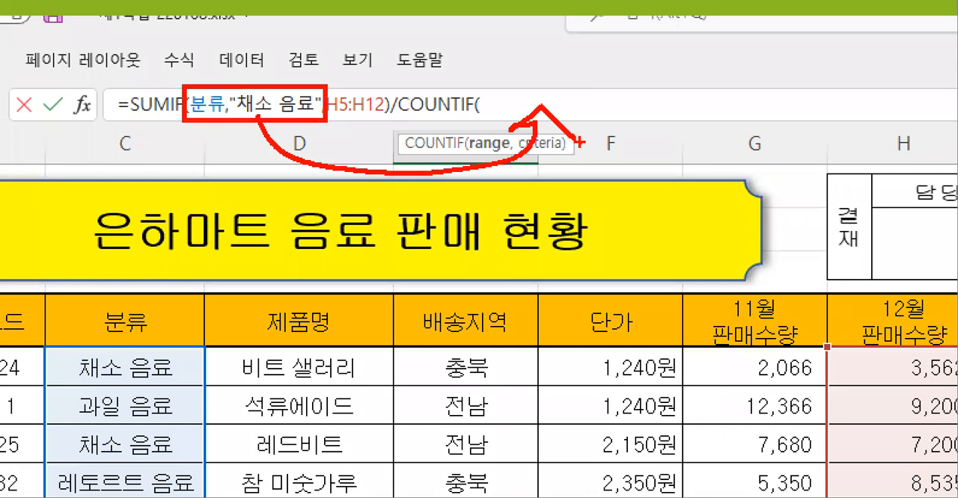
{"action": "key", "text": "Escape"}
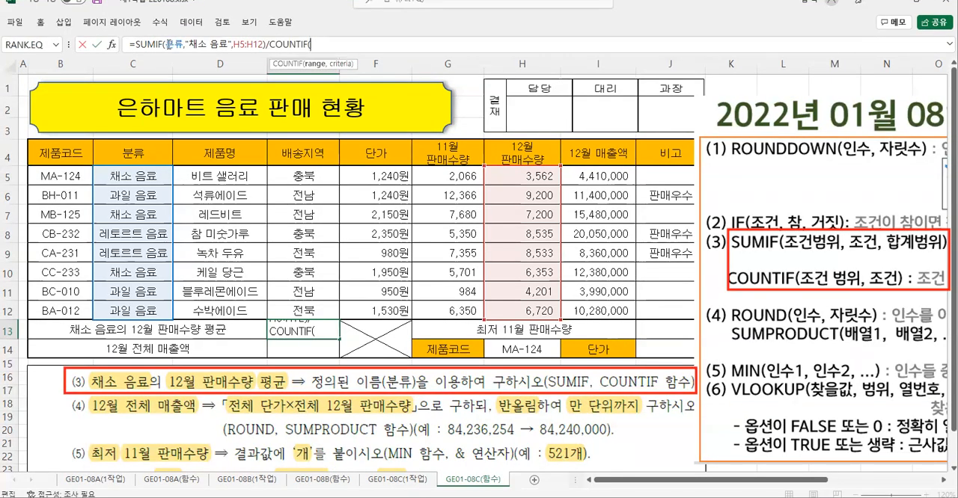
{"action": "left_click_drag", "start_coordinate": [167, 44], "coordinate": [229, 44]}
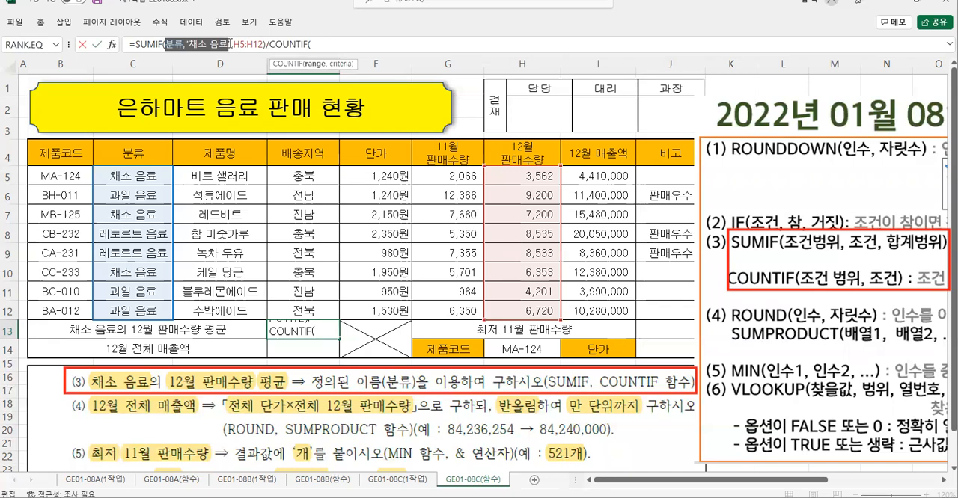
{"action": "right_click", "coordinate": [214, 50]}
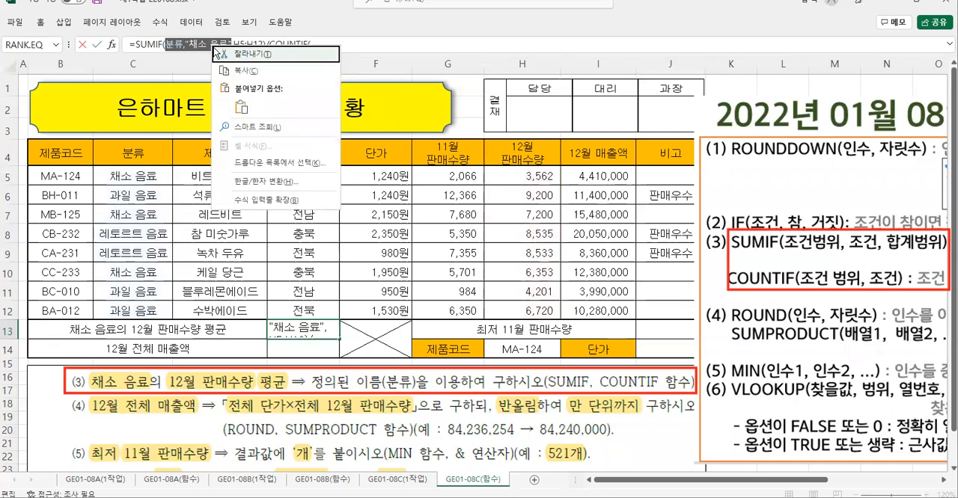
{"action": "left_click", "coordinate": [238, 71]}
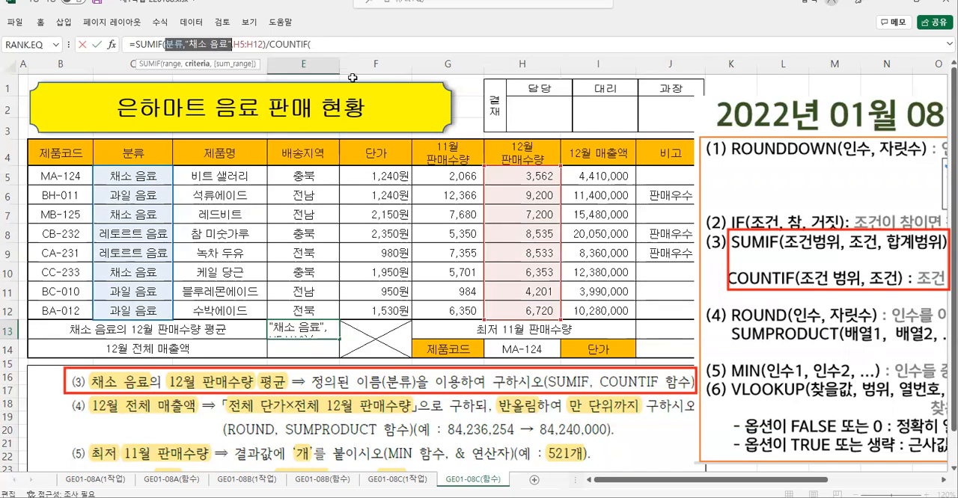
{"action": "right_click", "coordinate": [318, 43]}
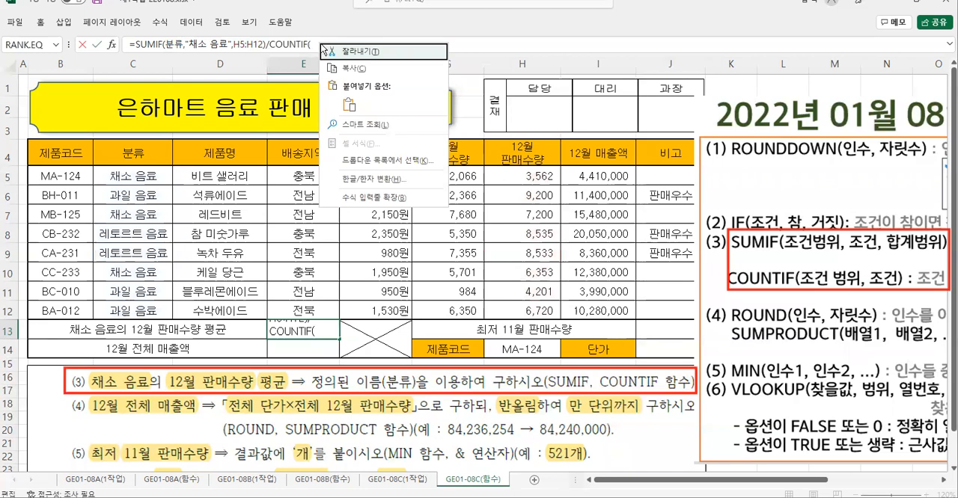
{"action": "left_click", "coordinate": [350, 106]}
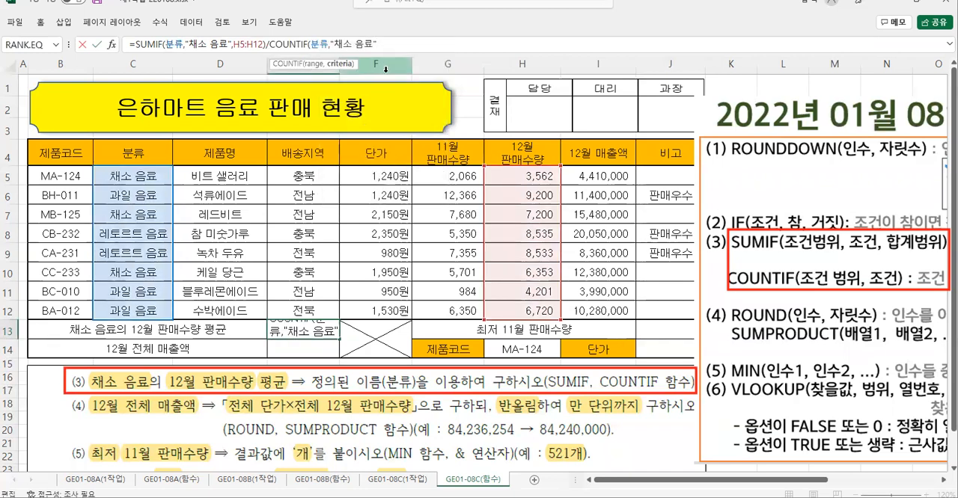
{"action": "type", "text": ")"}
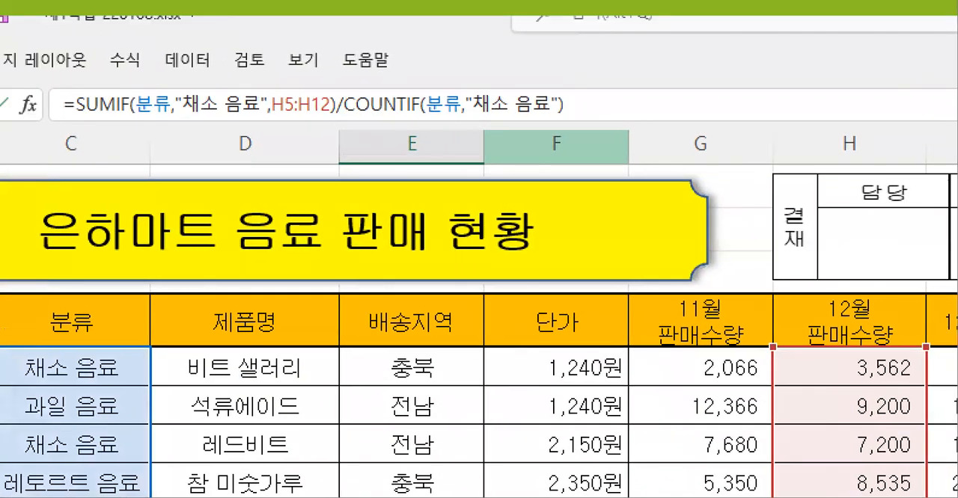
- Review how COUNTIF reuses SUMIF's 분류,"채소 음료" arguments and check its closing parenthesis
{"action": "mouse_move", "coordinate": [135, 87]}
{"action": "left_mouse_down"}
{"action": "mouse_move", "coordinate": [217, 117]}
{"action": "mouse_move", "coordinate": [282, 121]}
{"action": "left_mouse_up"}
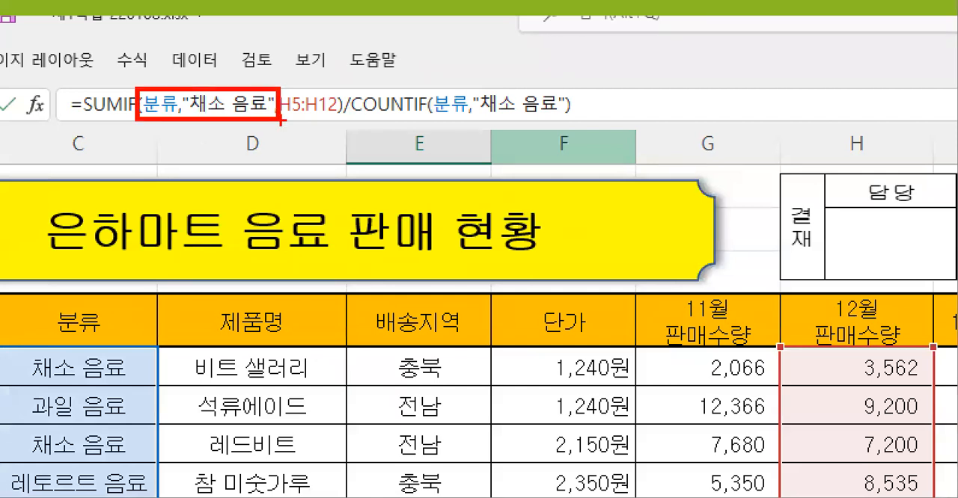
{"action": "mouse_move", "coordinate": [215, 112]}
{"action": "left_mouse_down"}
{"action": "mouse_move", "coordinate": [271, 172]}
{"action": "mouse_move", "coordinate": [483, 118]}
{"action": "mouse_move", "coordinate": [468, 131]}
{"action": "mouse_move", "coordinate": [510, 139]}
{"action": "left_mouse_up"}
{"action": "mouse_move", "coordinate": [560, 81]}
{"action": "left_mouse_down"}
{"action": "mouse_move", "coordinate": [582, 110]}
{"action": "mouse_move", "coordinate": [550, 161]}
{"action": "left_mouse_up"}
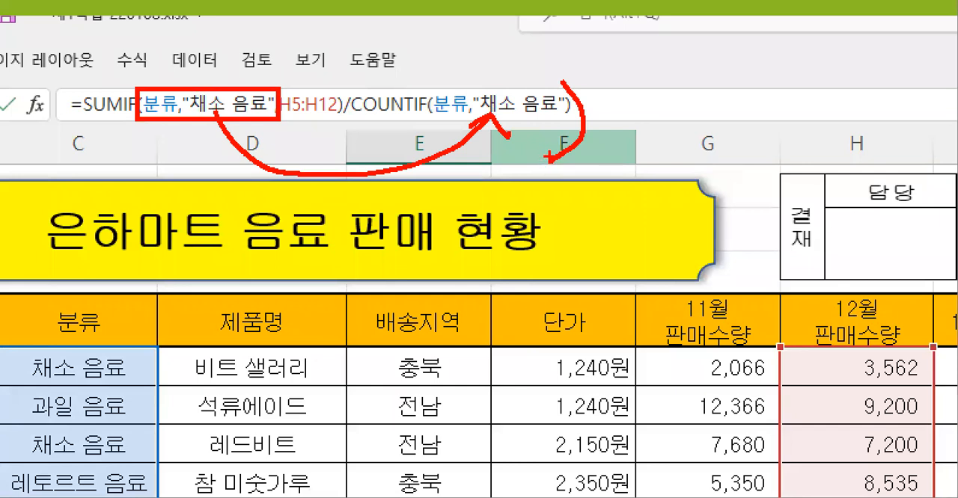
- Commit the SUMIF/COUNTIF average formula in E13
{"action": "key", "text": "Escape"}
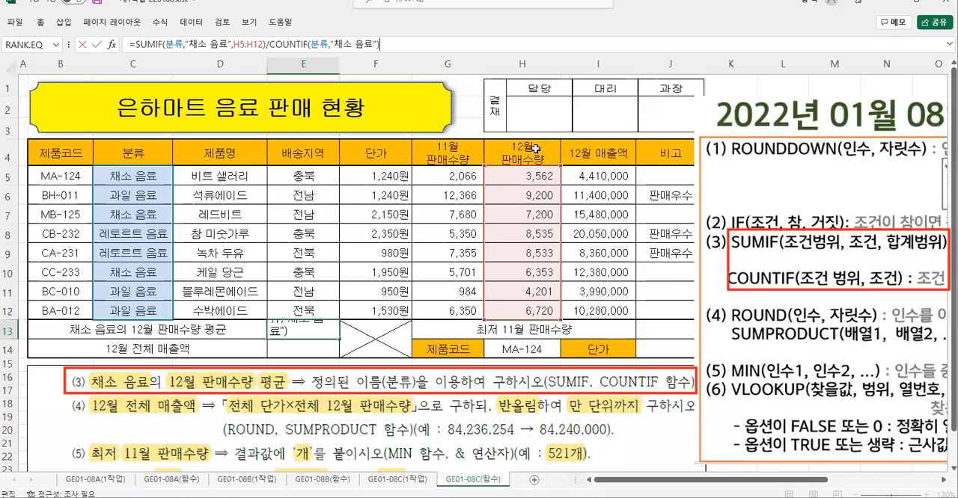
{"action": "left_click", "coordinate": [97, 46]}
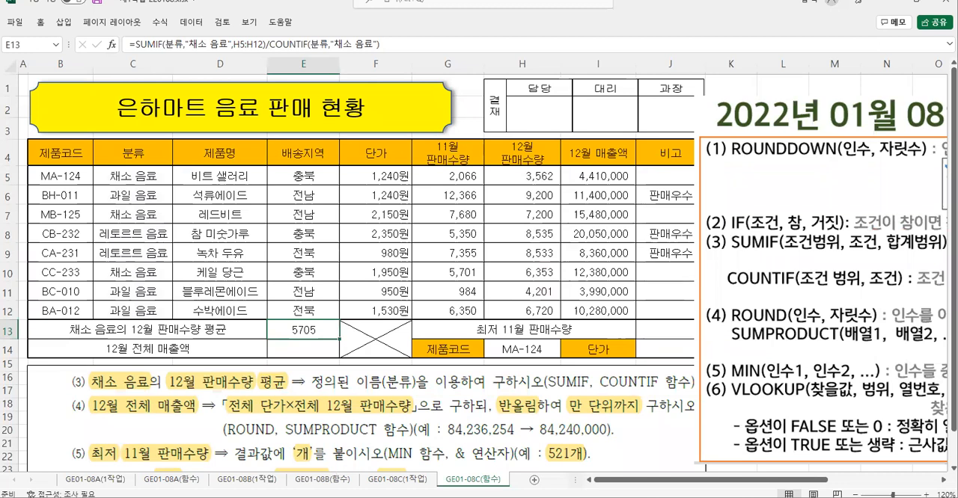
- Examine task (4) for 12월 전체 매출액 and the argument syntax of ROUND and SUMPRODUCT
{"action": "left_click_drag", "start_coordinate": [255, 448], "coordinate": [699, 447]}
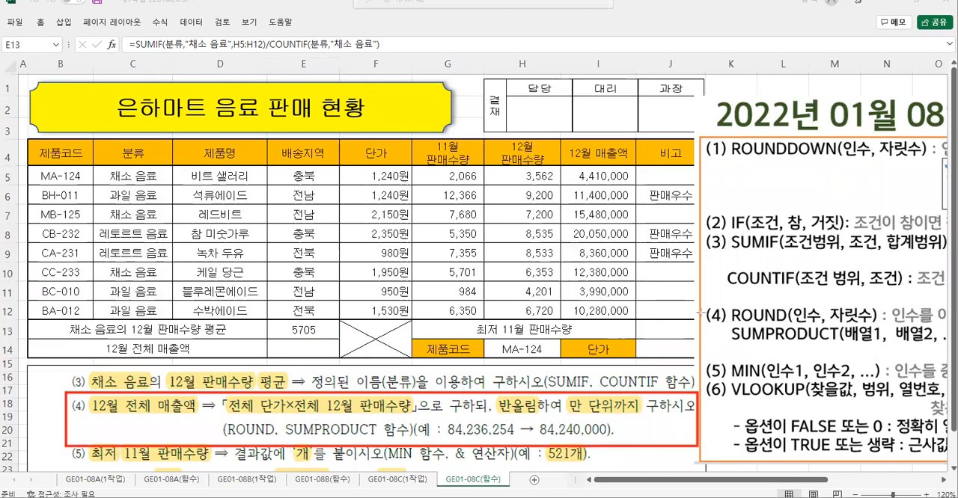
{"action": "left_click_drag", "start_coordinate": [724, 300], "coordinate": [941, 347]}
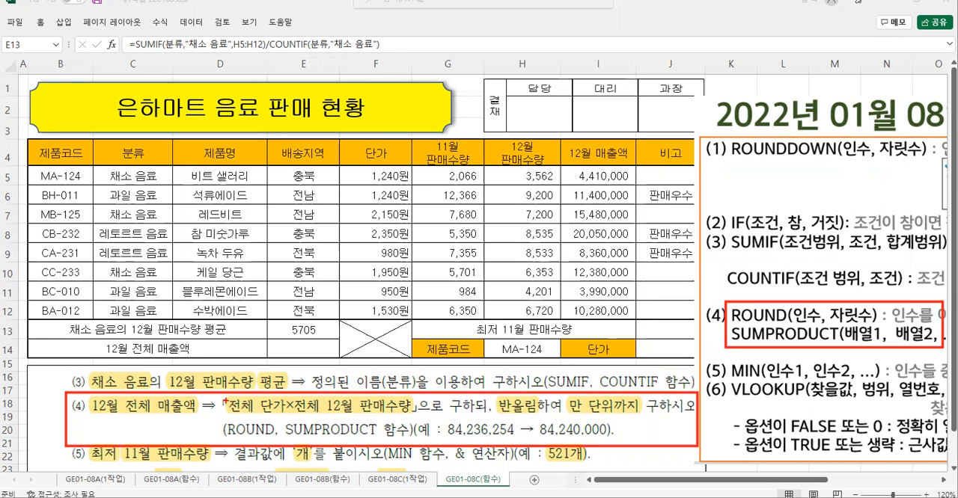
{"action": "mouse_move", "coordinate": [222, 394]}
{"action": "left_mouse_down"}
{"action": "mouse_move", "coordinate": [303, 419]}
{"action": "mouse_move", "coordinate": [289, 419]}
{"action": "mouse_move", "coordinate": [421, 416]}
{"action": "left_mouse_up"}
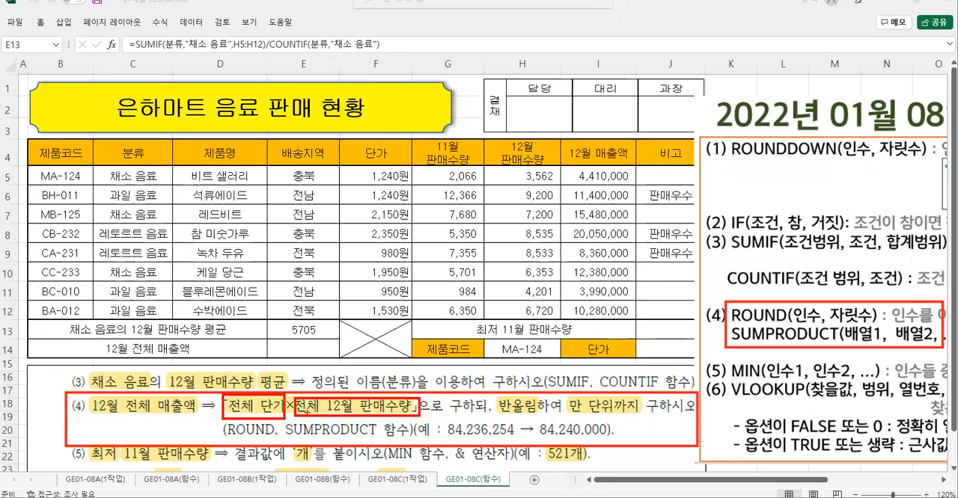
{"action": "mouse_move", "coordinate": [283, 420]}
{"action": "left_mouse_down"}
{"action": "mouse_move", "coordinate": [309, 437]}
{"action": "mouse_move", "coordinate": [381, 439]}
{"action": "left_mouse_up"}
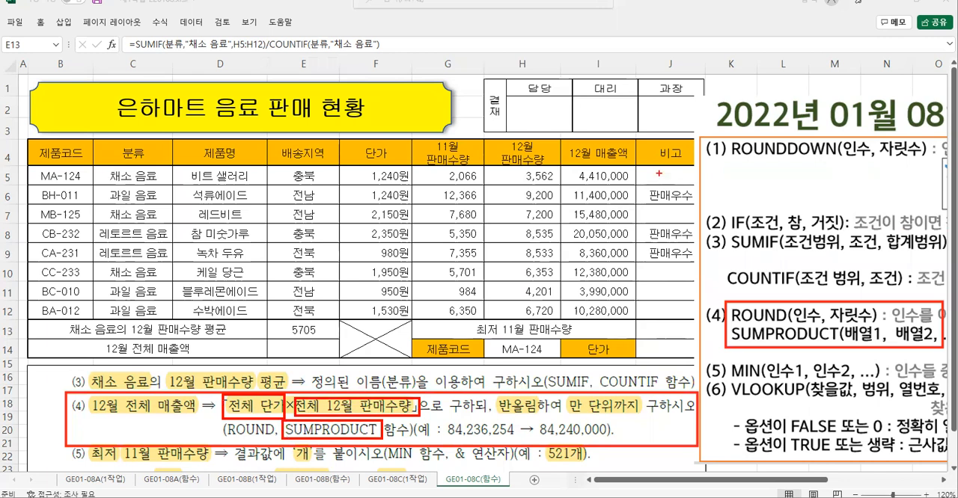
{"action": "mouse_move", "coordinate": [856, 352]}
{"action": "left_mouse_down"}
{"action": "mouse_move", "coordinate": [844, 350]}
{"action": "mouse_move", "coordinate": [872, 317]}
{"action": "mouse_move", "coordinate": [854, 356]}
{"action": "left_mouse_up"}
{"action": "mouse_move", "coordinate": [919, 355]}
{"action": "left_mouse_down"}
{"action": "mouse_move", "coordinate": [896, 323]}
{"action": "mouse_move", "coordinate": [944, 338]}
{"action": "mouse_move", "coordinate": [917, 353]}
{"action": "left_mouse_up"}
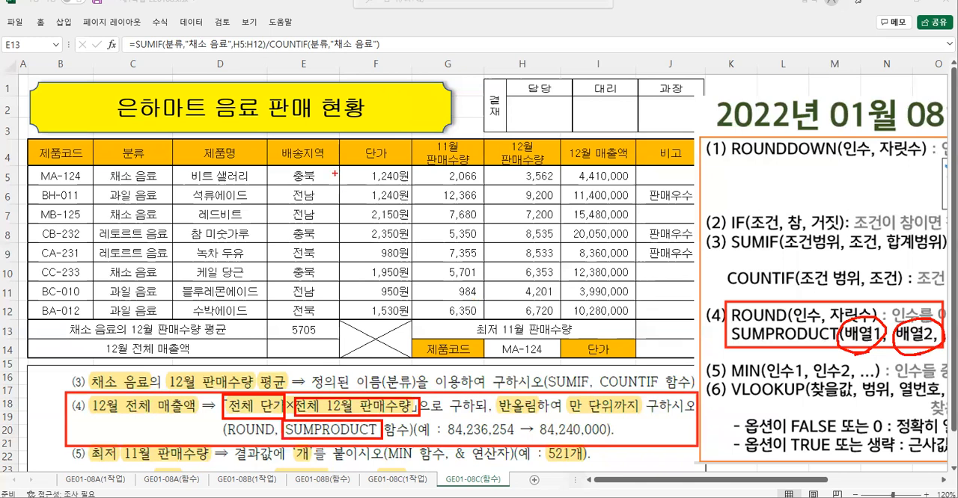
- Examine how the 단가 and 12월 판매수량 columns pair up row by row as SUMPRODUCT's two arrays
{"action": "mouse_move", "coordinate": [340, 165]}
{"action": "left_mouse_down"}
{"action": "mouse_move", "coordinate": [413, 292]}
{"action": "mouse_move", "coordinate": [411, 322]}
{"action": "left_mouse_up"}
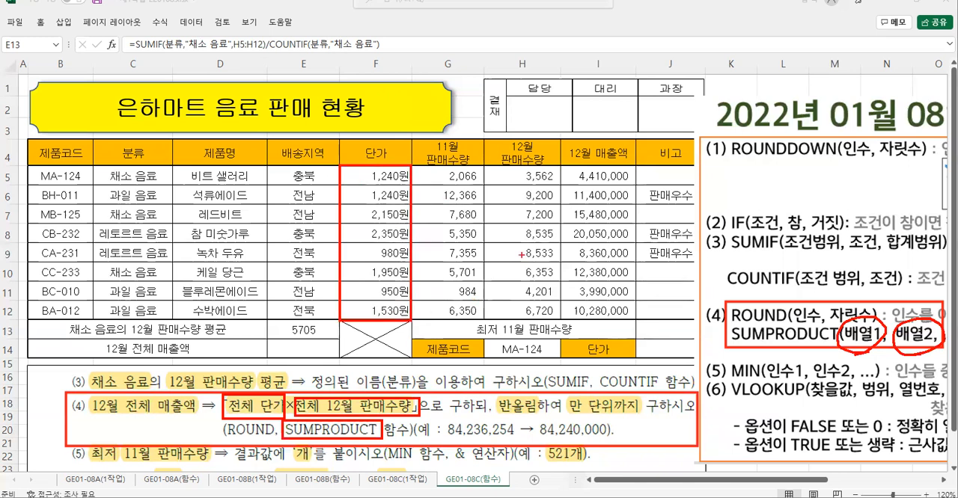
{"action": "mouse_move", "coordinate": [490, 168]}
{"action": "left_mouse_down"}
{"action": "mouse_move", "coordinate": [565, 279]}
{"action": "mouse_move", "coordinate": [562, 316]}
{"action": "left_mouse_up"}
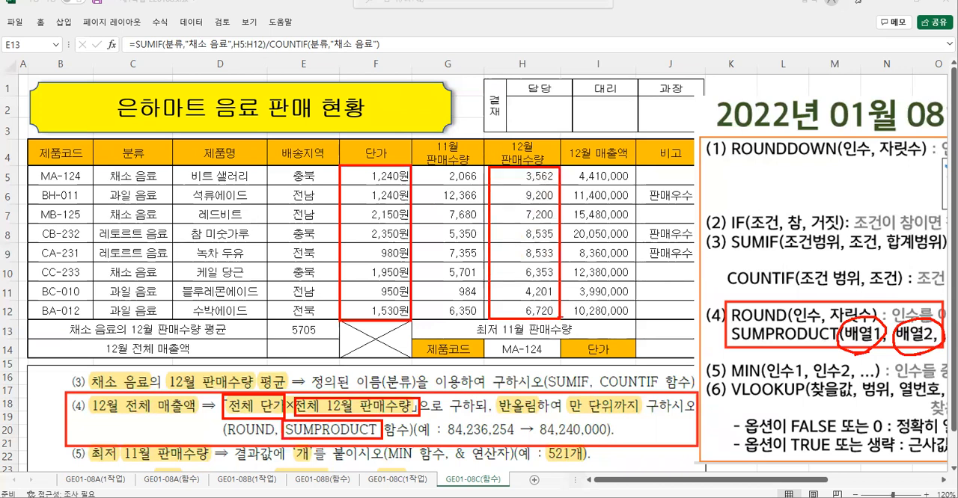
{"action": "left_click_drag", "start_coordinate": [415, 171], "coordinate": [504, 175]}
{"action": "mouse_move", "coordinate": [442, 148]}
{"action": "left_mouse_down"}
{"action": "mouse_move", "coordinate": [455, 161]}
{"action": "mouse_move", "coordinate": [441, 161]}
{"action": "left_mouse_up"}
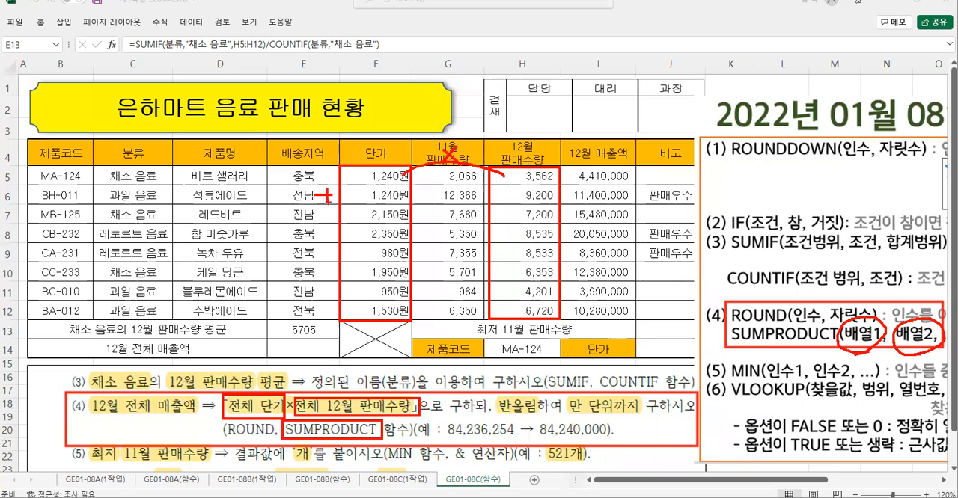
{"action": "left_click_drag", "start_coordinate": [395, 200], "coordinate": [490, 203]}
{"action": "left_click_drag", "start_coordinate": [323, 217], "coordinate": [344, 216]}
{"action": "left_click_drag", "start_coordinate": [334, 208], "coordinate": [328, 229]}
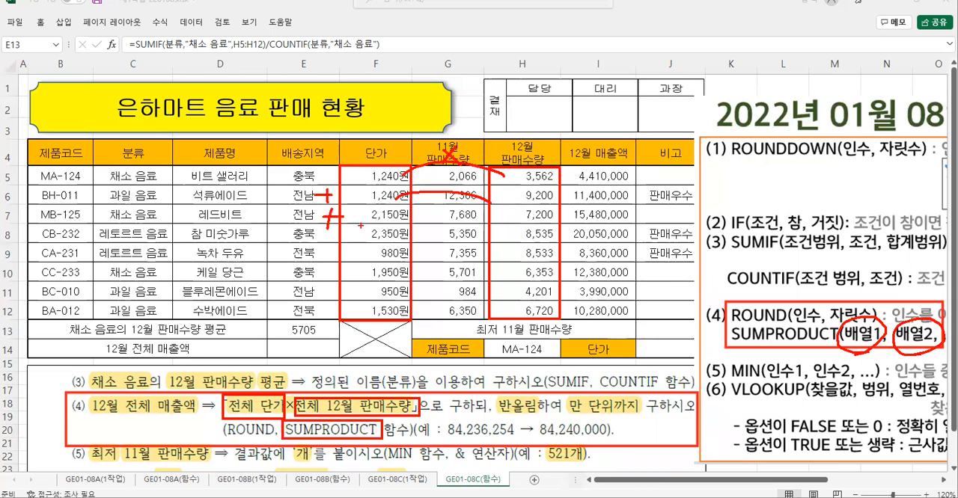
{"action": "left_click_drag", "start_coordinate": [404, 244], "coordinate": [500, 241]}
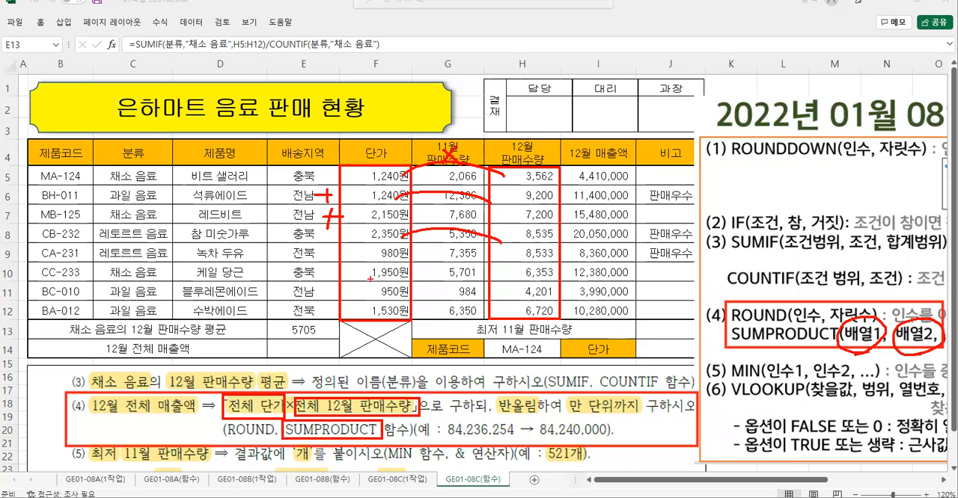
{"action": "mouse_move", "coordinate": [371, 222]}
{"action": "left_mouse_down"}
{"action": "mouse_move", "coordinate": [367, 246]}
{"action": "mouse_move", "coordinate": [373, 227]}
{"action": "left_mouse_up"}
{"action": "mouse_move", "coordinate": [510, 224]}
{"action": "left_mouse_down"}
{"action": "mouse_move", "coordinate": [521, 223]}
{"action": "mouse_move", "coordinate": [535, 247]}
{"action": "left_mouse_up"}
{"action": "left_click_drag", "start_coordinate": [532, 207], "coordinate": [524, 204]}
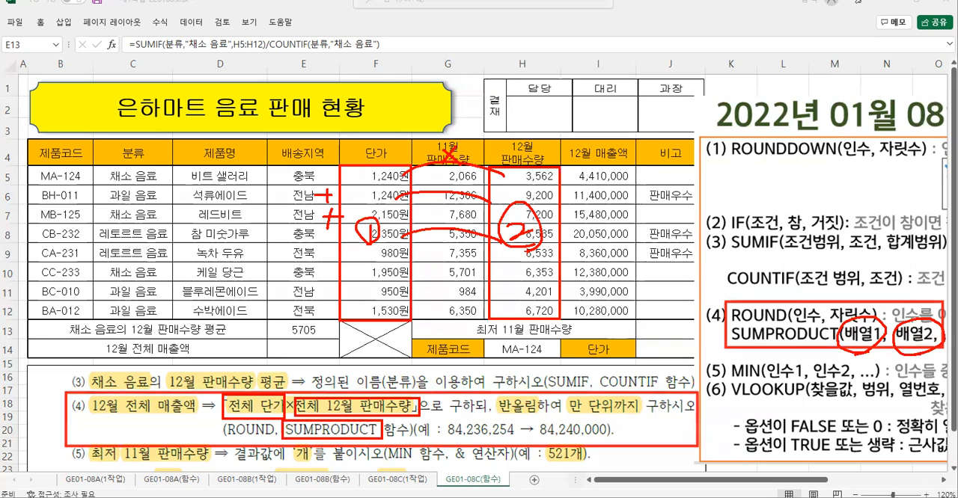
{"action": "key", "text": "Escape"}
- Start a SUMPRODUCT formula in E14 and bring up its function arguments
{"action": "left_click", "coordinate": [294, 351]}
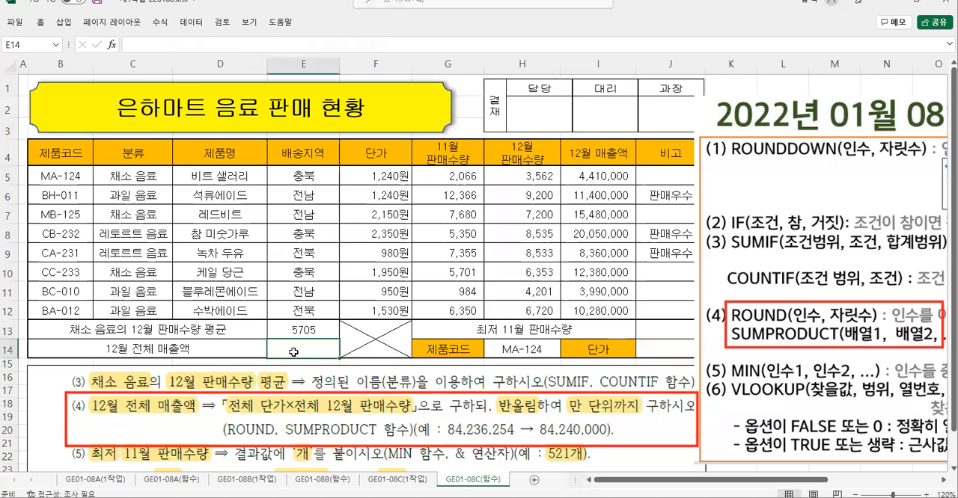
{"action": "type", "text": "="}
{"action": "type", "text": "ㄴ"}
{"action": "type", "text": "su"}
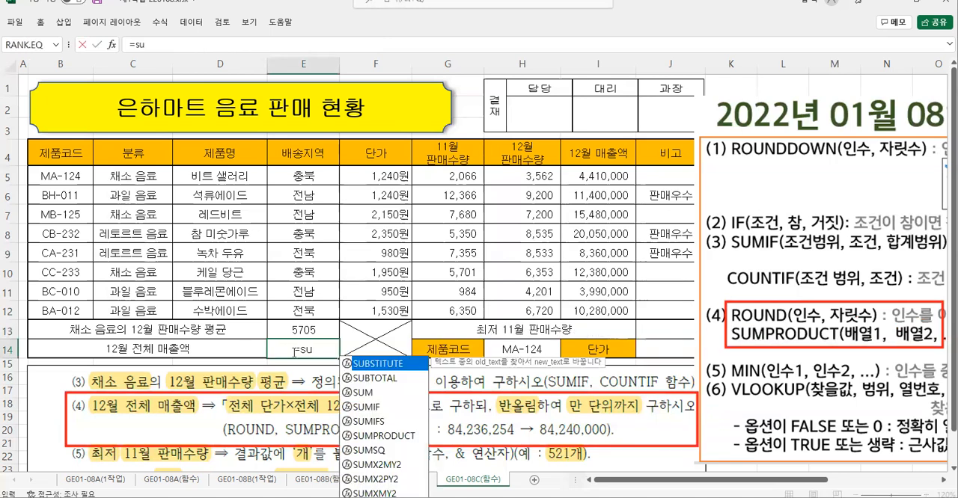
{"action": "double_click", "coordinate": [387, 442]}
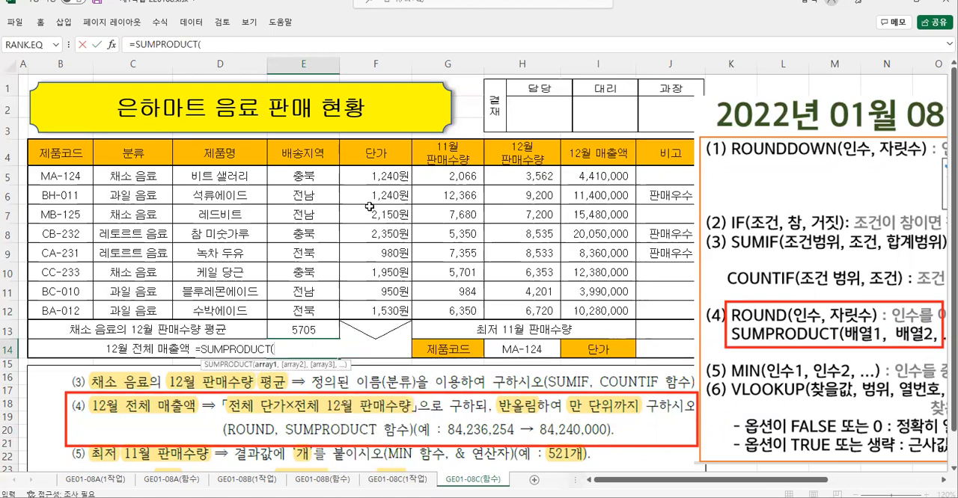
{"action": "left_click", "coordinate": [112, 45]}
{"action": "left_click_drag", "start_coordinate": [276, 211], "coordinate": [186, 87]}
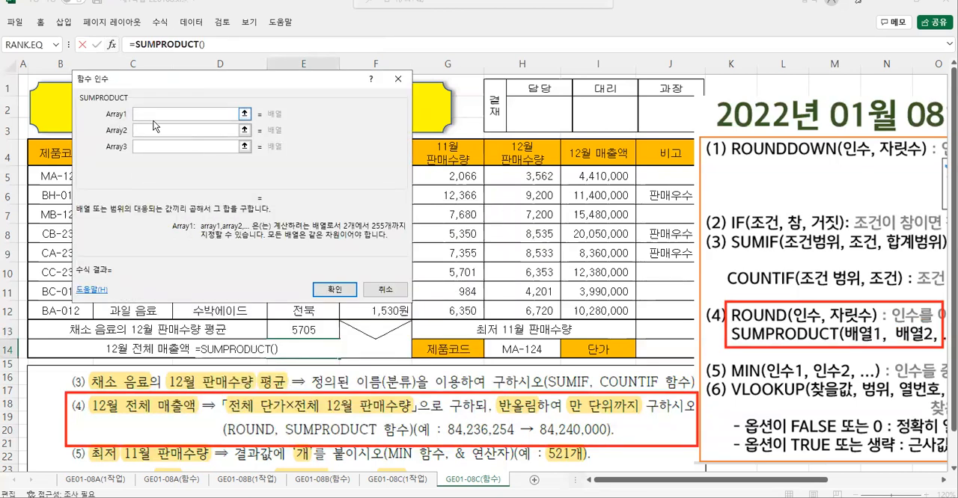
- Set SUMPRODUCT's Array1 to the 단가 range F5:F12 and Array2 to the 12월 판매수량 range H5:H12
{"action": "left_click_drag", "start_coordinate": [256, 80], "coordinate": [288, 220]}
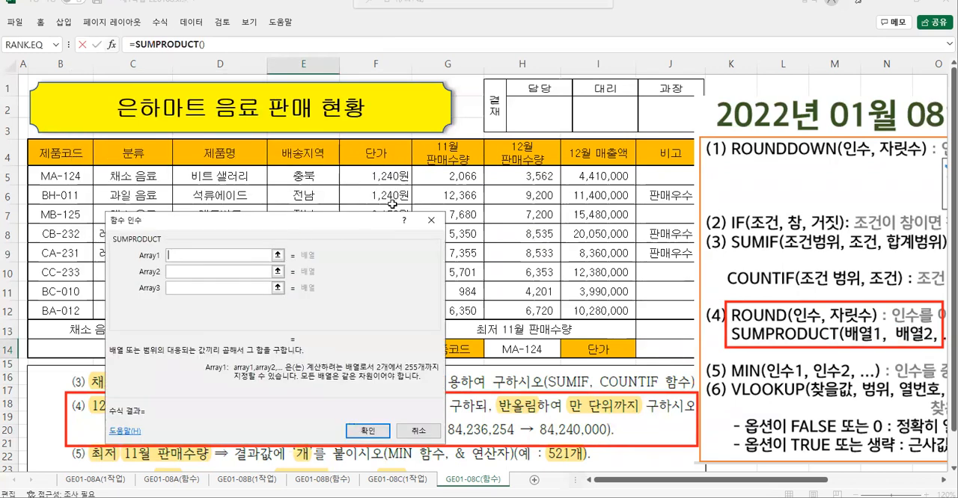
{"action": "left_click_drag", "start_coordinate": [374, 178], "coordinate": [365, 317]}
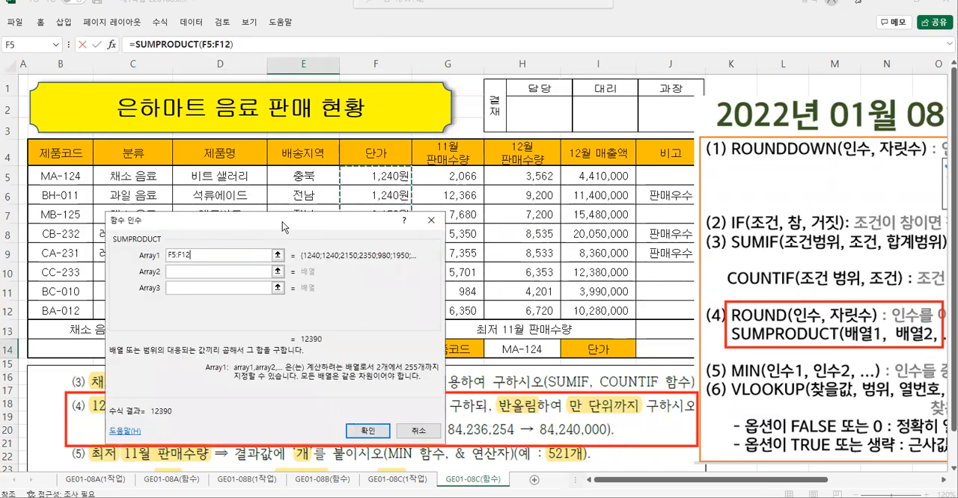
{"action": "left_click_drag", "start_coordinate": [281, 226], "coordinate": [208, 114]}
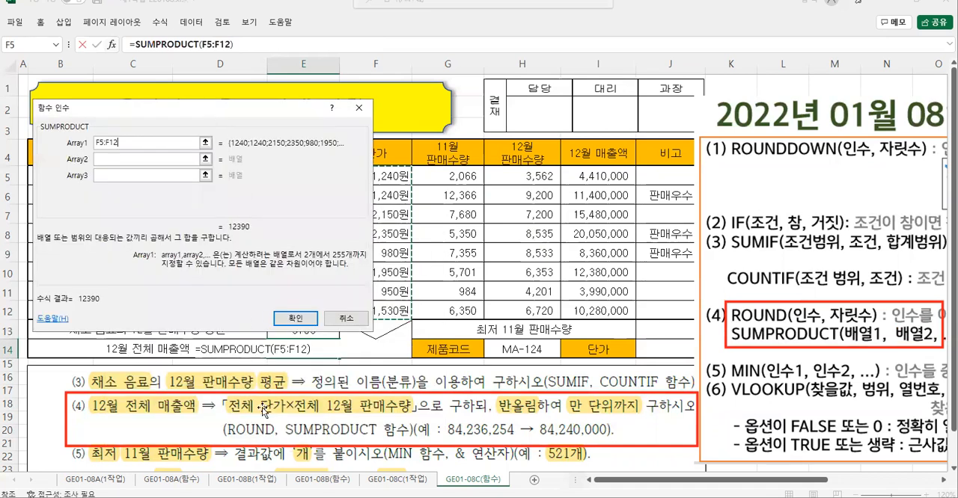
{"action": "left_click", "coordinate": [106, 159]}
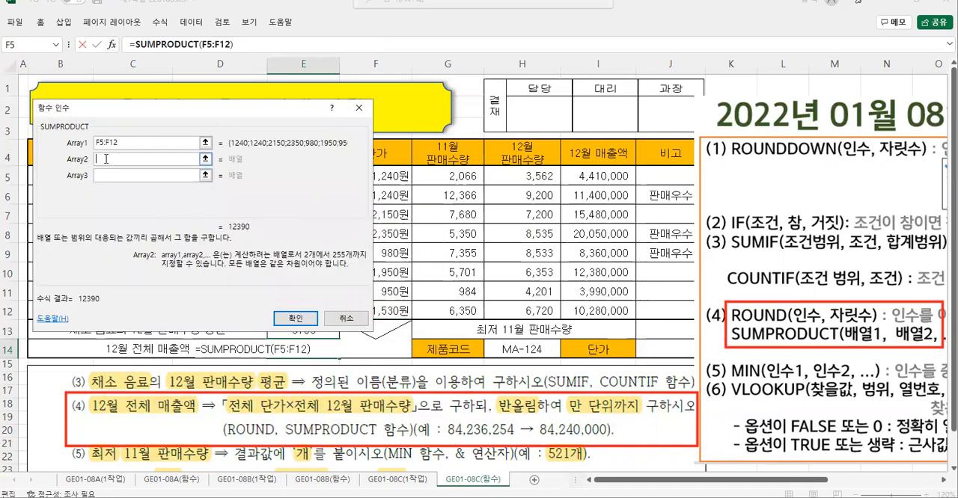
{"action": "left_click", "coordinate": [516, 177]}
{"action": "left_click_drag", "start_coordinate": [516, 178], "coordinate": [530, 307]}
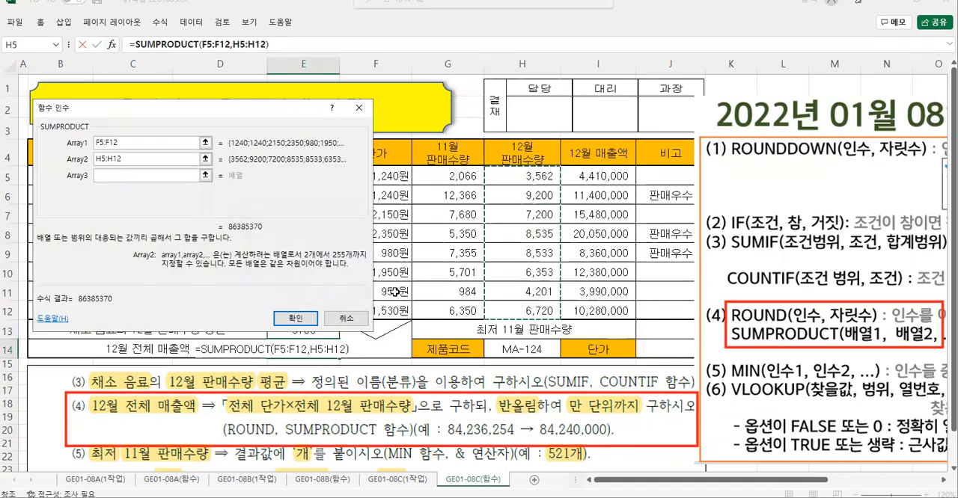
- Check both array ranges against the table and confirm the SUMPRODUCT arguments for E14
{"action": "left_click_drag", "start_coordinate": [260, 116], "coordinate": [241, 129]}
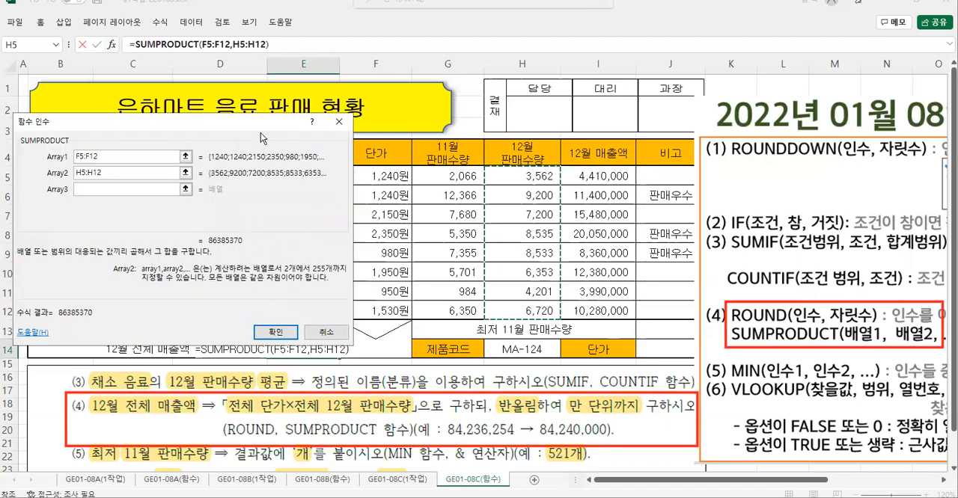
{"action": "mouse_move", "coordinate": [355, 167]}
{"action": "left_mouse_down"}
{"action": "mouse_move", "coordinate": [401, 253]}
{"action": "mouse_move", "coordinate": [410, 315]}
{"action": "left_mouse_up"}
{"action": "mouse_move", "coordinate": [486, 163]}
{"action": "left_mouse_down"}
{"action": "mouse_move", "coordinate": [549, 271]}
{"action": "mouse_move", "coordinate": [568, 322]}
{"action": "mouse_move", "coordinate": [561, 318]}
{"action": "left_mouse_up"}
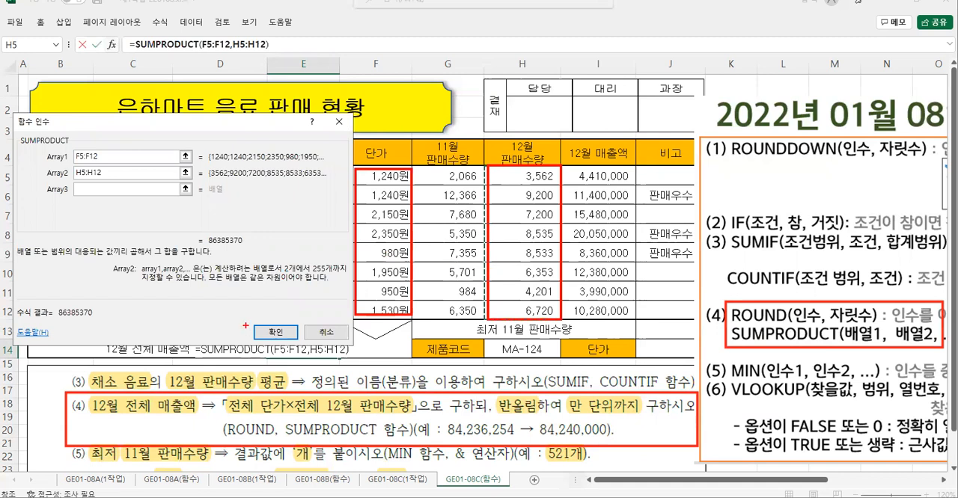
{"action": "left_click_drag", "start_coordinate": [249, 320], "coordinate": [297, 345]}
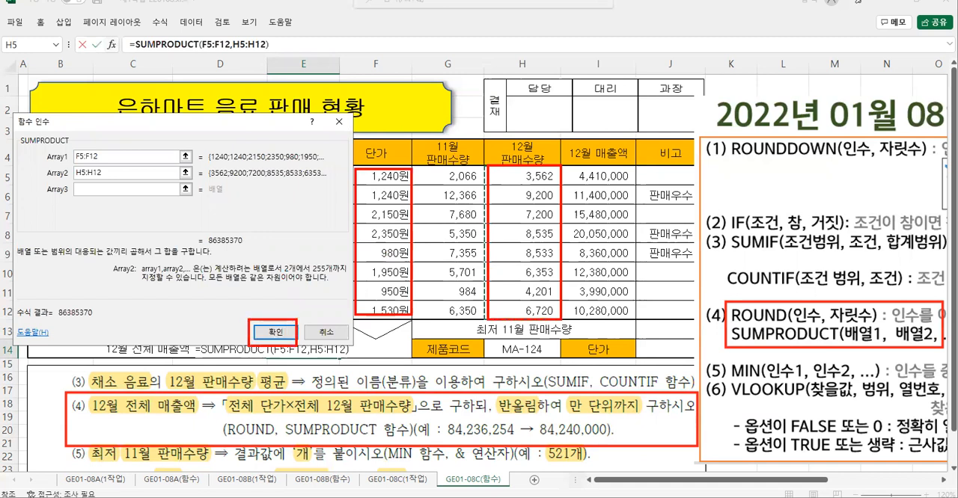
{"action": "left_click", "coordinate": [275, 332]}
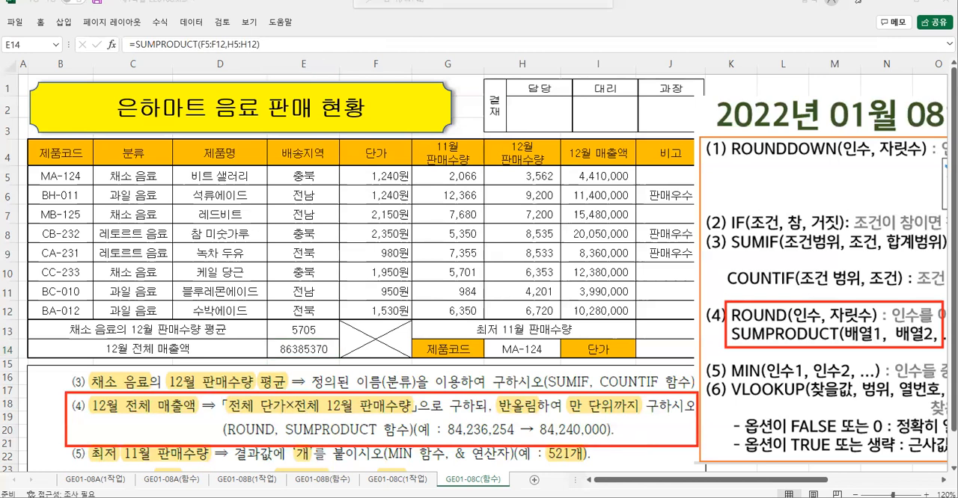
- Paste the copied place-value reference picture and position it over columns G to I beside rows 11 to 14
{"action": "left_click", "coordinate": [370, 253]}
{"action": "key", "text": "ctrl+v"}
{"action": "left_click_drag", "start_coordinate": [499, 272], "coordinate": [593, 327]}
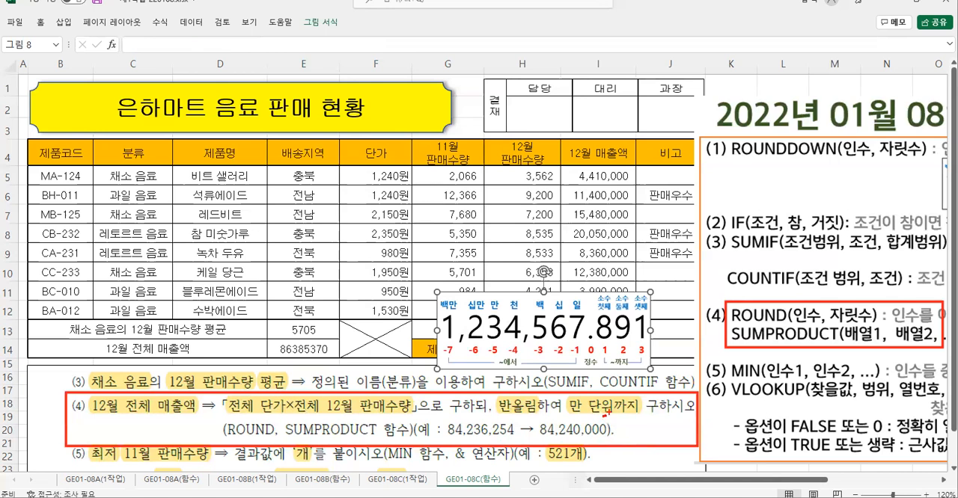
- Examine the place-value picture and the rounding example to determine ROUND's digit argument for 만 단위
{"action": "left_click_drag", "start_coordinate": [591, 416], "coordinate": [576, 426]}
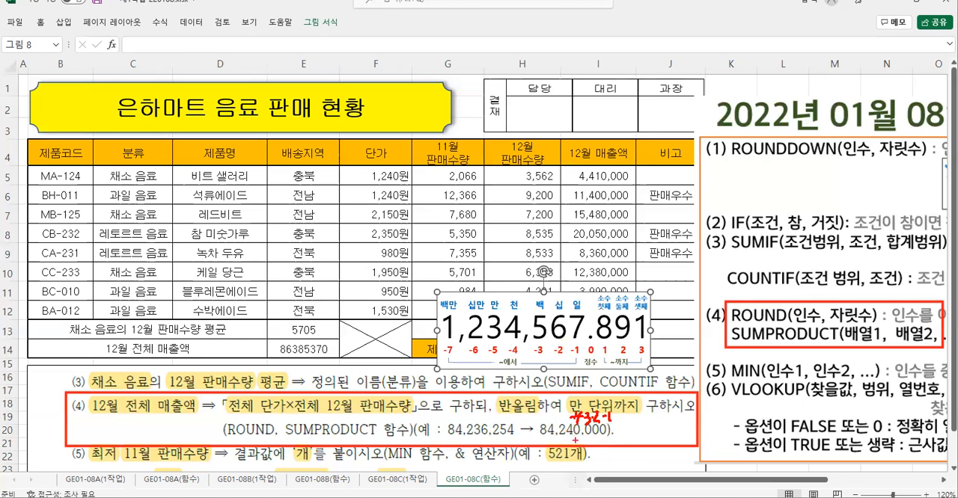
{"action": "left_click_drag", "start_coordinate": [574, 437], "coordinate": [623, 438]}
{"action": "mouse_move", "coordinate": [506, 296]}
{"action": "left_mouse_down"}
{"action": "mouse_move", "coordinate": [513, 363]}
{"action": "mouse_move", "coordinate": [524, 362]}
{"action": "left_mouse_up"}
{"action": "mouse_move", "coordinate": [575, 291]}
{"action": "left_mouse_down"}
{"action": "mouse_move", "coordinate": [577, 275]}
{"action": "mouse_move", "coordinate": [554, 289]}
{"action": "mouse_move", "coordinate": [559, 272]}
{"action": "mouse_move", "coordinate": [509, 291]}
{"action": "mouse_move", "coordinate": [519, 273]}
{"action": "mouse_move", "coordinate": [508, 289]}
{"action": "mouse_move", "coordinate": [522, 276]}
{"action": "left_mouse_up"}
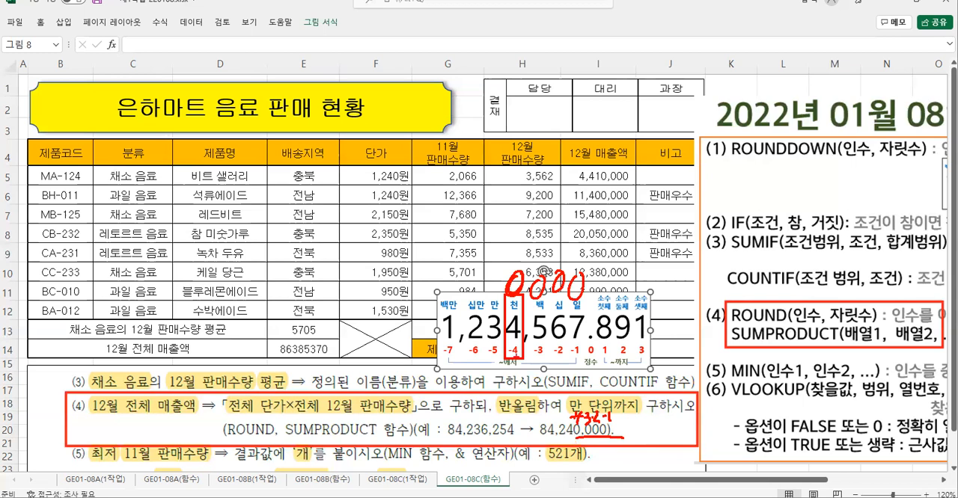
{"action": "mouse_move", "coordinate": [518, 357]}
{"action": "left_mouse_down"}
{"action": "mouse_move", "coordinate": [496, 353]}
{"action": "mouse_move", "coordinate": [519, 349]}
{"action": "left_mouse_up"}
{"action": "mouse_move", "coordinate": [580, 415]}
{"action": "left_mouse_down"}
{"action": "mouse_move", "coordinate": [619, 411]}
{"action": "mouse_move", "coordinate": [597, 419]}
{"action": "left_mouse_up"}
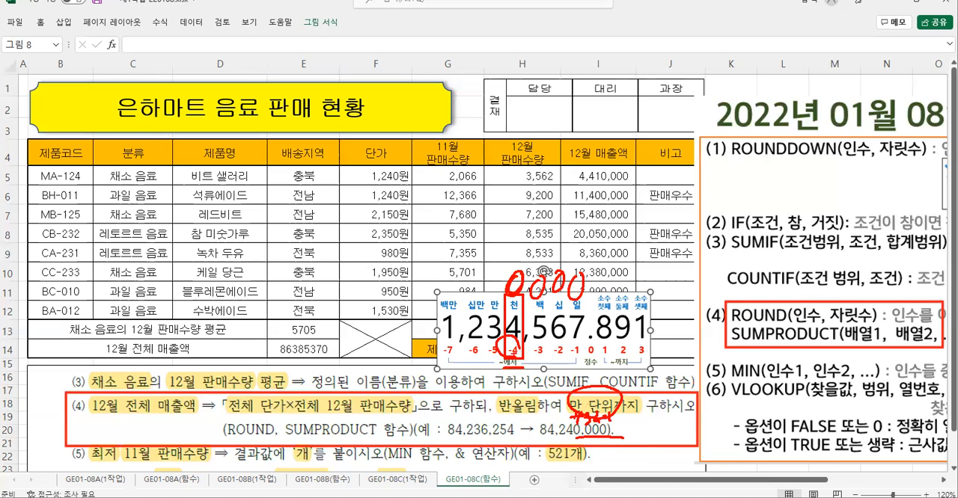
{"action": "key", "text": "e"}
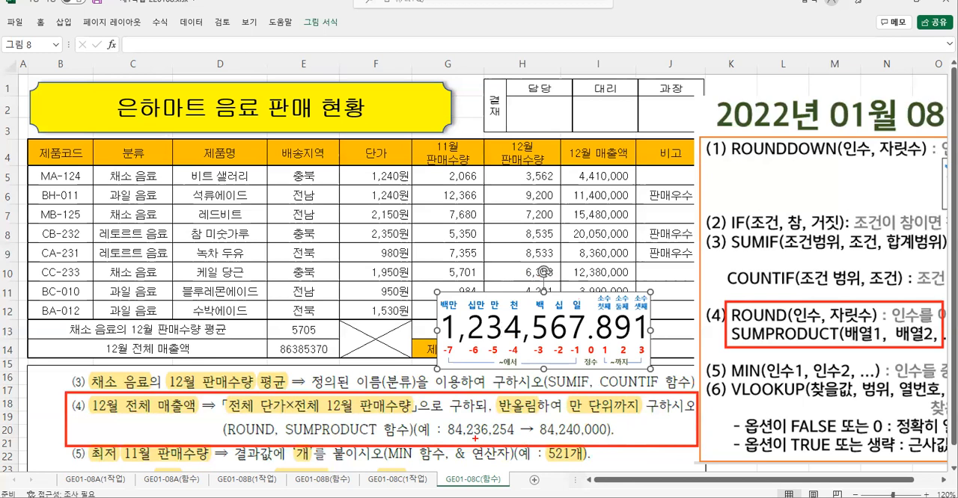
{"action": "left_click_drag", "start_coordinate": [619, 430], "coordinate": [639, 429]}
{"action": "left_click_drag", "start_coordinate": [646, 417], "coordinate": [661, 431]}
{"action": "left_click_drag", "start_coordinate": [653, 414], "coordinate": [648, 451]}
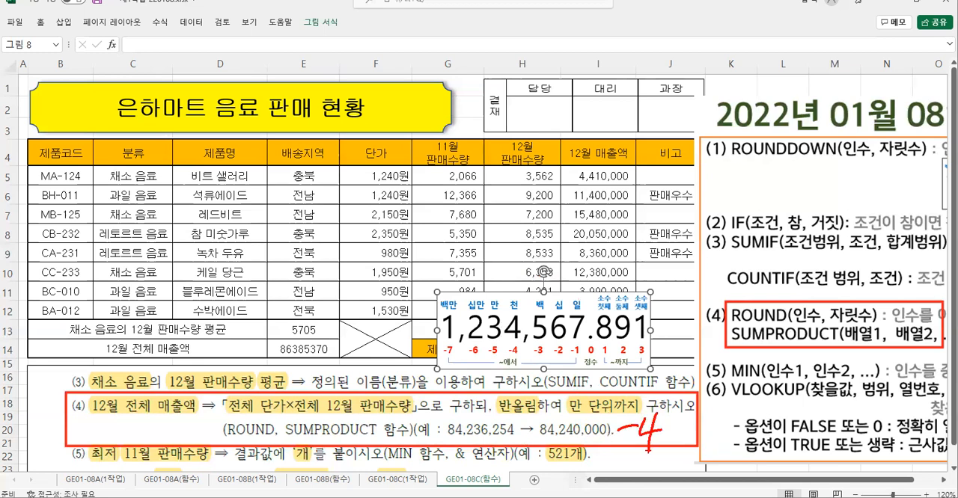
{"action": "key", "text": "e"}
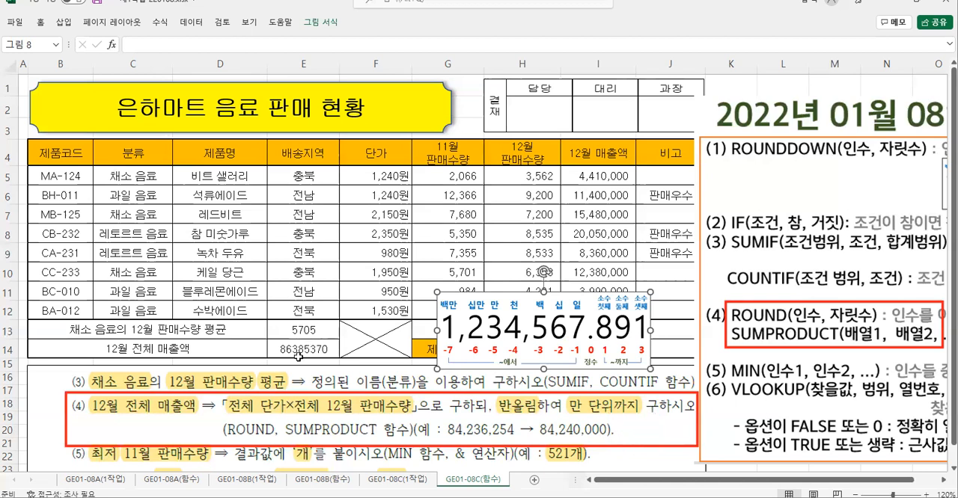
- Cut the SUMPRODUCT expression out of E14's formula and start a ROUND function after the equals sign
{"action": "left_click", "coordinate": [298, 354]}
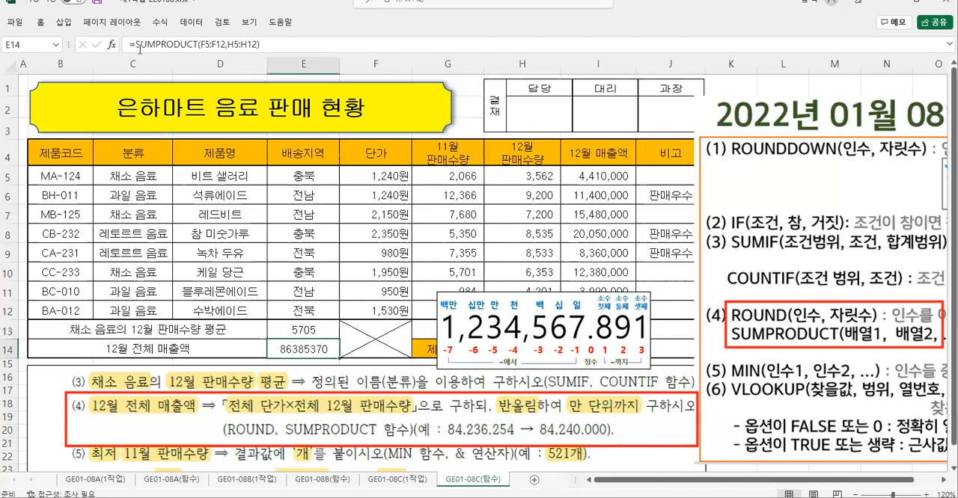
{"action": "left_click_drag", "start_coordinate": [135, 44], "coordinate": [298, 45]}
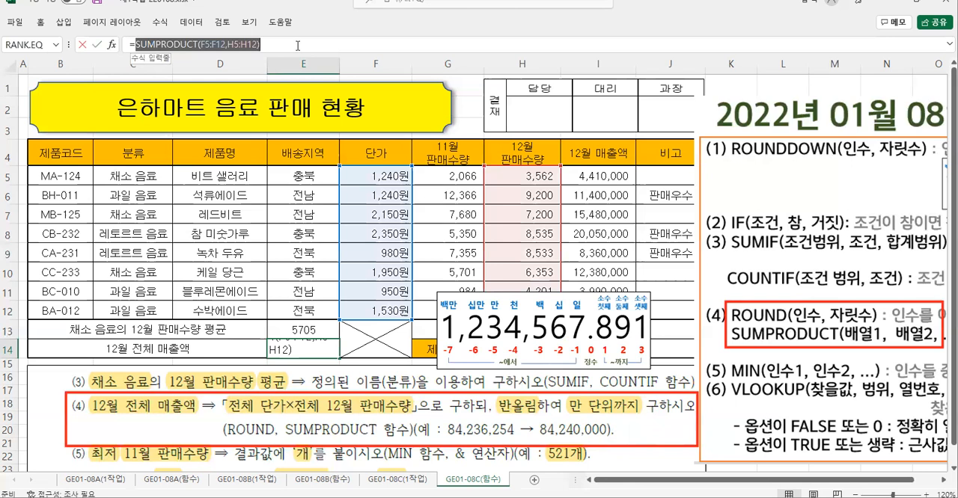
{"action": "right_click", "coordinate": [199, 43]}
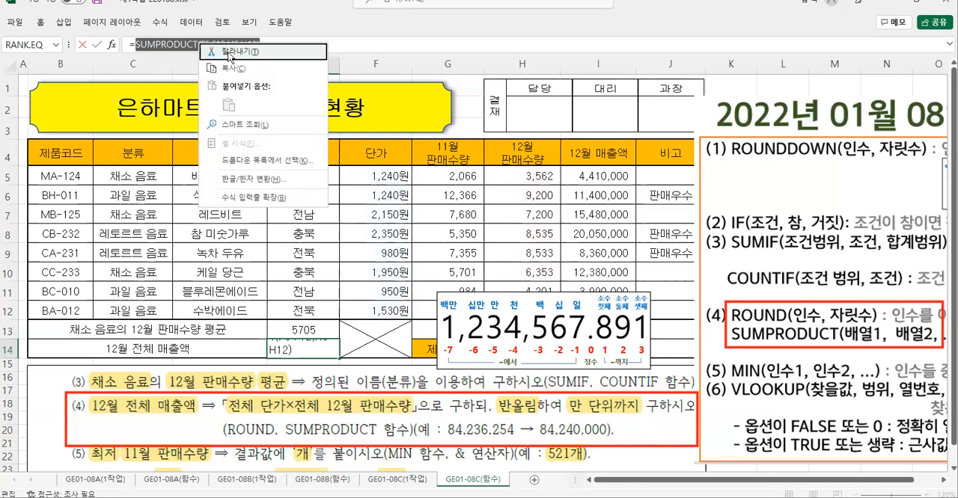
{"action": "left_click", "coordinate": [229, 53]}
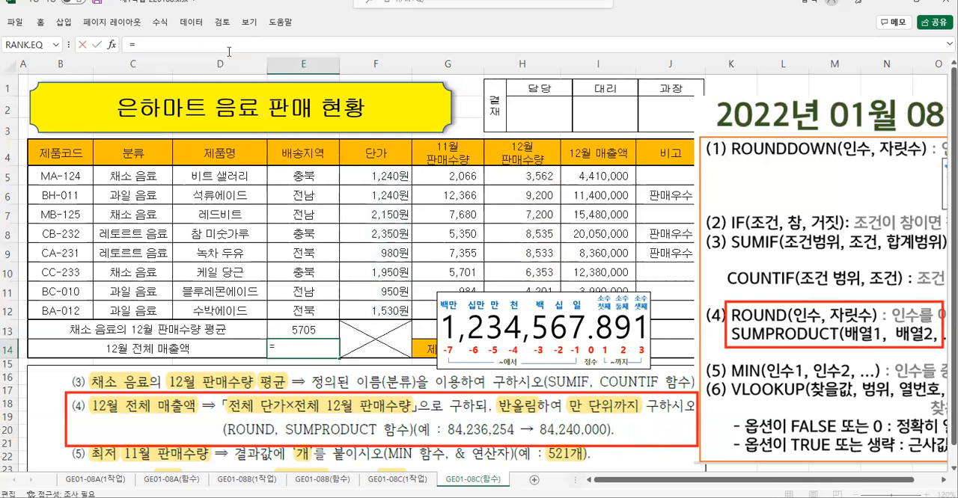
{"action": "type", "text": "ro"}
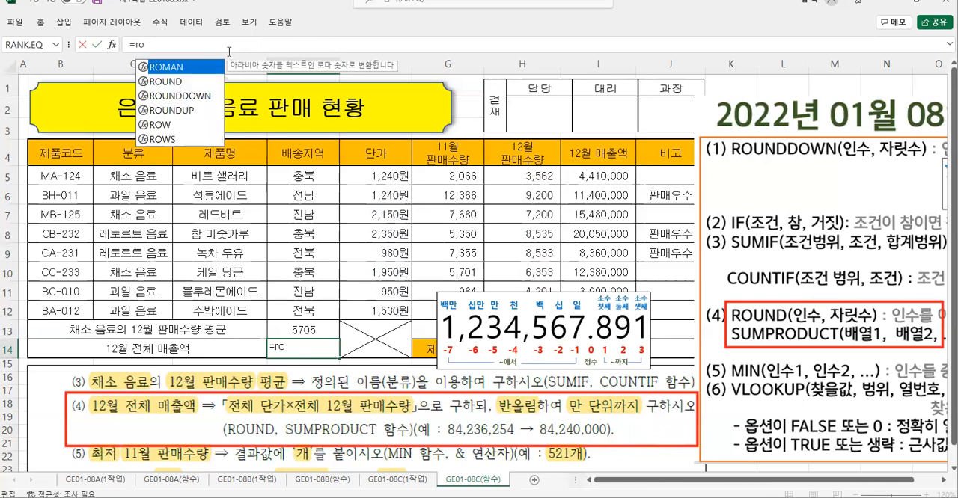
{"action": "double_click", "coordinate": [175, 83]}
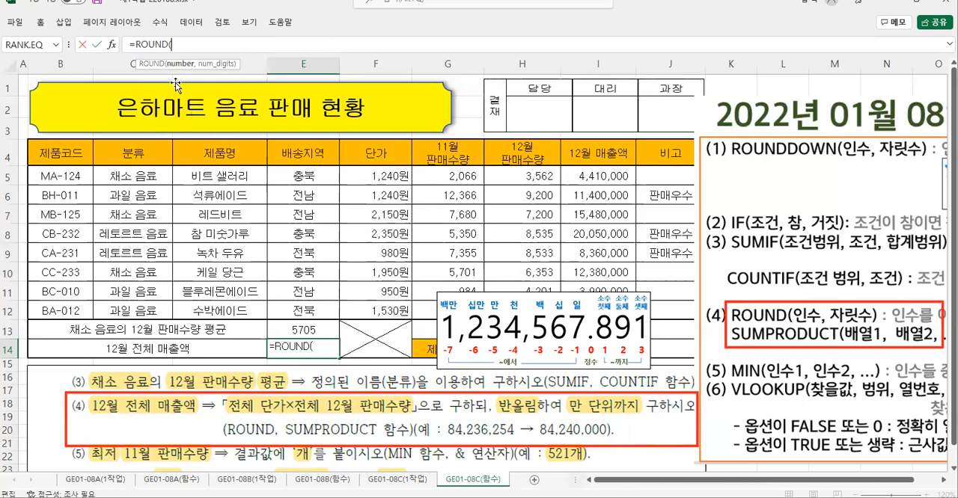
- Set ROUND's Number to SUMPRODUCT(F5:F12,H5:H12) and Num_digits to -4, and confirm the function for E14
{"action": "left_click", "coordinate": [111, 44]}
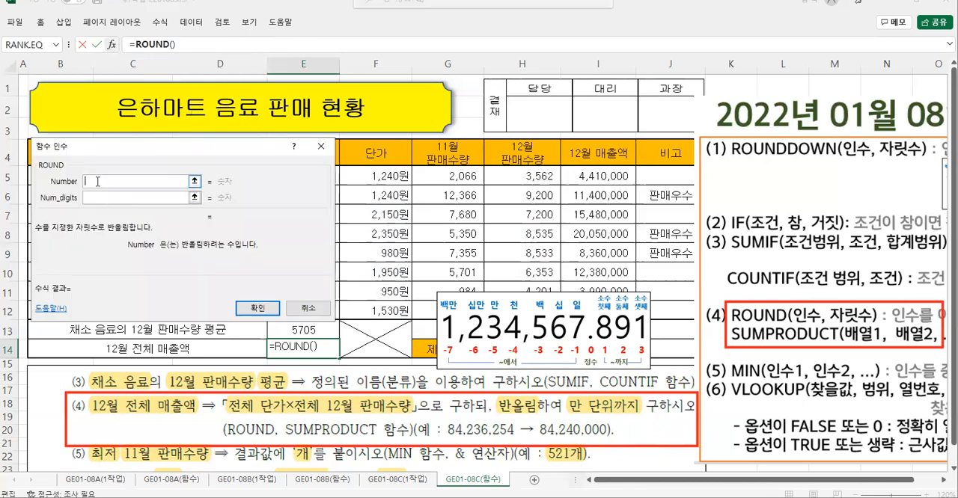
{"action": "type", "text": "SUMPRODUCT(F5:F12,H5:H12)"}
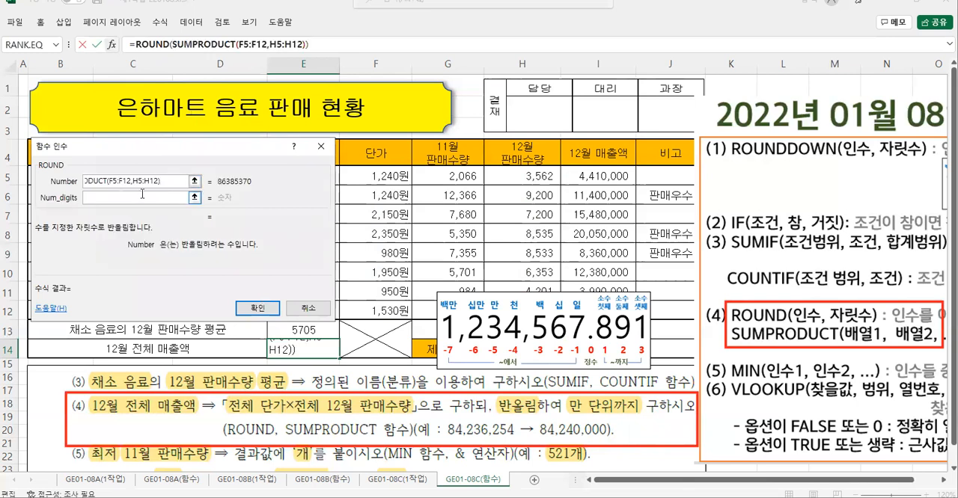
{"action": "left_click", "coordinate": [123, 201]}
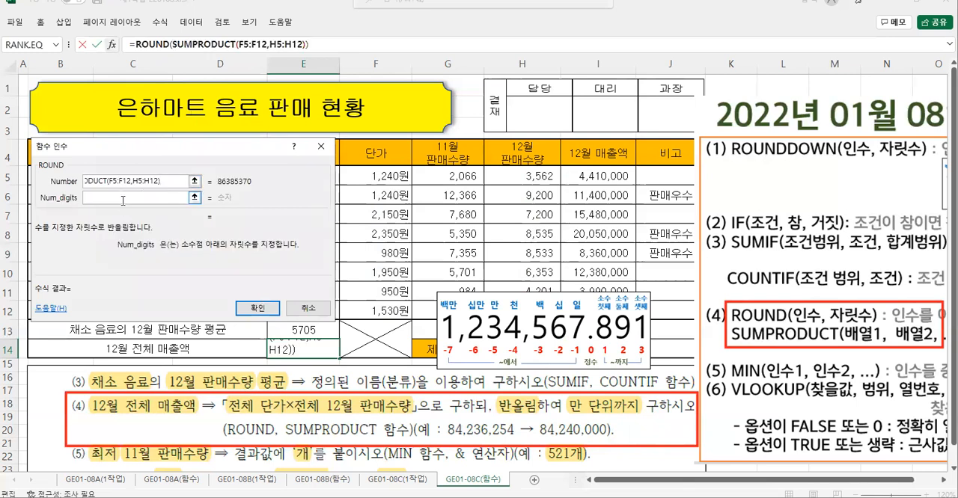
{"action": "type", "text": "-4"}
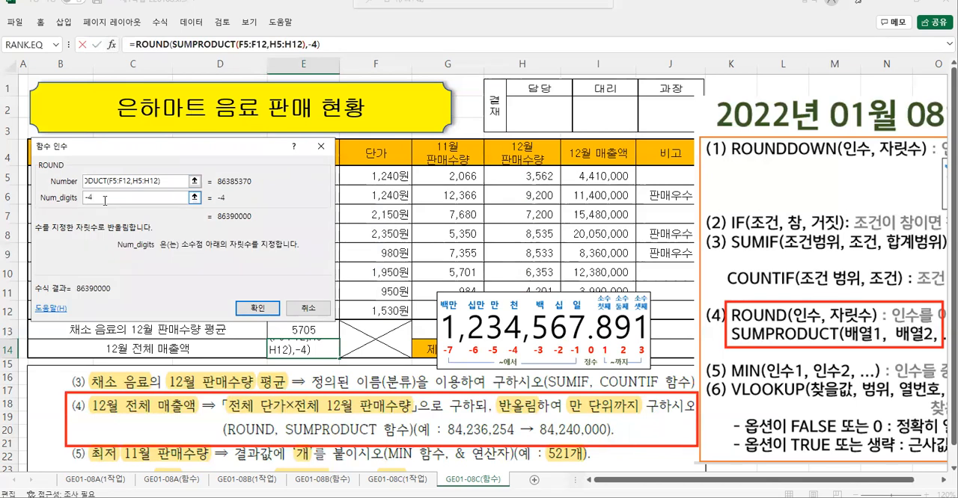
{"action": "left_click", "coordinate": [257, 307]}
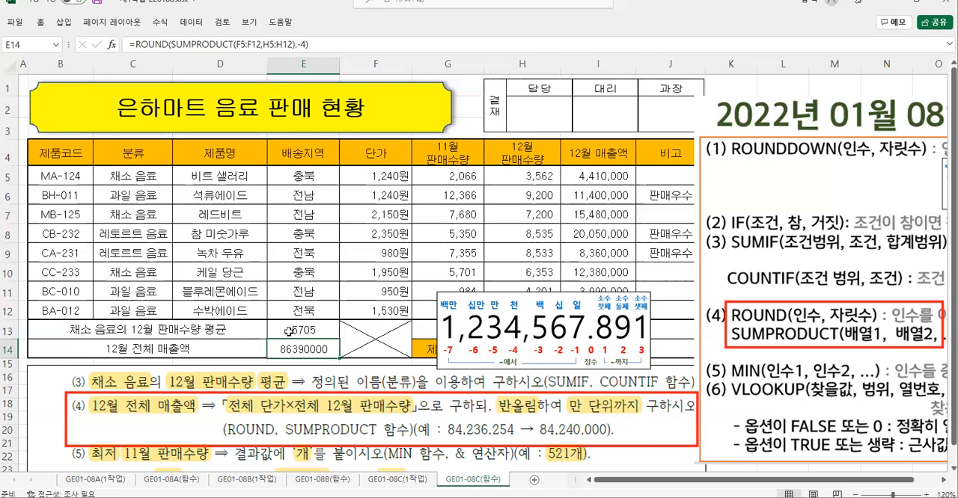
- Apply the comma thousands format to E13:E14 and check each of the two cells
{"action": "left_click_drag", "start_coordinate": [284, 329], "coordinate": [283, 349]}
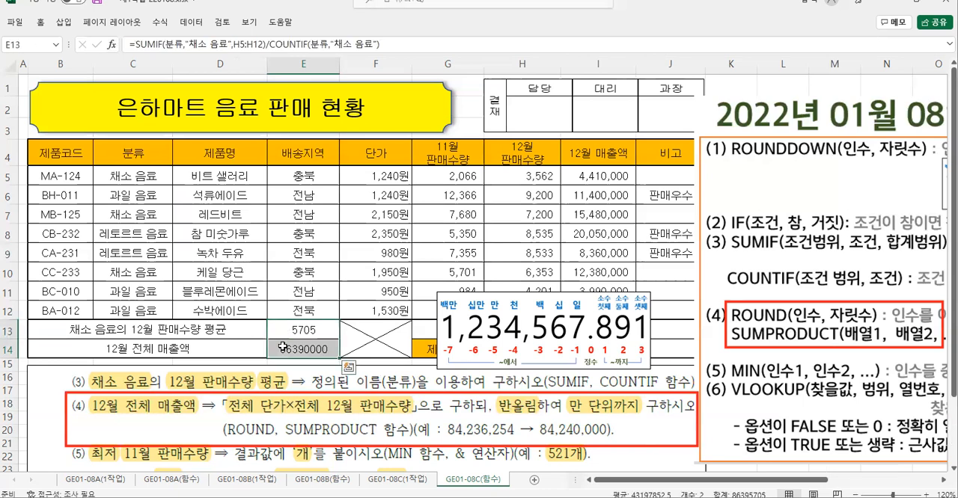
{"action": "right_click", "coordinate": [283, 349]}
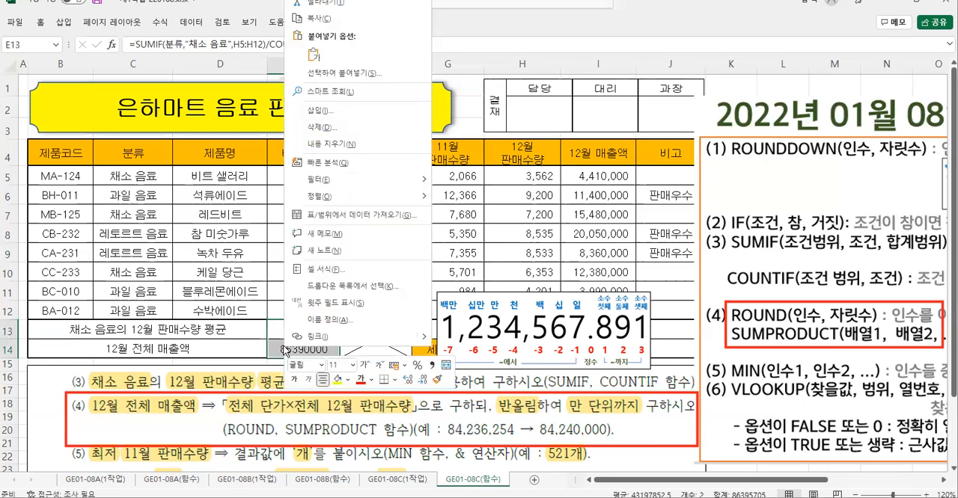
{"action": "left_click", "coordinate": [433, 369]}
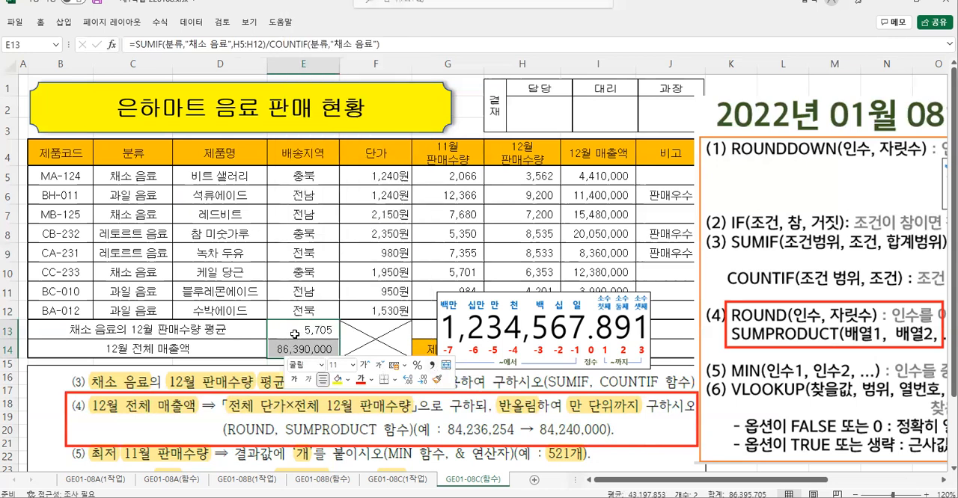
{"action": "left_click", "coordinate": [295, 335]}
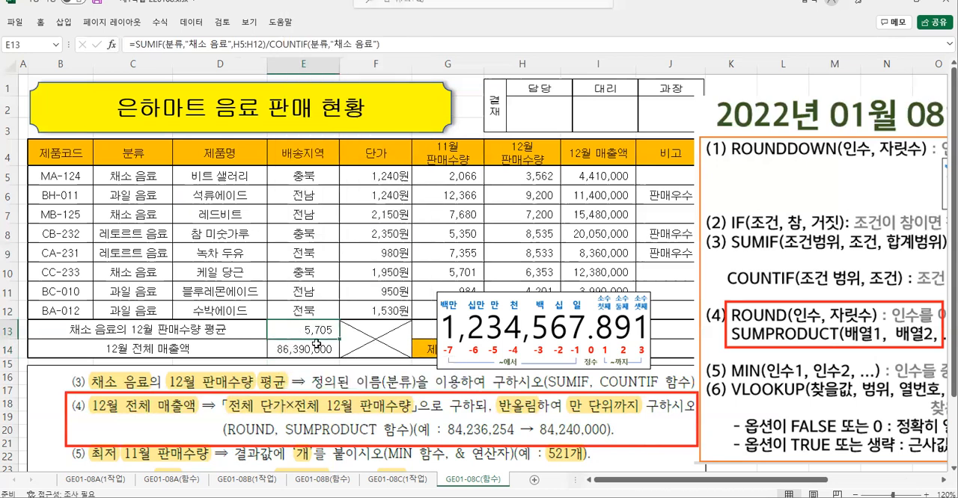
{"action": "left_click", "coordinate": [295, 346]}
{"action": "left_click", "coordinate": [292, 331]}
{"action": "left_click", "coordinate": [298, 350]}
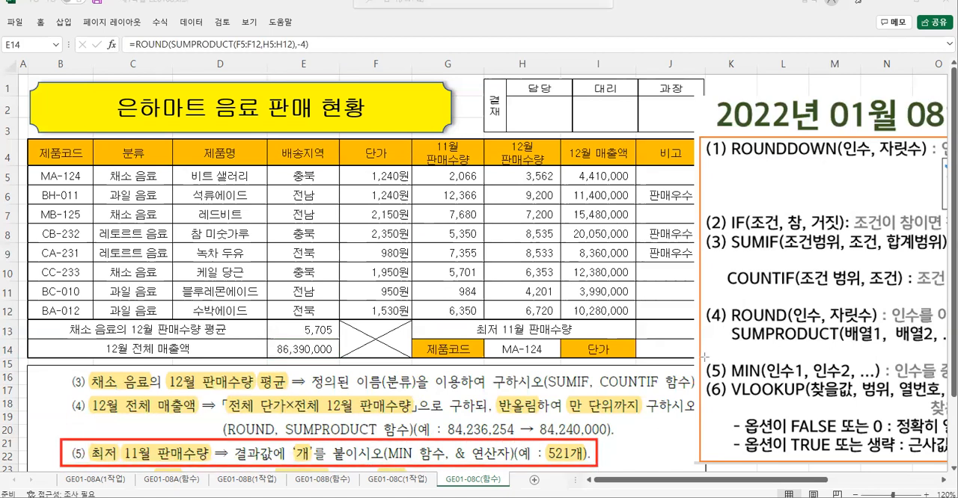
- Enter a MIN function in J13 for 최저 11월 판매수량 with Number1 set to G5:G12
{"action": "left_click_drag", "start_coordinate": [727, 356], "coordinate": [889, 382]}
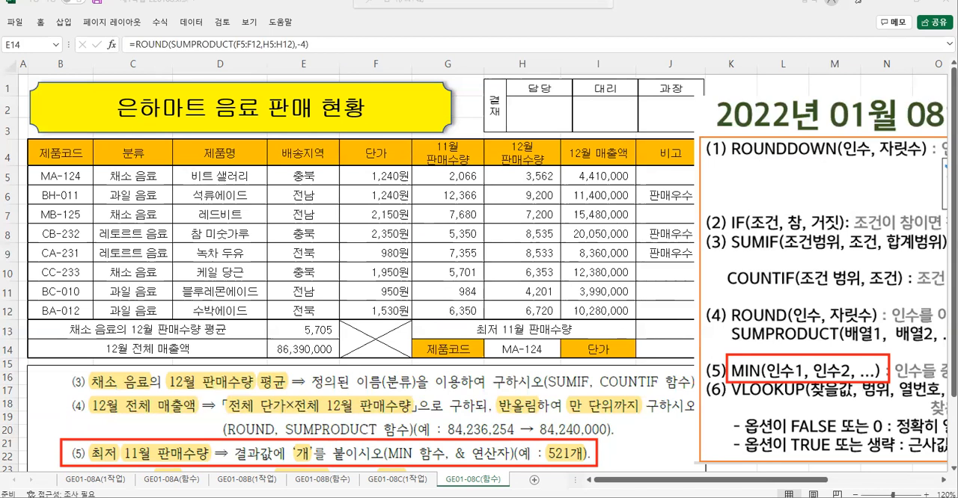
{"action": "left_click", "coordinate": [660, 332]}
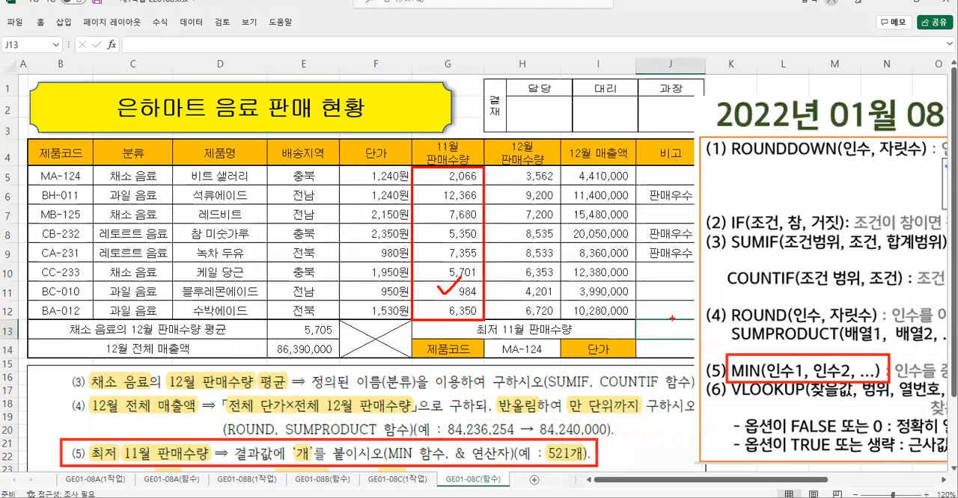
{"action": "type", "text": "="}
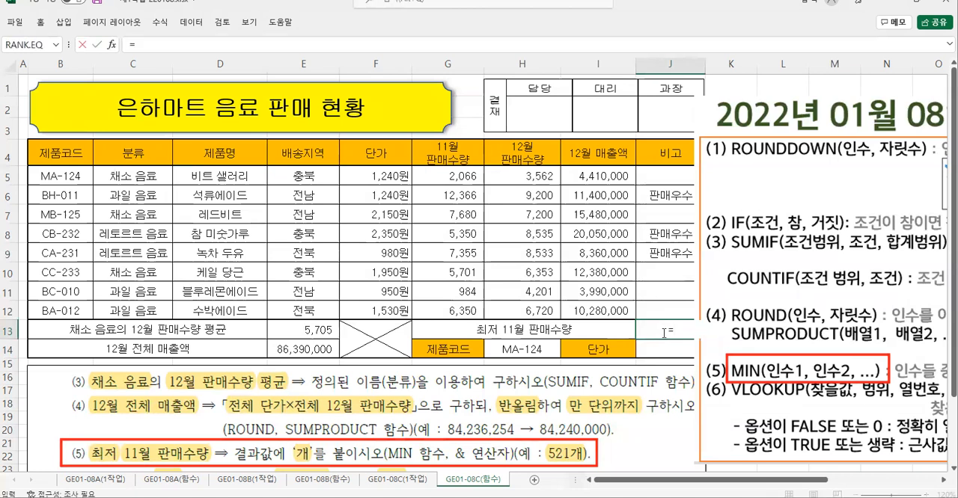
{"action": "type", "text": "m"}
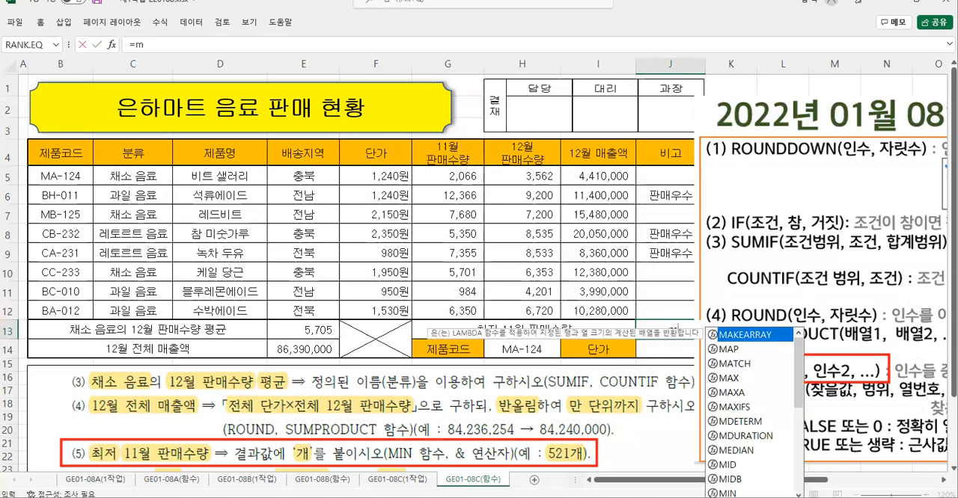
{"action": "type", "text": "in("}
{"action": "left_click", "coordinate": [111, 44]}
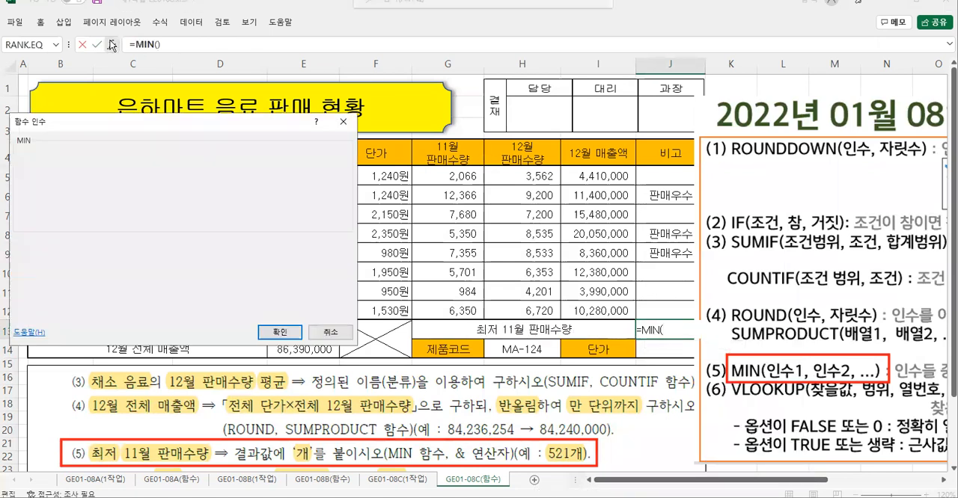
{"action": "left_click_drag", "start_coordinate": [441, 175], "coordinate": [448, 306]}
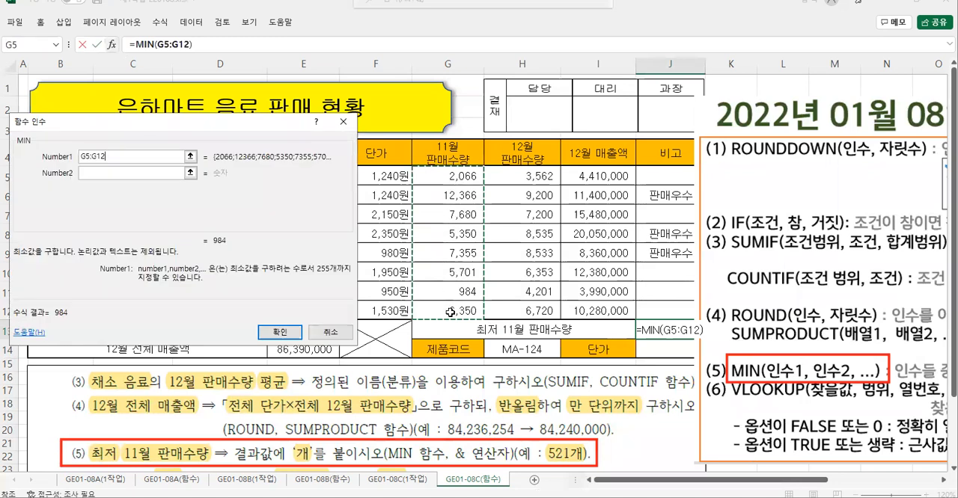
{"action": "left_click", "coordinate": [271, 330]}
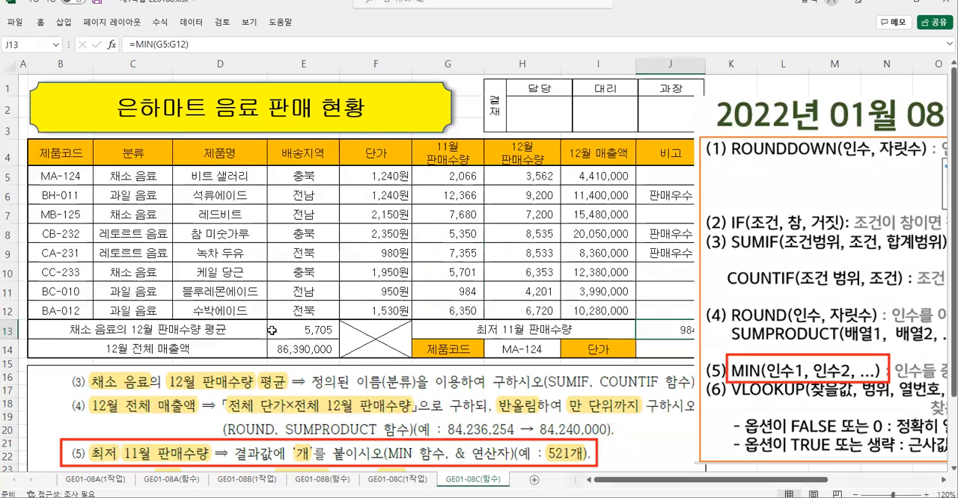
- Move the function summary picture slightly away from the table so that column J is fully uncovered
{"action": "left_click_drag", "start_coordinate": [762, 192], "coordinate": [783, 197]}
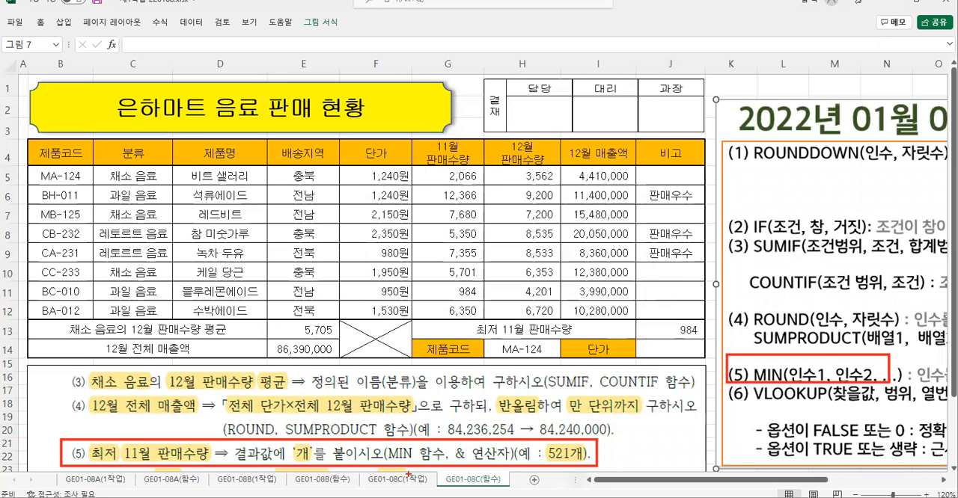
{"action": "mouse_move", "coordinate": [314, 468]}
{"action": "left_mouse_down"}
{"action": "mouse_move", "coordinate": [268, 451]}
{"action": "mouse_move", "coordinate": [318, 465]}
{"action": "left_mouse_up"}
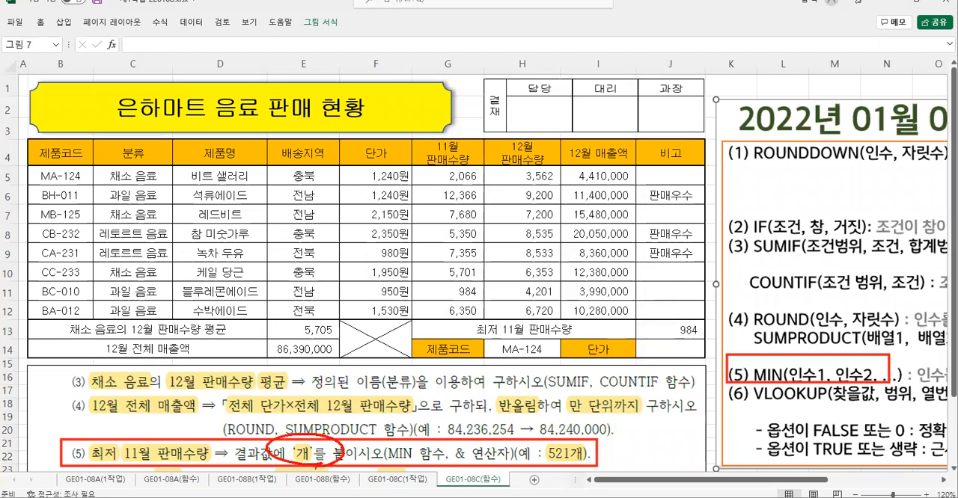
{"action": "key", "text": "Escape"}
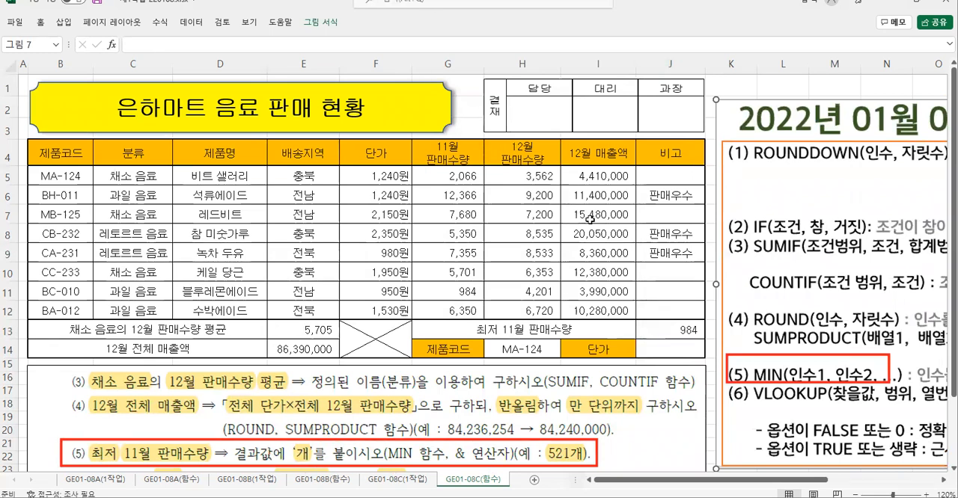
- Append &"개" to the MIN formula in J13 and confirm it
{"action": "left_click", "coordinate": [654, 332]}
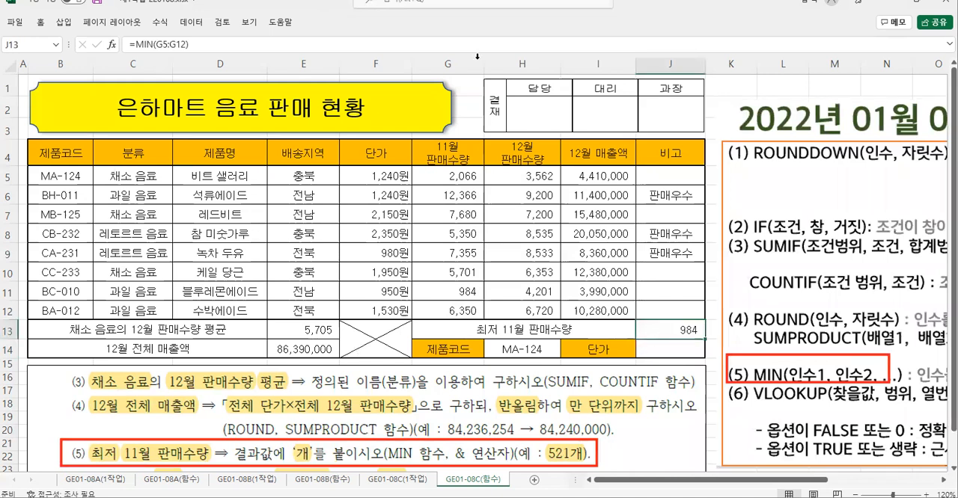
{"action": "left_click", "coordinate": [187, 45]}
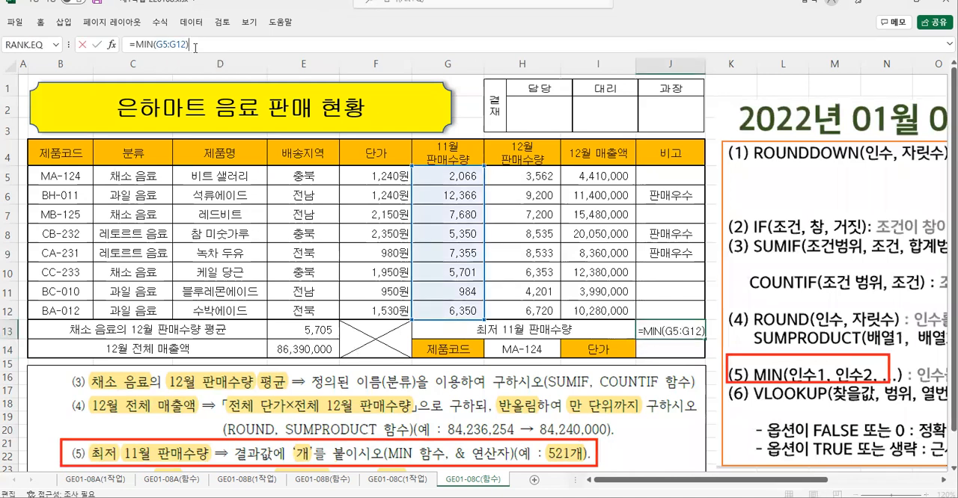
{"action": "type", "text": "&\"개"}
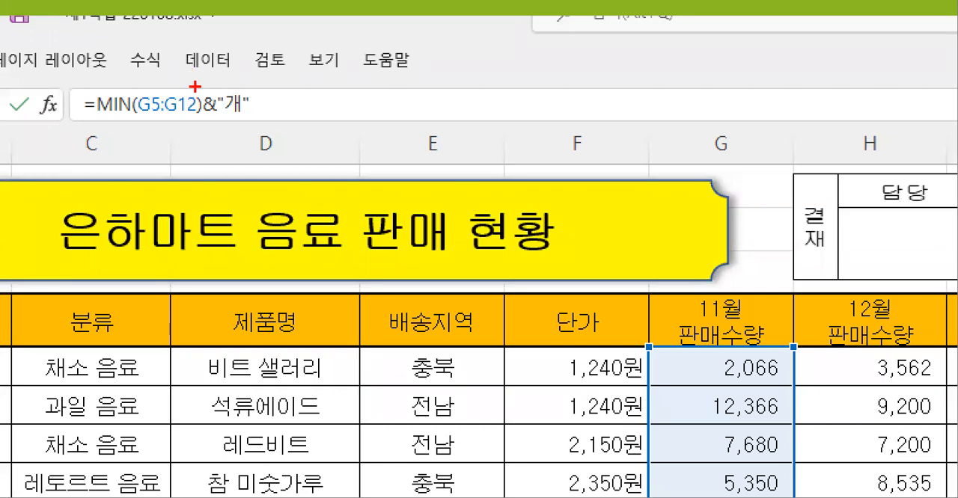
{"action": "left_click_drag", "start_coordinate": [194, 87], "coordinate": [272, 119]}
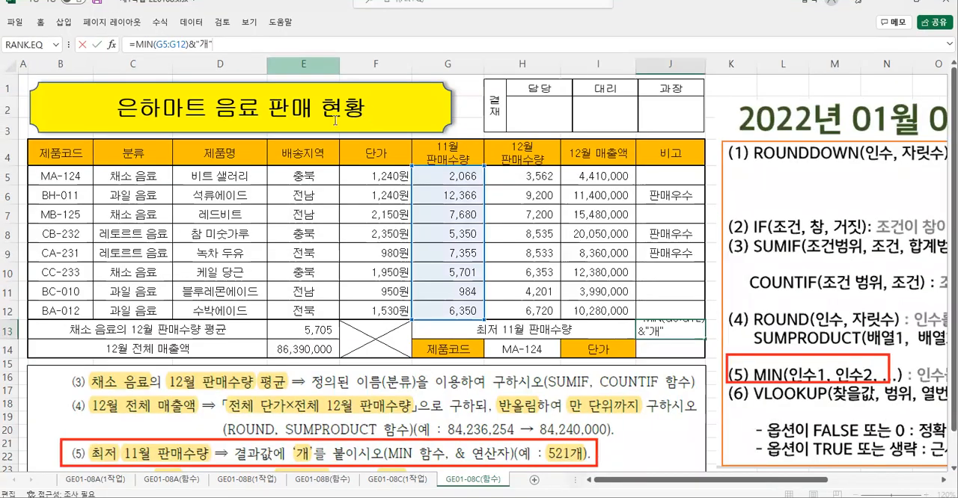
{"action": "left_click", "coordinate": [98, 44]}
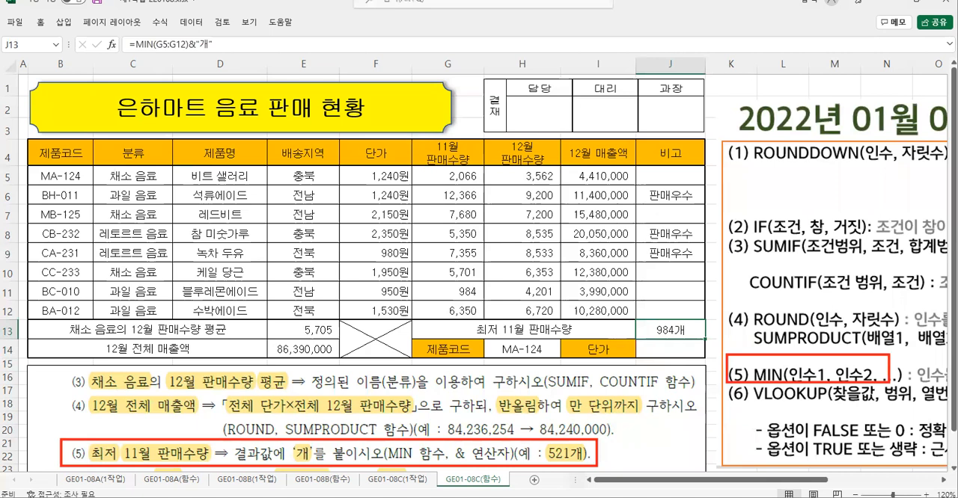
- Crop the upper part of the instruction picture so it starts at item (5), and move it up directly below the table
{"action": "left_click", "coordinate": [365, 395]}
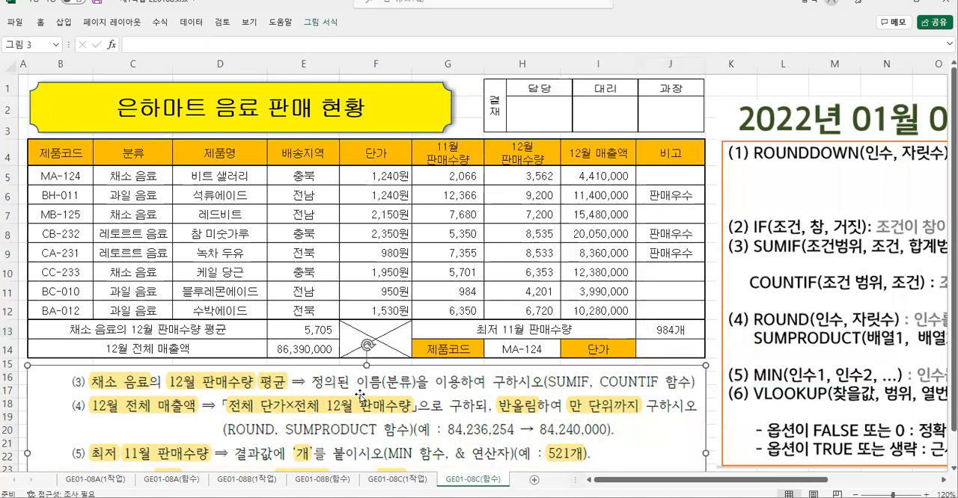
{"action": "left_click", "coordinate": [320, 23]}
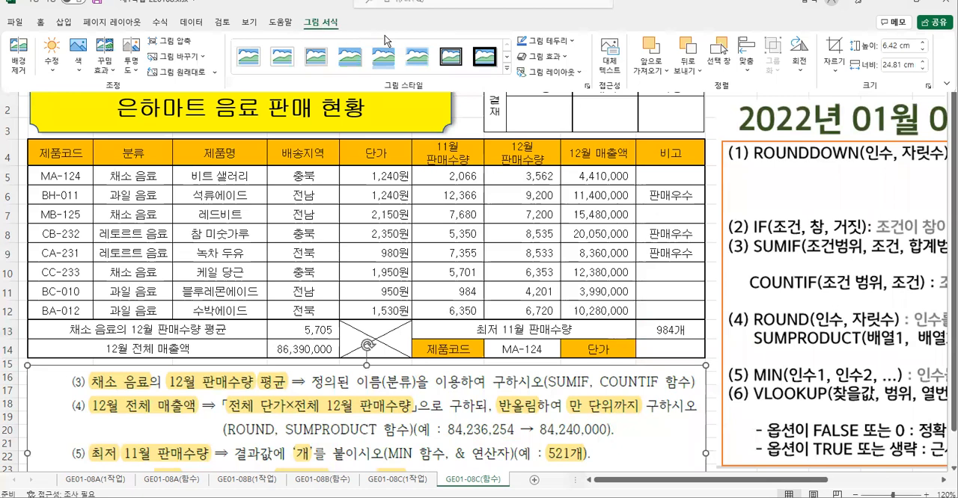
{"action": "left_click", "coordinate": [833, 54]}
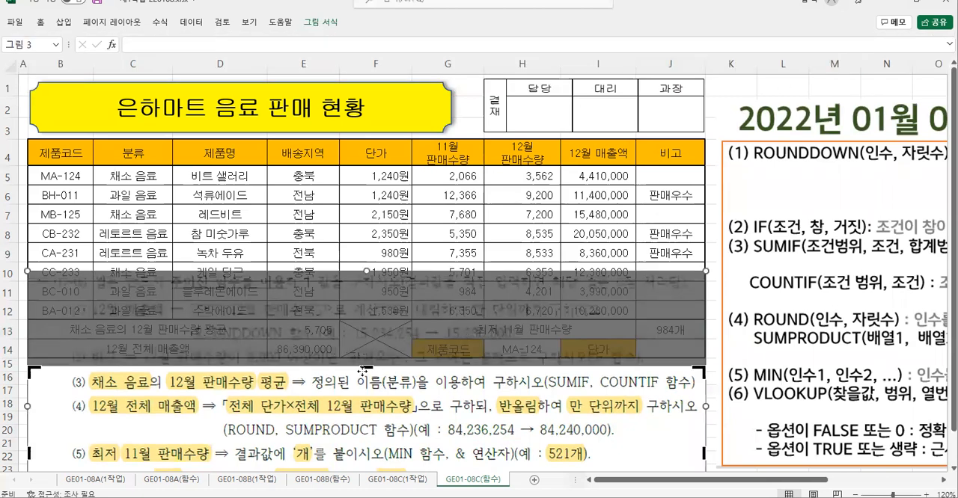
{"action": "left_click_drag", "start_coordinate": [366, 368], "coordinate": [362, 443]}
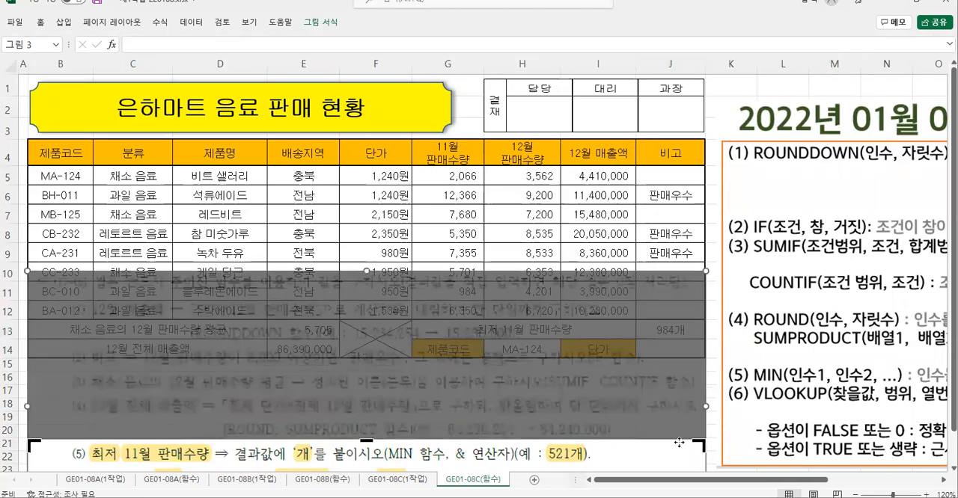
{"action": "left_click", "coordinate": [719, 454]}
{"action": "left_click_drag", "start_coordinate": [555, 457], "coordinate": [556, 385]}
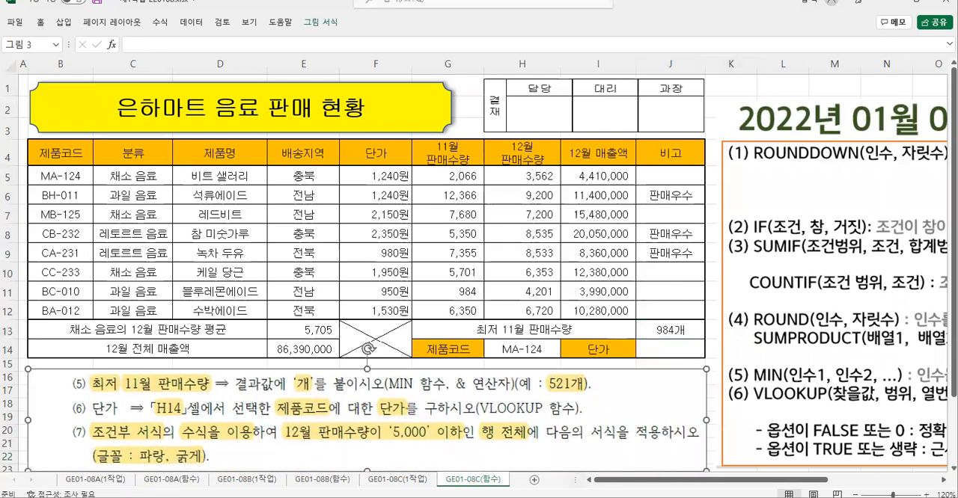
- Shift the function summary picture slightly closer to the table and select J14, the result cell for 단가
{"action": "mouse_move", "coordinate": [58, 395]}
{"action": "left_mouse_down"}
{"action": "mouse_move", "coordinate": [78, 419]}
{"action": "mouse_move", "coordinate": [596, 423]}
{"action": "left_mouse_up"}
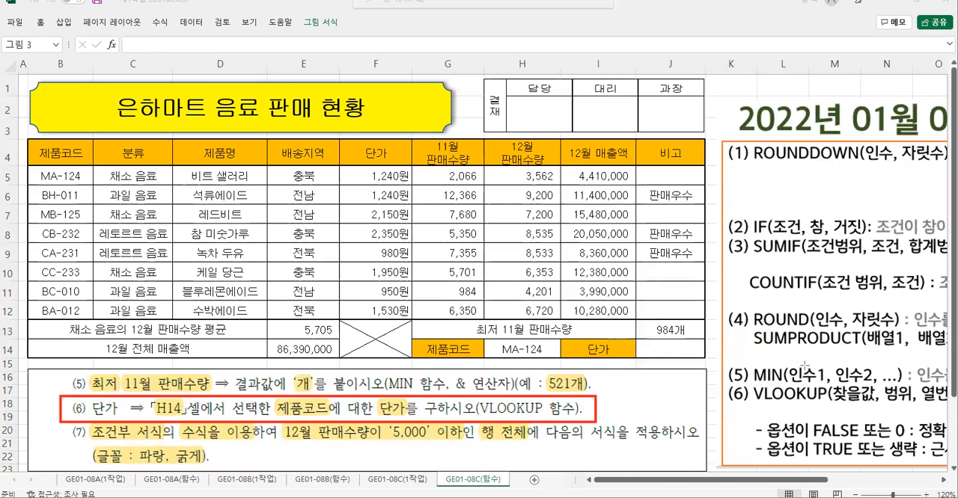
{"action": "left_click", "coordinate": [782, 177]}
{"action": "left_click_drag", "start_coordinate": [798, 176], "coordinate": [793, 179]}
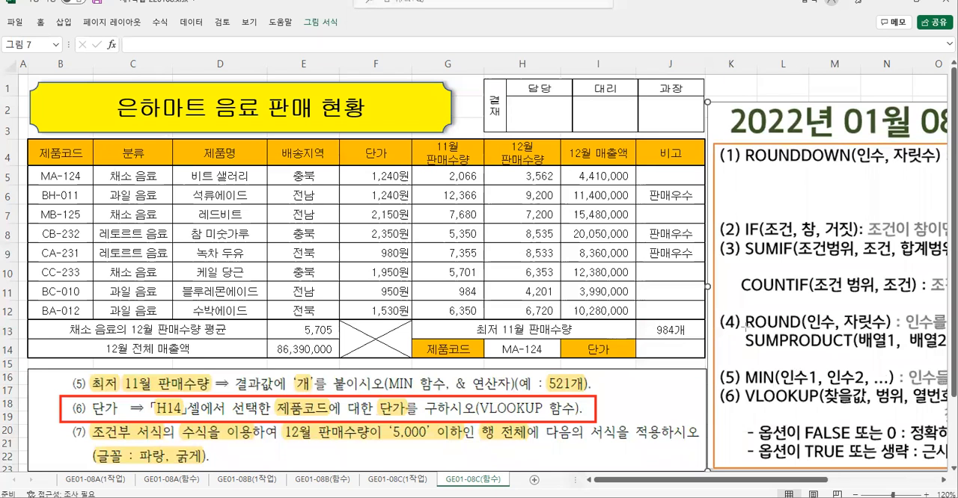
{"action": "left_click_drag", "start_coordinate": [736, 383], "coordinate": [773, 406]}
{"action": "left_click_drag", "start_coordinate": [897, 410], "coordinate": [953, 409]}
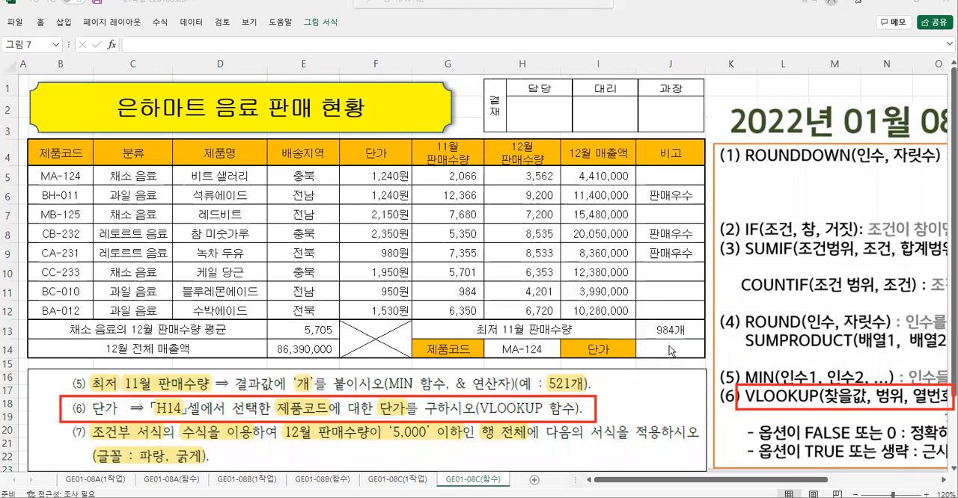
{"action": "left_click", "coordinate": [662, 351]}
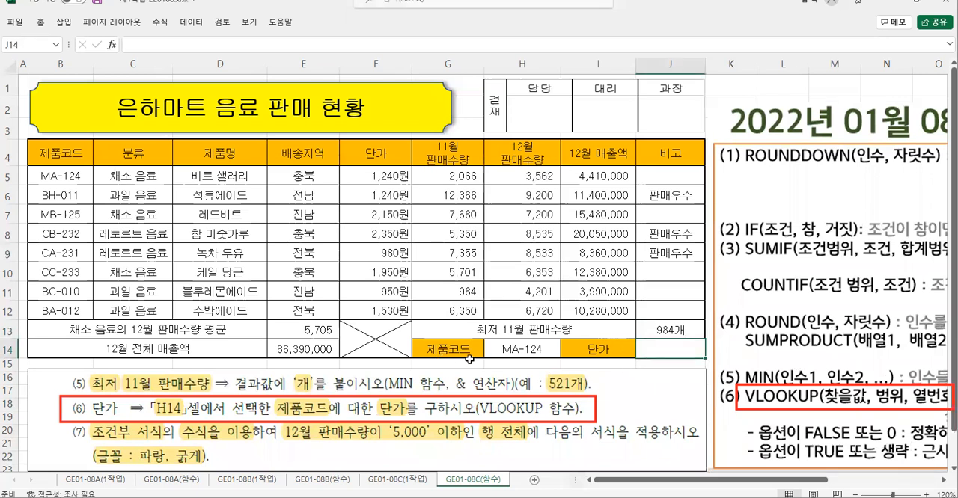
{"action": "left_click_drag", "start_coordinate": [486, 338], "coordinate": [562, 361]}
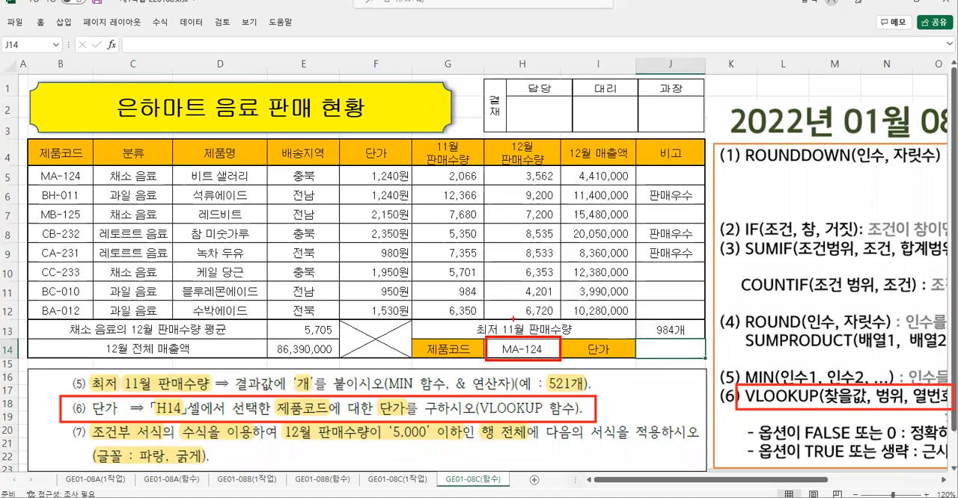
{"action": "mouse_move", "coordinate": [500, 335]}
{"action": "left_mouse_down"}
{"action": "mouse_move", "coordinate": [514, 309]}
{"action": "mouse_move", "coordinate": [513, 339]}
{"action": "left_mouse_up"}
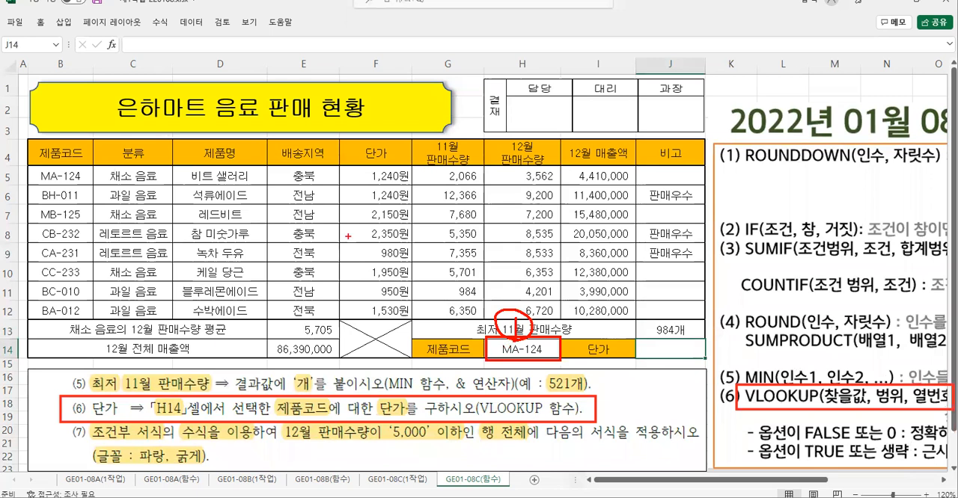
{"action": "mouse_move", "coordinate": [58, 166]}
{"action": "left_mouse_down"}
{"action": "mouse_move", "coordinate": [90, 179]}
{"action": "mouse_move", "coordinate": [33, 169]}
{"action": "mouse_move", "coordinate": [351, 312]}
{"action": "mouse_move", "coordinate": [557, 317]}
{"action": "left_mouse_up"}
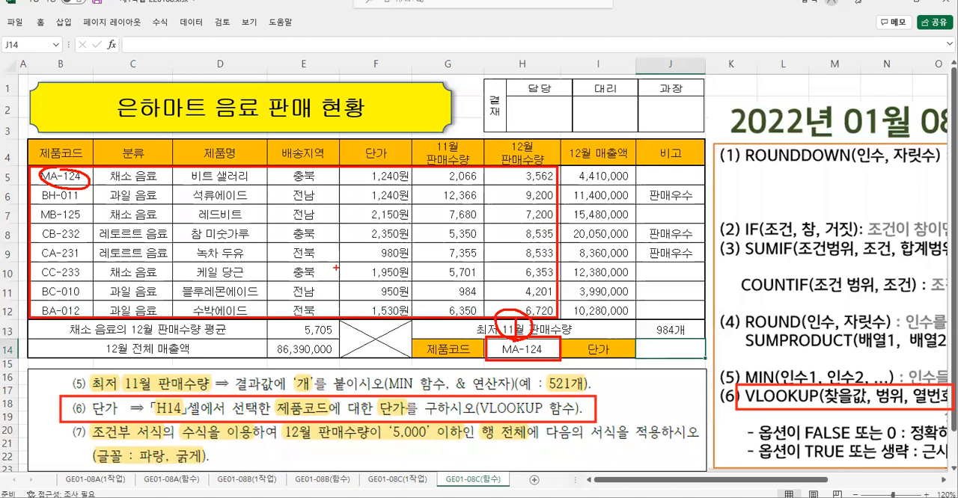
{"action": "mouse_move", "coordinate": [311, 257]}
{"action": "left_mouse_down"}
{"action": "mouse_move", "coordinate": [292, 216]}
{"action": "mouse_move", "coordinate": [314, 253]}
{"action": "left_mouse_up"}
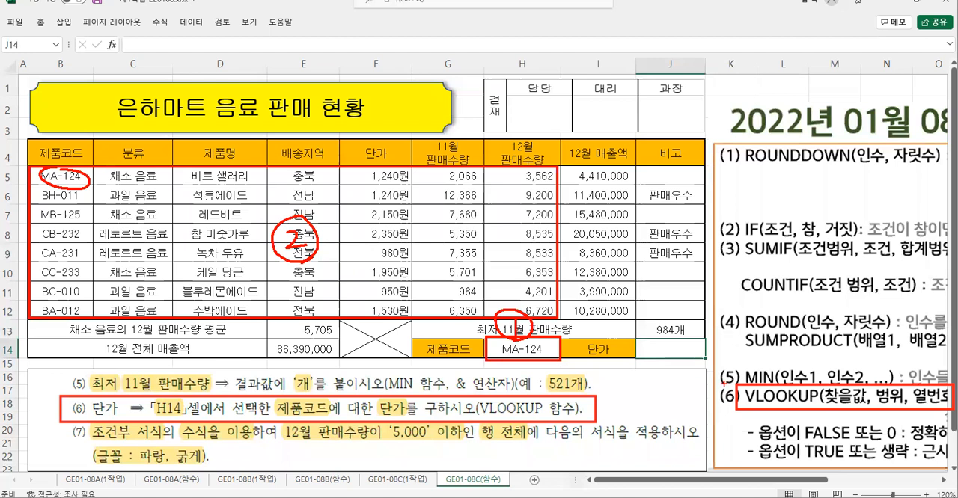
{"action": "mouse_move", "coordinate": [615, 366]}
{"action": "left_mouse_down"}
{"action": "mouse_move", "coordinate": [574, 346]}
{"action": "mouse_move", "coordinate": [610, 370]}
{"action": "left_mouse_up"}
{"action": "mouse_move", "coordinate": [344, 139]}
{"action": "left_mouse_down"}
{"action": "mouse_move", "coordinate": [364, 157]}
{"action": "mouse_move", "coordinate": [408, 166]}
{"action": "left_mouse_up"}
{"action": "left_click_drag", "start_coordinate": [77, 203], "coordinate": [65, 223]}
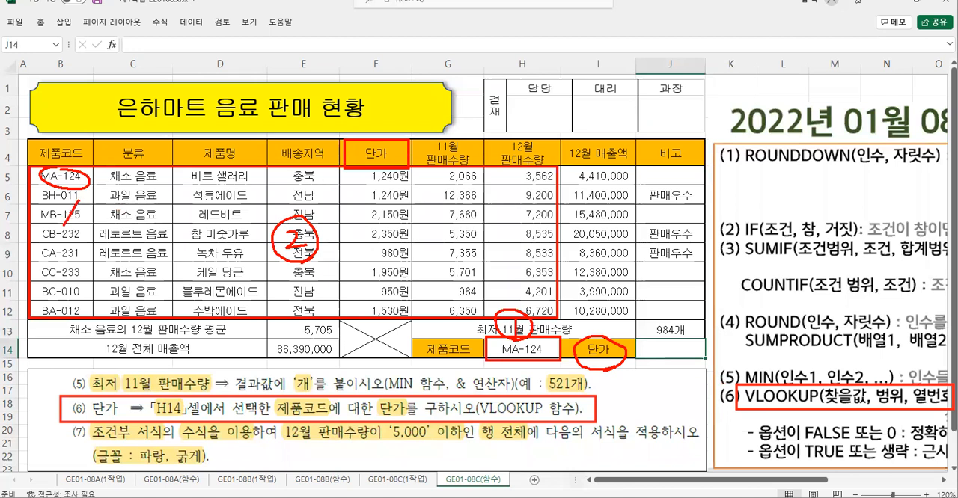
{"action": "left_click_drag", "start_coordinate": [120, 202], "coordinate": [164, 221]}
{"action": "mouse_move", "coordinate": [154, 219]}
{"action": "left_mouse_down"}
{"action": "mouse_move", "coordinate": [187, 218]}
{"action": "mouse_move", "coordinate": [212, 196]}
{"action": "mouse_move", "coordinate": [232, 215]}
{"action": "mouse_move", "coordinate": [230, 238]}
{"action": "left_mouse_up"}
{"action": "mouse_move", "coordinate": [302, 187]}
{"action": "left_mouse_down"}
{"action": "mouse_move", "coordinate": [327, 199]}
{"action": "mouse_move", "coordinate": [311, 214]}
{"action": "left_mouse_up"}
{"action": "mouse_move", "coordinate": [362, 193]}
{"action": "left_mouse_down"}
{"action": "mouse_move", "coordinate": [359, 224]}
{"action": "mouse_move", "coordinate": [410, 196]}
{"action": "left_mouse_up"}
{"action": "left_click_drag", "start_coordinate": [625, 318], "coordinate": [619, 331]}
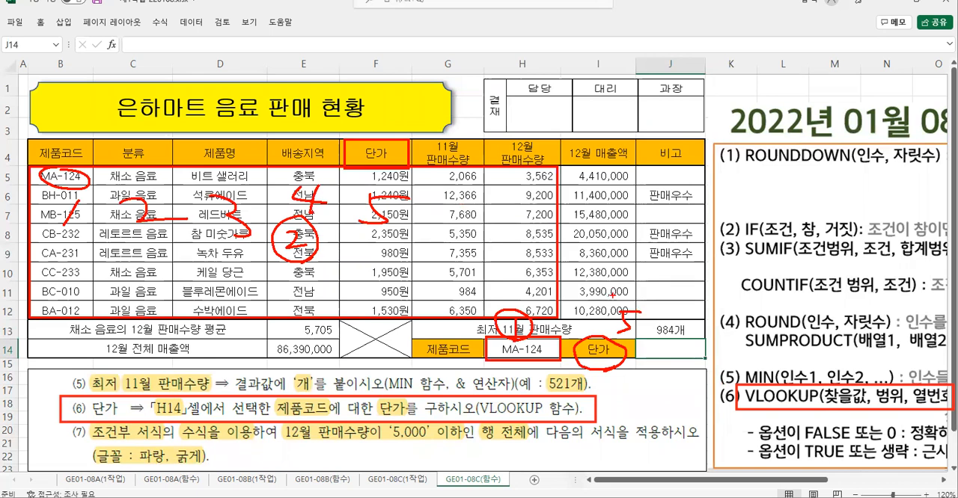
{"action": "mouse_move", "coordinate": [647, 297]}
{"action": "left_mouse_down"}
{"action": "mouse_move", "coordinate": [658, 308]}
{"action": "mouse_move", "coordinate": [681, 297]}
{"action": "mouse_move", "coordinate": [670, 311]}
{"action": "left_mouse_up"}
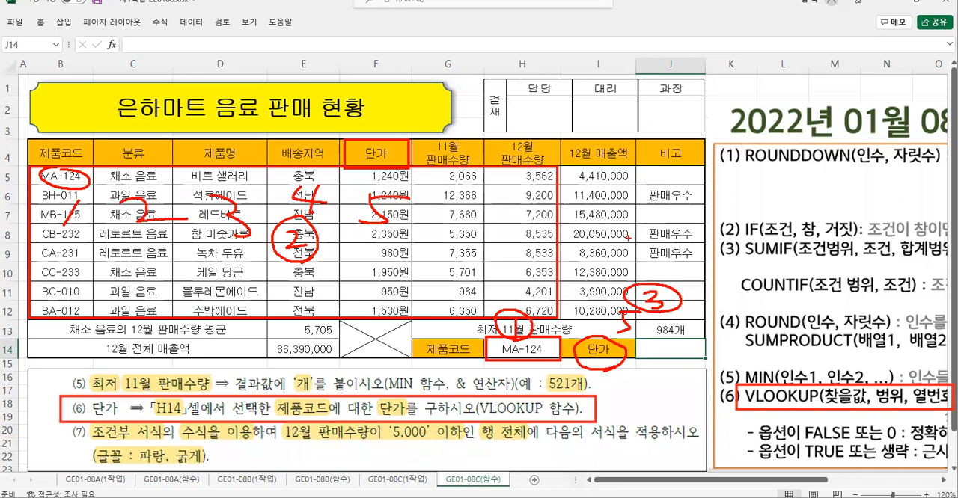
{"action": "key", "text": "Escape"}
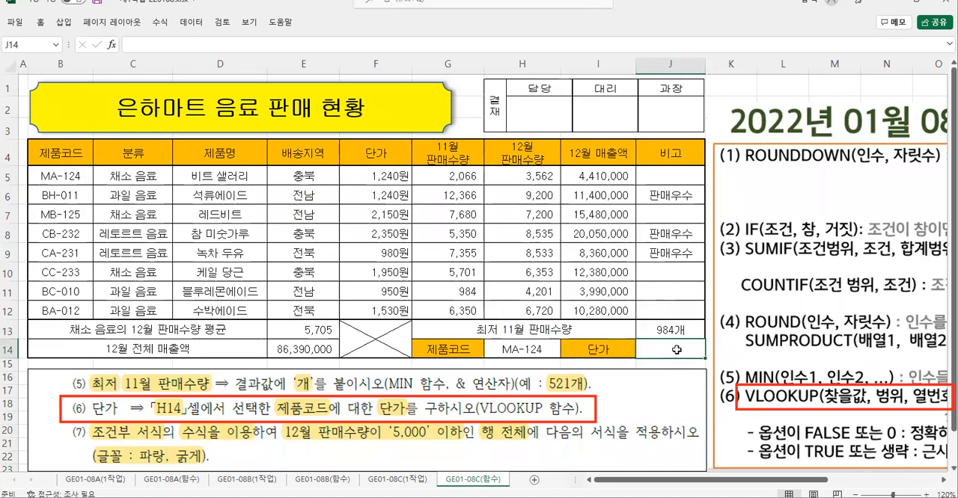
- Start a VLOOKUP function in J14 with Lookup_value set to H14 and Table_array set to B5:H12
{"action": "type", "text": "="}
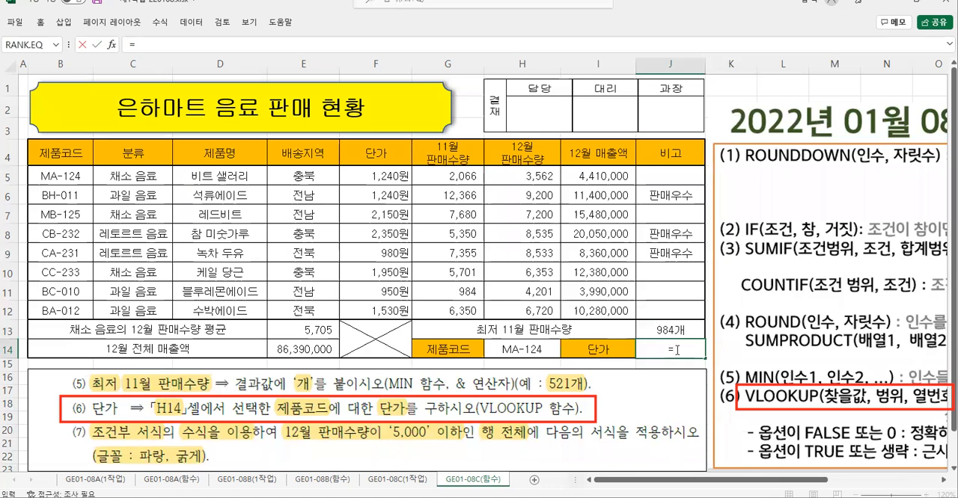
{"action": "type", "text": "v"}
{"action": "double_click", "coordinate": [765, 468]}
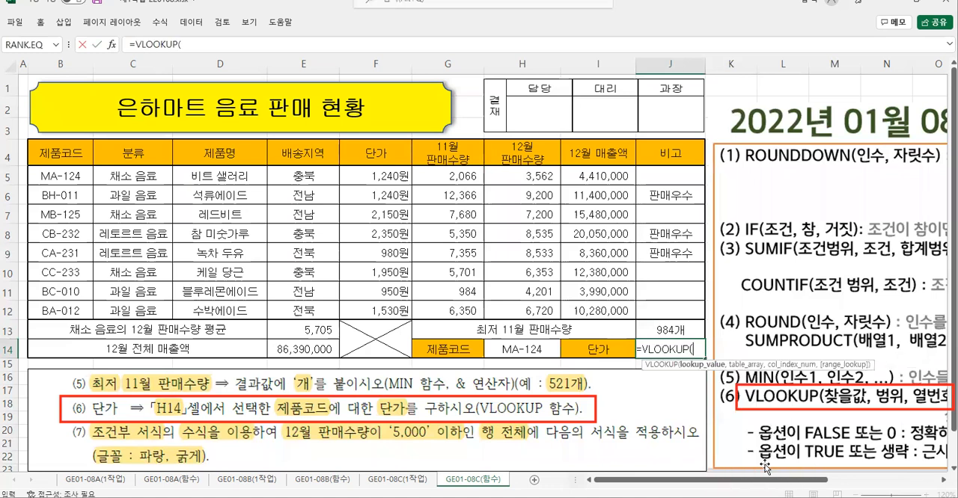
{"action": "left_click", "coordinate": [110, 45]}
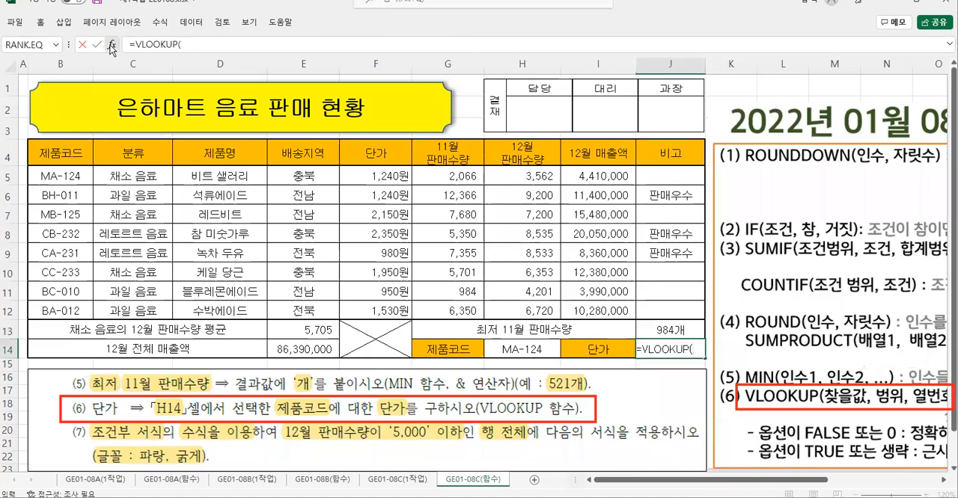
{"action": "left_click", "coordinate": [507, 349]}
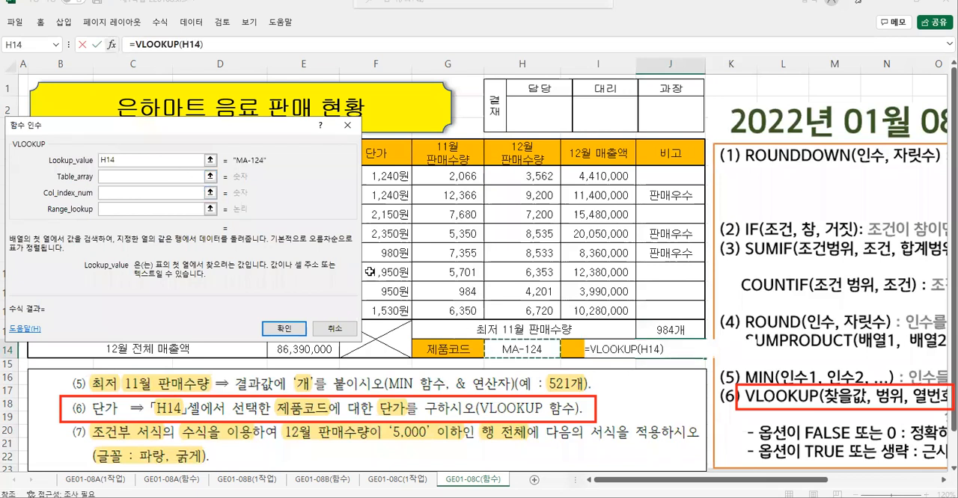
{"action": "left_click", "coordinate": [116, 175]}
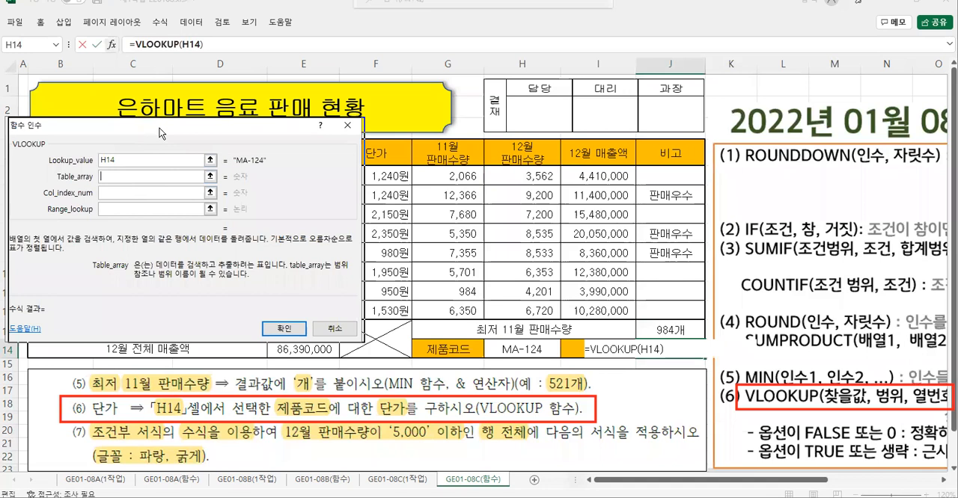
{"action": "left_click_drag", "start_coordinate": [160, 128], "coordinate": [314, 238]}
{"action": "left_click_drag", "start_coordinate": [52, 176], "coordinate": [516, 309]}
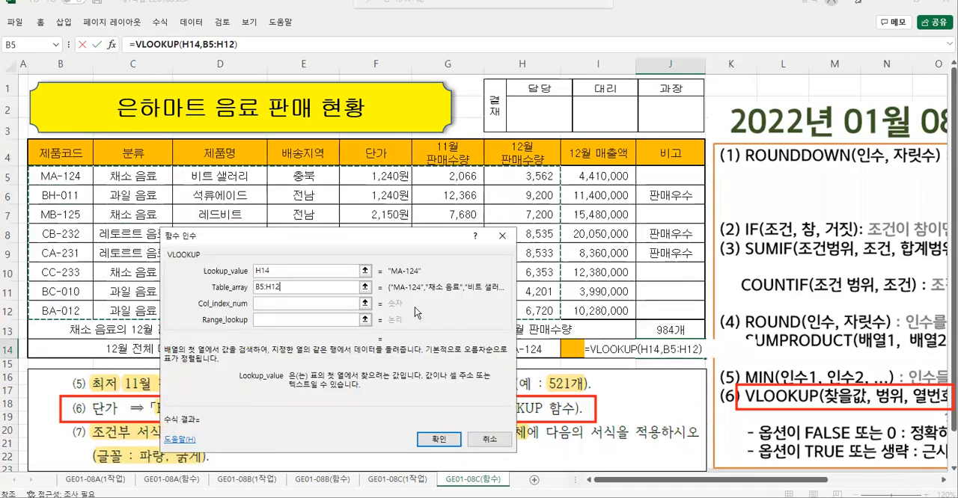
- Set the VLOOKUP's Col_index_num to 5 for the 단가 column, keeping the table headers uncovered by the dialog
{"action": "left_click", "coordinate": [273, 305]}
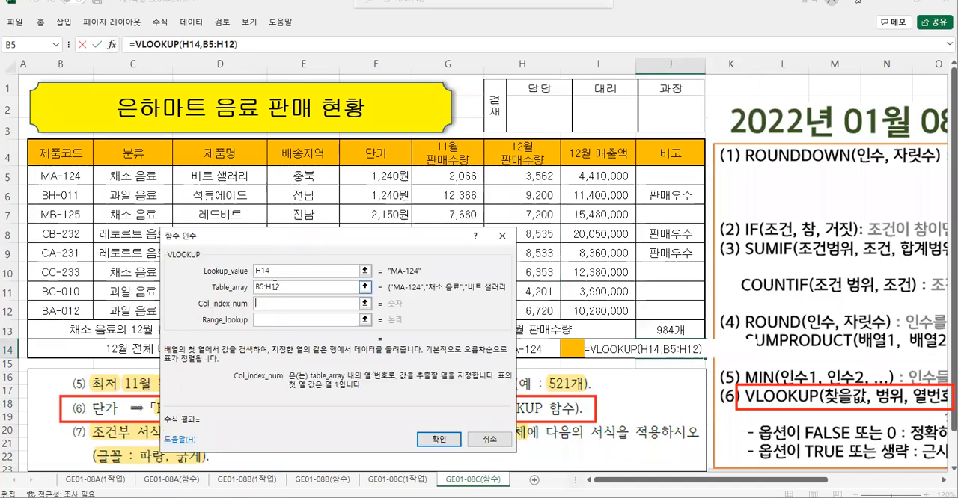
{"action": "left_click_drag", "start_coordinate": [275, 238], "coordinate": [233, 216]}
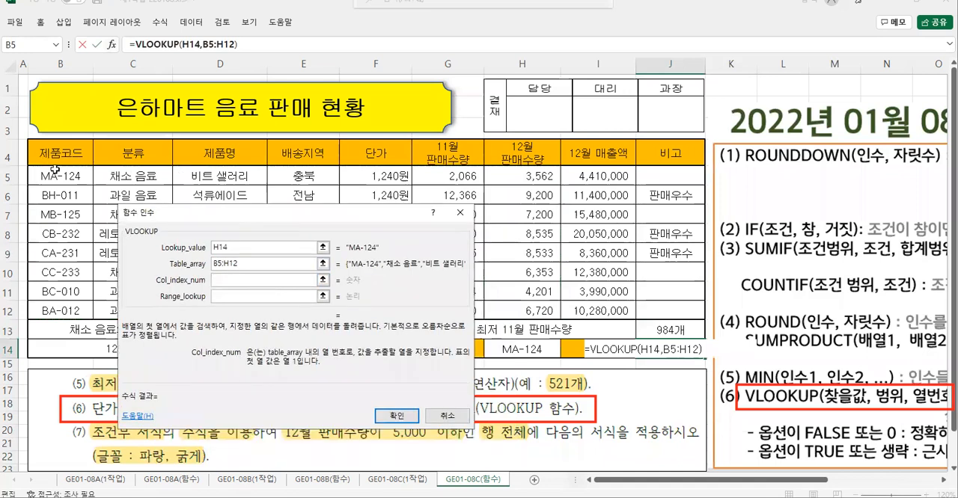
{"action": "left_click_drag", "start_coordinate": [278, 218], "coordinate": [281, 184]}
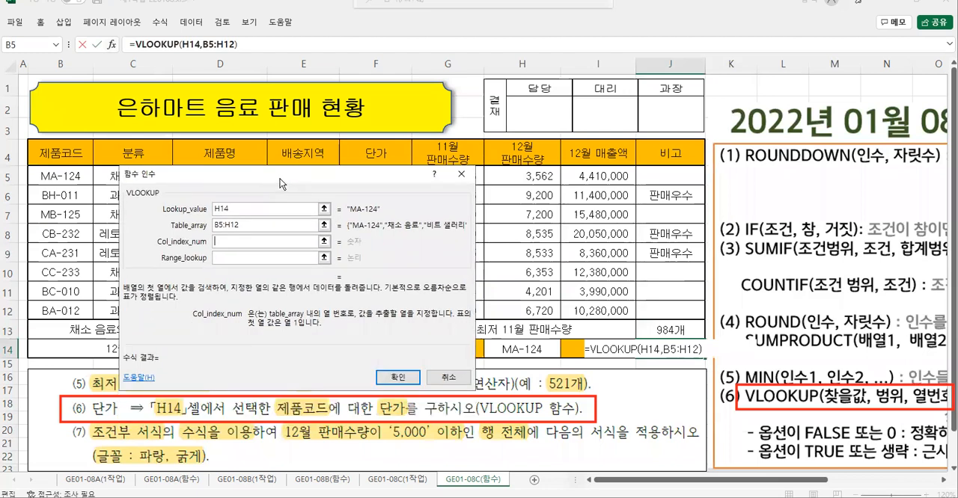
{"action": "left_click_drag", "start_coordinate": [280, 181], "coordinate": [270, 205]}
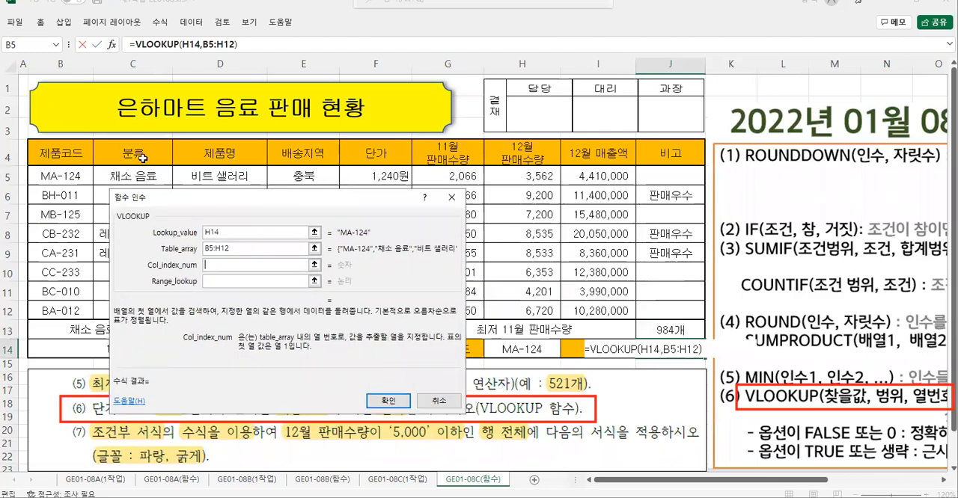
{"action": "left_click", "coordinate": [236, 266]}
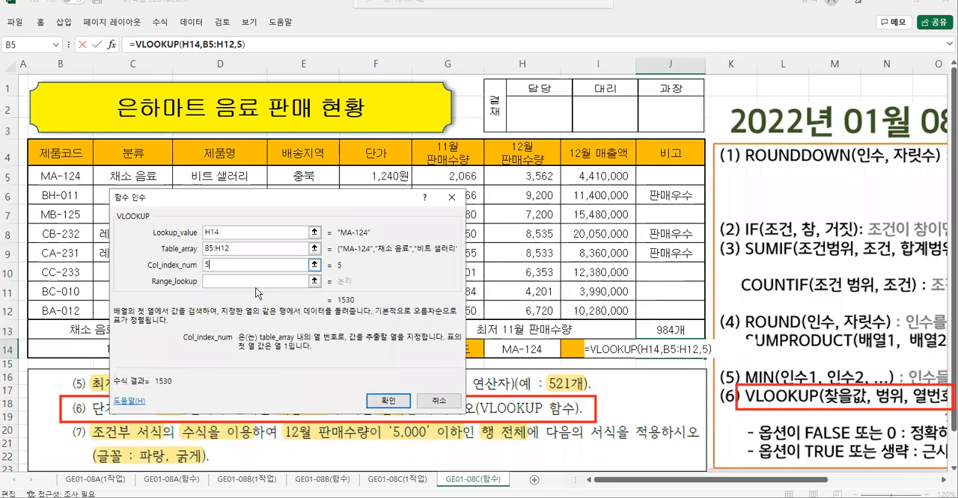
{"action": "type", "text": "5"}
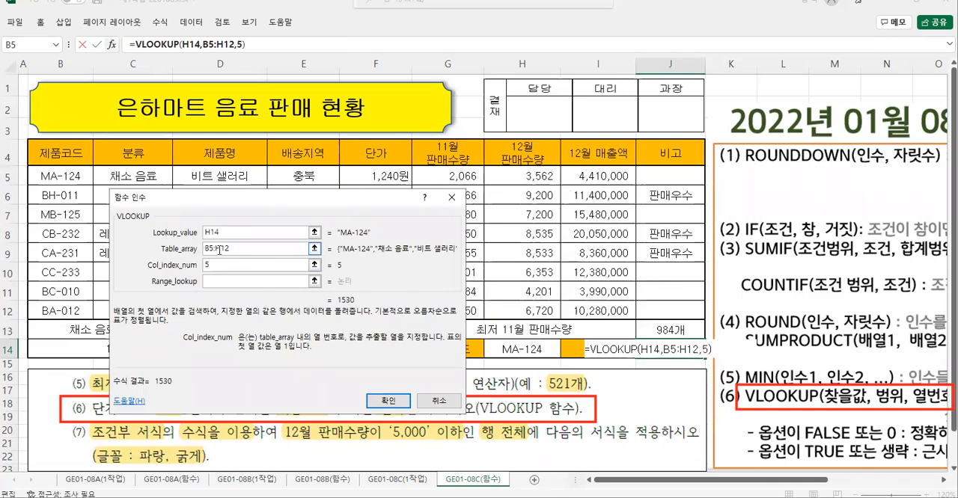
{"action": "mouse_move", "coordinate": [26, 169]}
{"action": "left_mouse_down"}
{"action": "mouse_move", "coordinate": [75, 202]}
{"action": "mouse_move", "coordinate": [477, 323]}
{"action": "mouse_move", "coordinate": [555, 323]}
{"action": "left_mouse_up"}
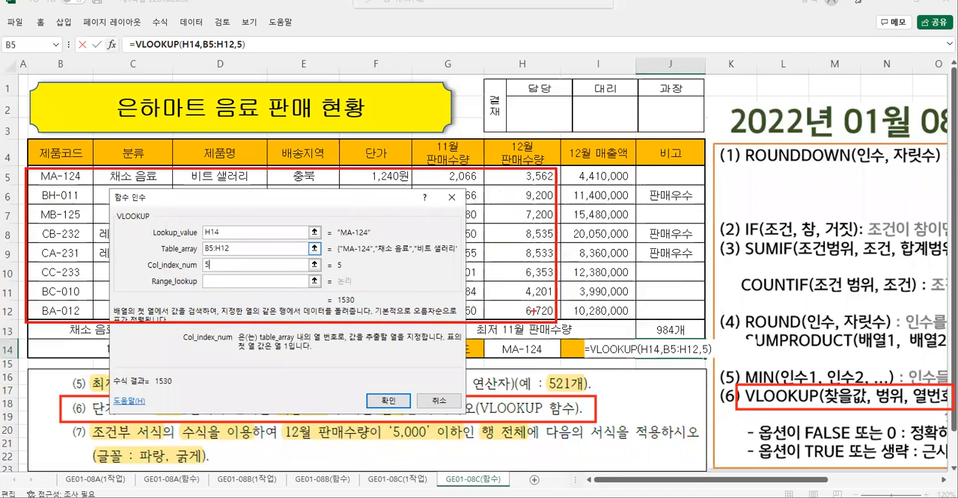
{"action": "mouse_move", "coordinate": [379, 159]}
{"action": "left_mouse_down"}
{"action": "mouse_move", "coordinate": [380, 132]}
{"action": "mouse_move", "coordinate": [372, 163]}
{"action": "left_mouse_up"}
{"action": "left_click_drag", "start_coordinate": [72, 178], "coordinate": [56, 214]}
{"action": "left_click_drag", "start_coordinate": [120, 188], "coordinate": [156, 208]}
{"action": "mouse_move", "coordinate": [202, 188]}
{"action": "left_mouse_down"}
{"action": "mouse_move", "coordinate": [226, 193]}
{"action": "mouse_move", "coordinate": [211, 216]}
{"action": "left_mouse_up"}
{"action": "mouse_move", "coordinate": [298, 181]}
{"action": "left_mouse_down"}
{"action": "mouse_move", "coordinate": [285, 196]}
{"action": "mouse_move", "coordinate": [320, 200]}
{"action": "left_mouse_up"}
{"action": "left_click_drag", "start_coordinate": [308, 183], "coordinate": [308, 217]}
{"action": "left_click_drag", "start_coordinate": [367, 184], "coordinate": [346, 189]}
{"action": "left_click_drag", "start_coordinate": [346, 188], "coordinate": [350, 216]}
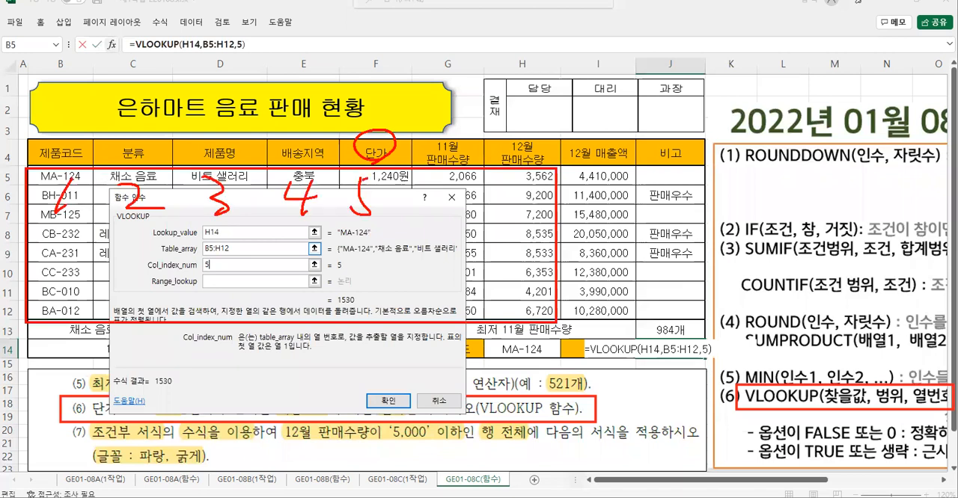
{"action": "key", "text": "Escape"}
- Set the VLOOKUP's Range_lookup to 0 for an exact match and confirm the function in J14
{"action": "left_click", "coordinate": [216, 282]}
{"action": "type", "text": "0"}
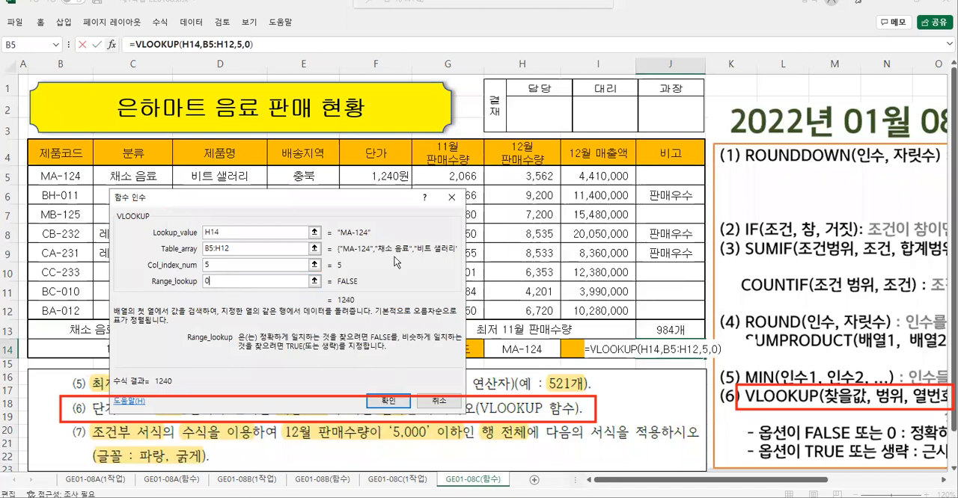
{"action": "left_click_drag", "start_coordinate": [329, 199], "coordinate": [312, 130]}
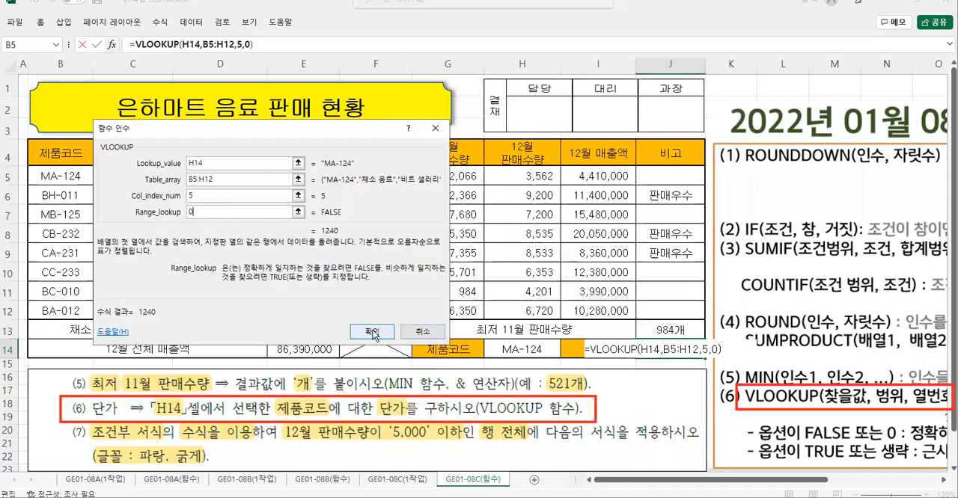
{"action": "left_click", "coordinate": [373, 332]}
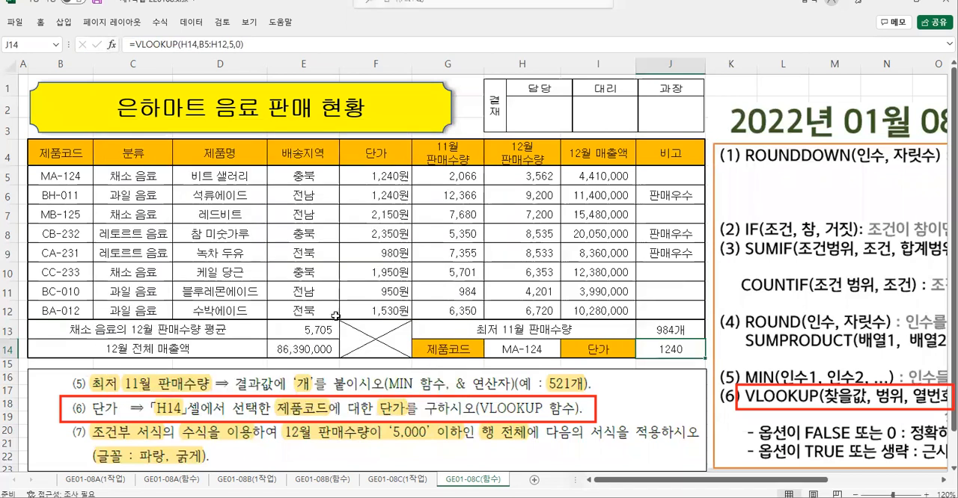
- Apply the comma thousands format to J14 and to J13, and reselect J14
{"action": "right_click", "coordinate": [667, 351]}
{"action": "left_click", "coordinate": [816, 373]}
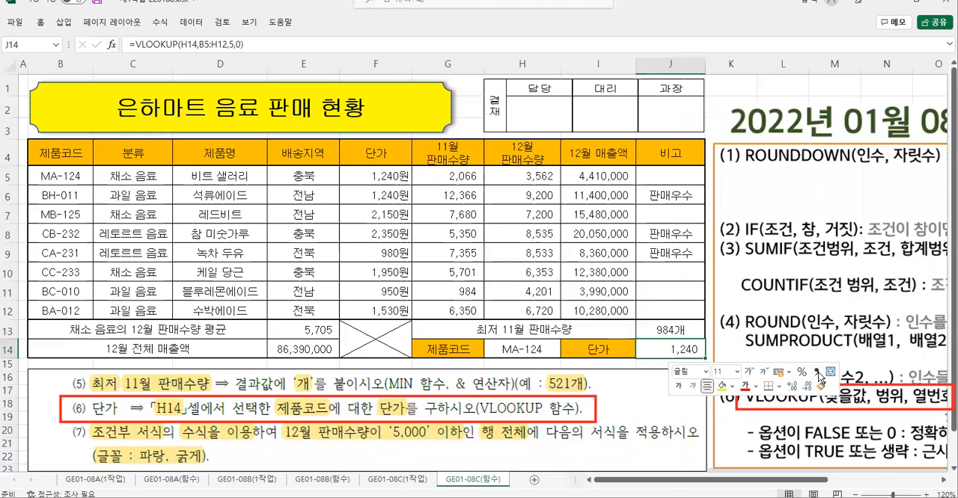
{"action": "right_click", "coordinate": [673, 330]}
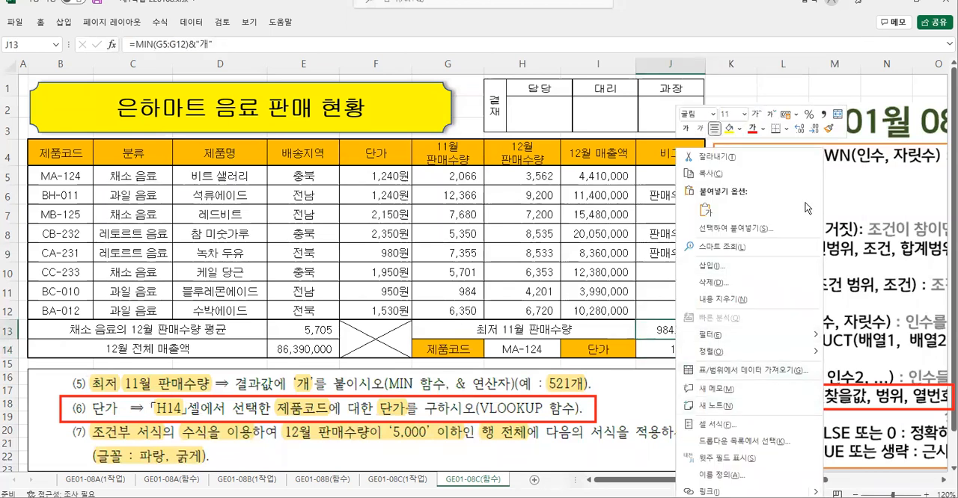
{"action": "left_click", "coordinate": [823, 115]}
{"action": "left_click", "coordinate": [659, 349]}
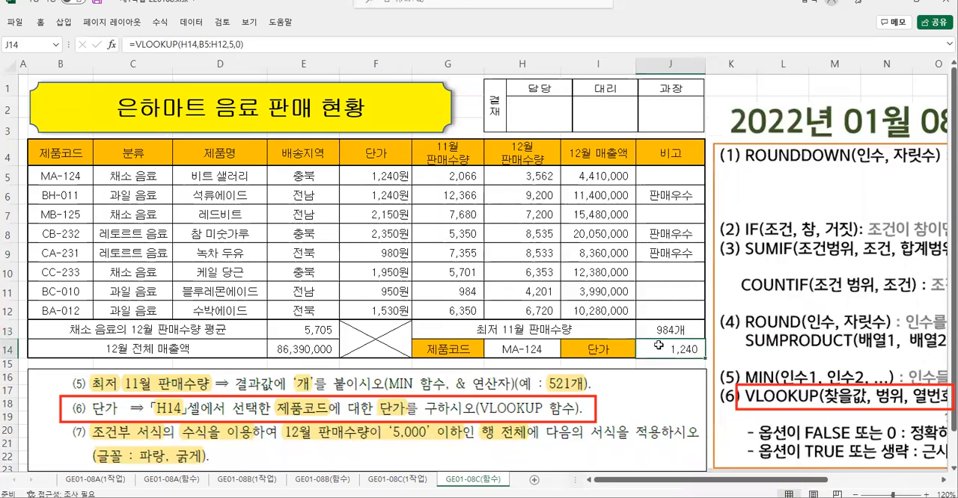